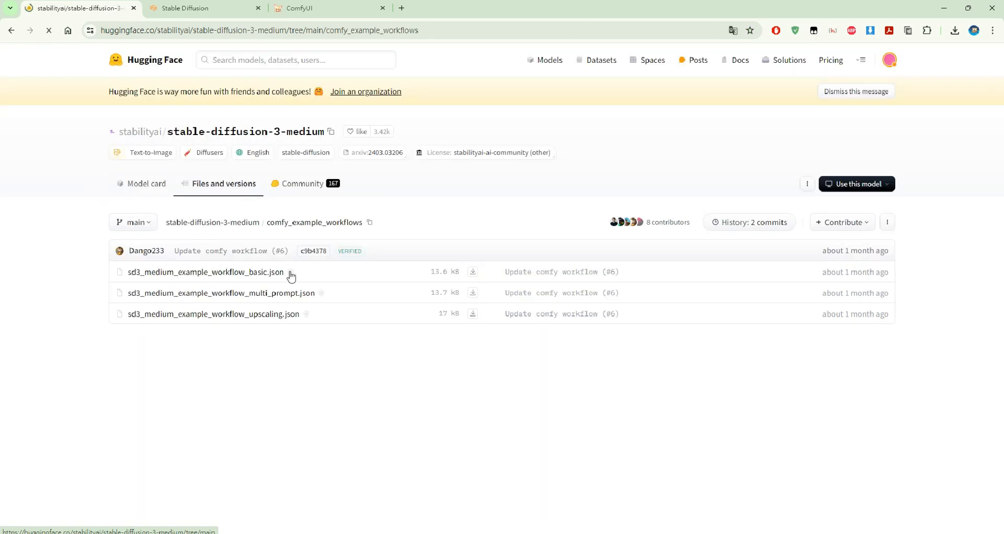
# Step: Return to the repository's main file list, switch to ComfyUI and load the sd3_text_encoders_example workflow from the sd3 folder
pyautogui.click(11, 30)
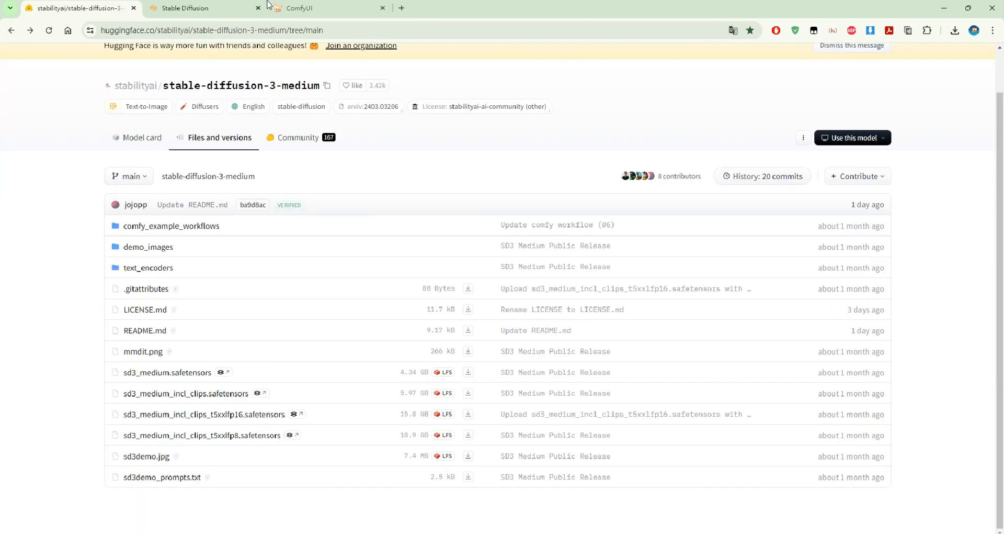
pyautogui.click(294, 9)
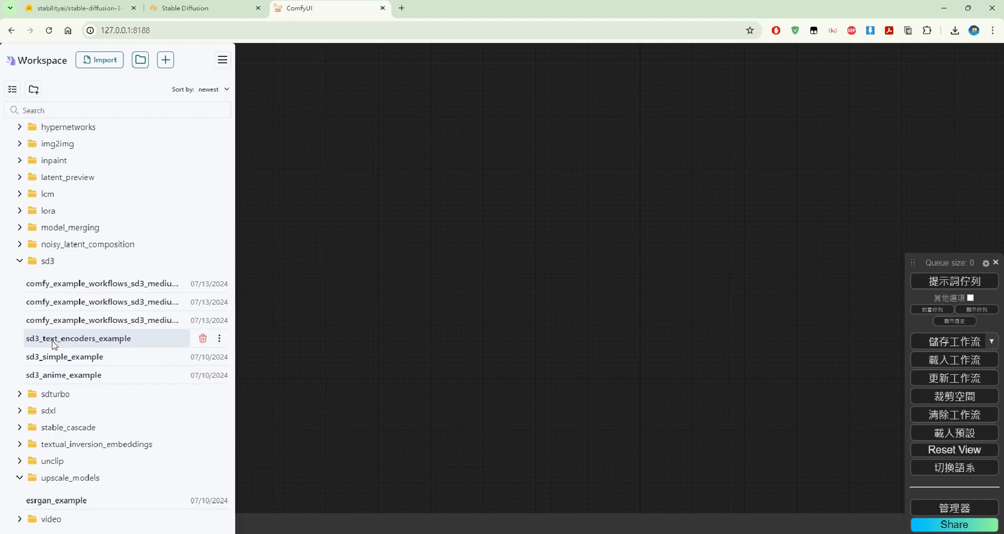
pyautogui.moveTo(51, 340); pyautogui.dragTo(269, 104)
pyautogui.moveTo(550, 69); pyautogui.dragTo(343, 75)
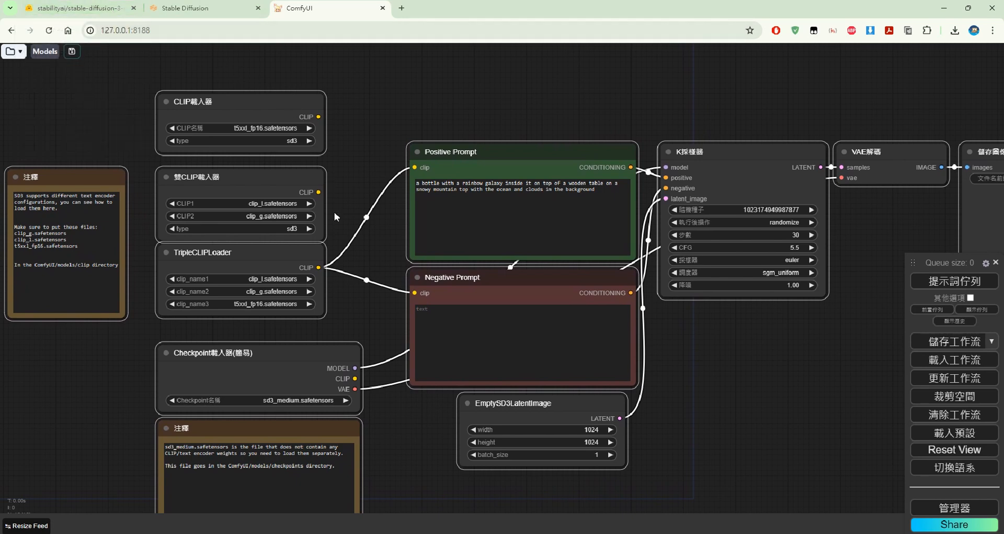
pyautogui.moveTo(397, 409); pyautogui.dragTo(382, 401)
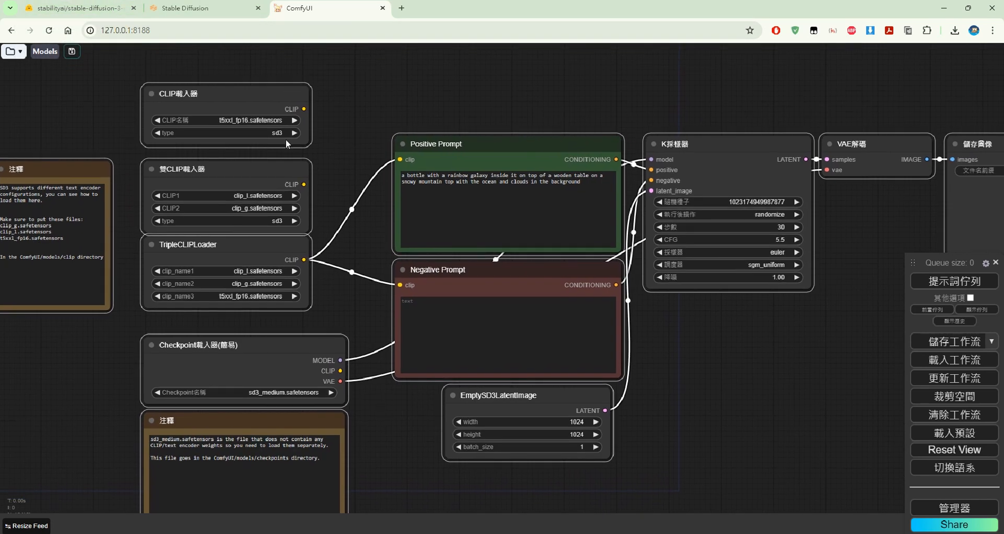
# Step: Filter the checkpoint loader node's model list by SD3
pyautogui.moveTo(275, 347); pyautogui.dragTo(263, 339)
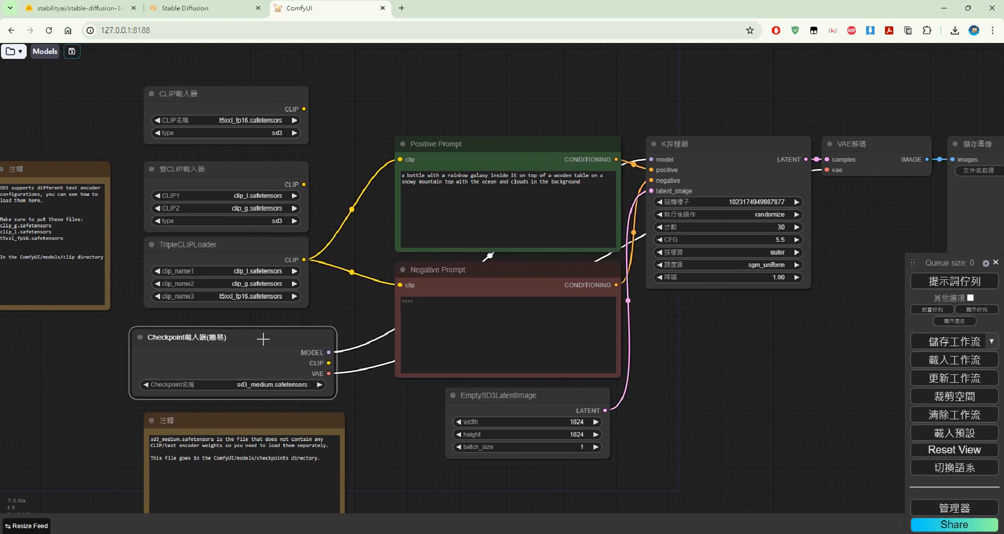
pyautogui.click(271, 382)
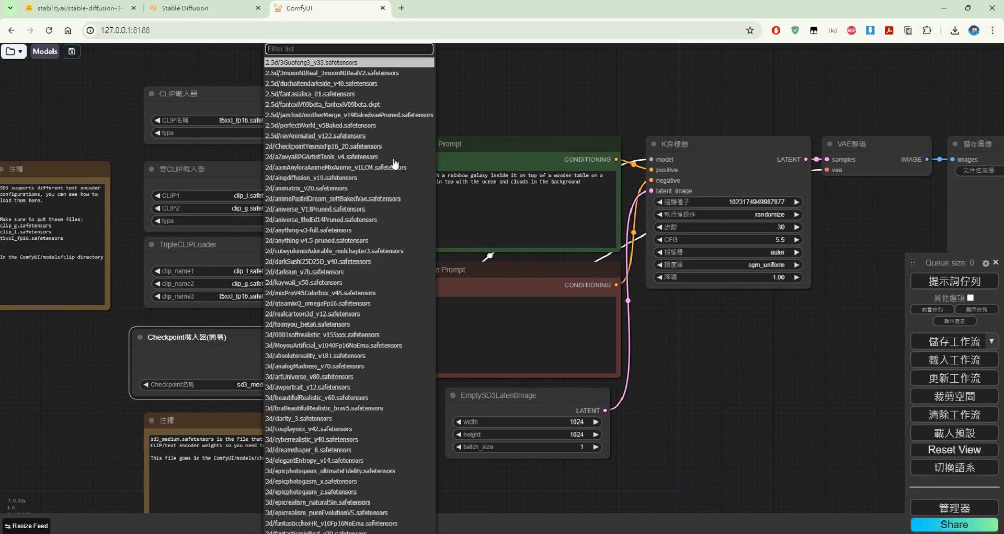
pyautogui.click(274, 533)
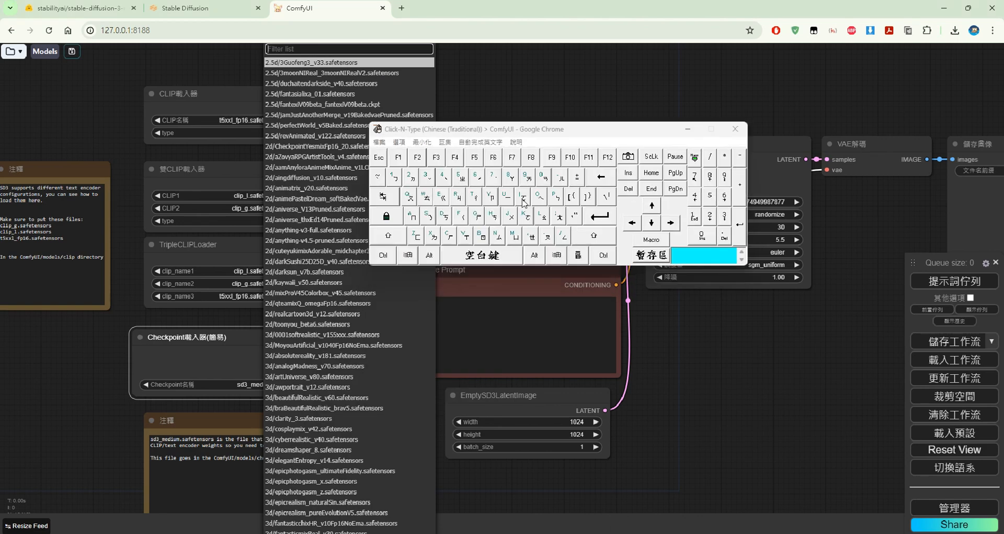
pyautogui.click(386, 236)
pyautogui.click(427, 216)
pyautogui.click(387, 236)
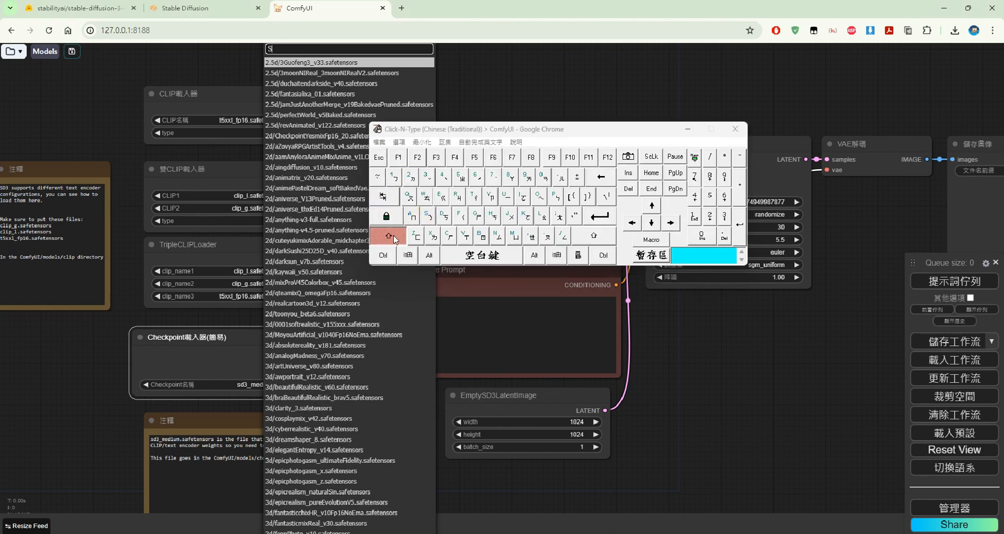
pyautogui.click(444, 215)
pyautogui.click(724, 216)
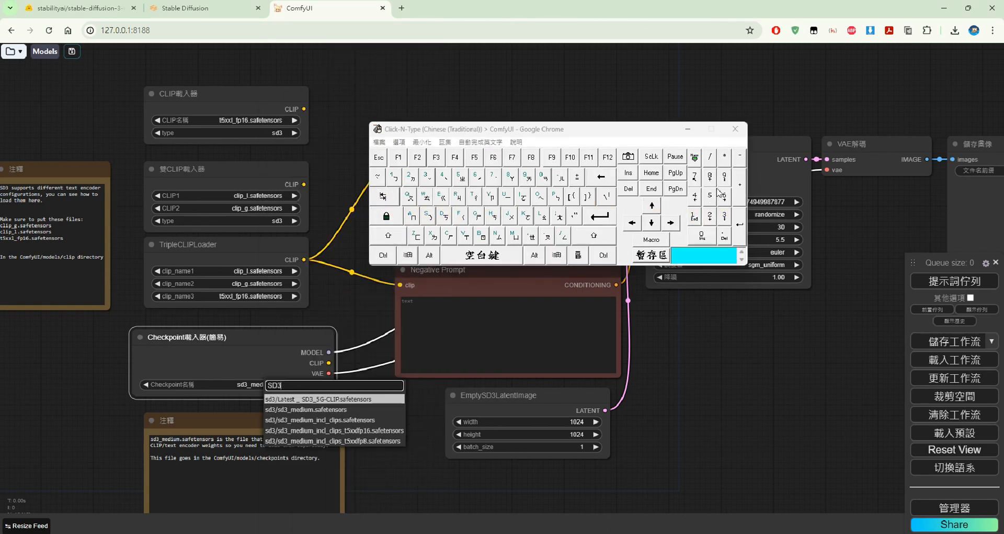
pyautogui.click(688, 129)
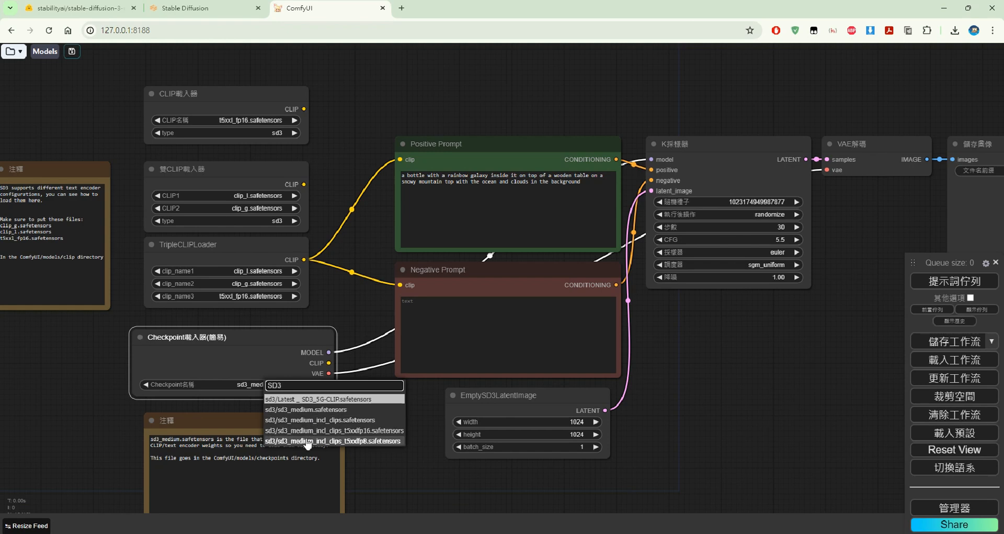
# Step: Check the save folder for sd3_medium.safetensors from the Hugging Face repository, cancel the download and return to ComfyUI
pyautogui.click(53, 4)
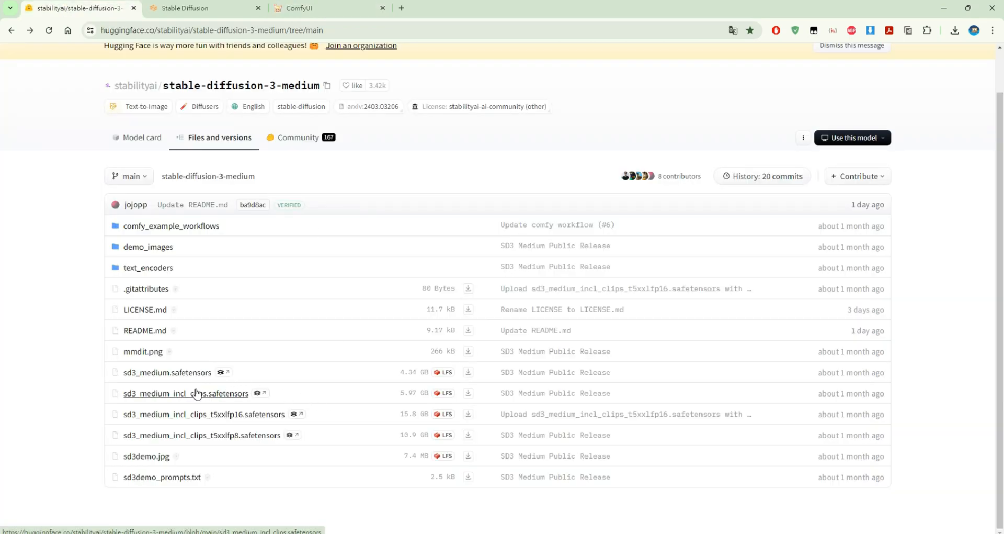
pyautogui.click(468, 372)
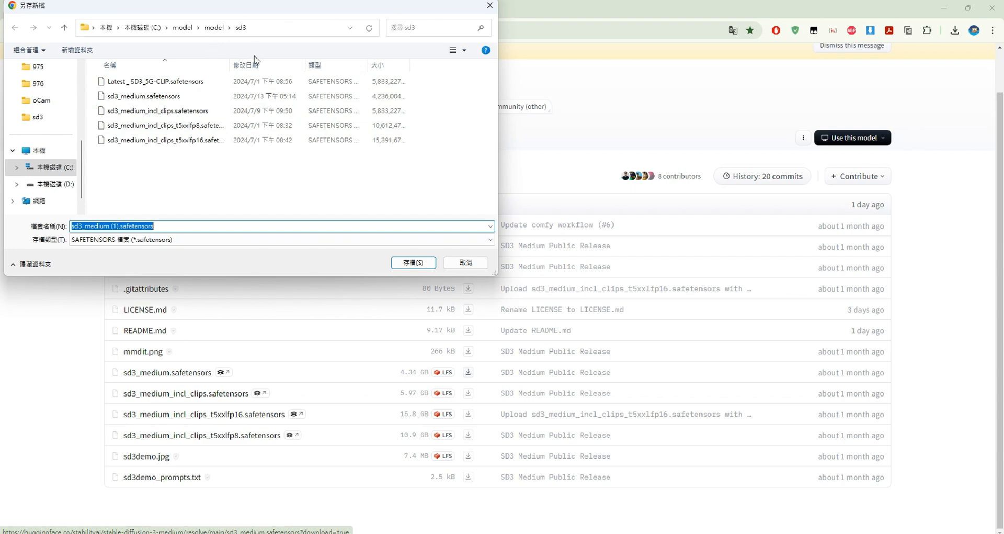
pyautogui.click(466, 262)
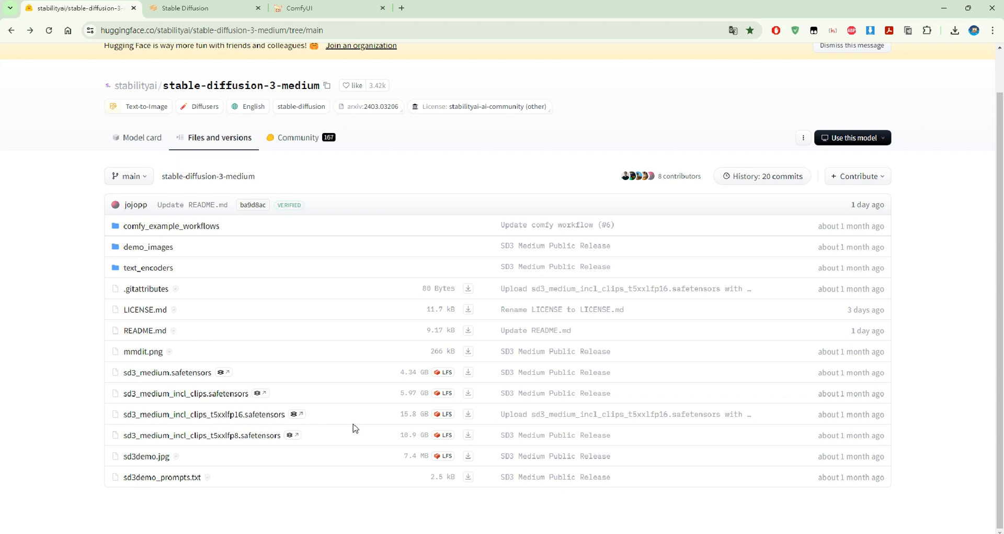
pyautogui.click(314, 8)
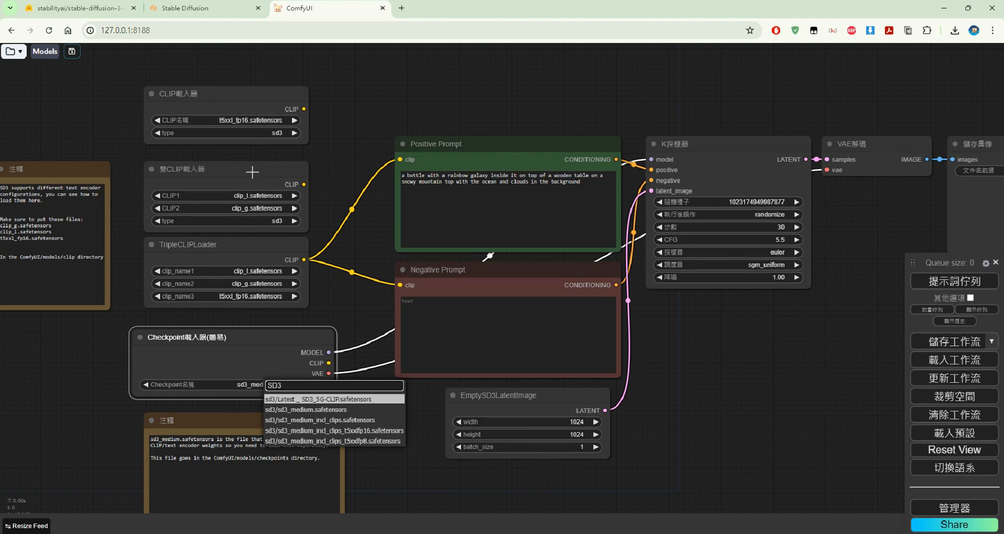
# Step: Look over the txt2img page in the Stable Diffusion web UI, and return to ComfyUI to dismiss the checkpoint list
pyautogui.click(238, 8)
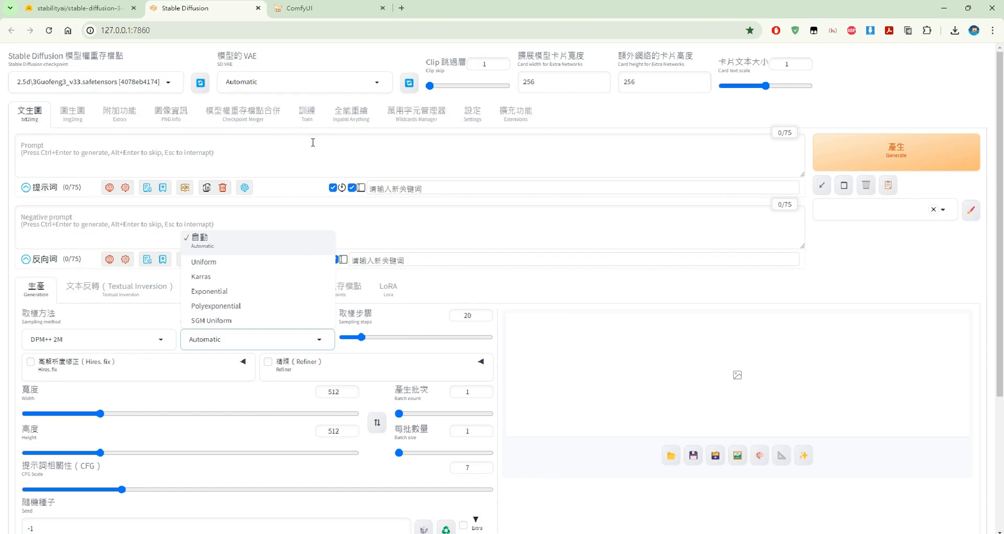
pyautogui.scroll(-4, 232, 87)
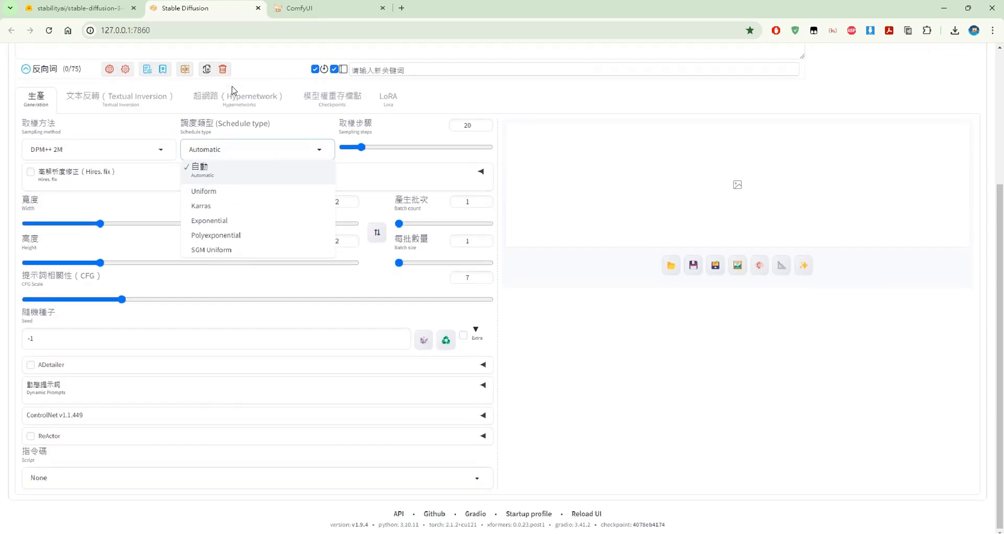
pyautogui.scroll(4, 233, 87)
pyautogui.scroll(-1, 240, 85)
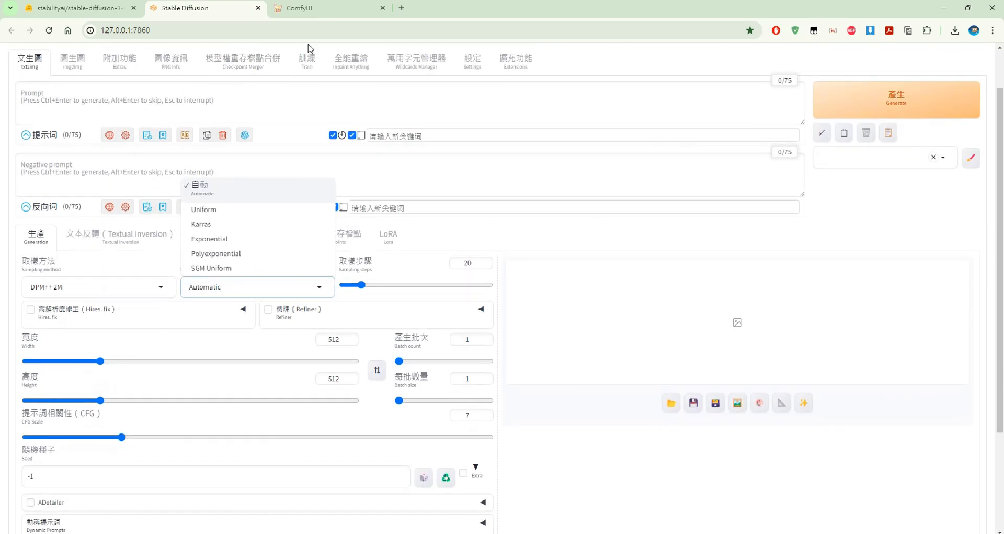
pyautogui.scroll(1, 309, 57)
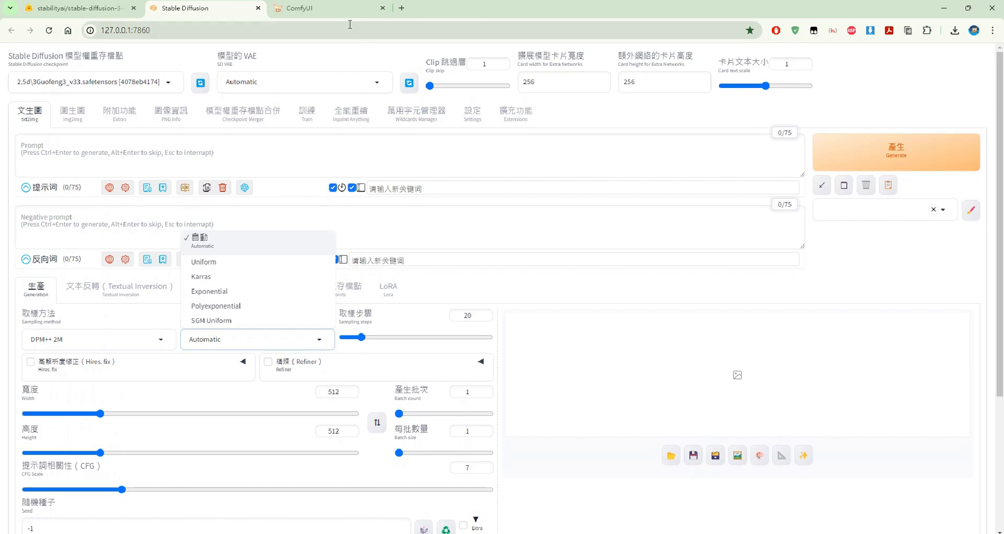
pyautogui.click(328, 11)
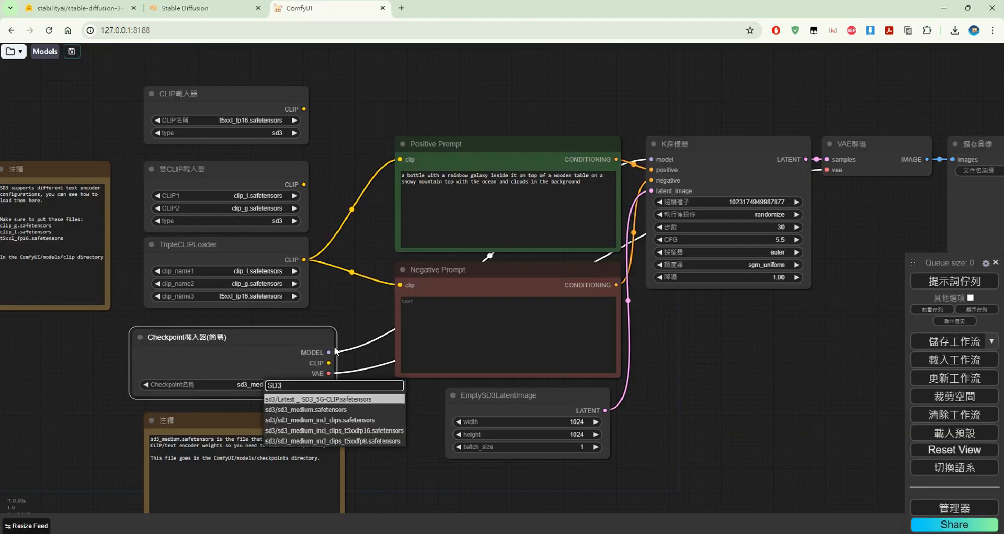
pyautogui.moveTo(353, 300); pyautogui.dragTo(339, 286)
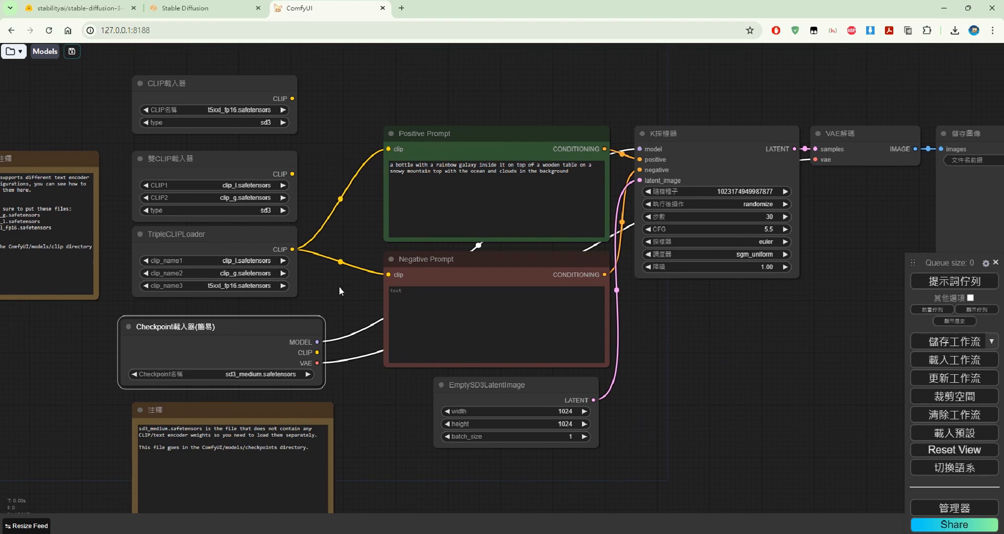
# Step: Locate sd3_medium.safetensors in the Hugging Face file list and compare it with the loader nodes in ComfyUI
pyautogui.click(105, 9)
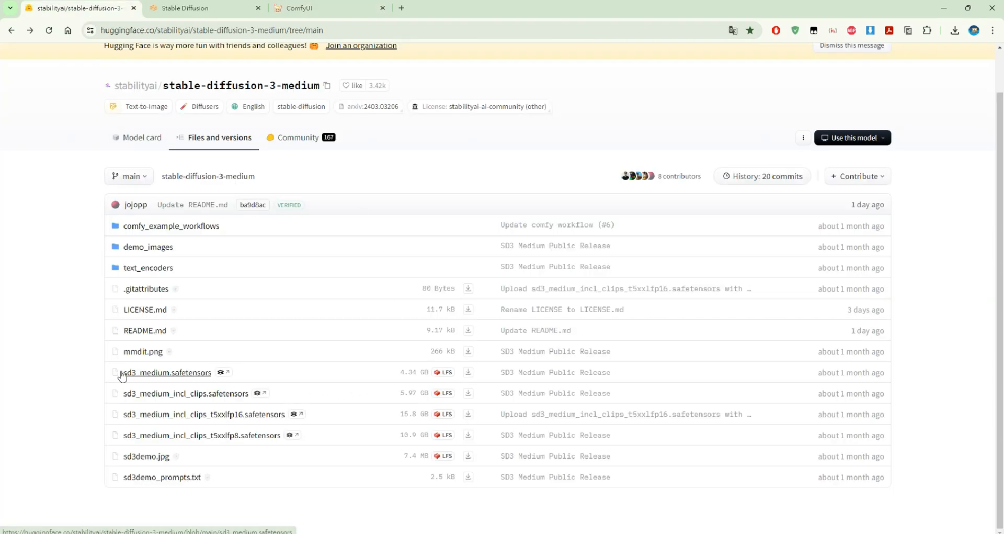
pyautogui.moveTo(262, 374); pyautogui.dragTo(120, 375)
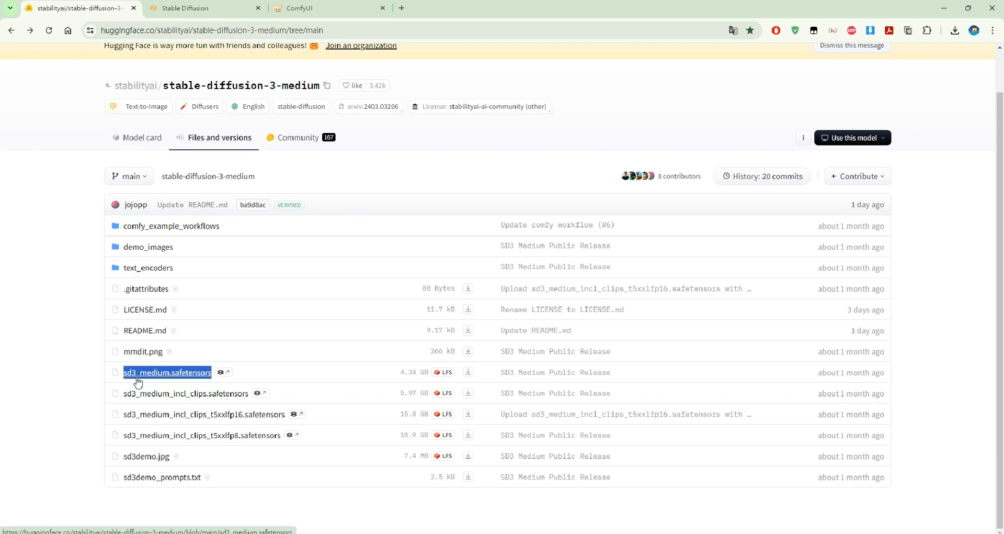
pyautogui.click(264, 371)
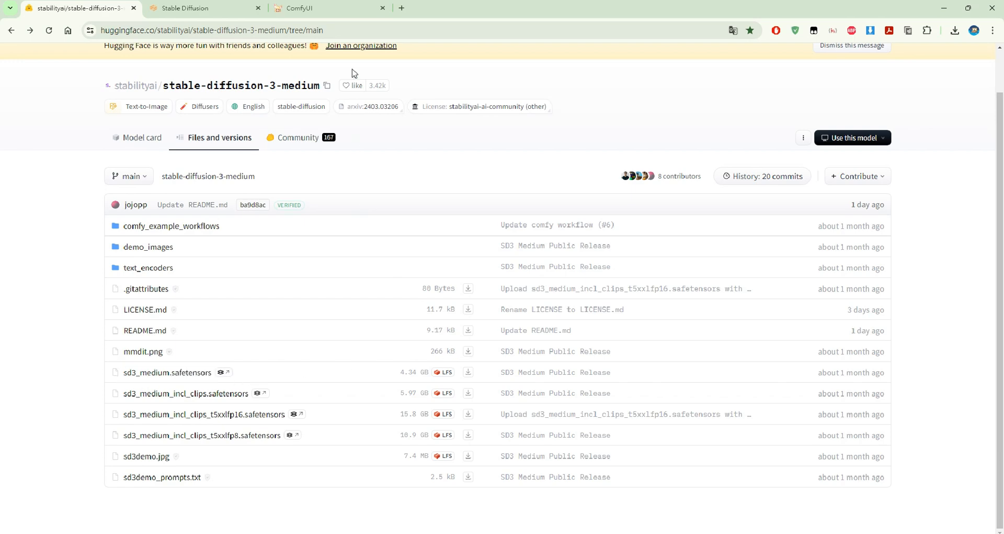
pyautogui.click(348, 11)
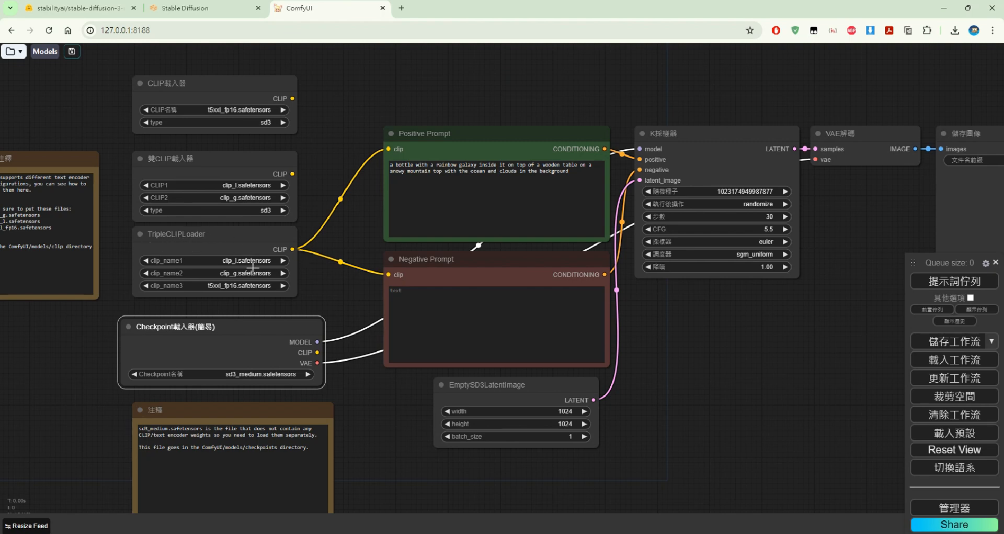
# Step: Open the text_encoders folder on Hugging Face and check C:\model\clip as the save location for clip_g.safetensors, cancelling the download
pyautogui.click(87, 15)
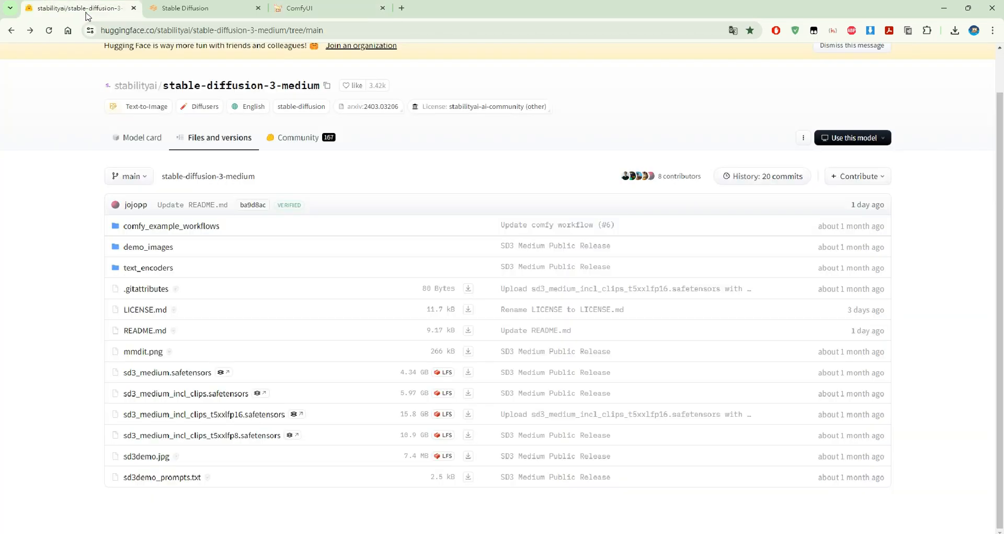
pyautogui.click(151, 270)
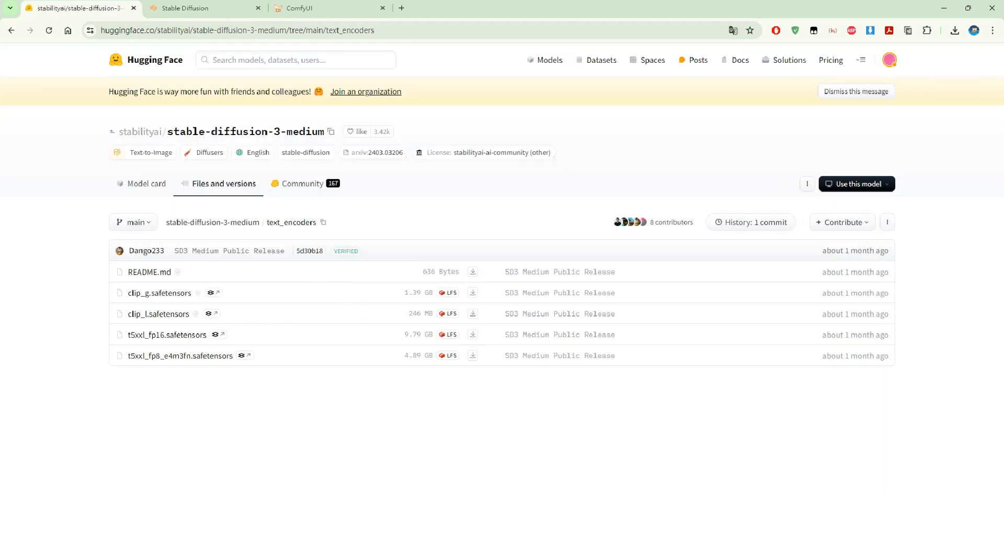
pyautogui.click(476, 293)
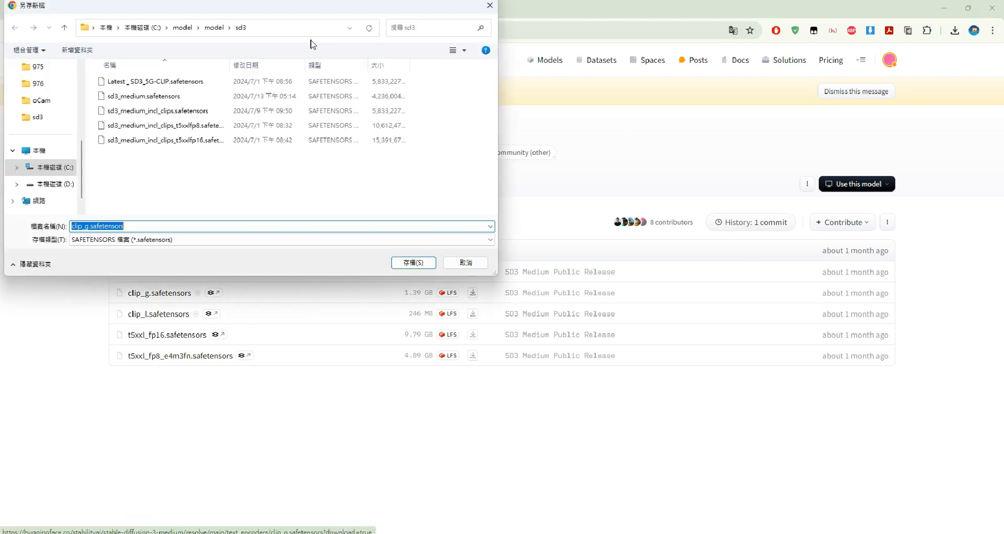
pyautogui.click(212, 31)
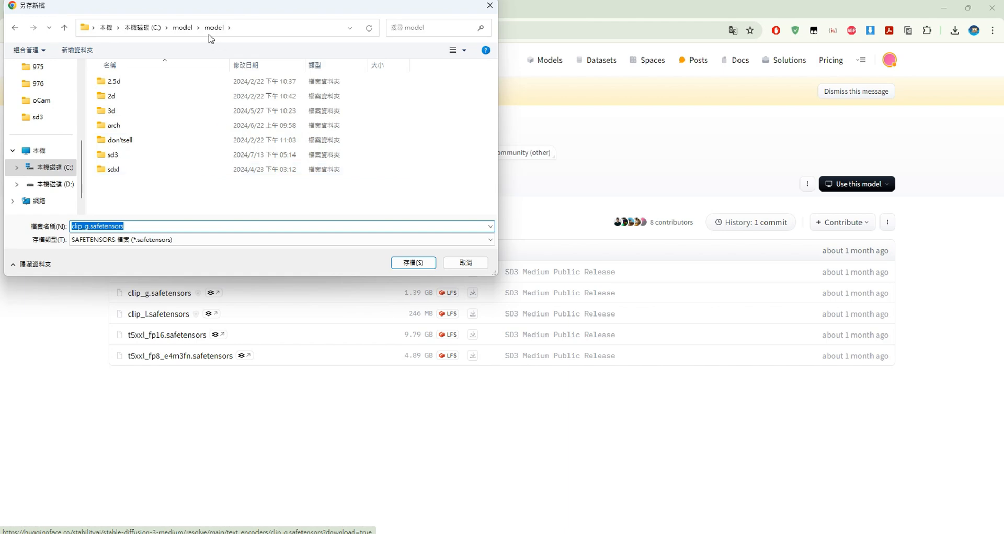
pyautogui.click(182, 27)
pyautogui.click(219, 130)
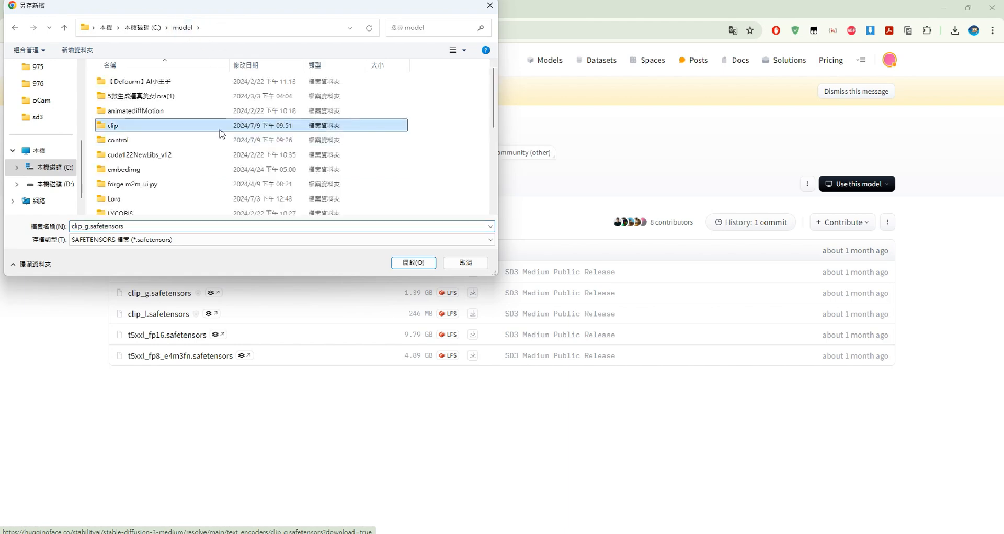
pyautogui.doubleClick(220, 131)
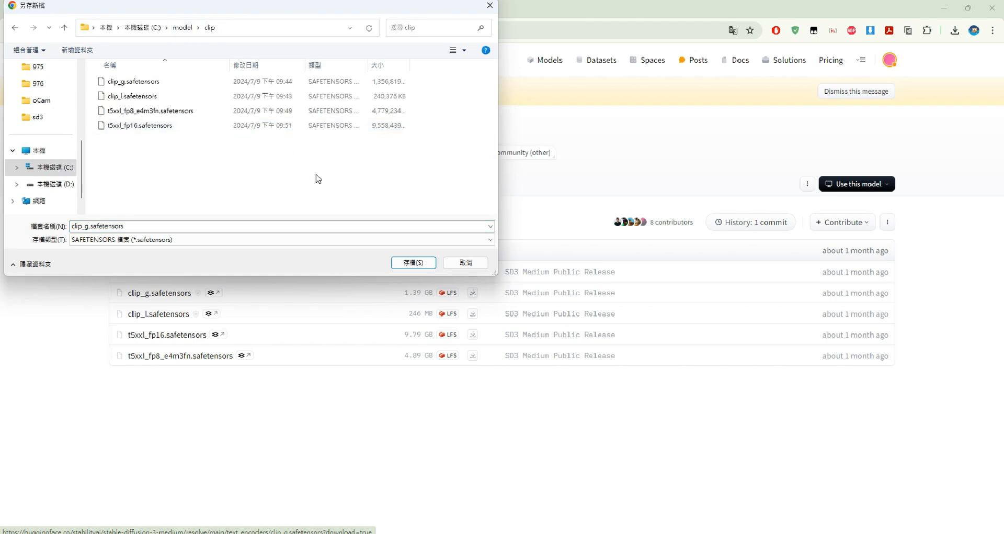
pyautogui.click(490, 5)
# Step: Review the text encoder files in the repository's text_encoders folder, and return to the ComfyUI workflow
pyautogui.click(11, 30)
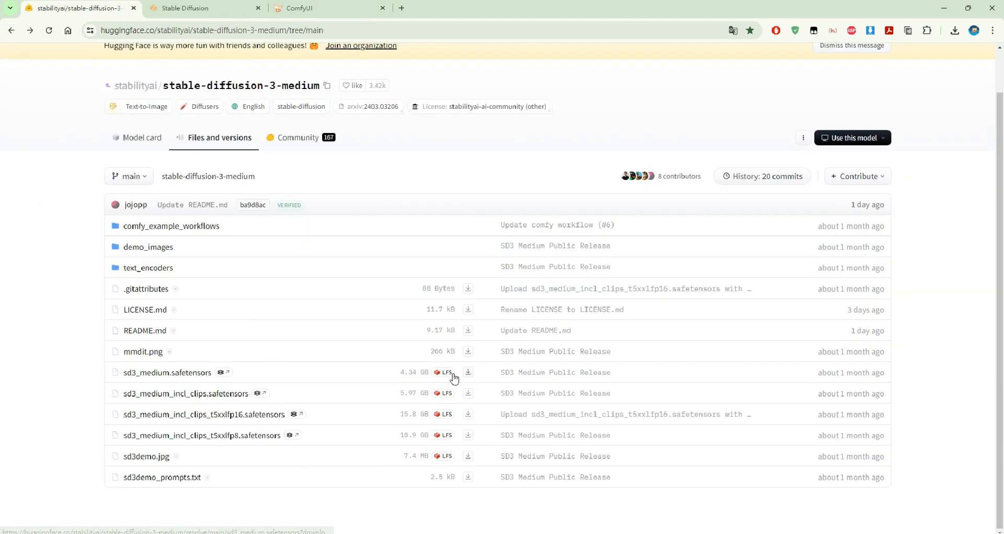
pyautogui.click(148, 268)
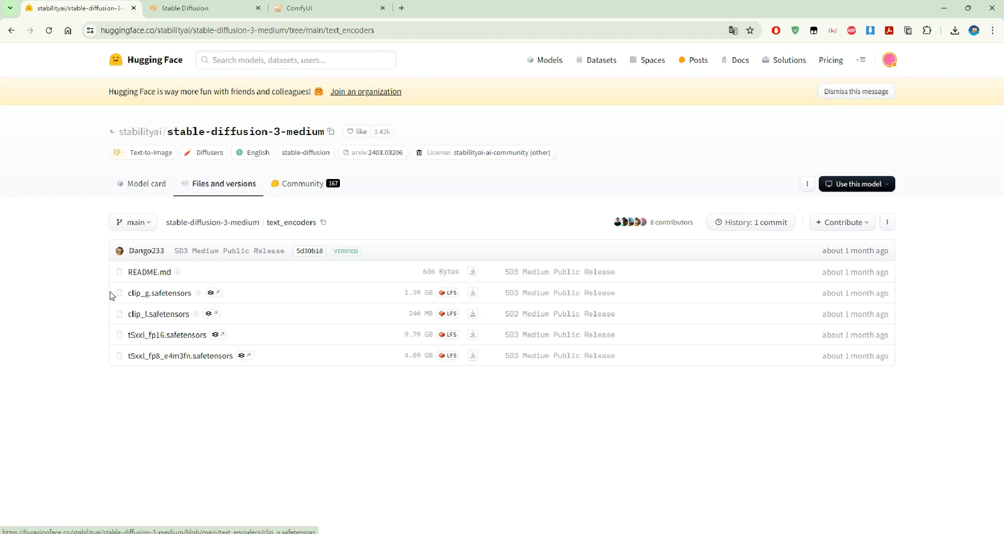
pyautogui.moveTo(110, 291); pyautogui.dragTo(111, 316)
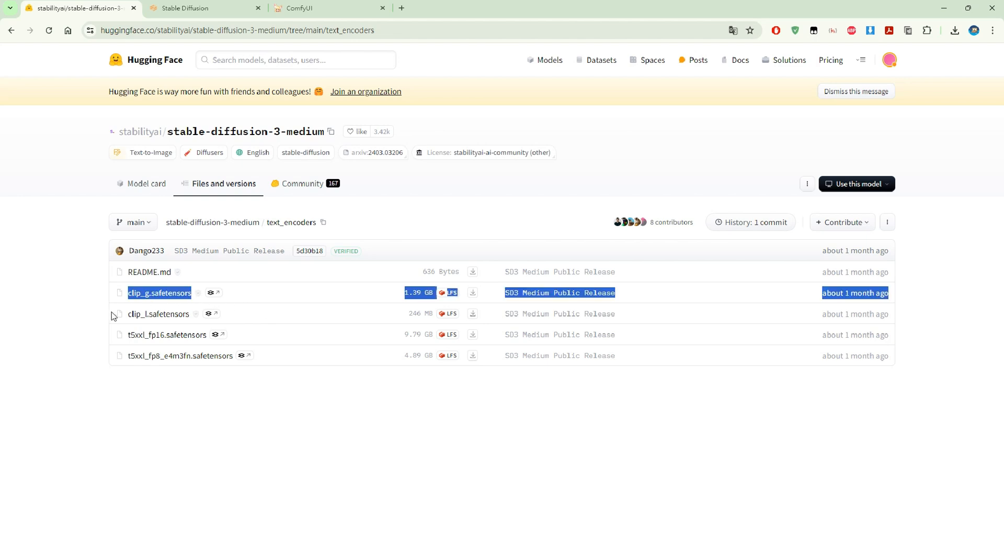
pyautogui.click(112, 356)
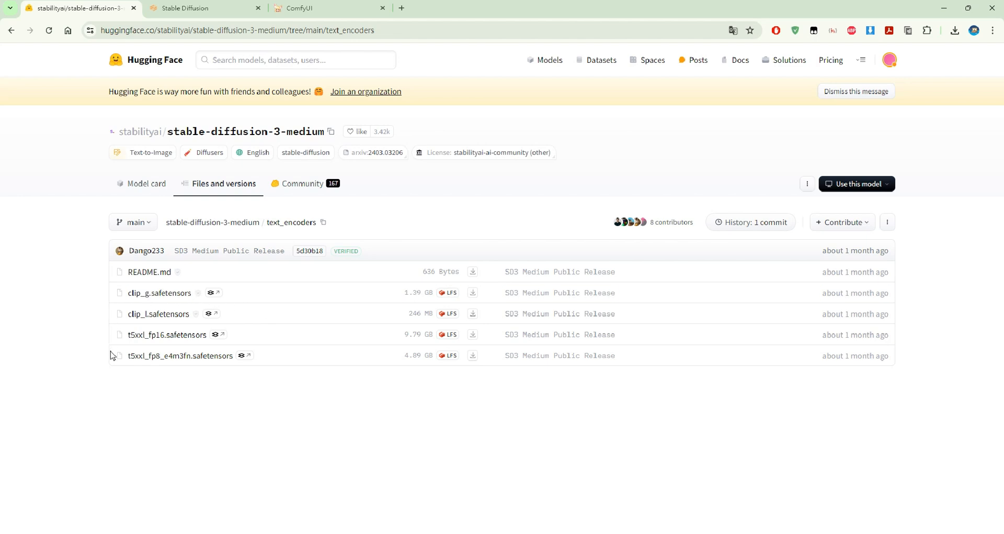
pyautogui.click(320, 11)
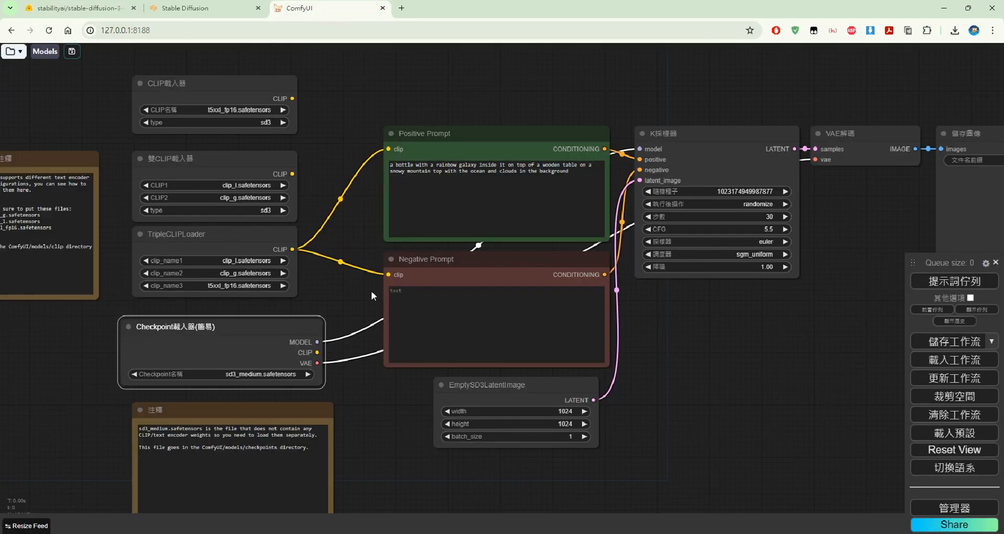
# Step: Check the loader's checkpoint list against the repository's main files and text_encoders folder on Hugging Face, and return to ComfyUI
pyautogui.click(242, 369)
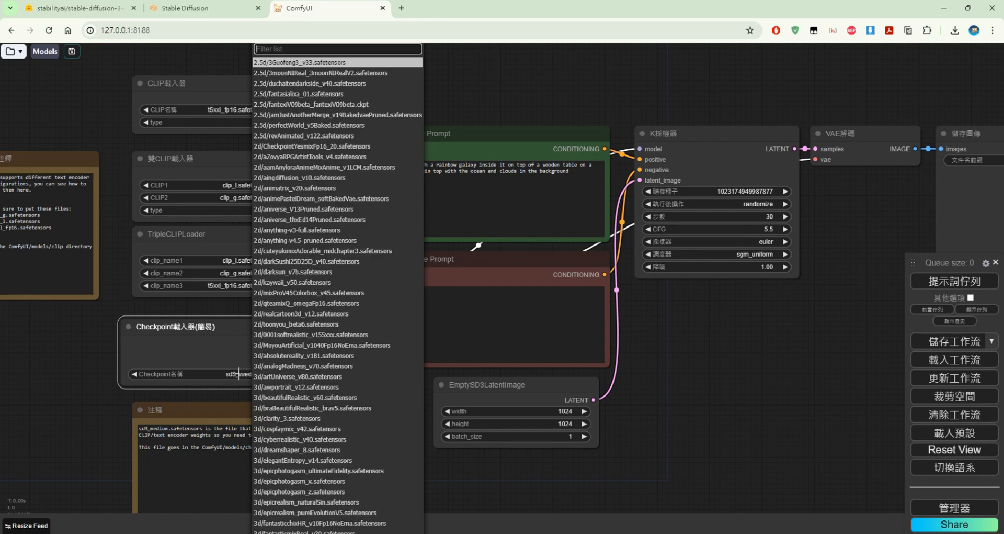
pyautogui.click(183, 397)
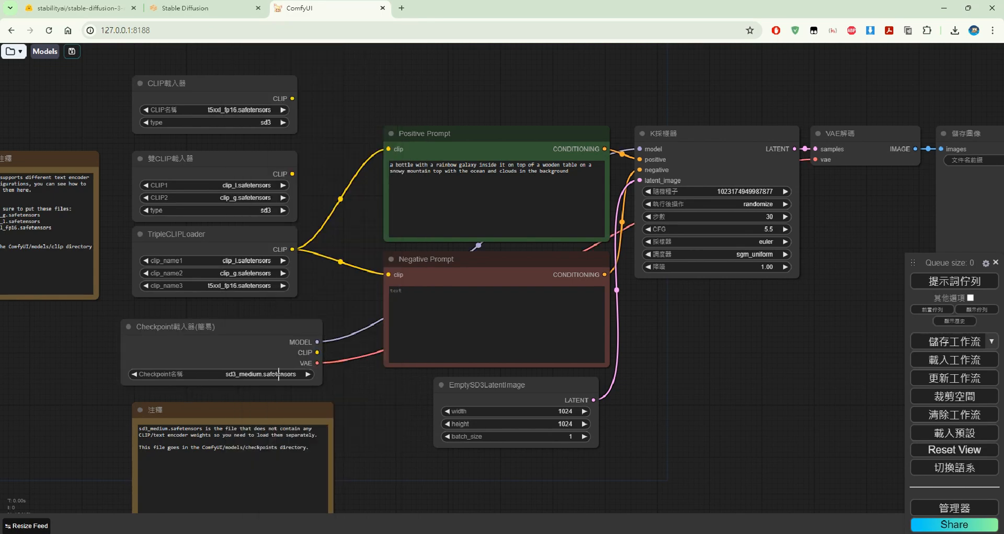
pyautogui.click(97, 8)
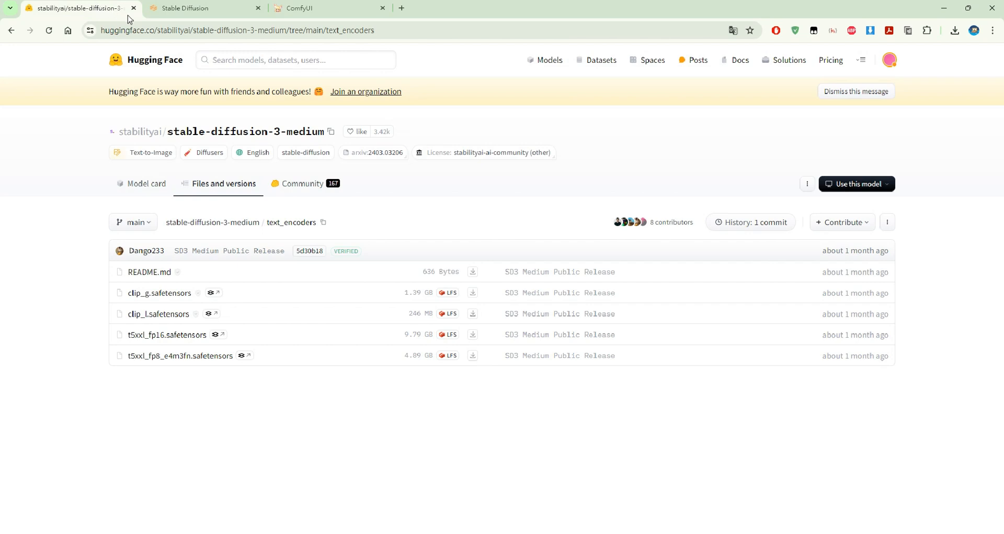
pyautogui.click(11, 30)
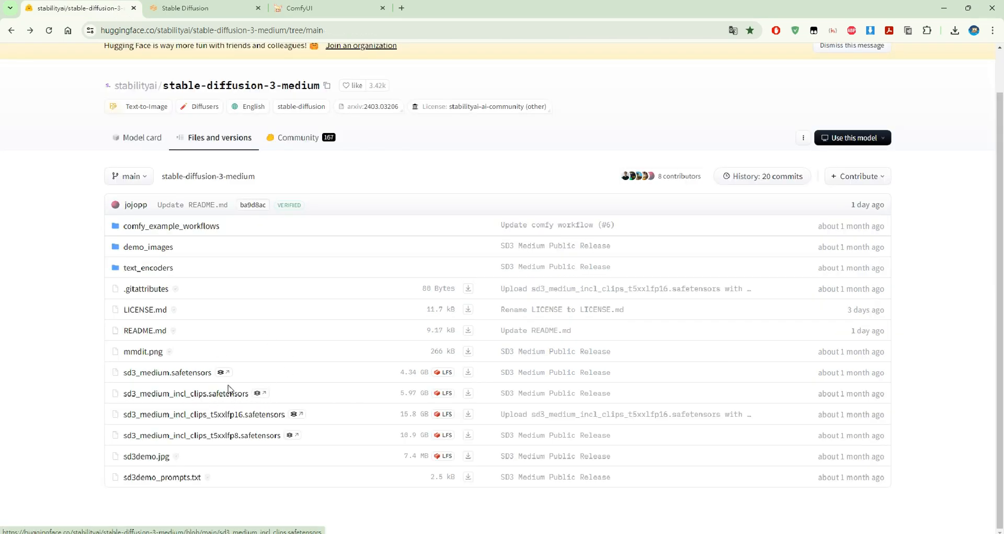
pyautogui.click(141, 268)
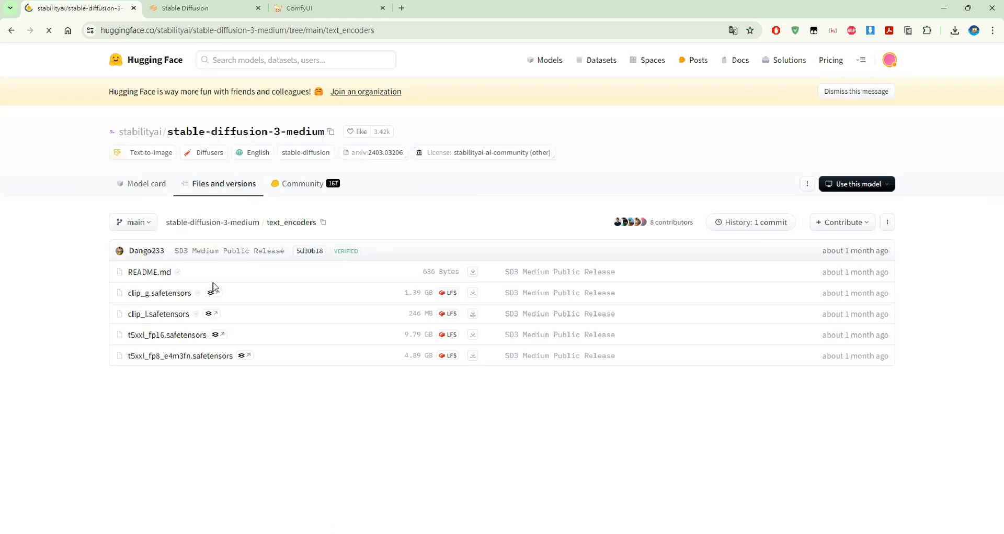
pyautogui.click(11, 30)
pyautogui.click(289, 9)
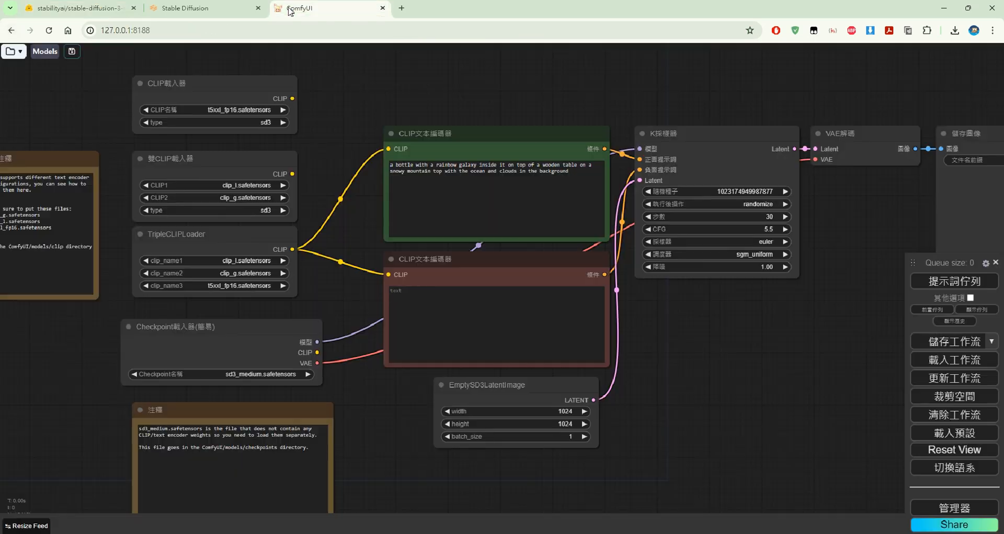
# Step: Filter the checkpoint loader's model list by SD3 and choose sd3/sd3_medium_incl_clips.safetensors
pyautogui.click(309, 374)
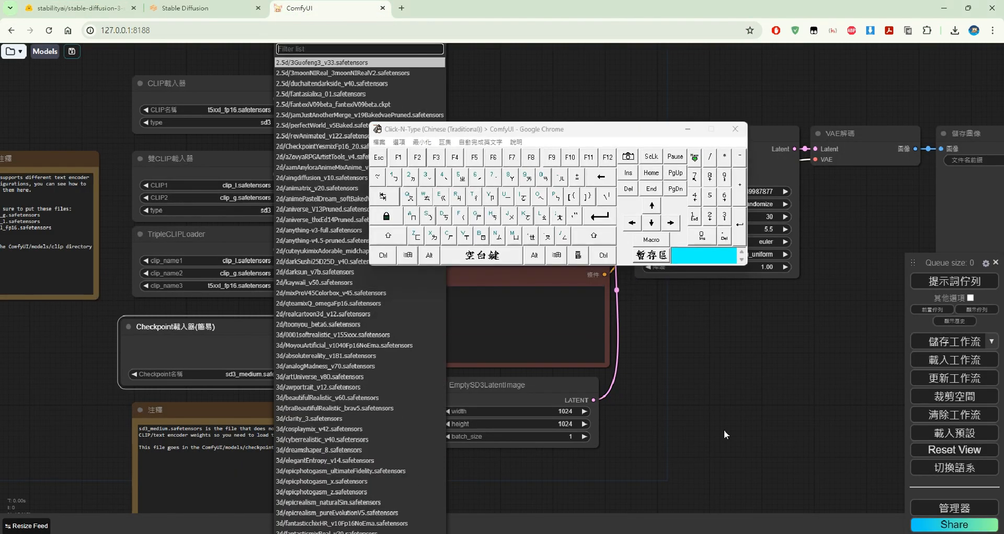
pyautogui.click(388, 235)
pyautogui.click(427, 215)
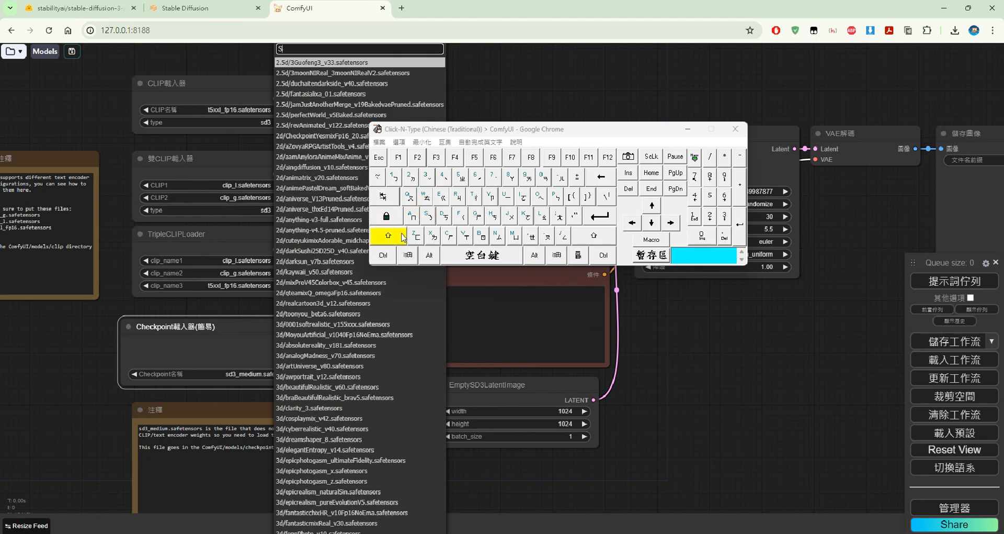
pyautogui.click(388, 235)
pyautogui.click(445, 216)
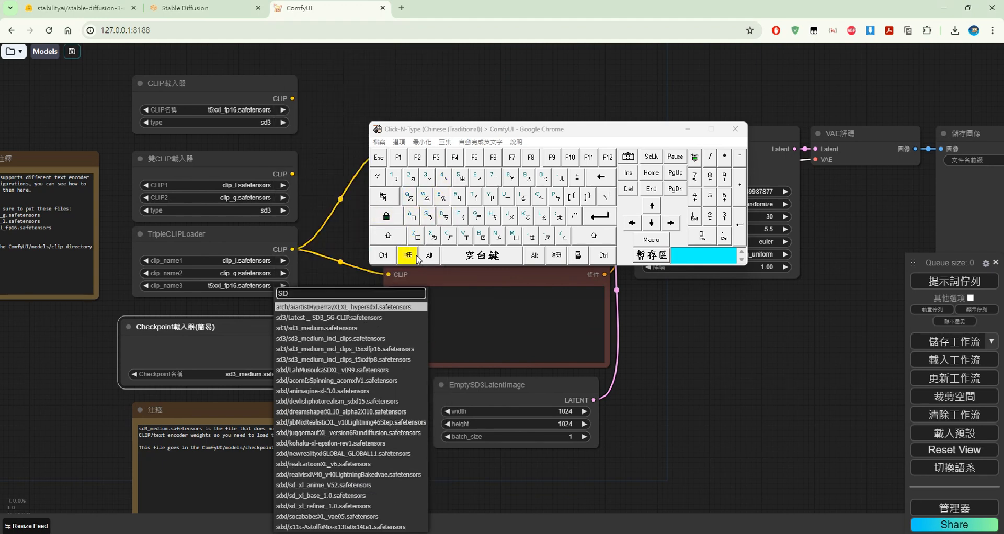
pyautogui.click(724, 215)
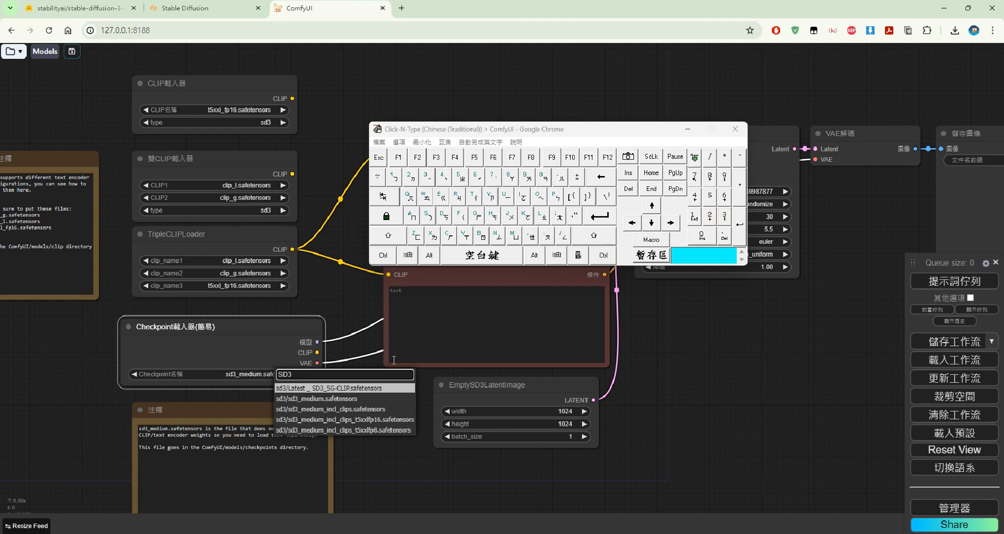
pyautogui.click(329, 410)
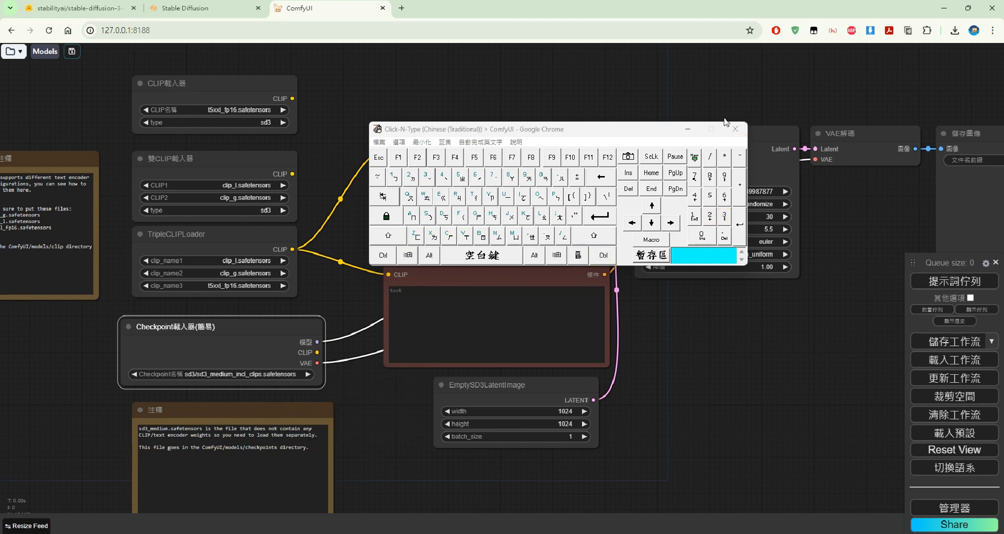
pyautogui.click(688, 130)
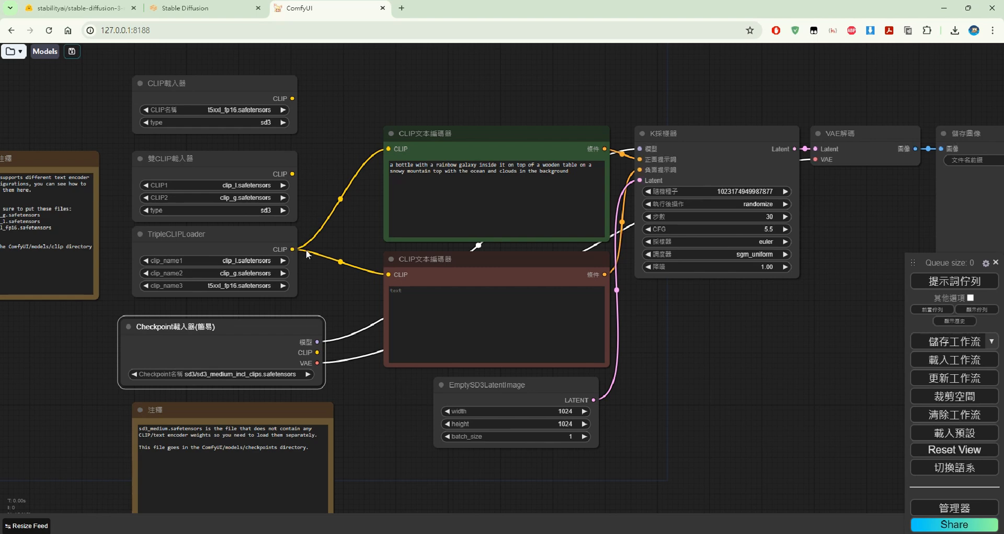
# Step: Delete both TripleCLIPLoader links and connect the dual CLIP loader (雙CLIP載入器) to the positive and negative text encoders
pyautogui.rightClick(324, 233)
pyautogui.moveTo(377, 161); pyautogui.dragTo(361, 166)
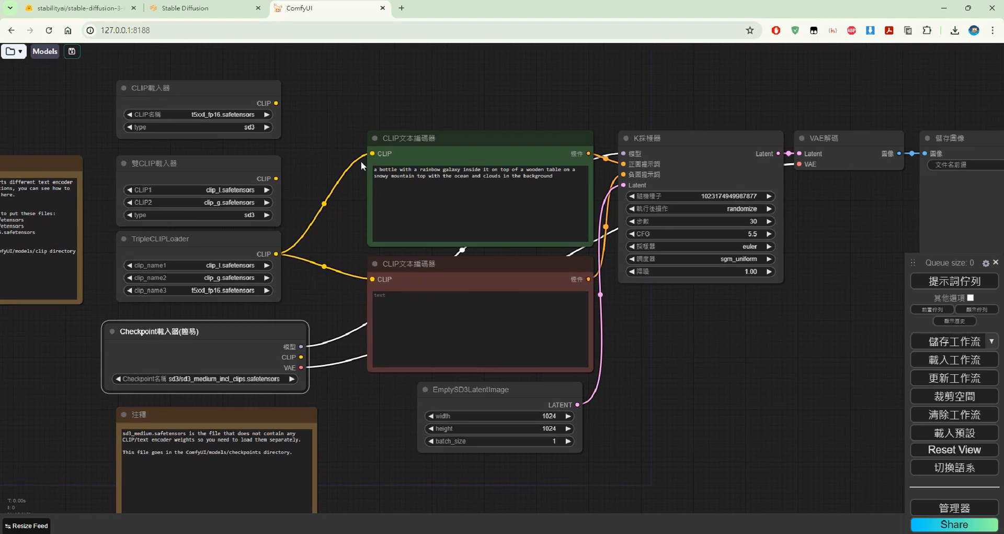
pyautogui.click(335, 198)
pyautogui.doubleClick(329, 200)
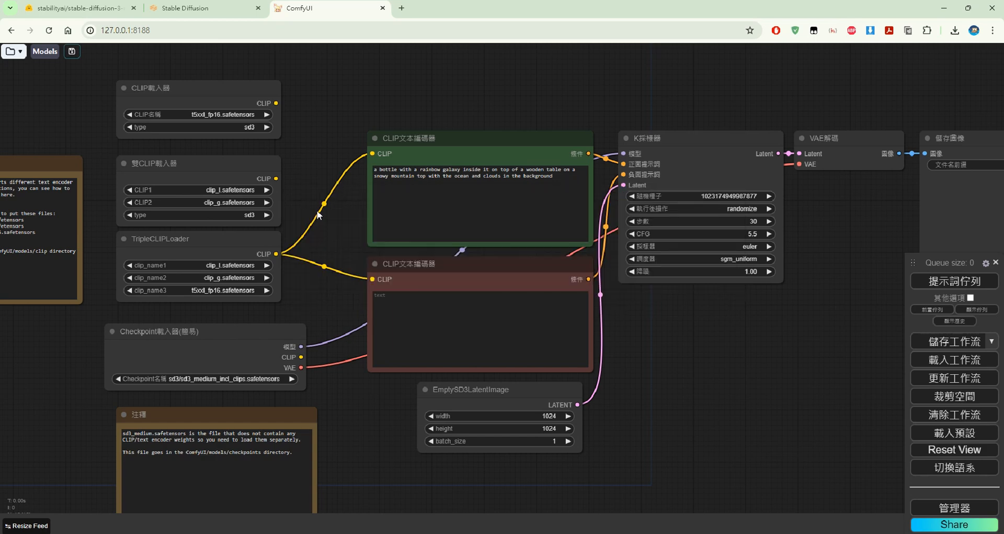
pyautogui.click(325, 204)
pyautogui.click(328, 215)
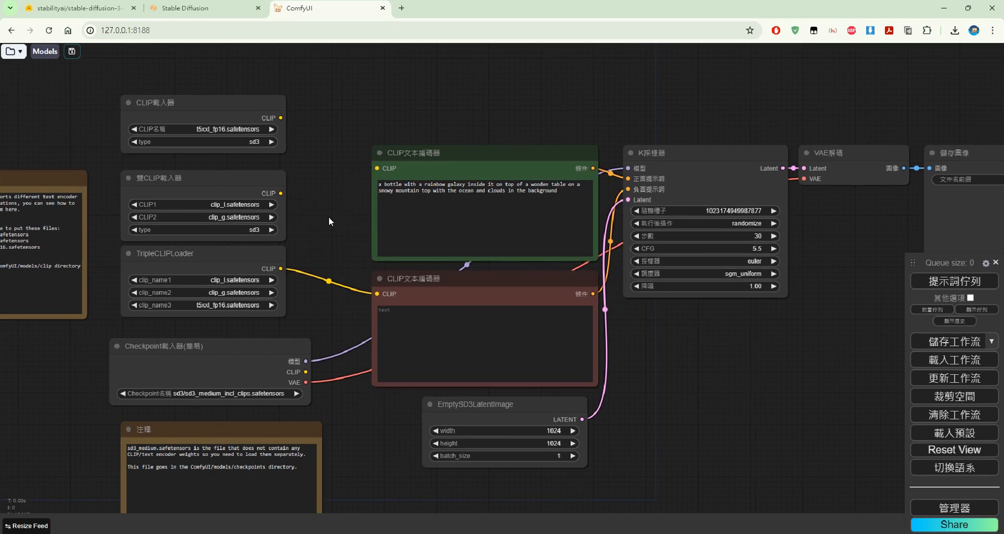
pyautogui.click(328, 281)
pyautogui.click(334, 294)
pyautogui.moveTo(281, 193); pyautogui.dragTo(368, 169)
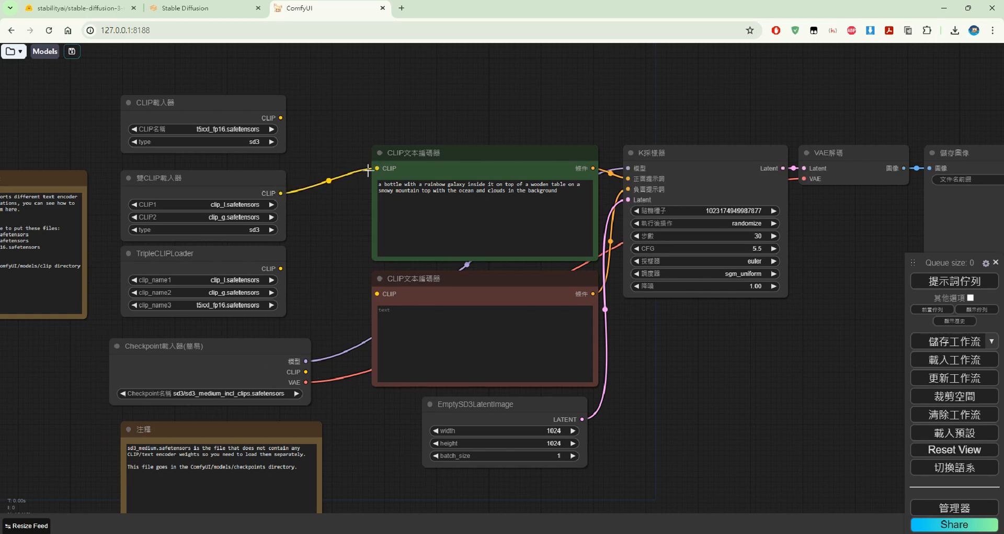
pyautogui.moveTo(280, 193); pyautogui.dragTo(379, 290)
# Step: Review the checkpoint files on Hugging Face and set the ComfyUI checkpoint loader to sd3/sd3_medium_incl_clips_t5xxlfp16.safetensors, filtering by SD3
pyautogui.click(73, 10)
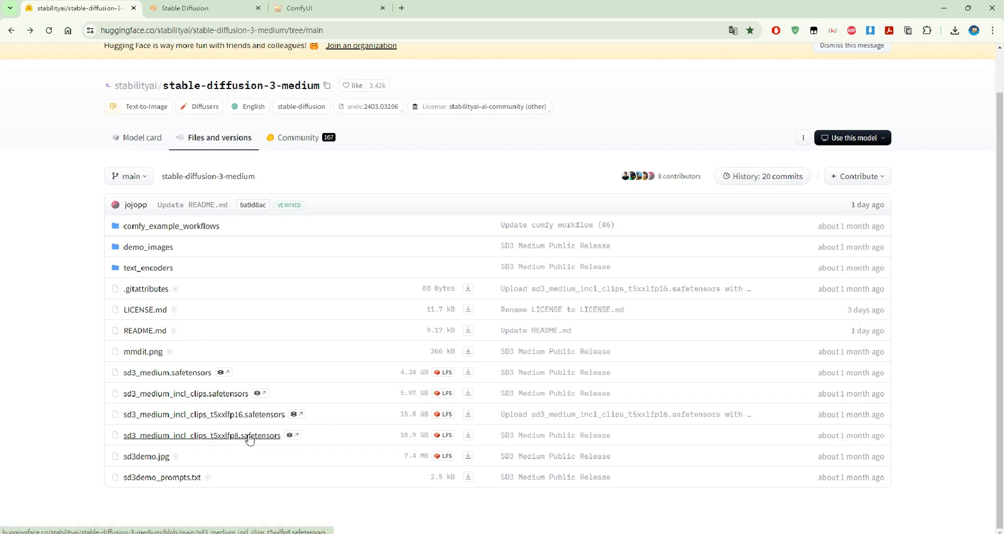
pyautogui.click(301, 16)
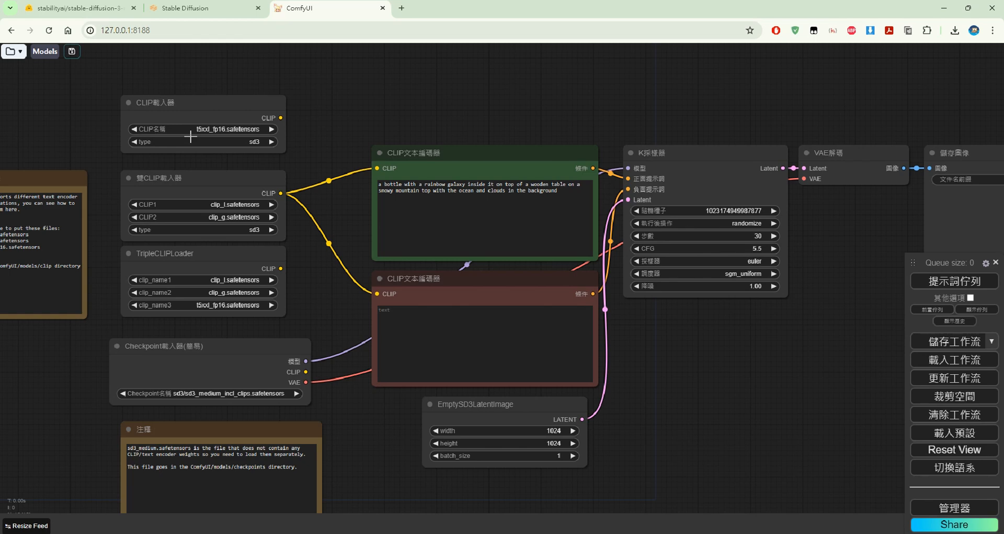
pyautogui.click(261, 395)
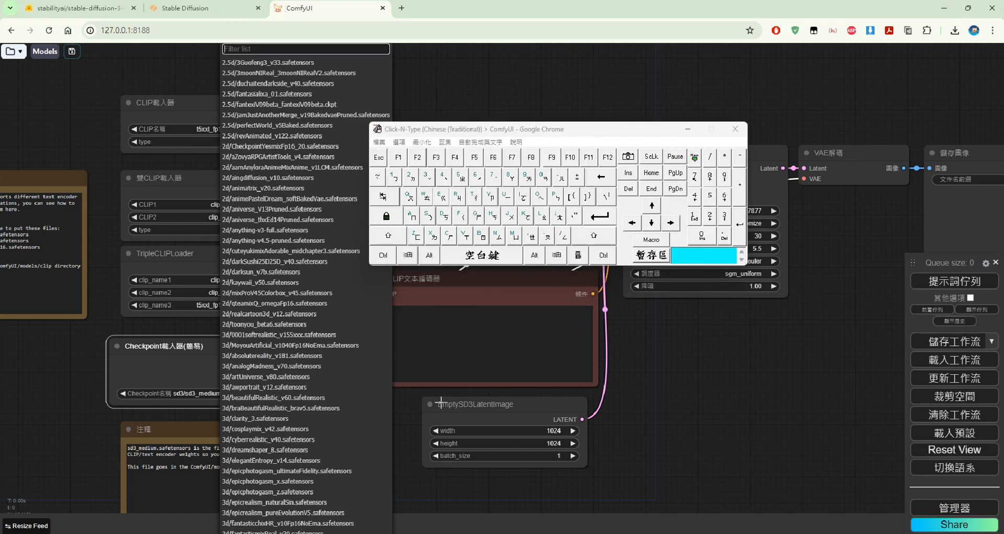
pyautogui.click(428, 216)
pyautogui.click(389, 235)
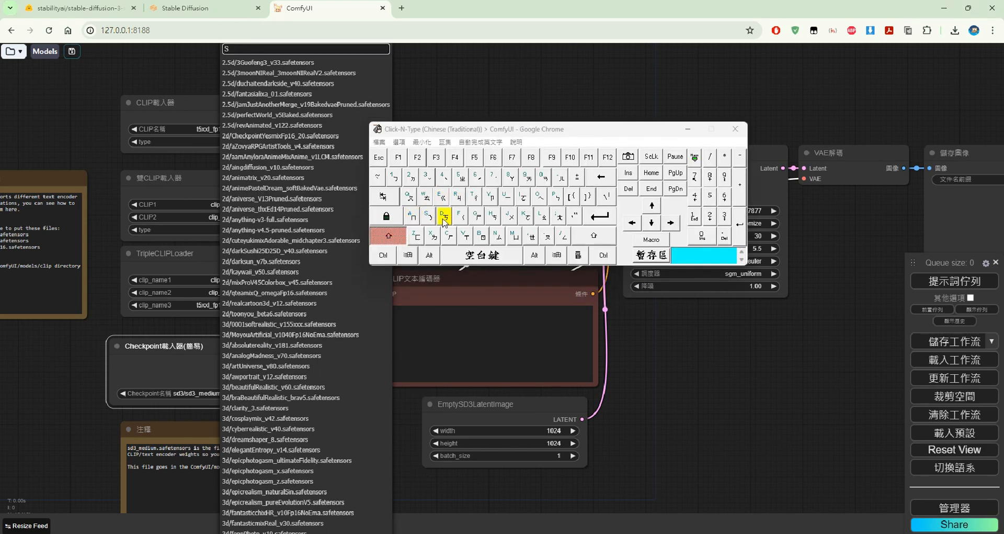
pyautogui.click(444, 216)
pyautogui.click(725, 216)
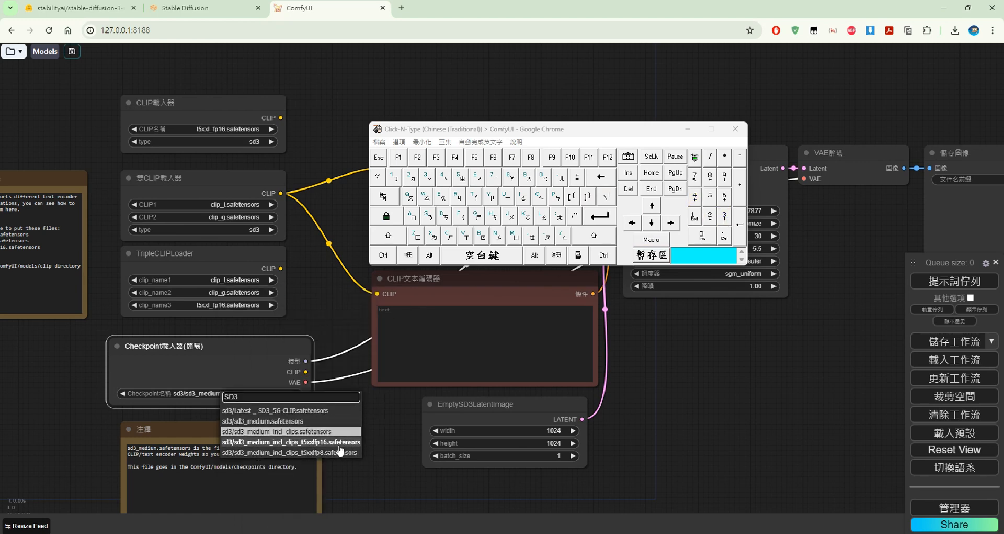
pyautogui.click(339, 443)
pyautogui.click(226, 131)
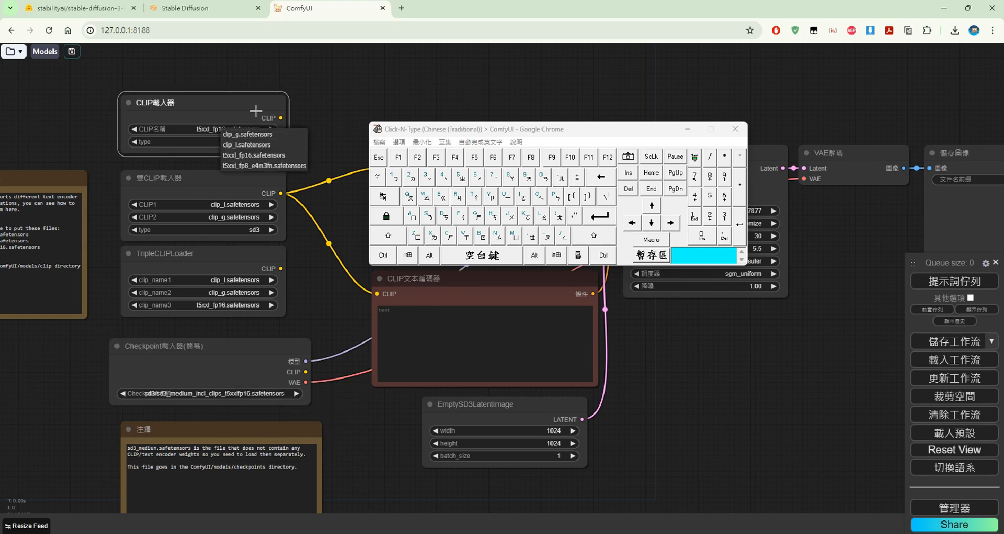
pyautogui.click(689, 127)
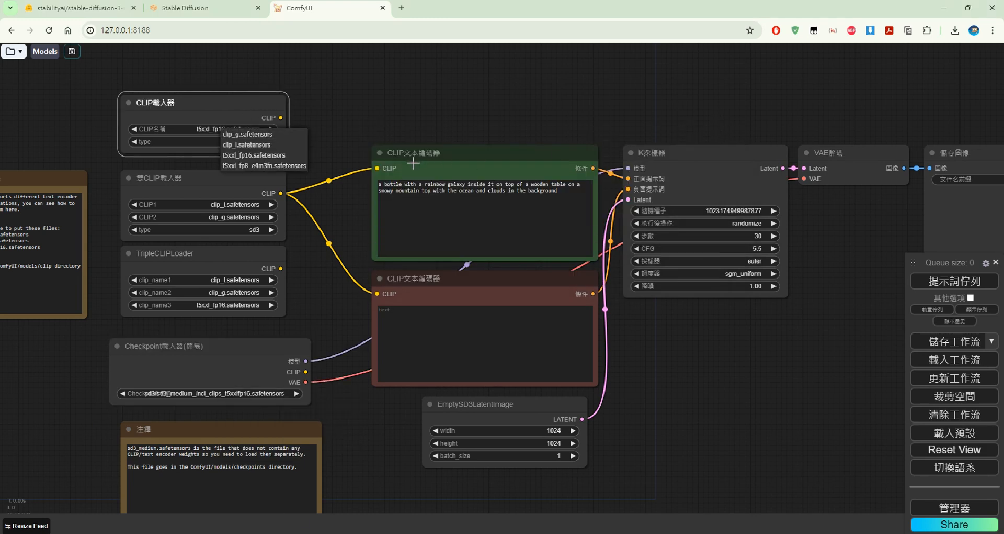
pyautogui.click(357, 130)
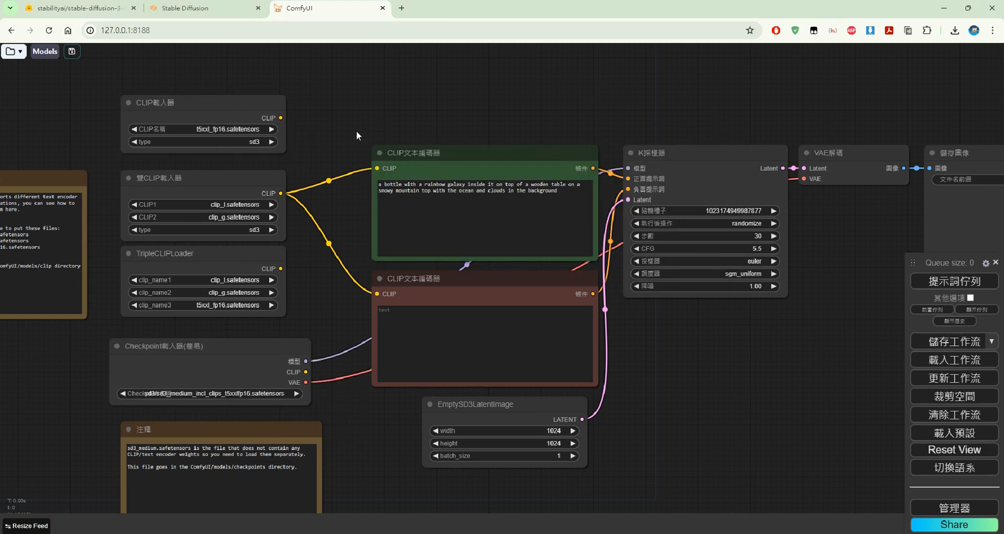
# Step: Delete both dual CLIP loader links and connect the single CLIP loader (CLIP載入器) to the positive and negative text encoders
pyautogui.click(330, 181)
pyautogui.click(333, 197)
pyautogui.click(329, 244)
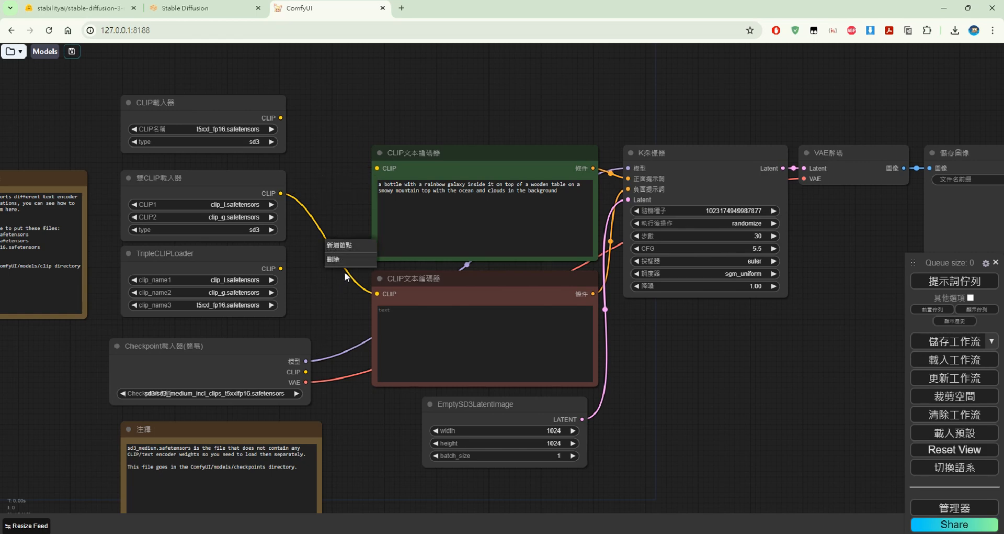
pyautogui.click(347, 260)
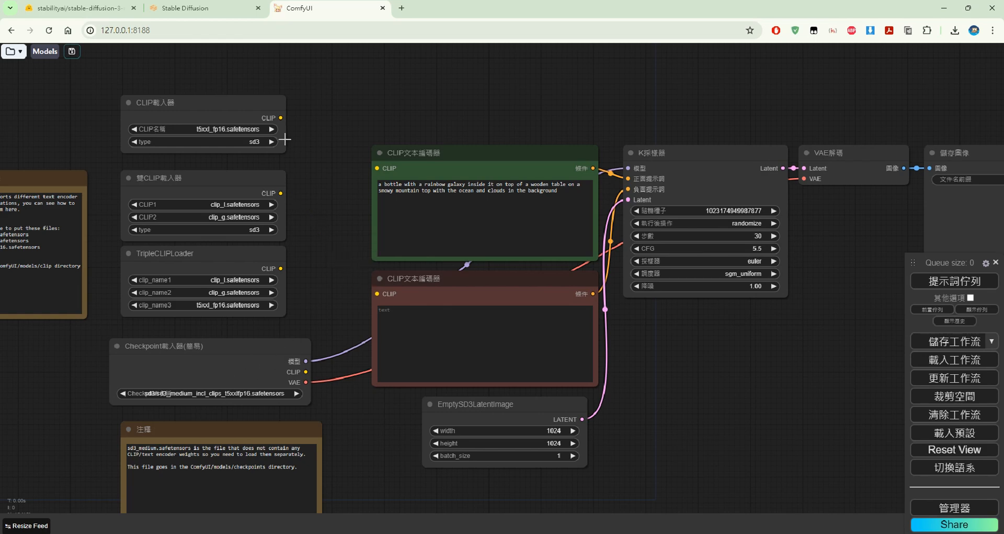
pyautogui.moveTo(281, 117); pyautogui.dragTo(377, 294)
# Step: Locate and highlight sd3_medium_incl_clips_t5xxlfp8.safetensors in the Hugging Face file list, and return to the ComfyUI workflow
pyautogui.click(231, 396)
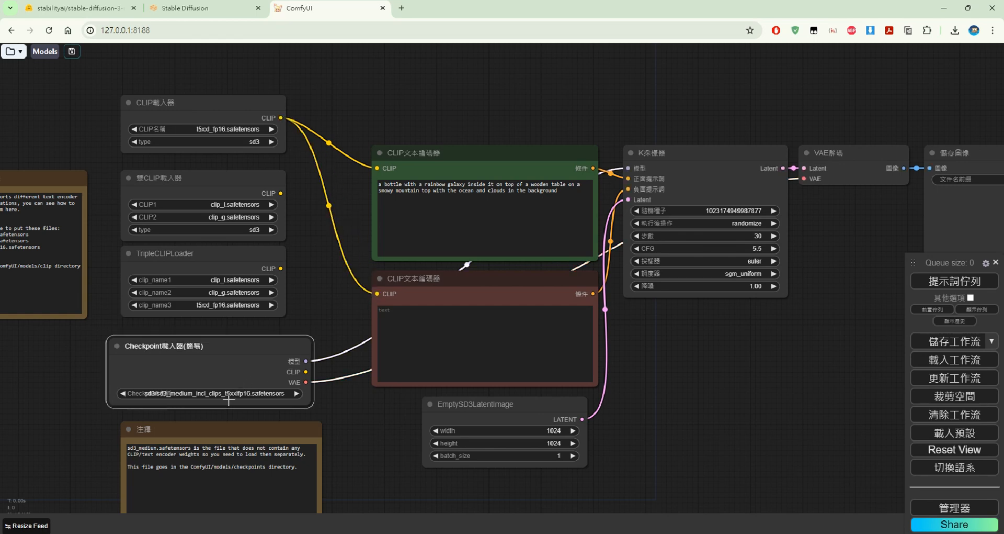
pyautogui.click(78, 10)
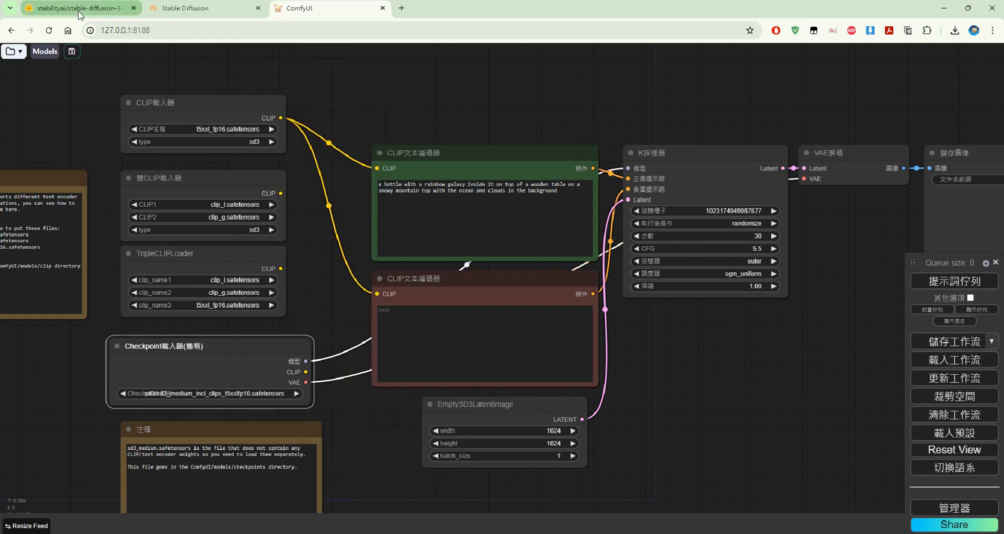
pyautogui.moveTo(323, 441); pyautogui.dragTo(126, 441)
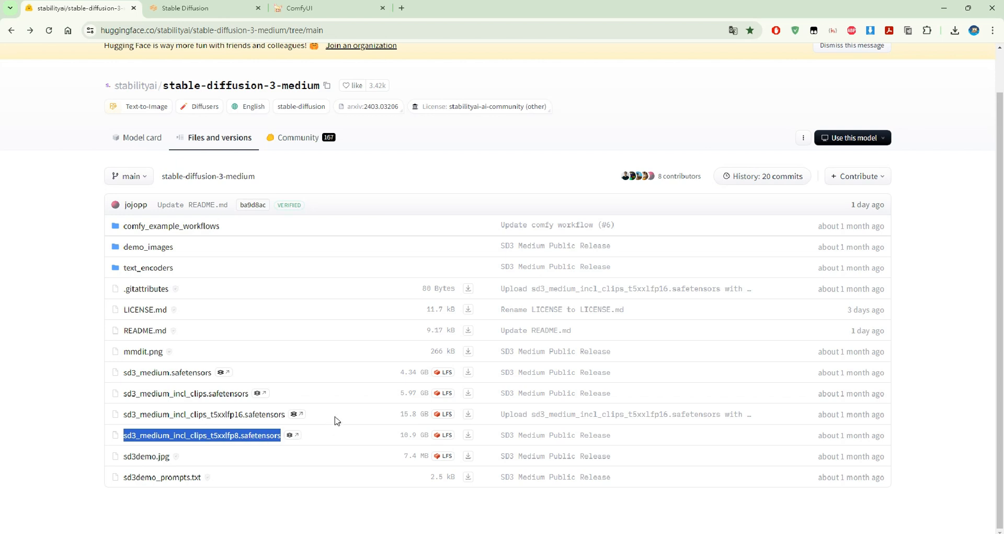
pyautogui.click(319, 10)
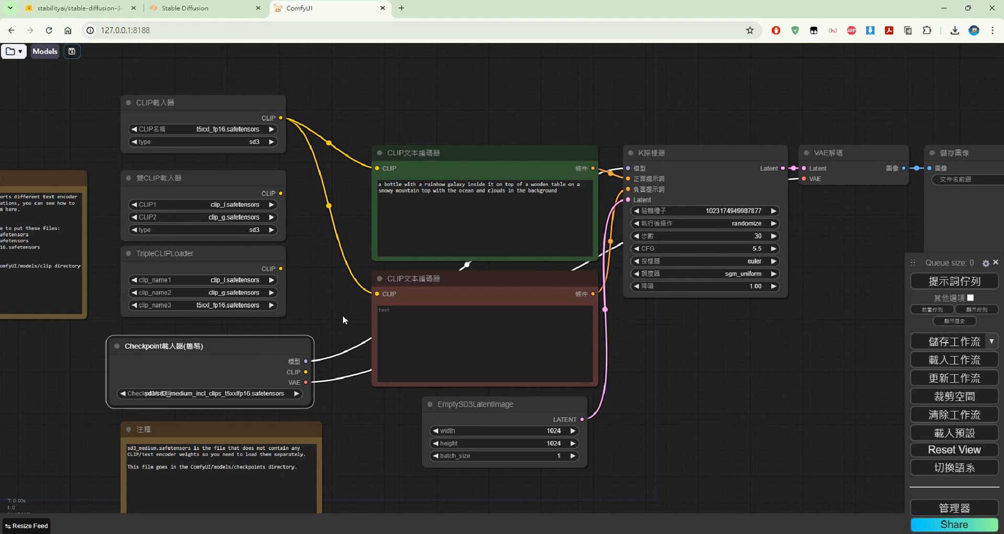
# Step: Set the checkpoint loader to sd3/sd3_medium_incl_clips_t5xxlfp8.safetensors, filtering by SD3, and the single CLIP loader (CLIP載入器) to t5xxl_fp8_e4m3fn.safetensors
pyautogui.click(264, 393)
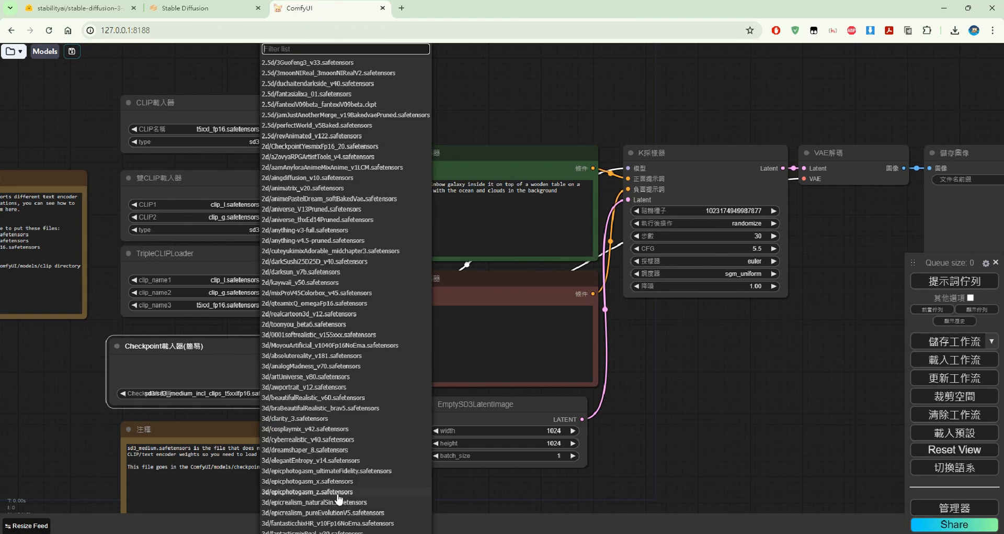
pyautogui.click(356, 533)
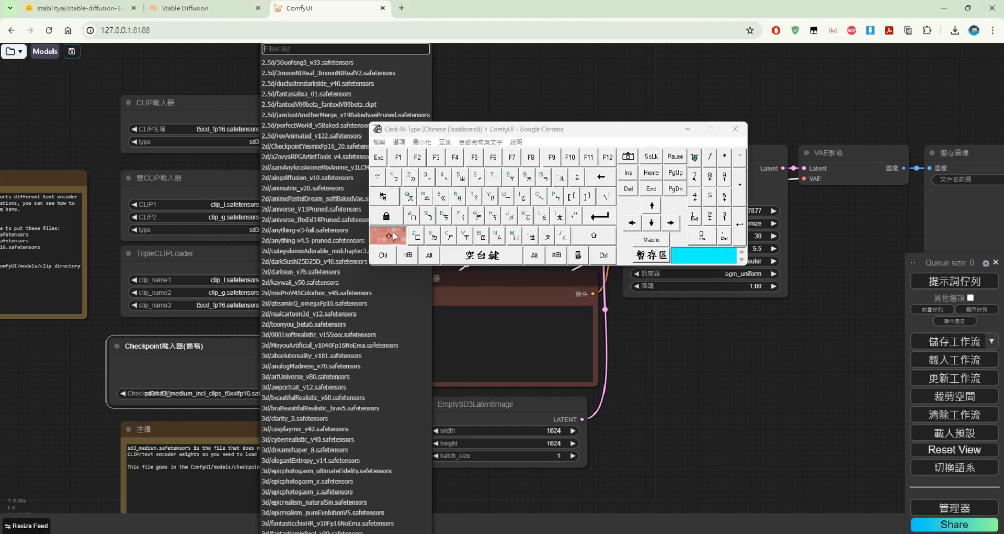
pyautogui.click(428, 215)
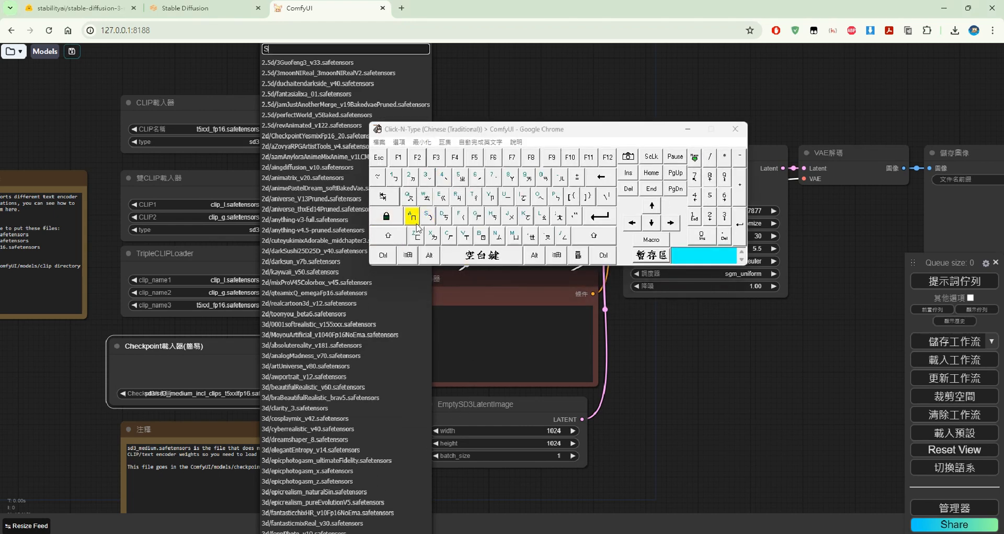
pyautogui.click(444, 218)
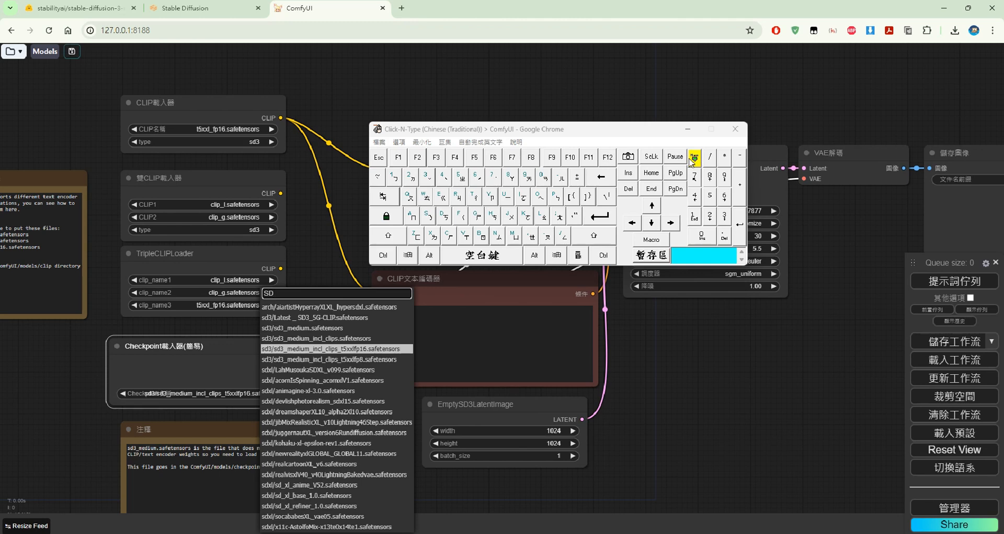
pyautogui.click(725, 216)
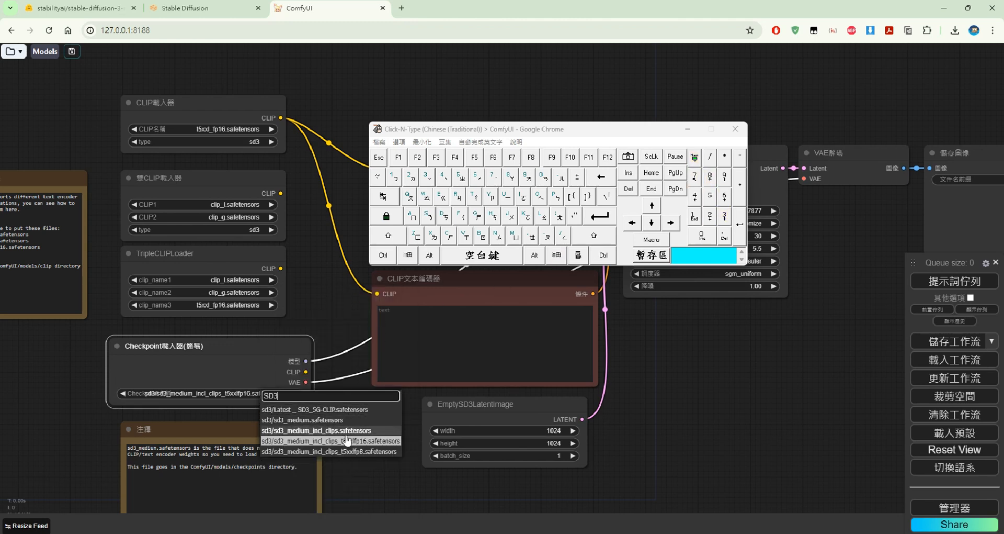
pyautogui.click(349, 451)
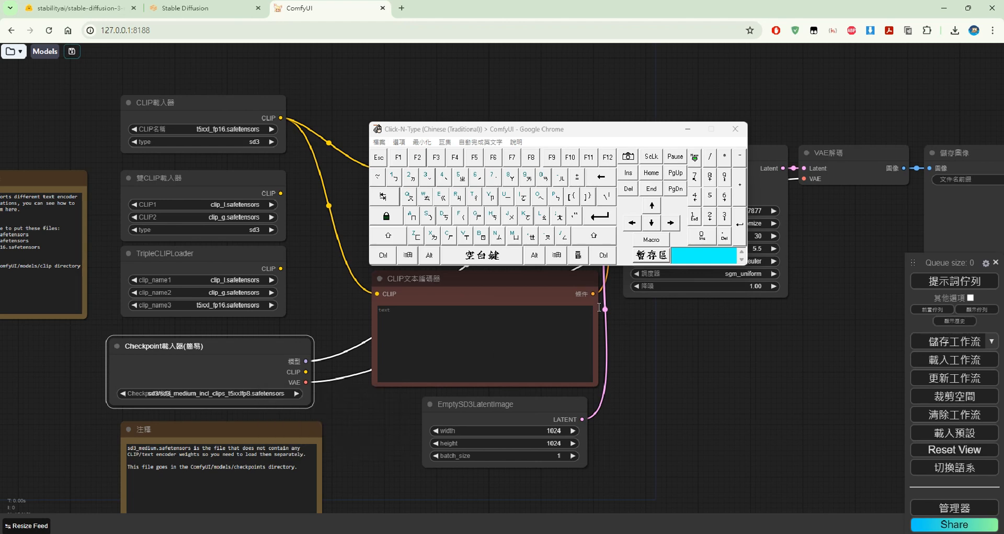
pyautogui.click(690, 128)
pyautogui.click(245, 128)
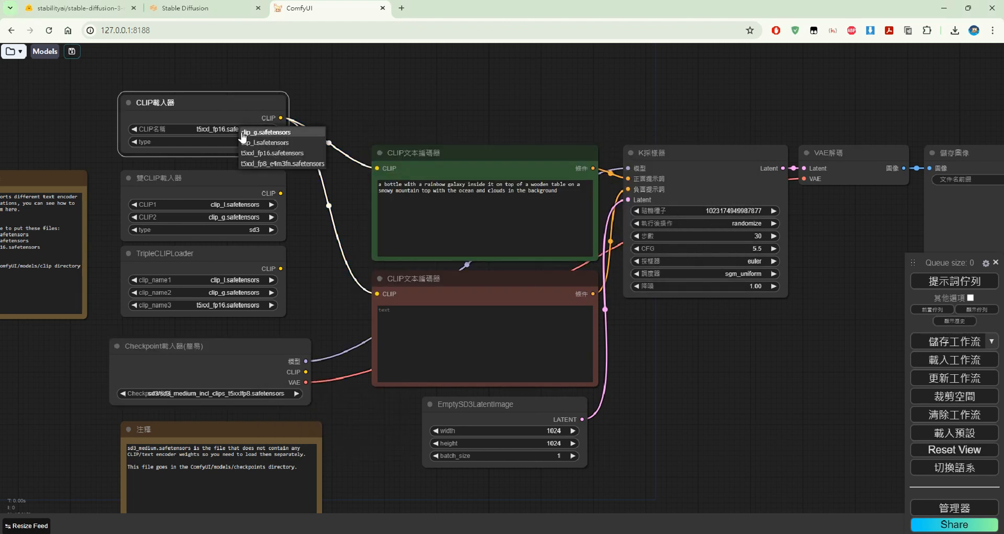
pyautogui.click(270, 164)
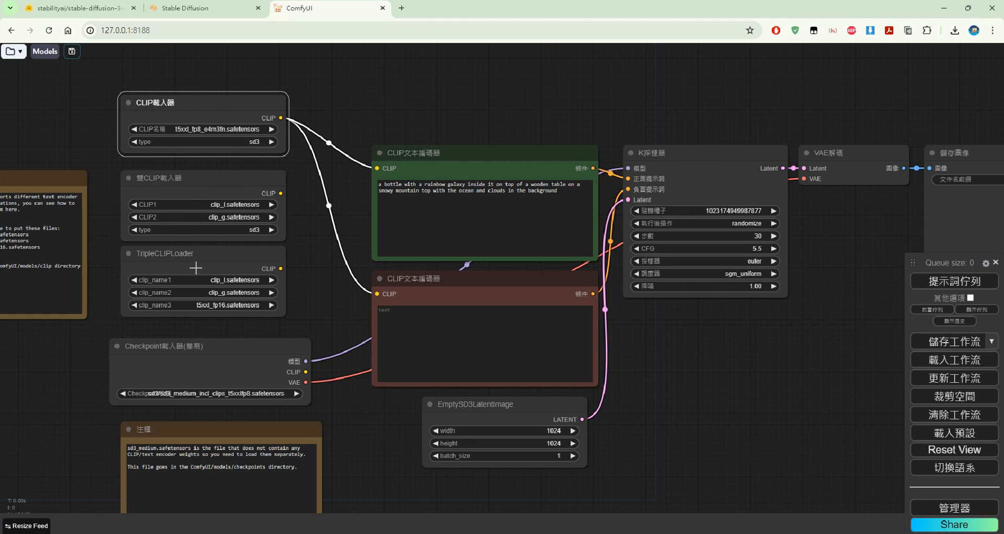
# Step: Look up the single, dual and triple CLIP loader nodes among the advanced (進階) loaders available for adding, without adding one
pyautogui.rightClick(316, 101)
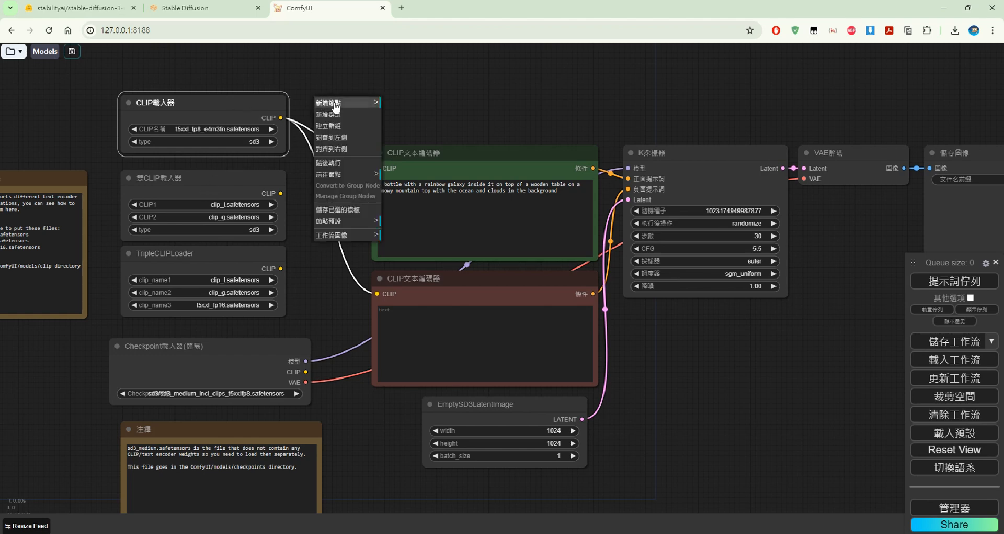
pyautogui.click(336, 106)
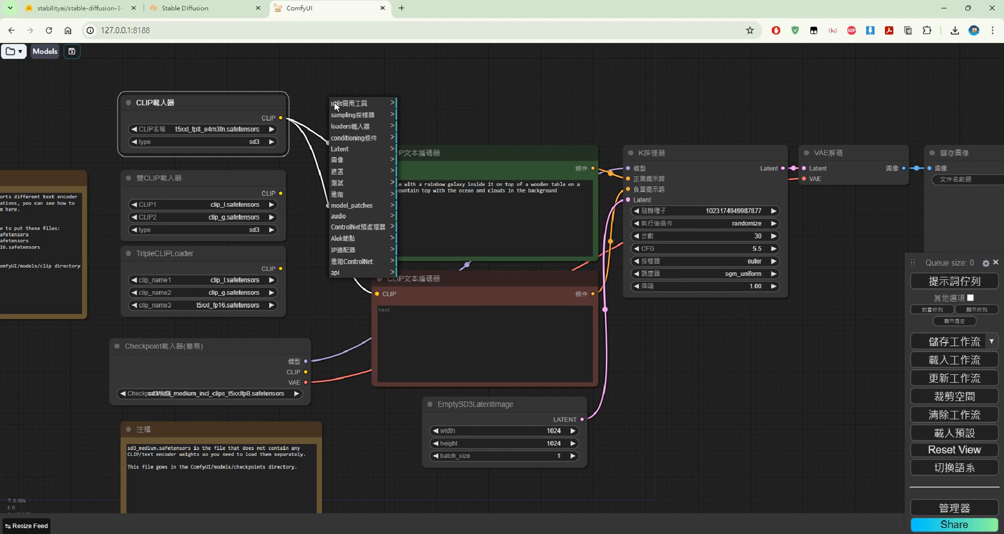
pyautogui.click(372, 196)
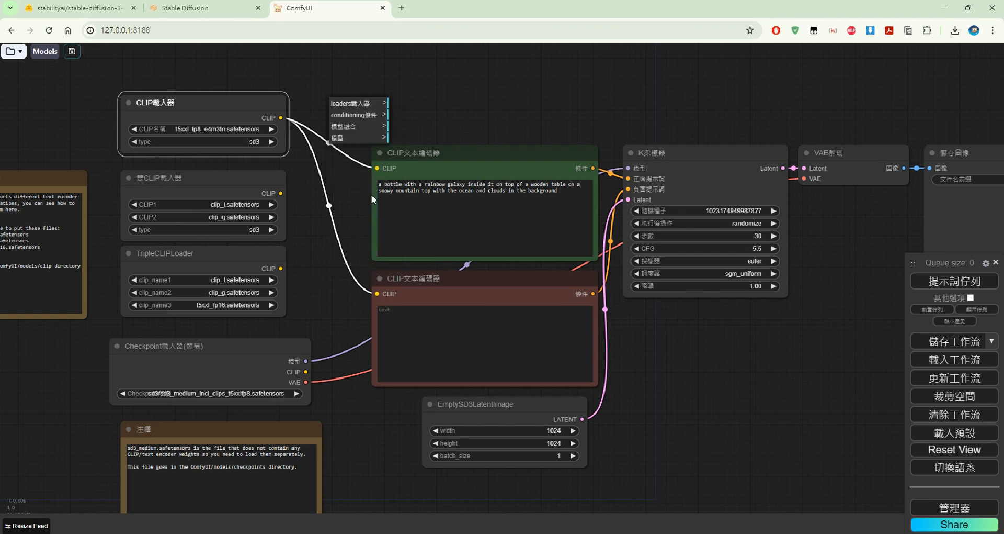
pyautogui.click(370, 105)
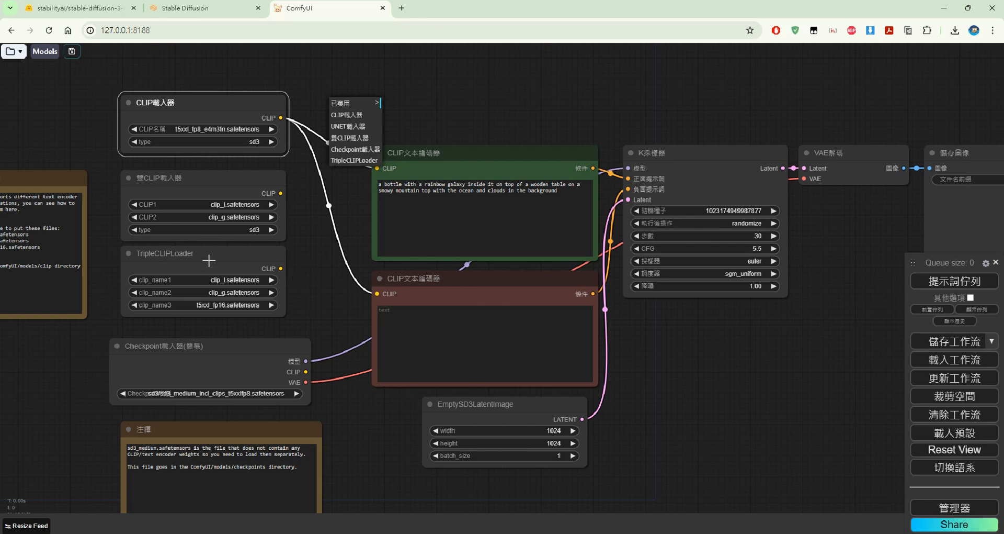
pyautogui.click(468, 61)
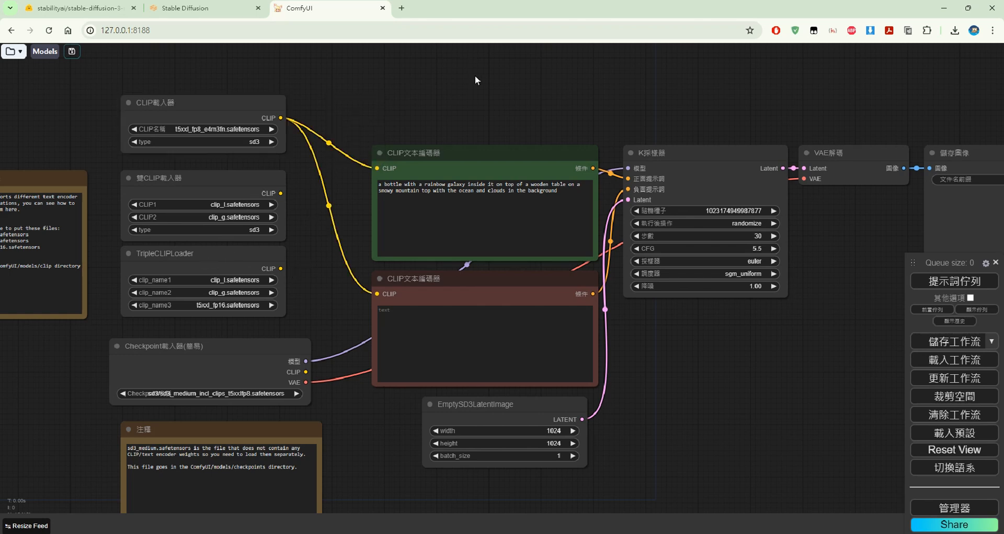
# Step: Move the EmptySD3LatentImage node slightly down and to the left, clear of the negative text encoder
pyautogui.moveTo(497, 109); pyautogui.dragTo(472, 81)
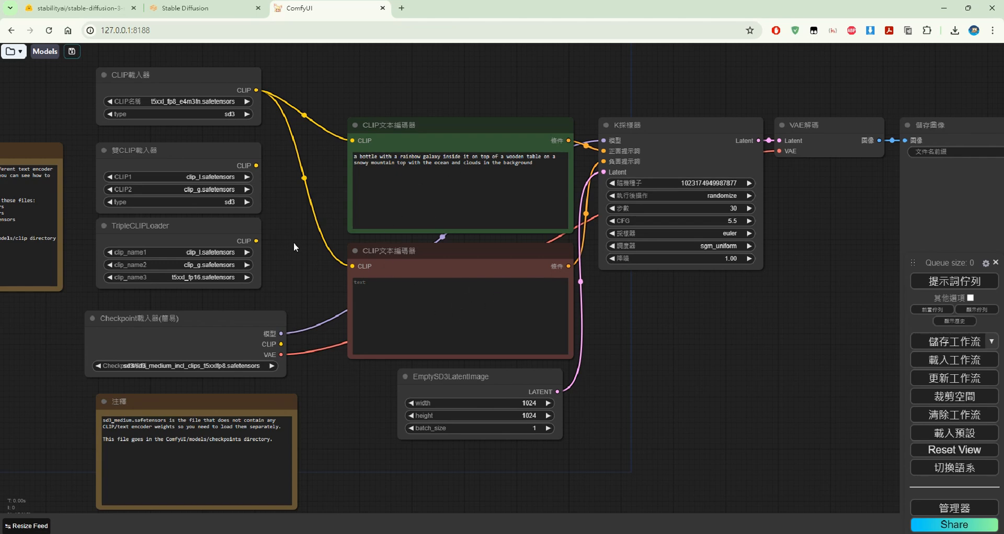
pyautogui.moveTo(316, 250); pyautogui.dragTo(271, 240)
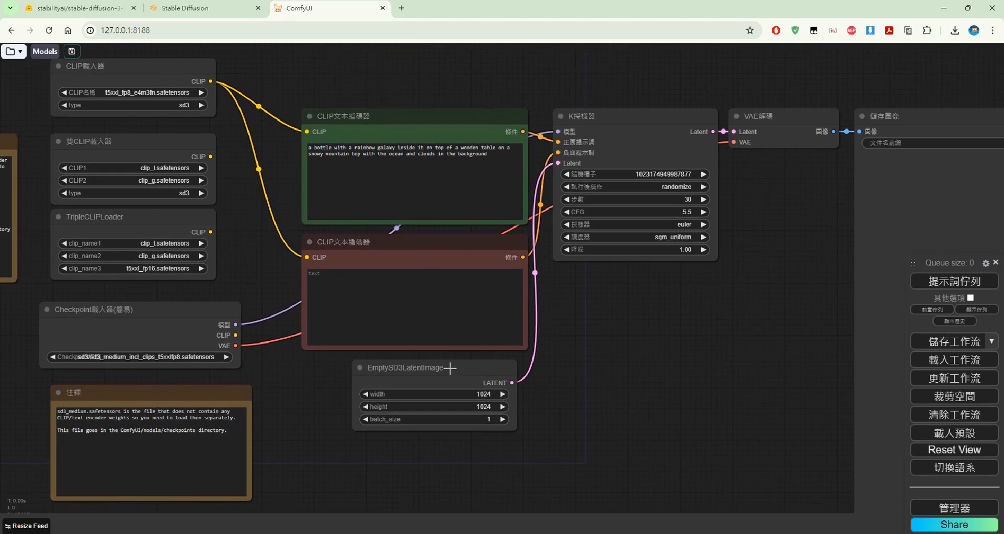
pyautogui.moveTo(448, 367); pyautogui.dragTo(419, 383)
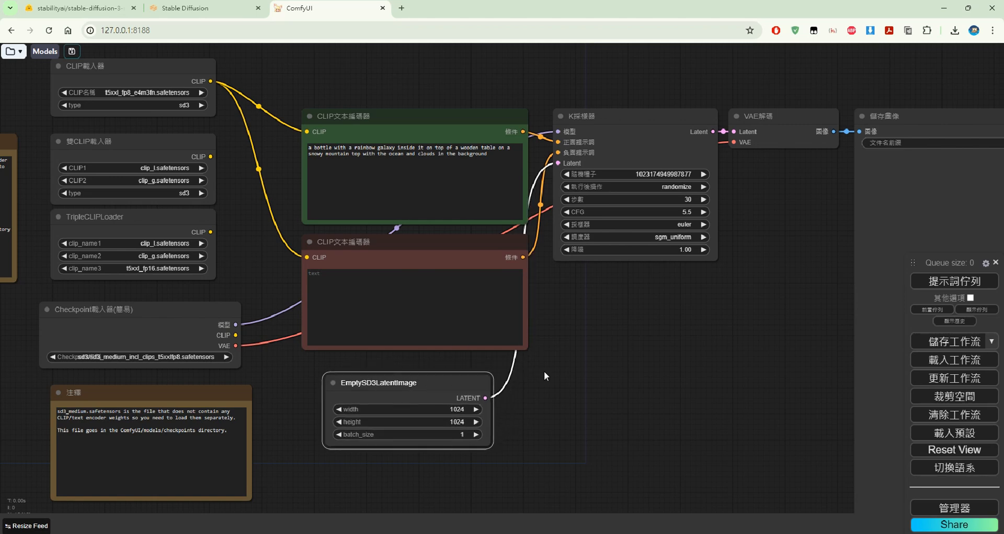
# Step: Search the utils, conditioning, sampling and Latent categories of addable nodes for the sd3 latent group, without adding a node
pyautogui.rightClick(563, 290)
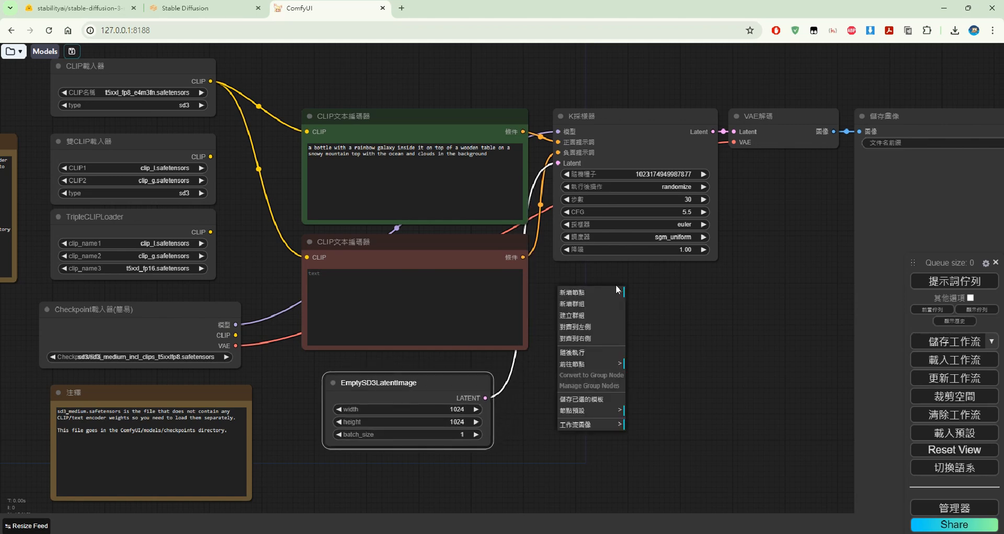
pyautogui.click(608, 287)
pyautogui.click(636, 287)
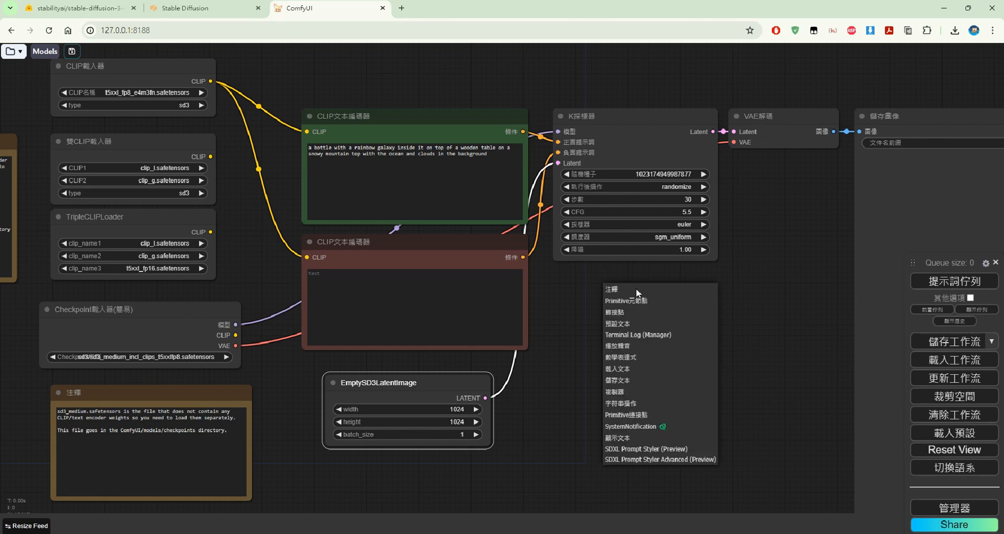
pyautogui.rightClick(574, 284)
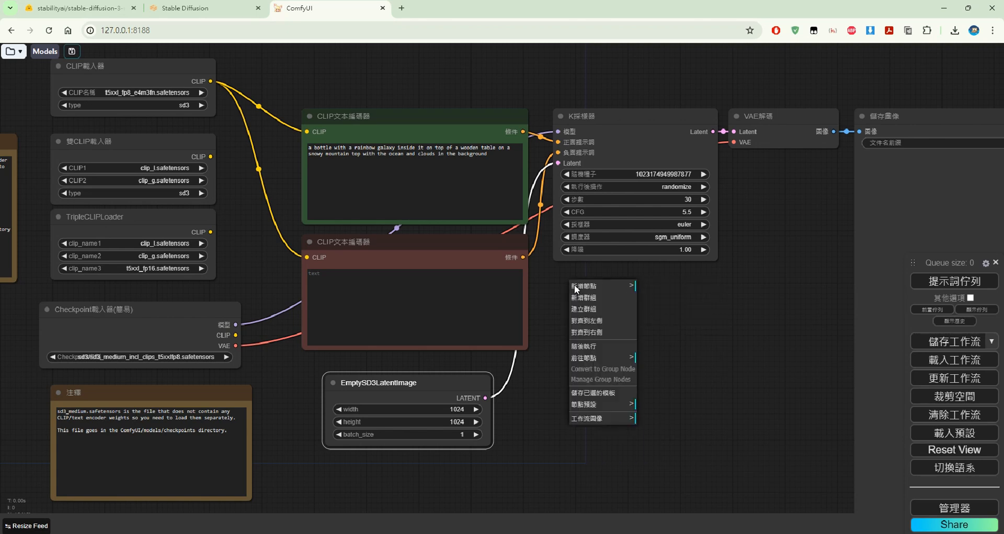
pyautogui.click(586, 287)
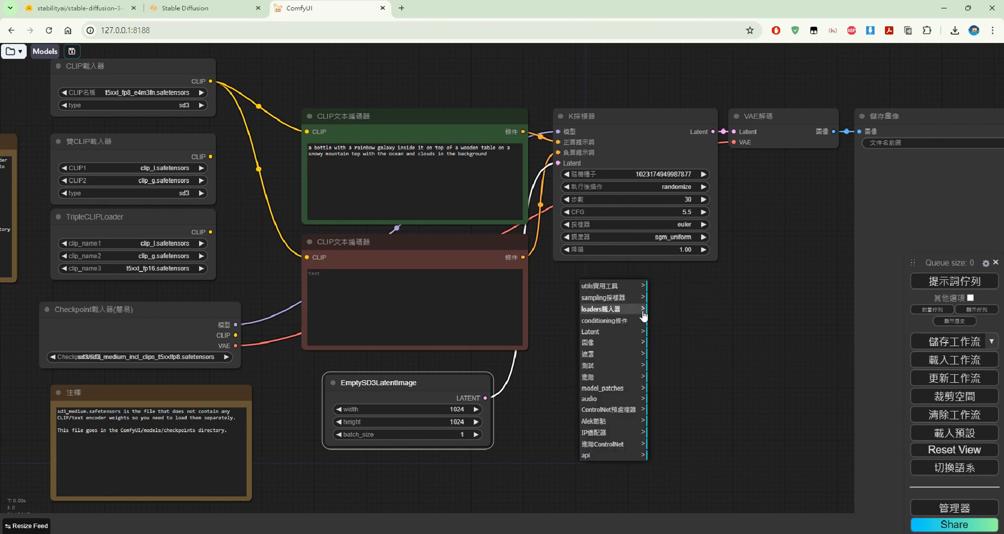
pyautogui.click(624, 319)
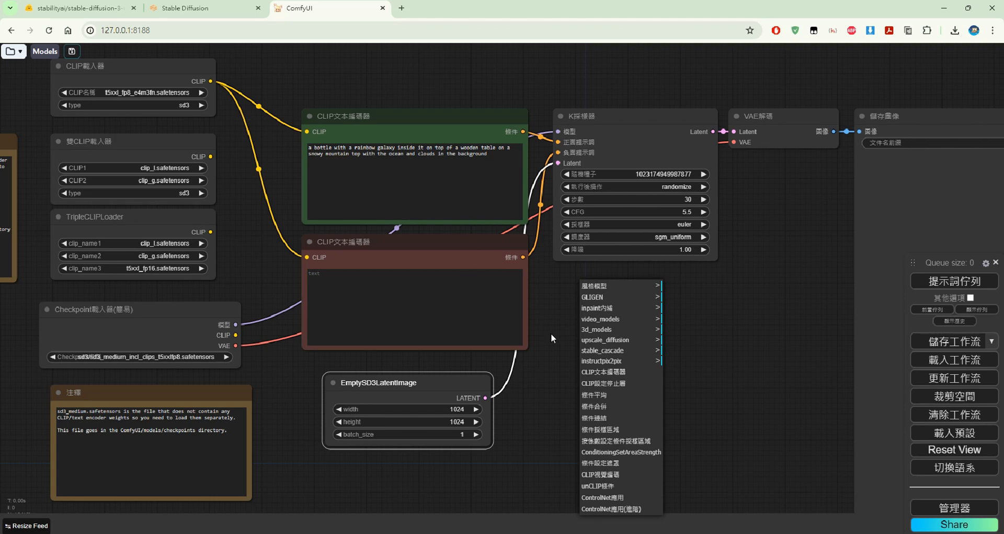
pyautogui.rightClick(543, 371)
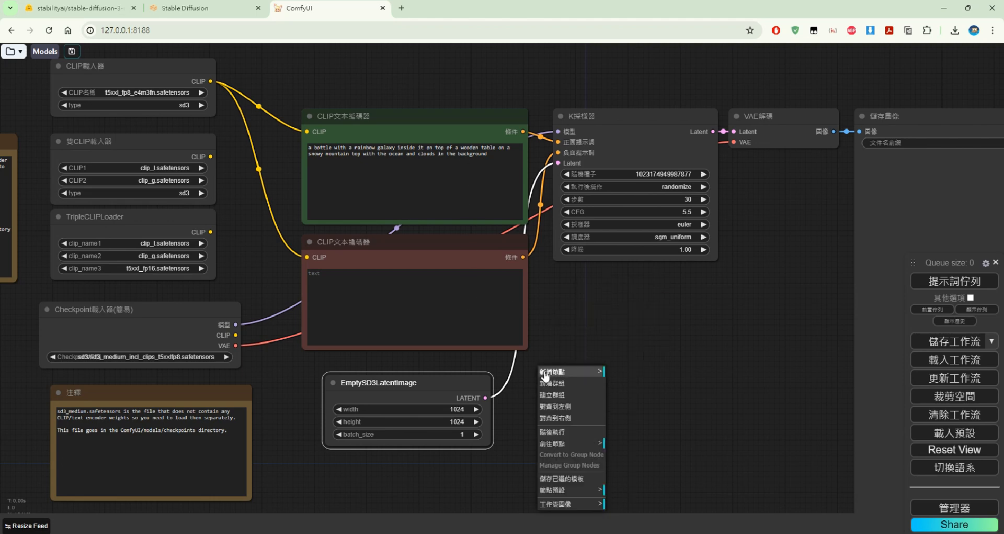
pyautogui.click(578, 371)
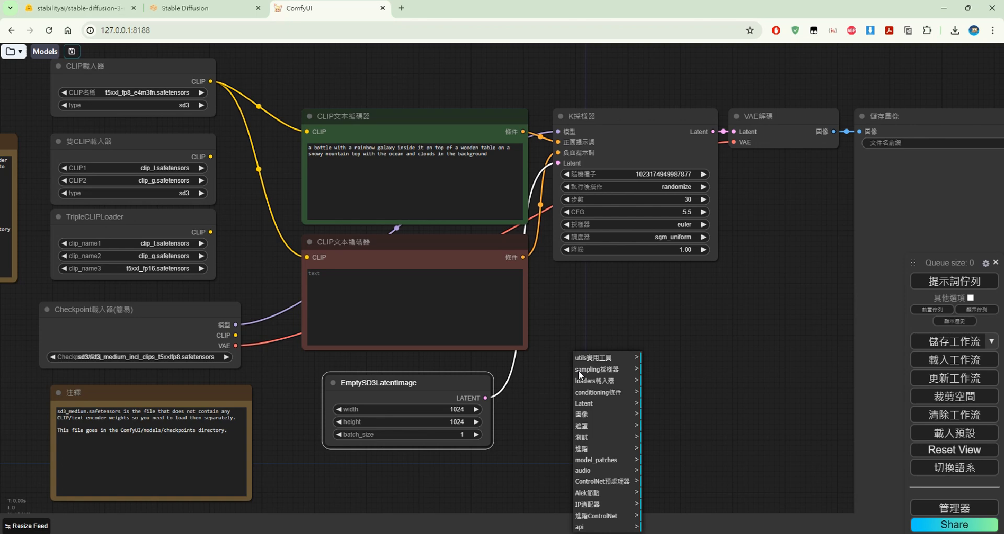
pyautogui.click(623, 369)
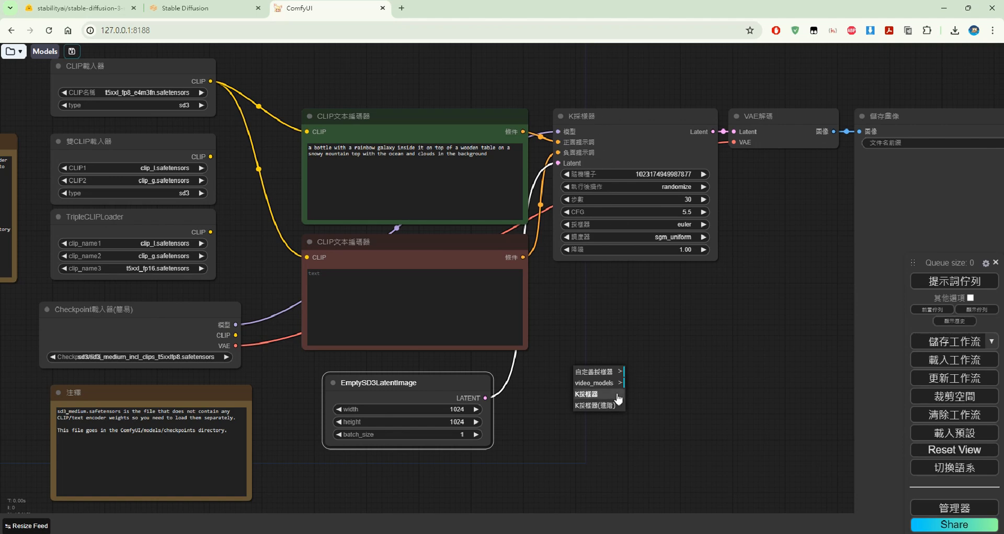
pyautogui.rightClick(558, 306)
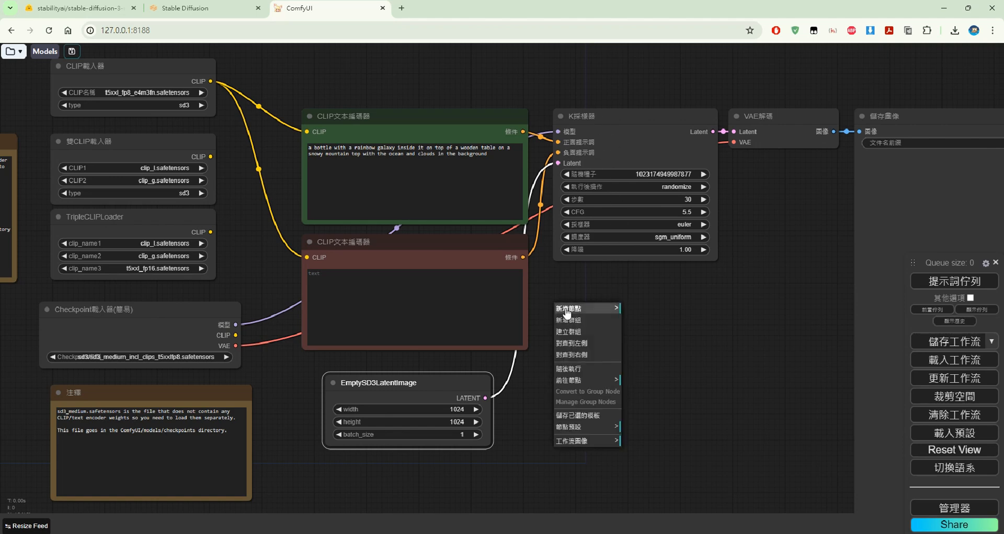
pyautogui.click(568, 309)
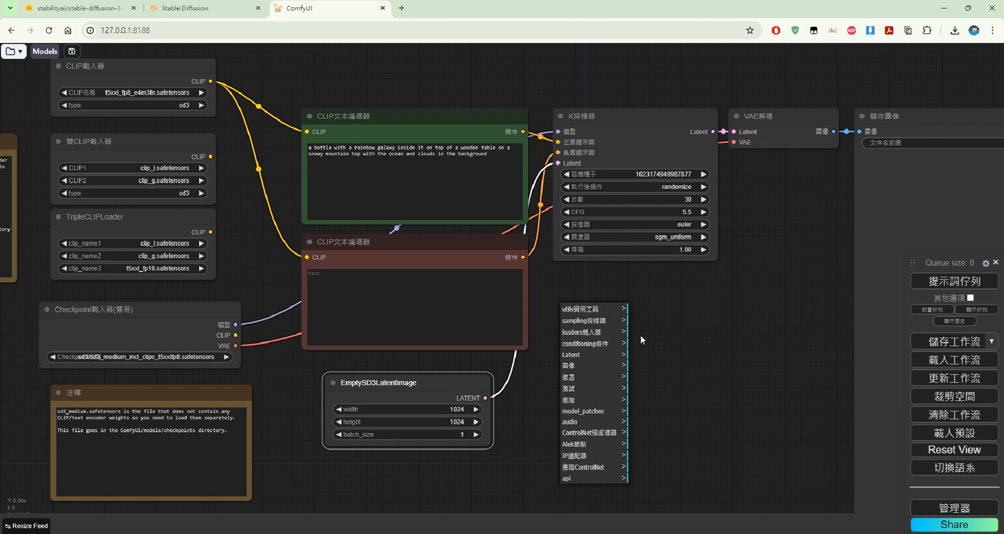
pyautogui.click(592, 308)
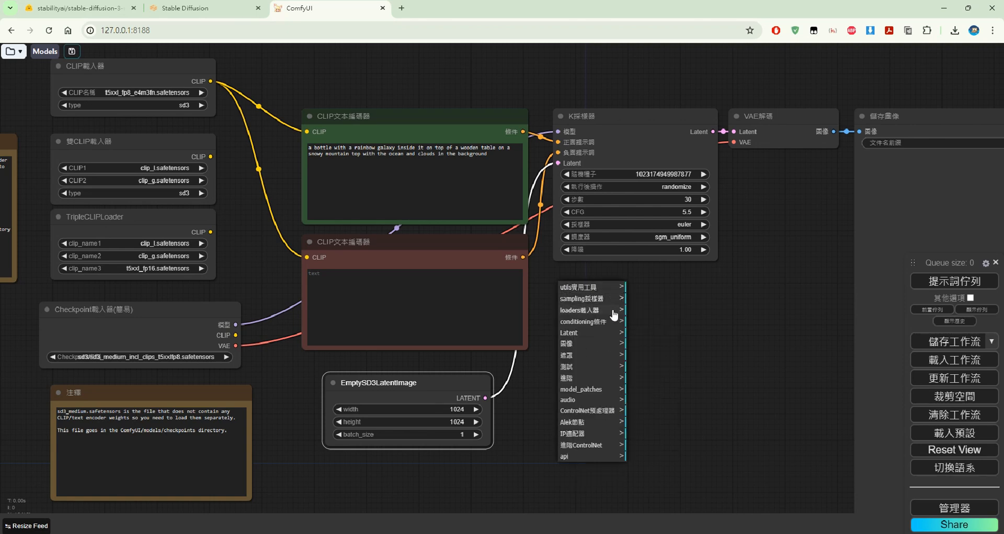
pyautogui.click(595, 333)
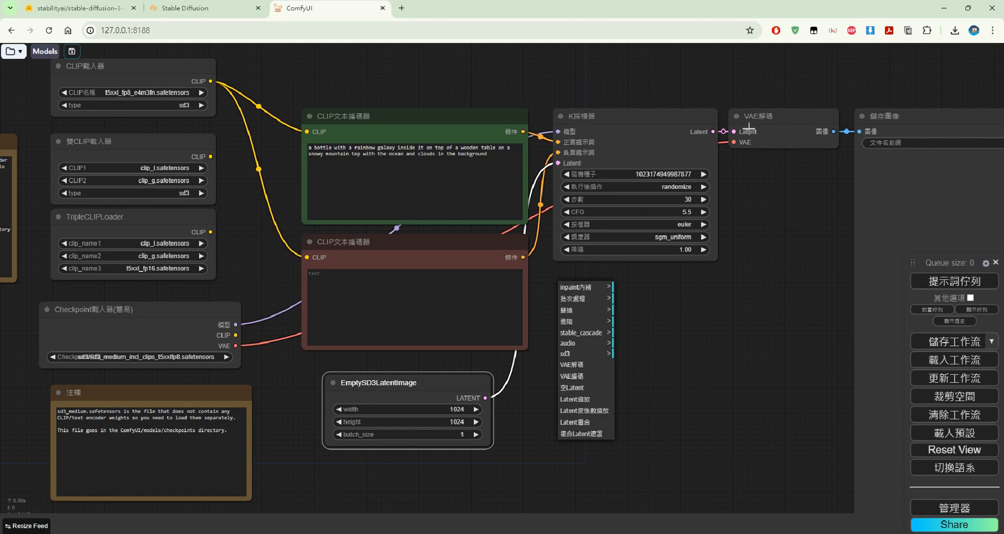
pyautogui.click(774, 275)
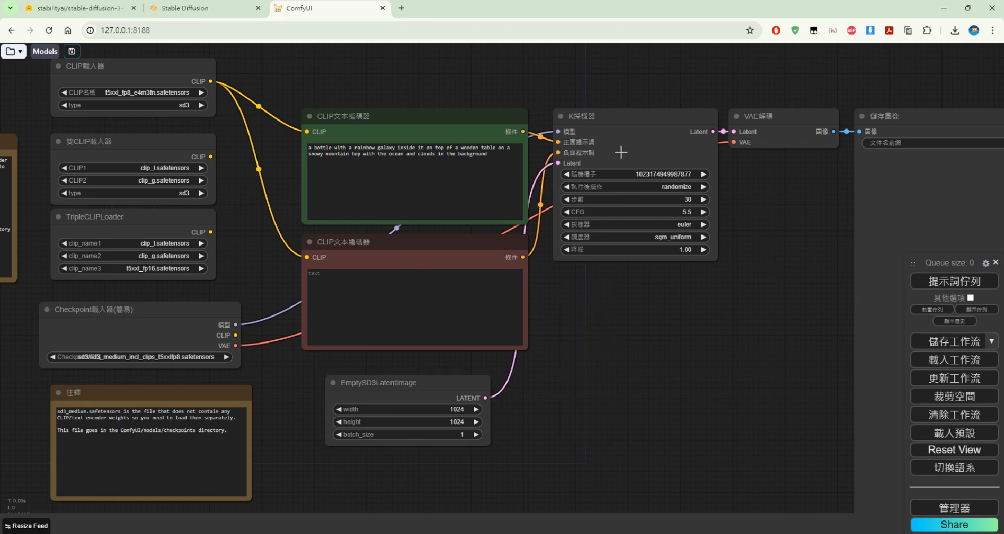
# Step: Set the K sampler's (K採樣器) CFG to 2.5
pyautogui.click(689, 215)
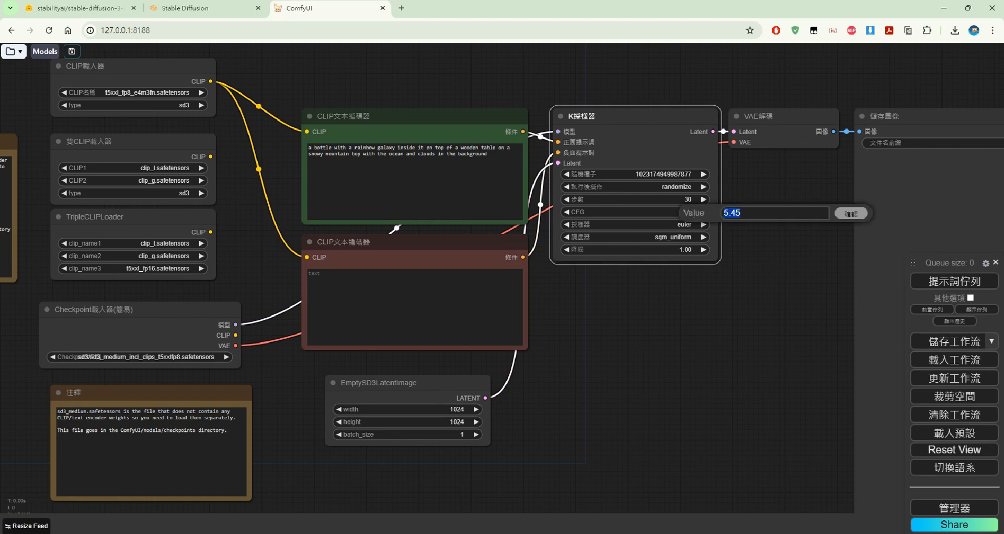
pyautogui.click(418, 533)
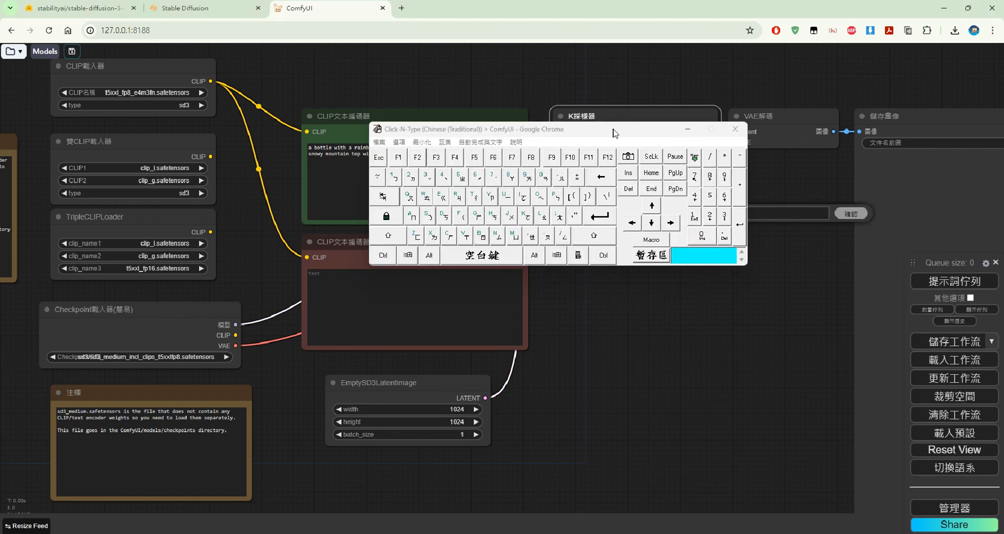
pyautogui.moveTo(618, 131); pyautogui.dragTo(592, 274)
pyautogui.moveTo(761, 212); pyautogui.dragTo(728, 214)
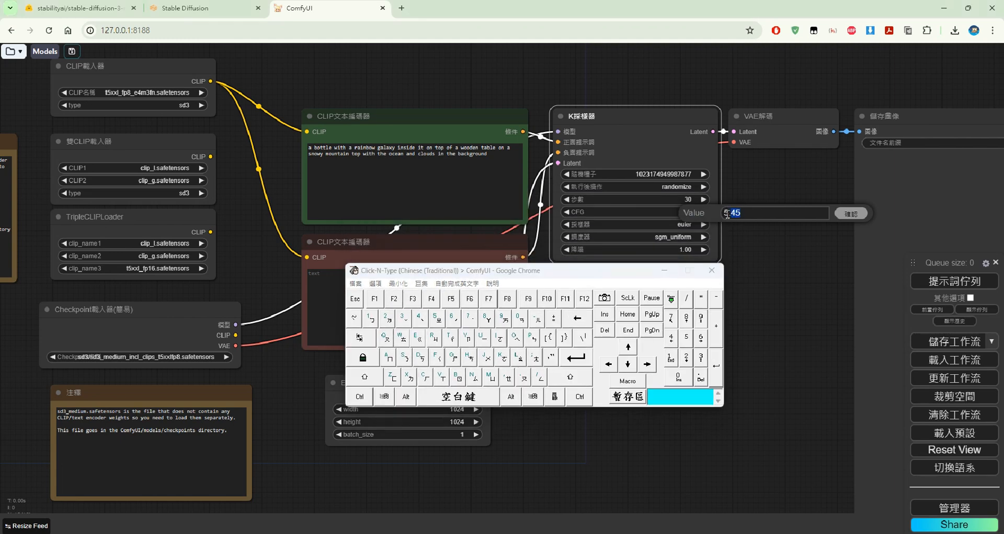
pyautogui.click(687, 358)
pyautogui.click(700, 376)
pyautogui.click(687, 338)
pyautogui.click(670, 272)
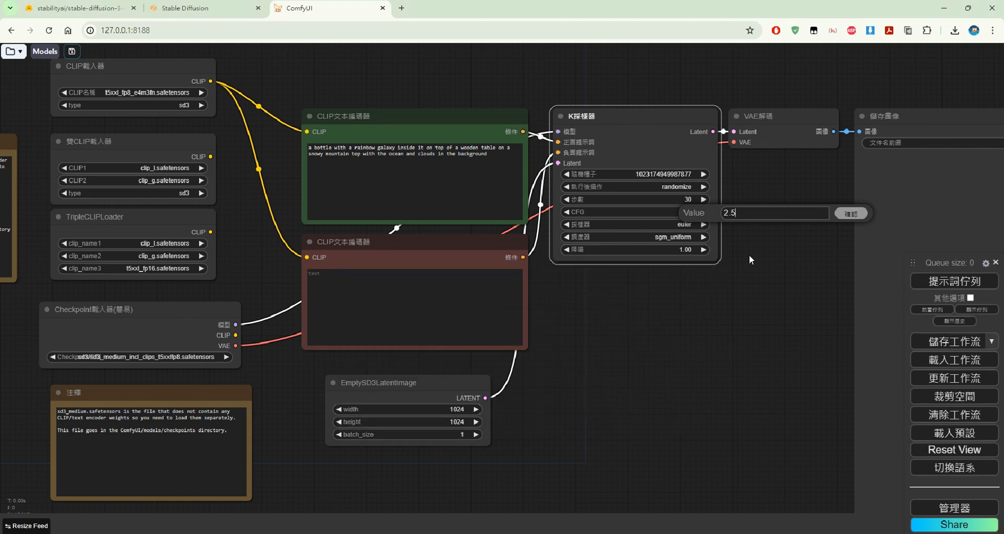
pyautogui.click(749, 254)
pyautogui.click(845, 211)
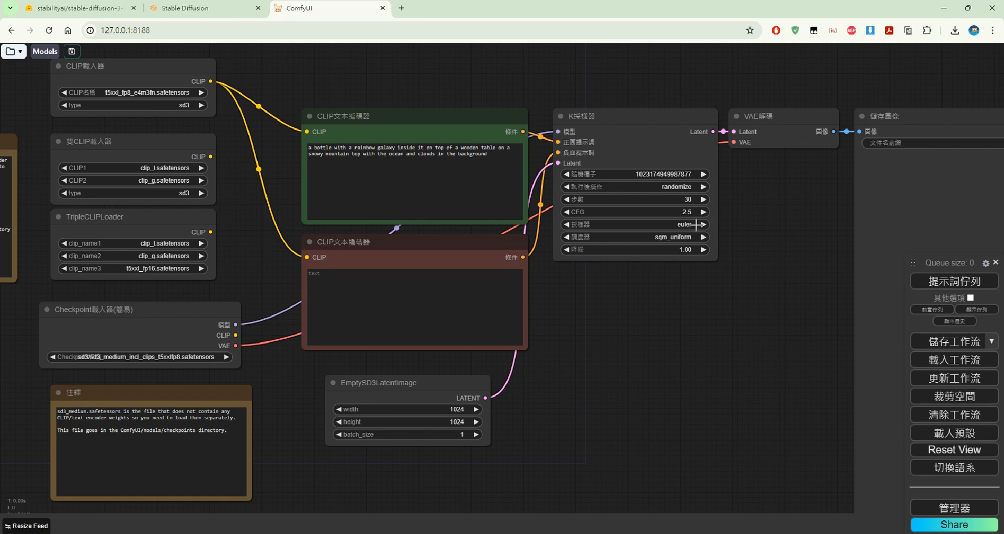
# Step: Compare the K sampler's scheduler (調度器) options with the schedule types in Stable Diffusion WebUI, then return to ComfyUI without changing either
pyautogui.click(676, 237)
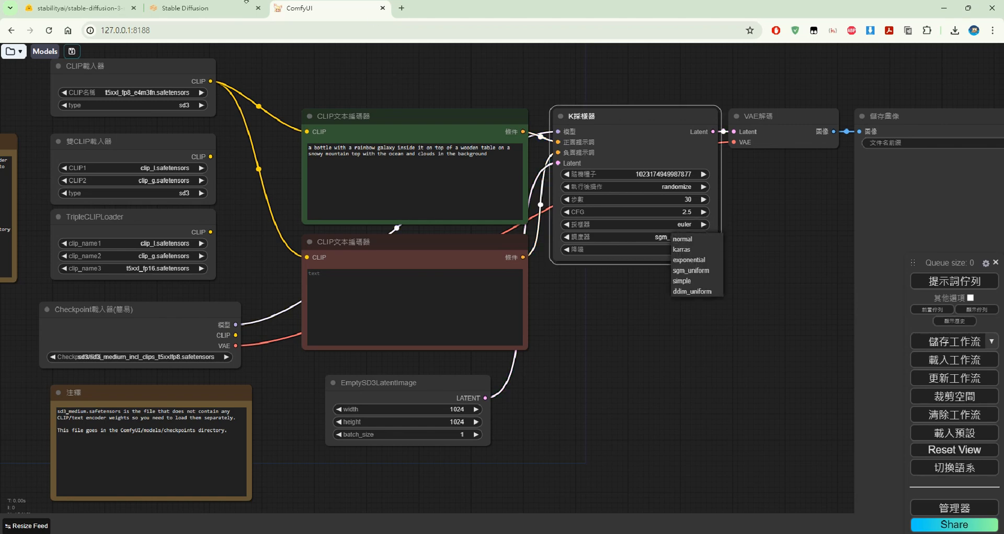
pyautogui.click(212, 7)
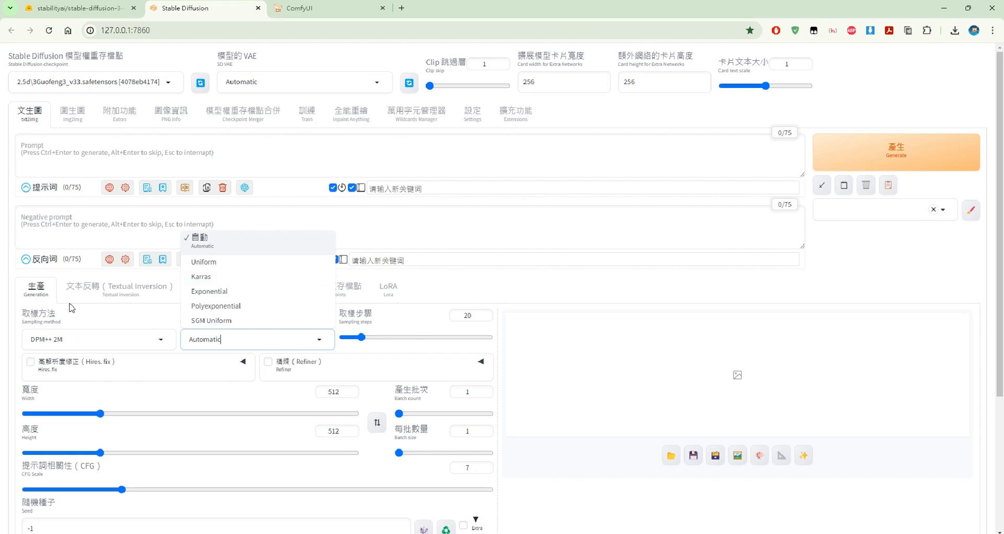
pyautogui.click(2, 287)
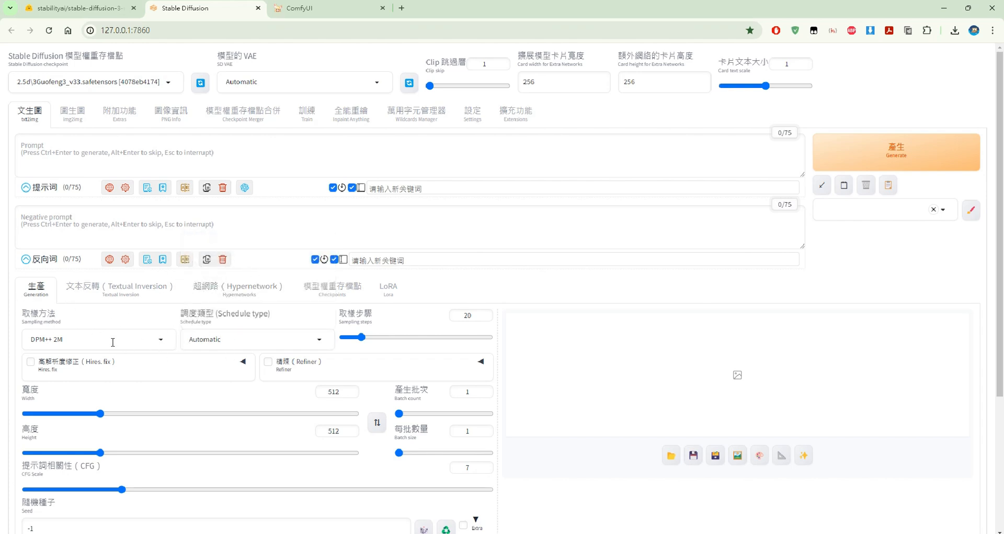
pyautogui.click(236, 333)
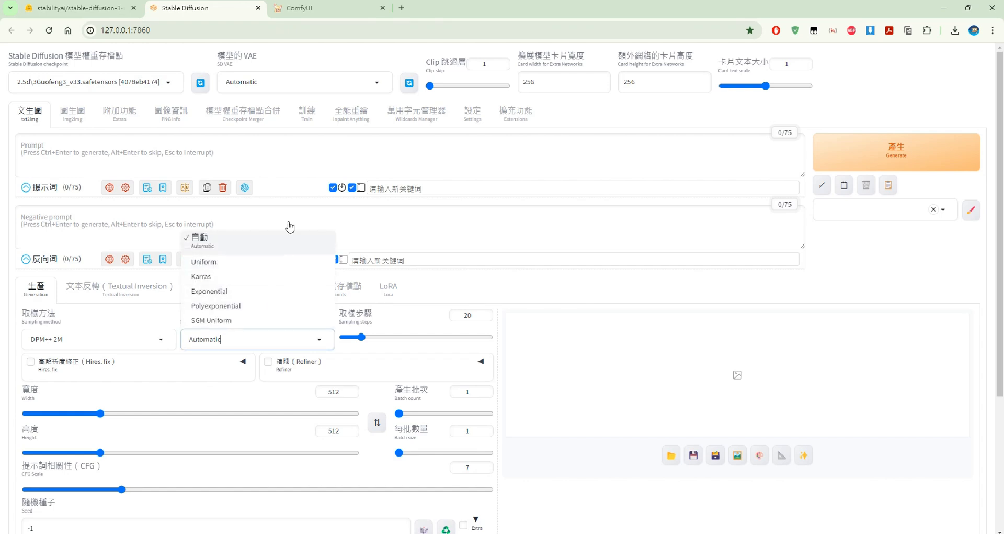
pyautogui.click(313, 9)
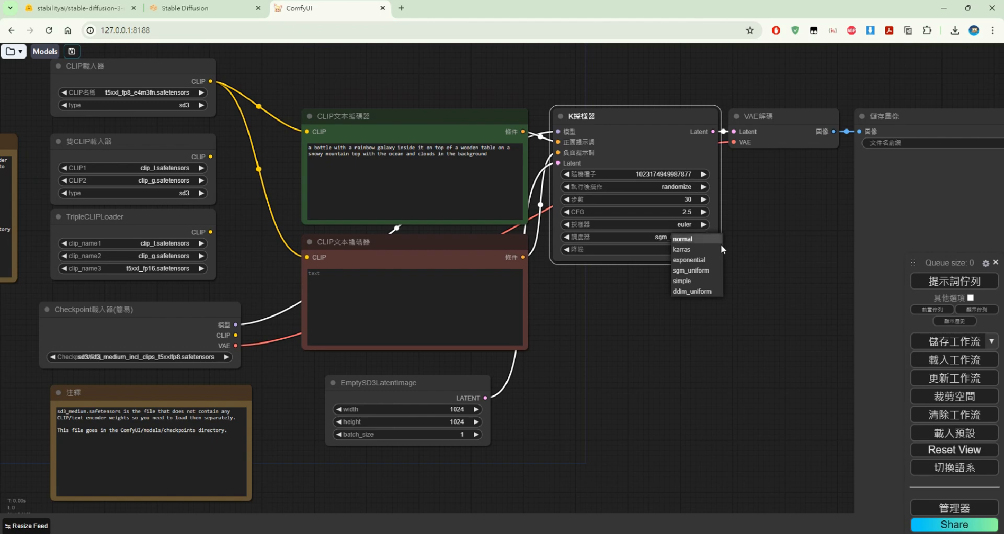
pyautogui.click(634, 297)
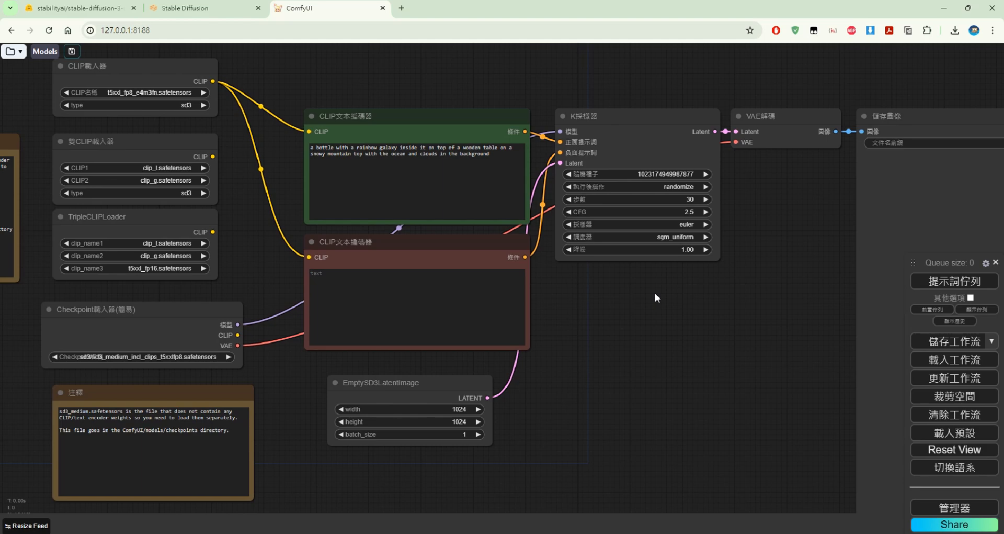
# Step: Check the K sampler's seed (隨機種子) value and the available after-run (執行後操作) options, keeping the existing settings
pyautogui.moveTo(655, 293); pyautogui.dragTo(770, 266)
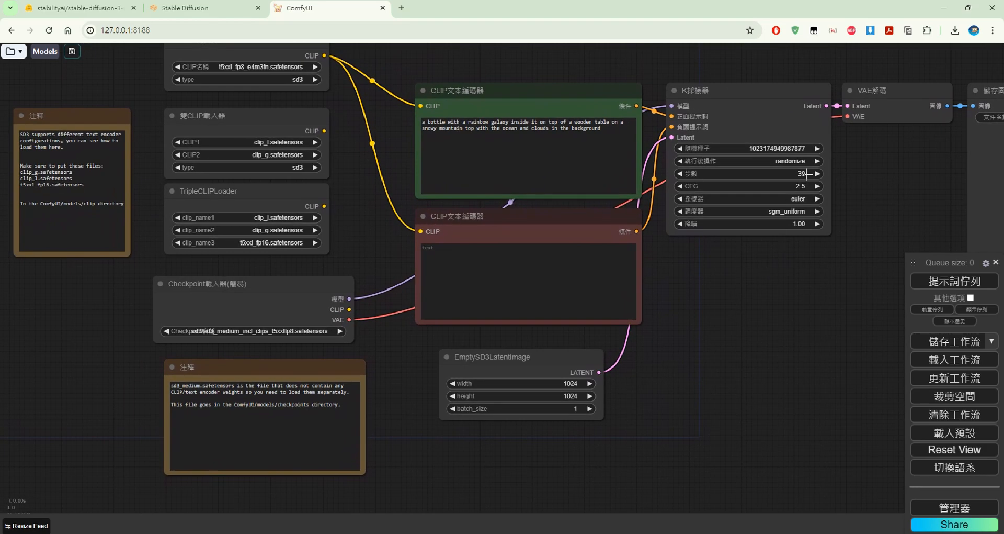
pyautogui.click(793, 147)
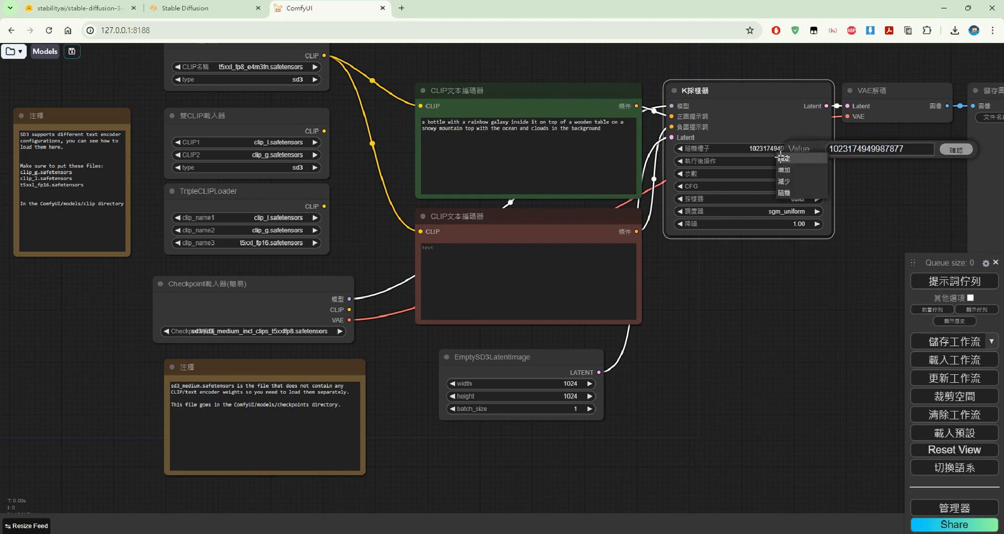
pyautogui.click(803, 244)
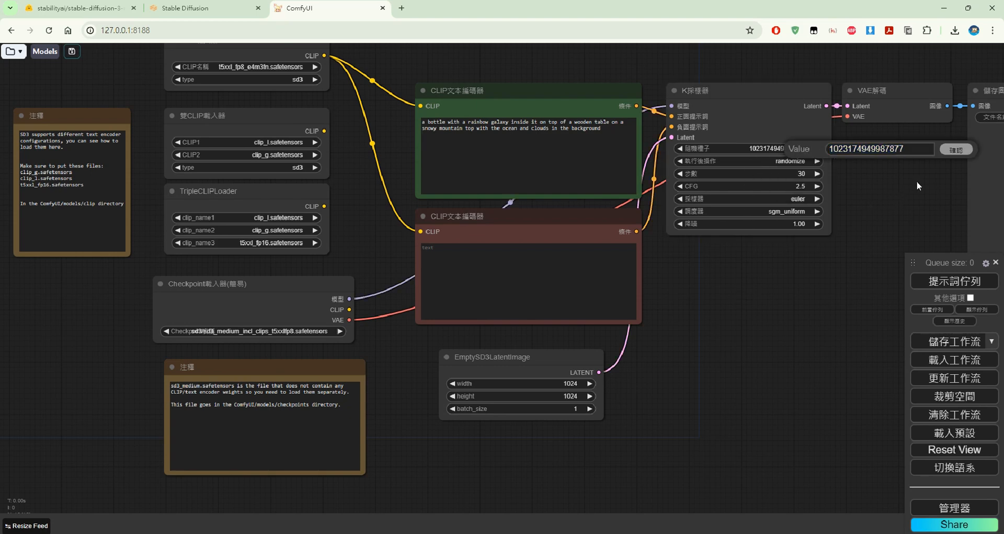
pyautogui.click(957, 149)
pyautogui.click(796, 161)
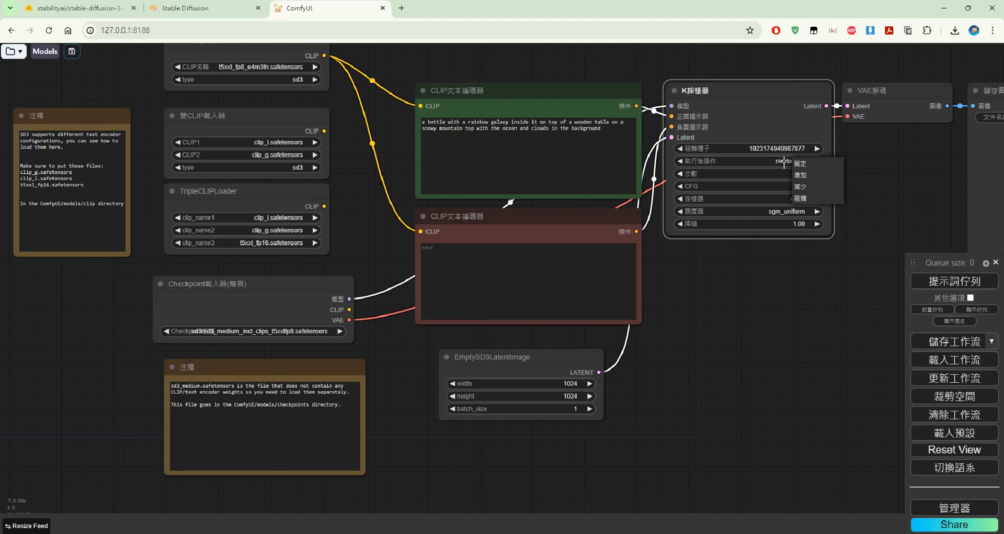
pyautogui.click(756, 327)
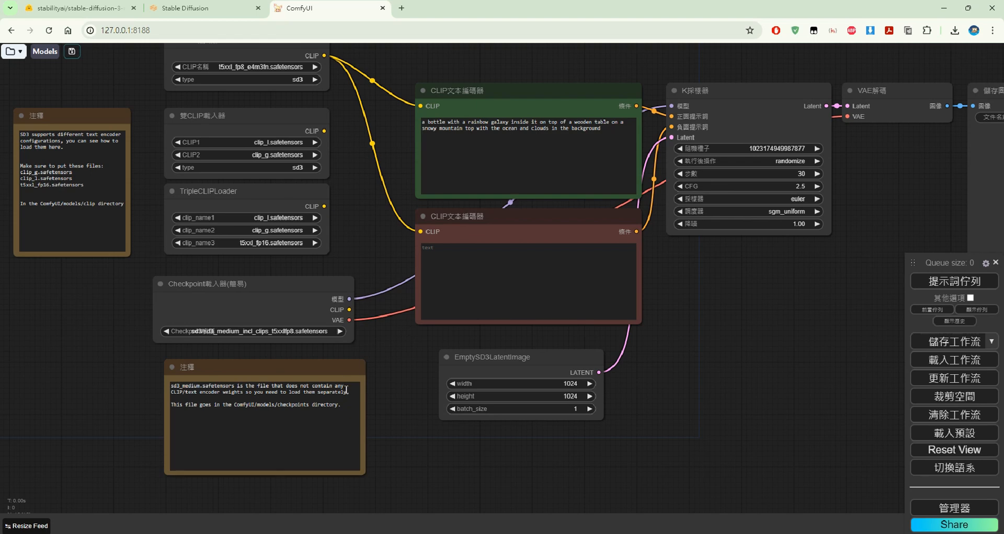
# Step: Translate the sd3_medium.safetensors note from English to Traditional Chinese in Google Translate, read it, and return to ComfyUI
pyautogui.moveTo(349, 408); pyautogui.dragTo(147, 389)
pyautogui.press('super+c')
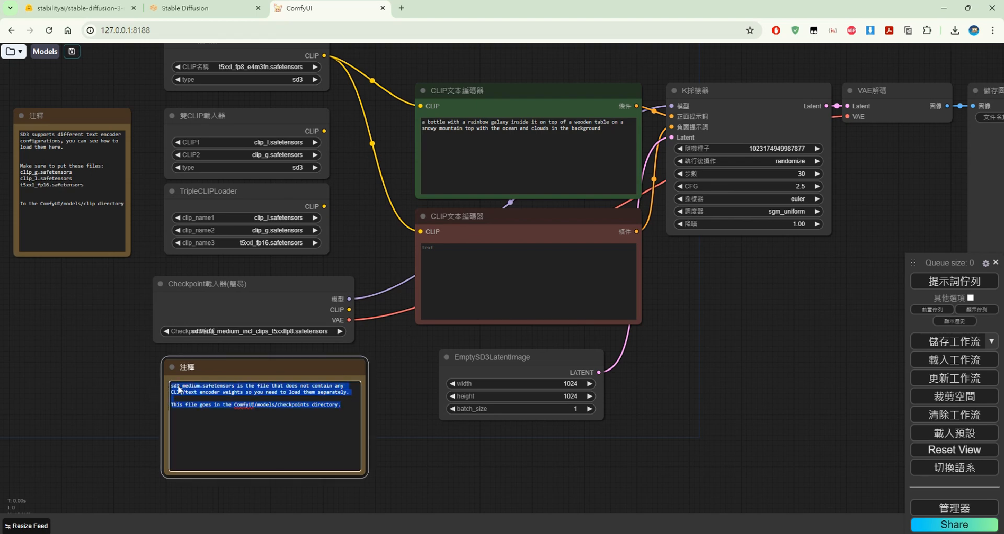
pyautogui.rightClick(269, 388)
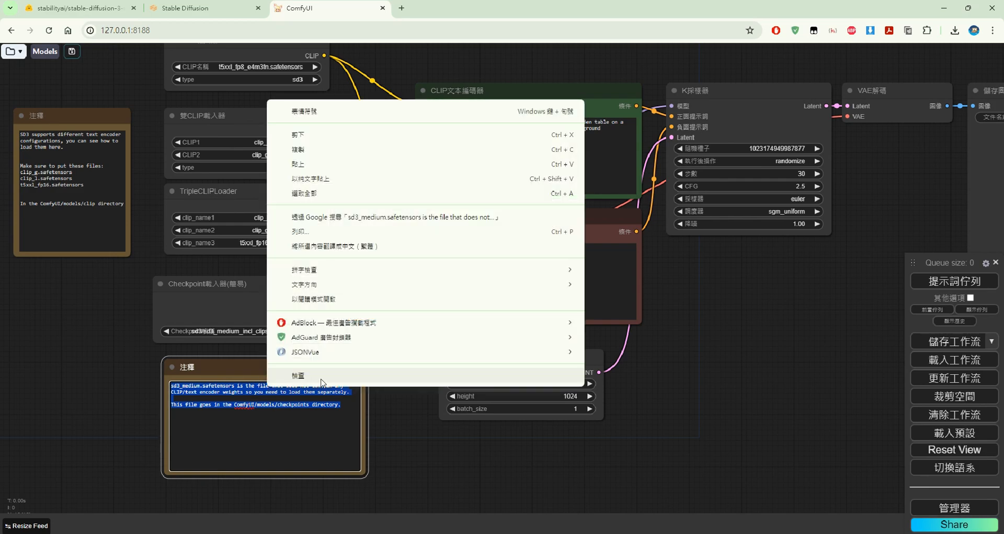
pyautogui.click(332, 152)
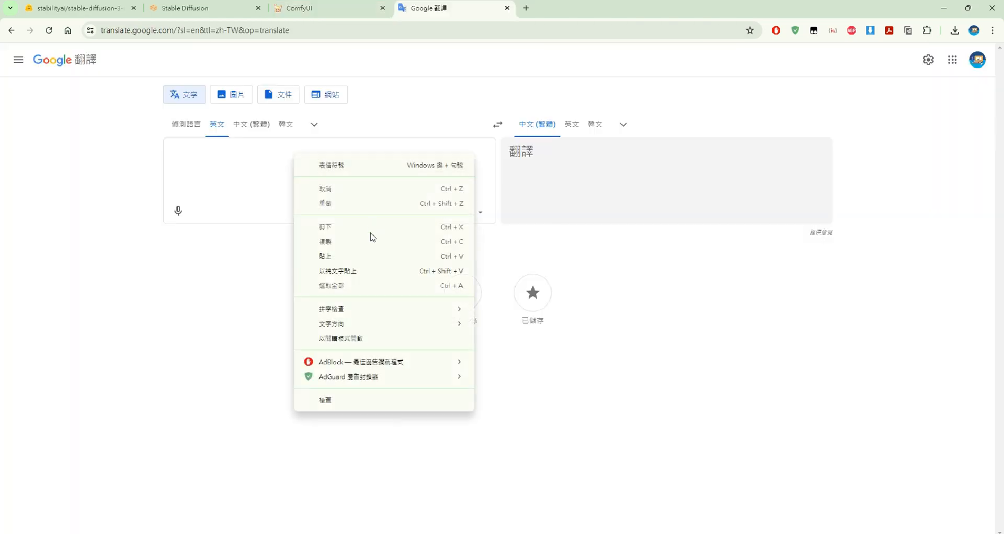
pyautogui.click(371, 255)
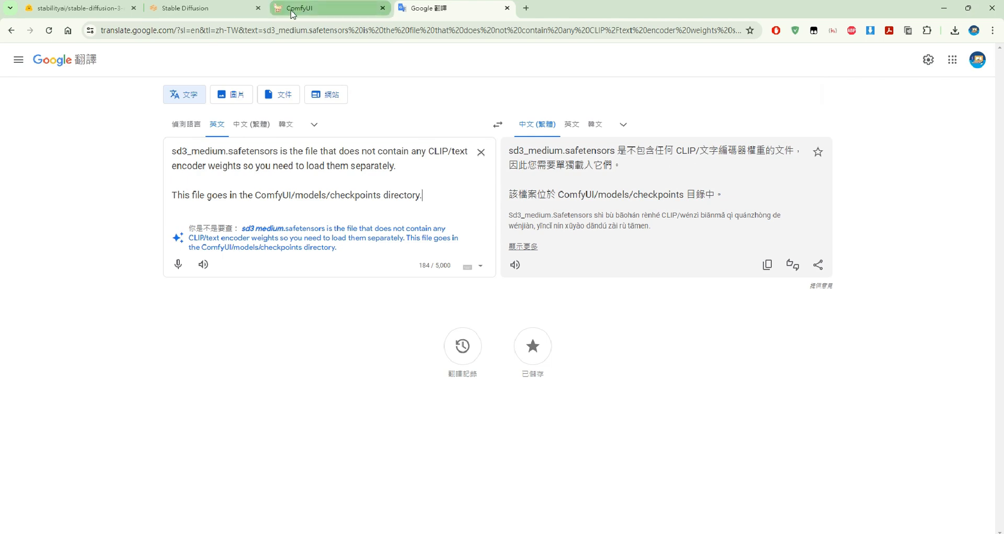
pyautogui.click(294, 13)
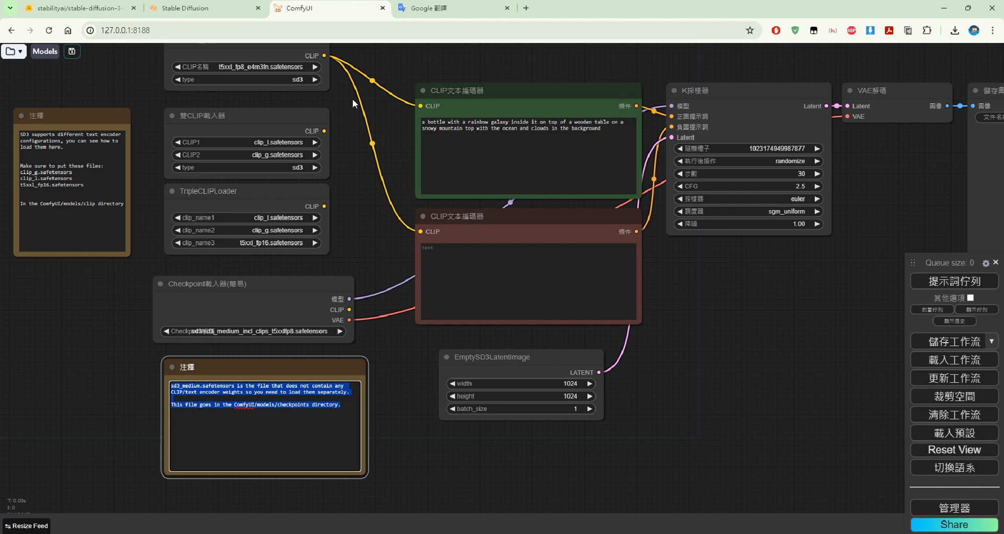
pyautogui.click(463, 12)
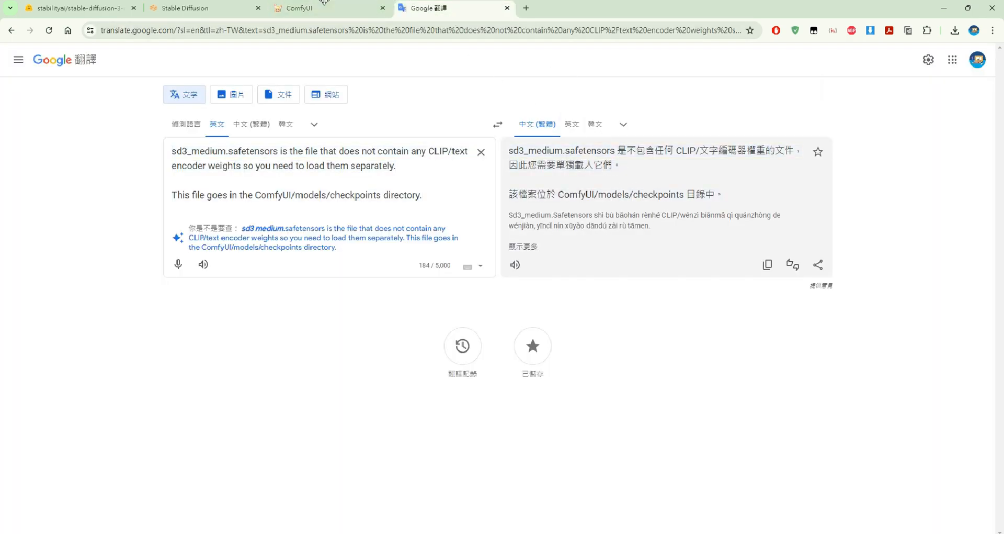
pyautogui.click(316, 11)
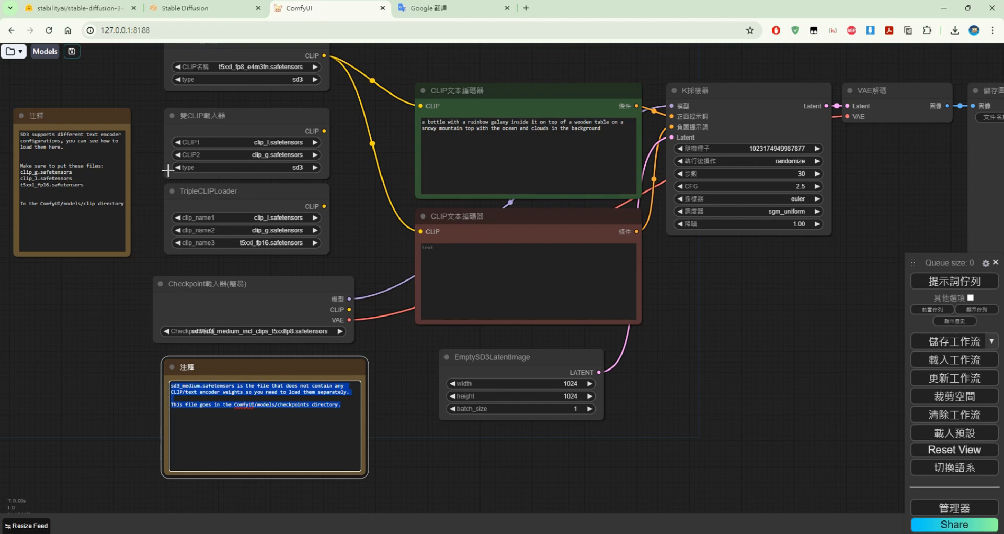
# Step: Copy the whole text encoder configuration note and translate it into Traditional Chinese in Google Translate, replacing the previous source text
pyautogui.click(100, 194)
pyautogui.hotkey('ctrl', 'a')
pyautogui.rightClick(35, 135)
pyautogui.click(102, 184)
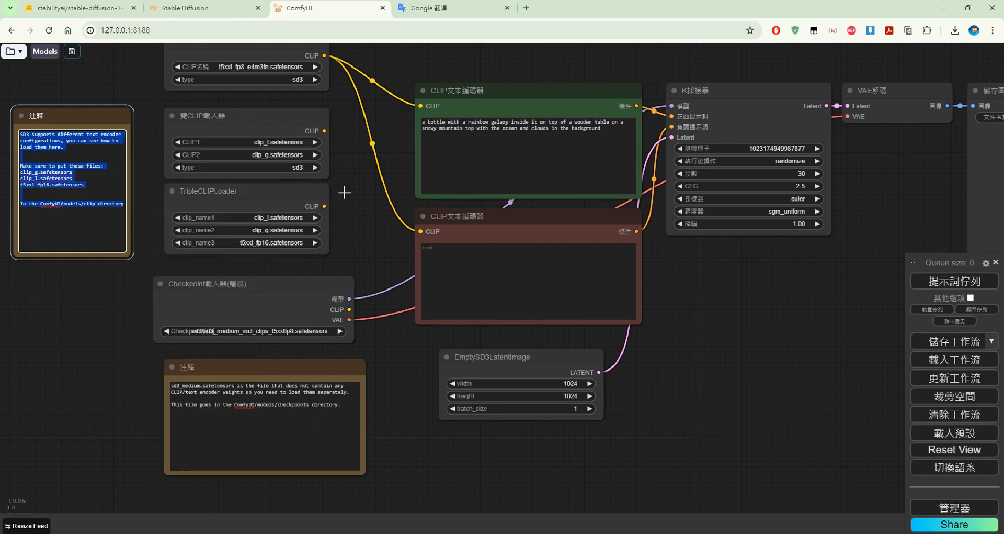
pyautogui.click(452, 13)
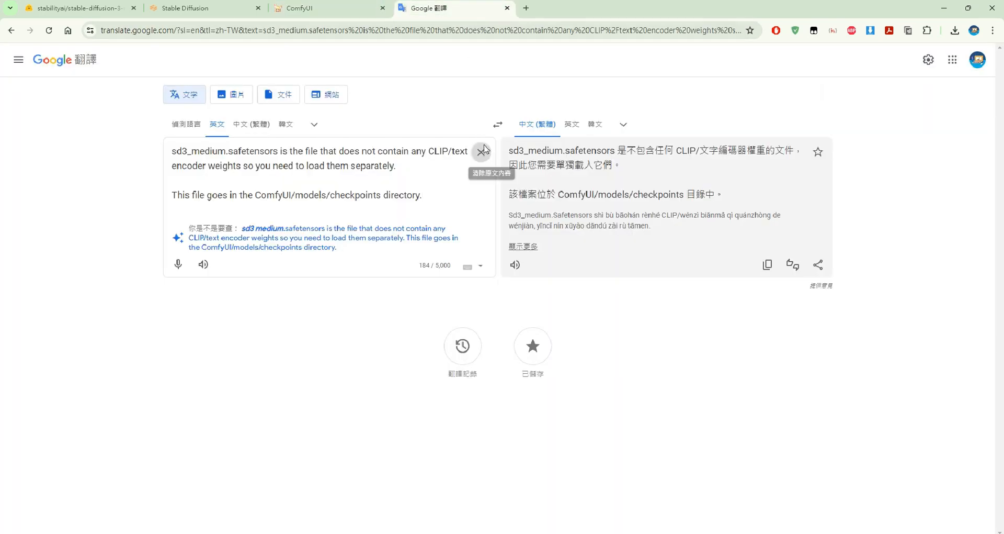
pyautogui.click(481, 152)
pyautogui.rightClick(333, 156)
pyautogui.click(393, 246)
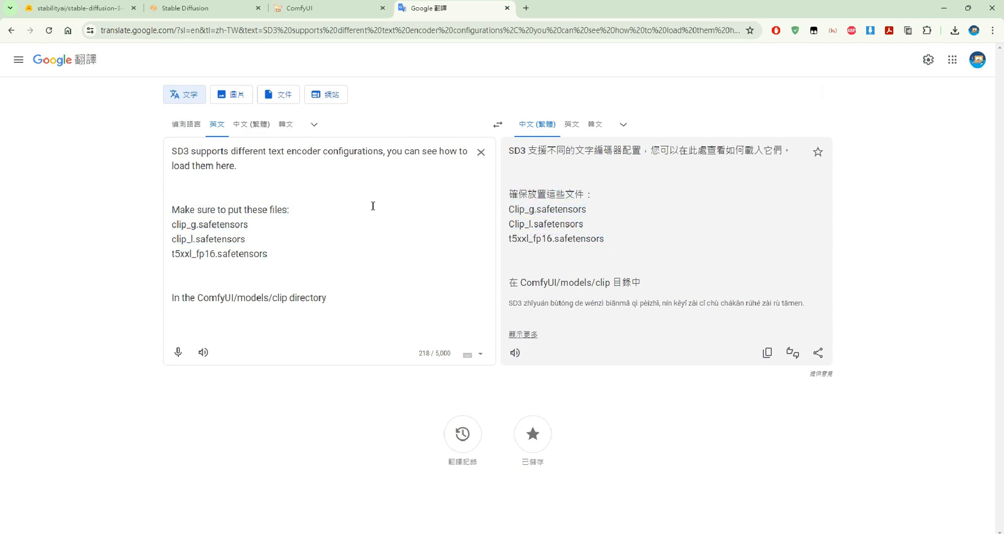
# Step: Review the note's list of required files, clip_g, clip_l and t5xxl_fp16 safetensors, and return to ComfyUI
pyautogui.moveTo(303, 259); pyautogui.dragTo(163, 209)
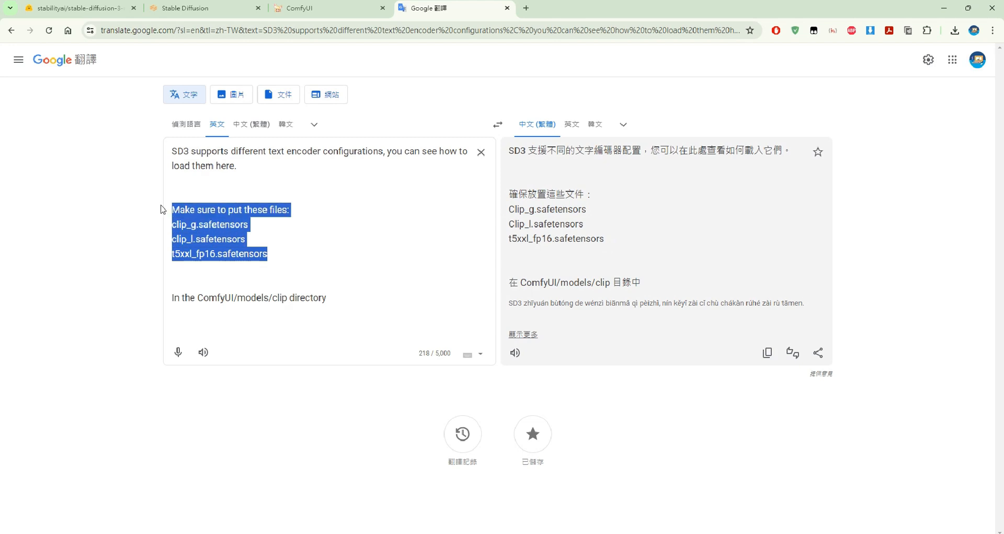
pyautogui.click(309, 254)
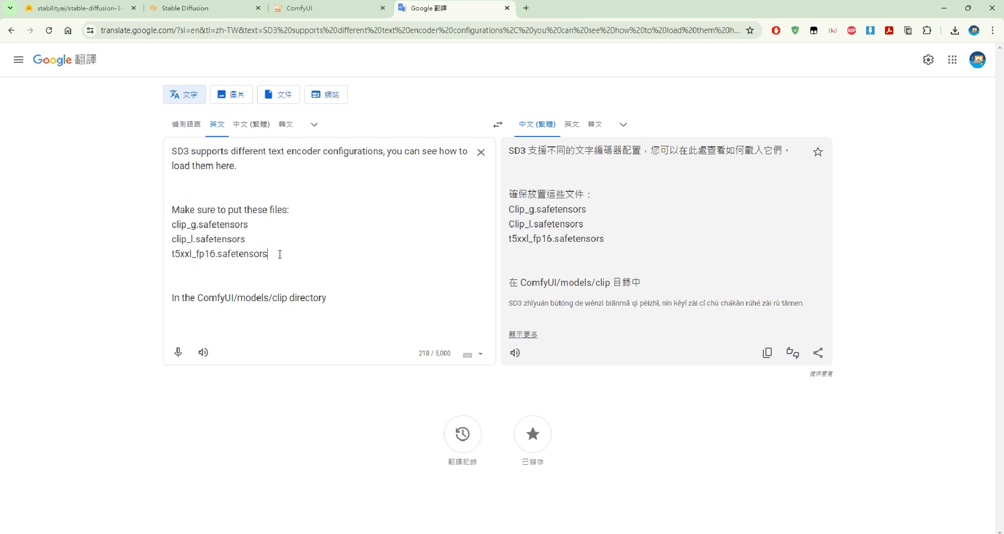
pyautogui.moveTo(280, 254); pyautogui.dragTo(170, 225)
pyautogui.click(264, 227)
pyautogui.click(327, 8)
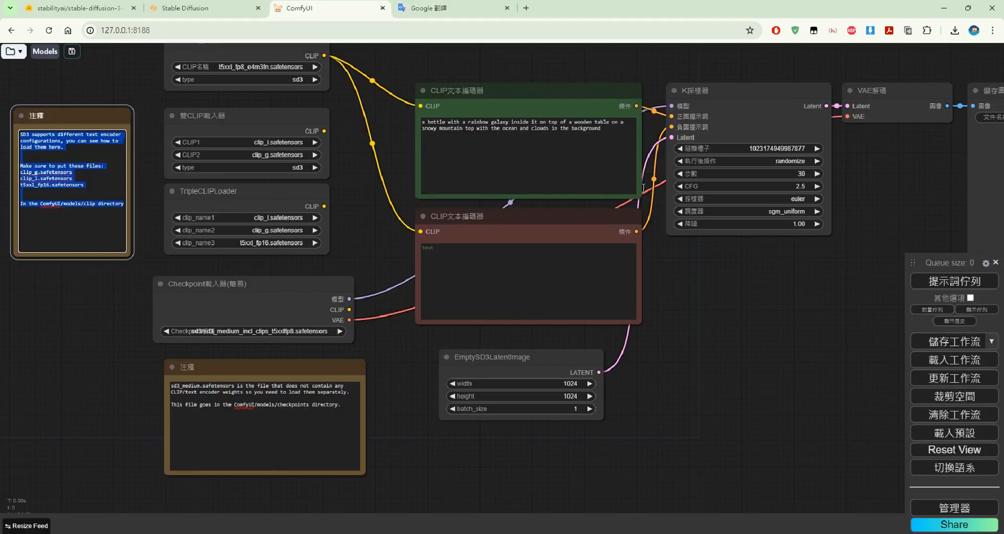
# Step: Queue the prompt to generate an image with the single CLIP loader, and examine the output in the save image (儲存圖像) node
pyautogui.moveTo(768, 292); pyautogui.dragTo(697, 296)
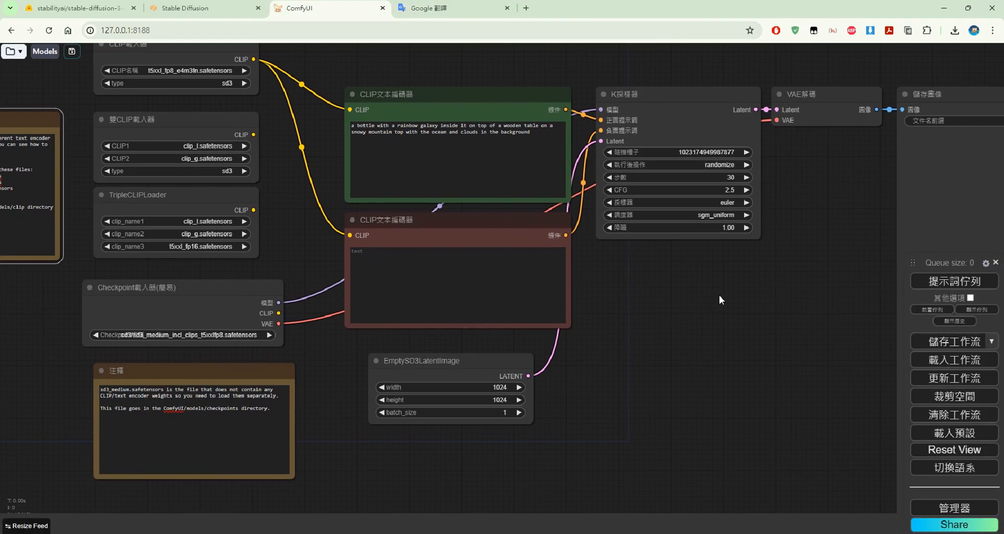
pyautogui.click(957, 281)
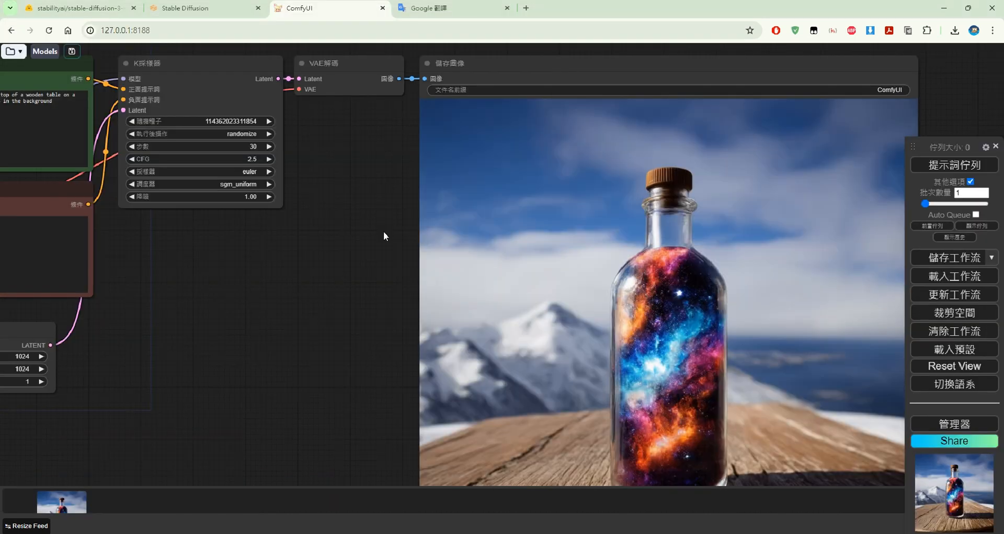
pyautogui.moveTo(384, 231); pyautogui.dragTo(517, 243)
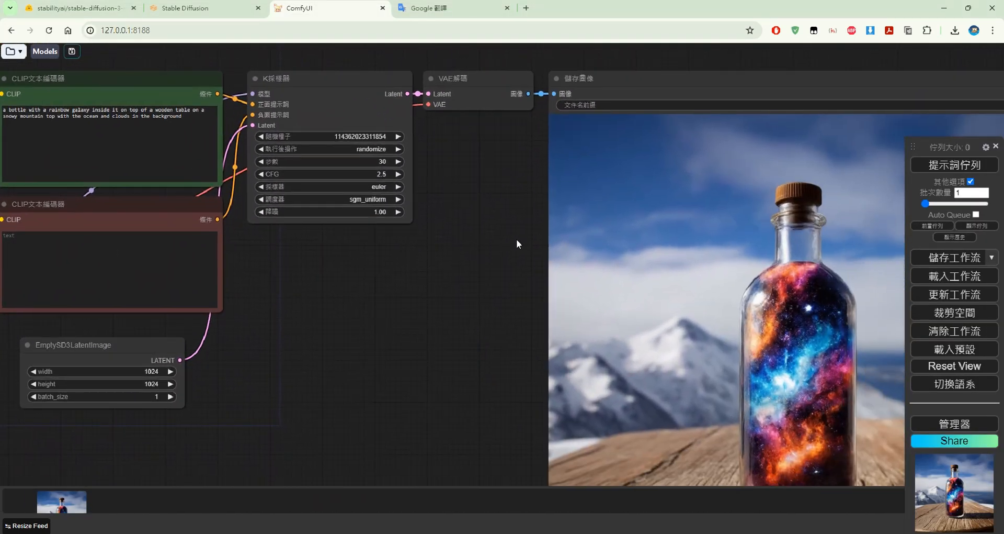
# Step: Delete the CLIP loader's links to both text encoders and connect the checkpoint loader's CLIP output to the positive and negative encoders instead
pyautogui.moveTo(301, 313); pyautogui.dragTo(678, 334)
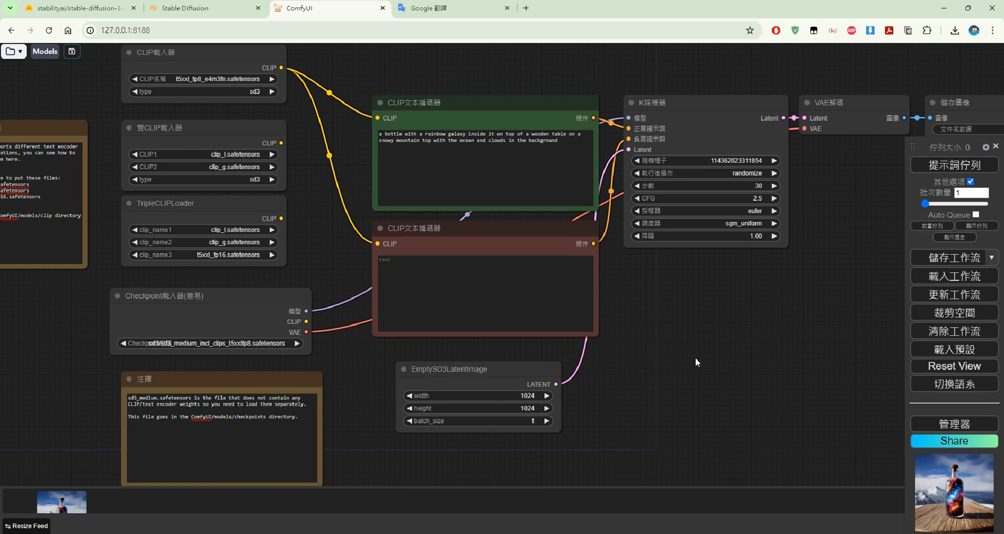
pyautogui.moveTo(695, 357); pyautogui.dragTo(675, 359)
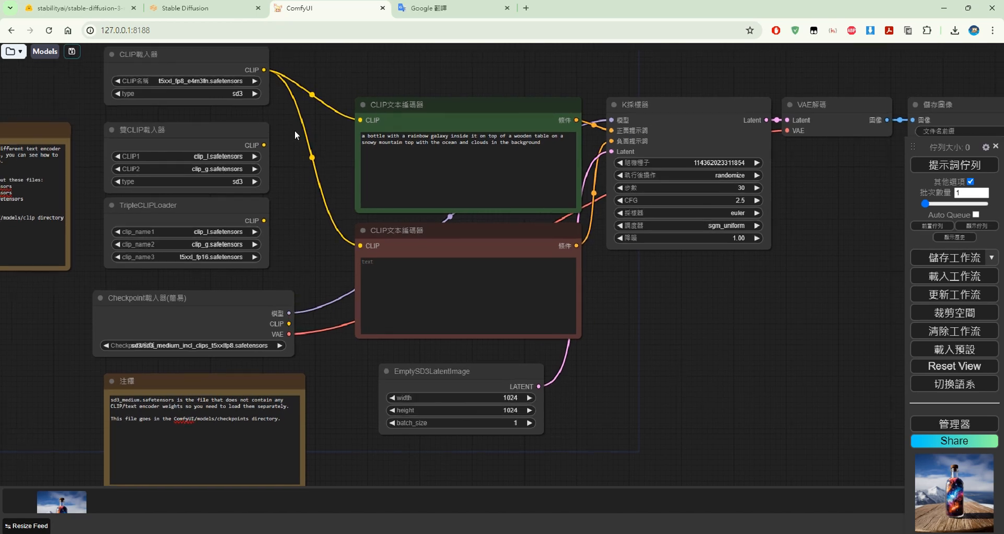
pyautogui.click(312, 95)
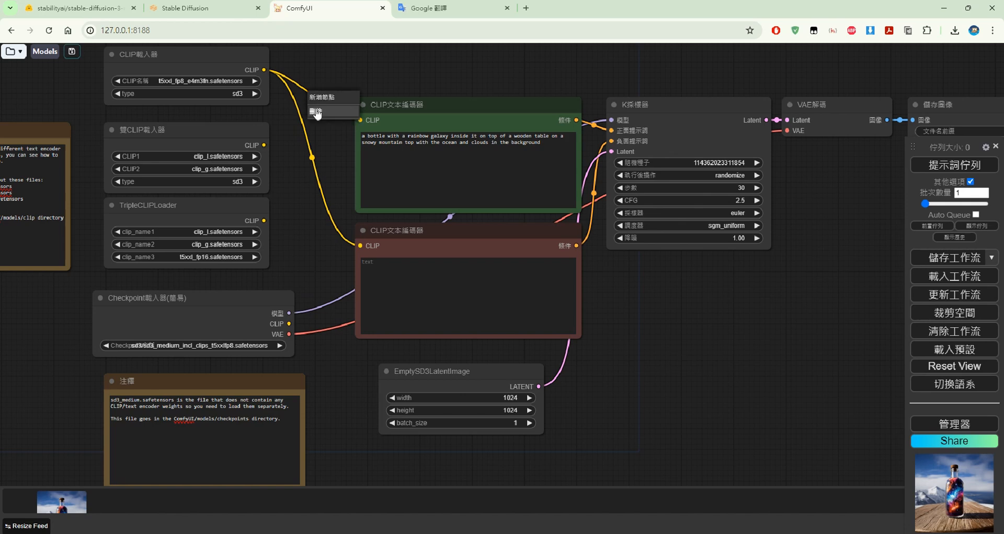
pyautogui.click(317, 112)
pyautogui.click(313, 157)
pyautogui.click(317, 171)
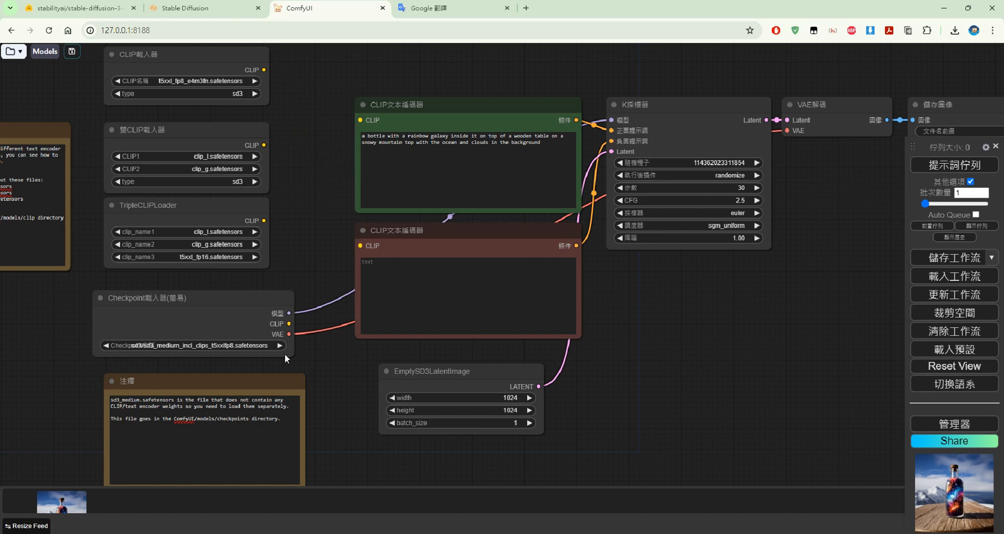
pyautogui.moveTo(289, 323); pyautogui.dragTo(360, 120)
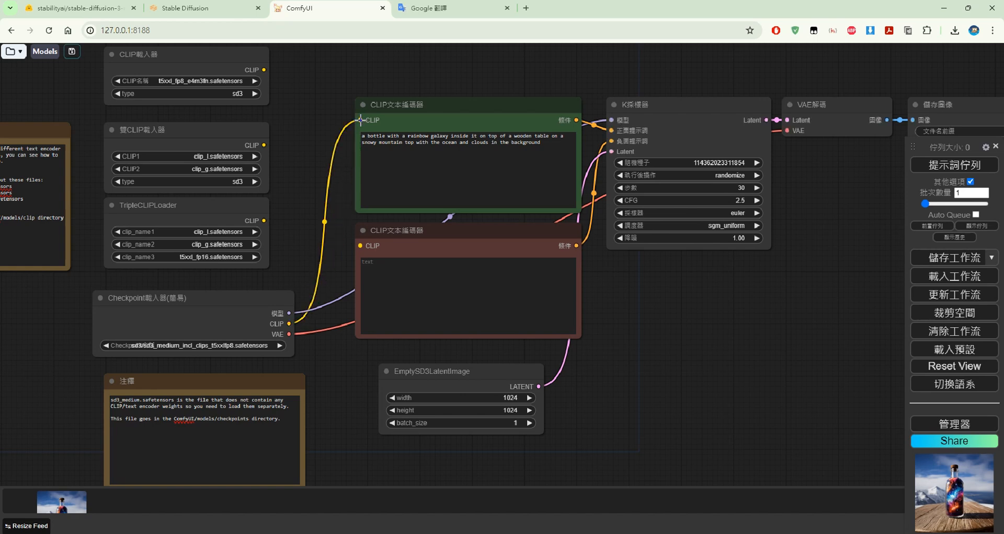
pyautogui.moveTo(289, 324); pyautogui.dragTo(360, 245)
# Step: Queue the prompt to generate an image using the checkpoint's built-in CLIP
pyautogui.moveTo(310, 104); pyautogui.dragTo(259, 124)
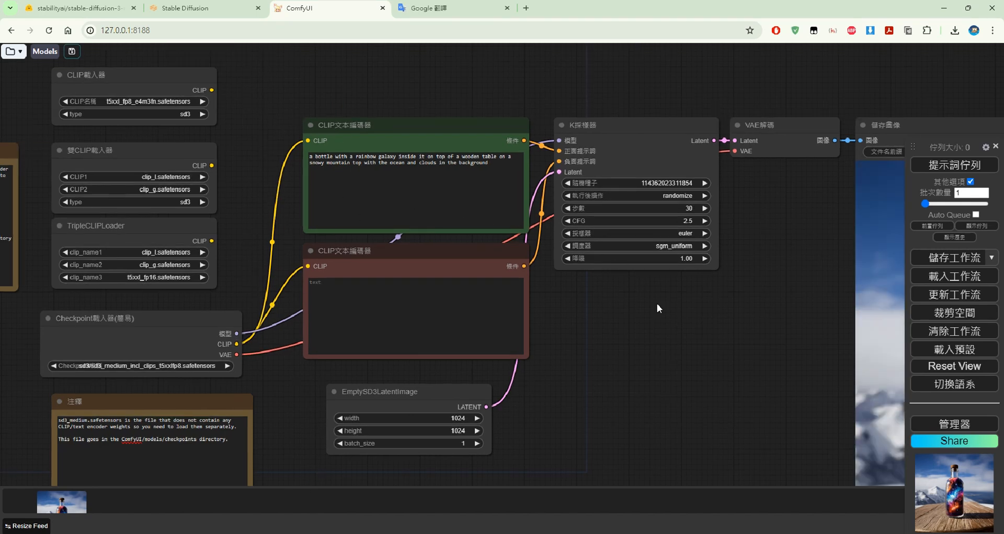
pyautogui.moveTo(658, 308); pyautogui.dragTo(551, 297)
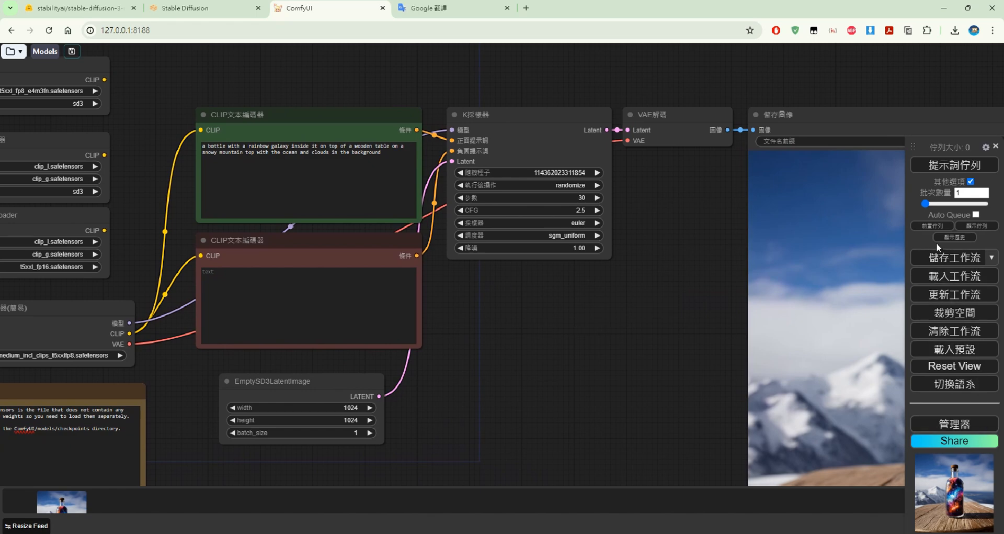
pyautogui.click(935, 165)
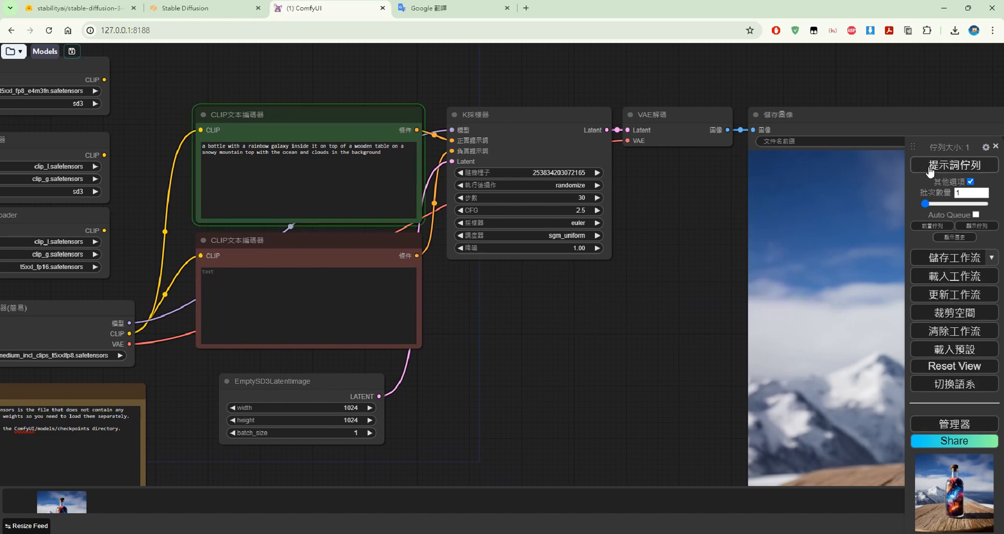
# Step: Monitor the GPU usage in Task Manager and the sampling progress in the terminal, and inspect the checkpoint and CLIP nodes in ComfyUI
pyautogui.moveTo(645, 281); pyautogui.dragTo(493, 332)
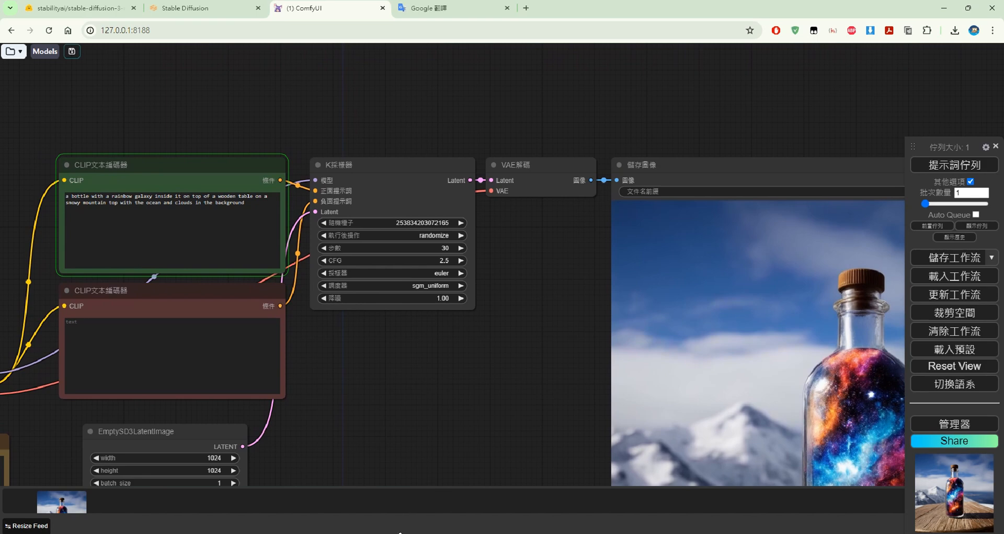
pyautogui.hotkey('ctrl', 'shift', 'Escape')
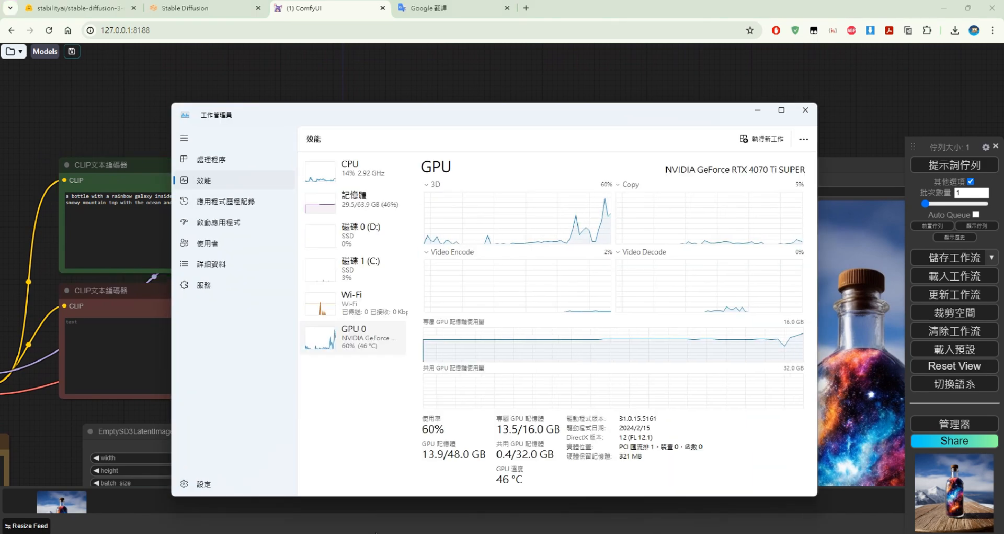
pyautogui.hotkey('alt', 'Tab')
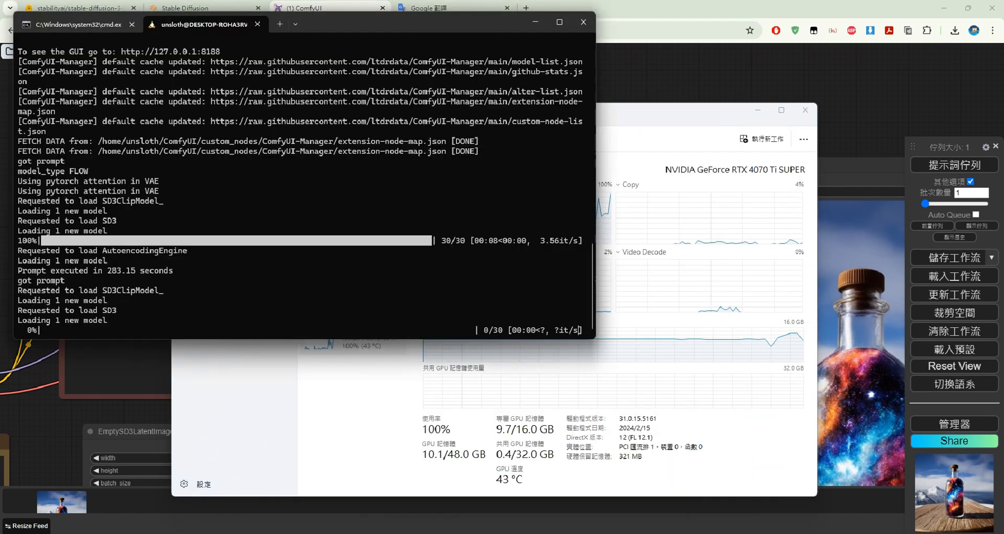
pyautogui.click(137, 409)
pyautogui.moveTo(518, 372); pyautogui.dragTo(743, 251)
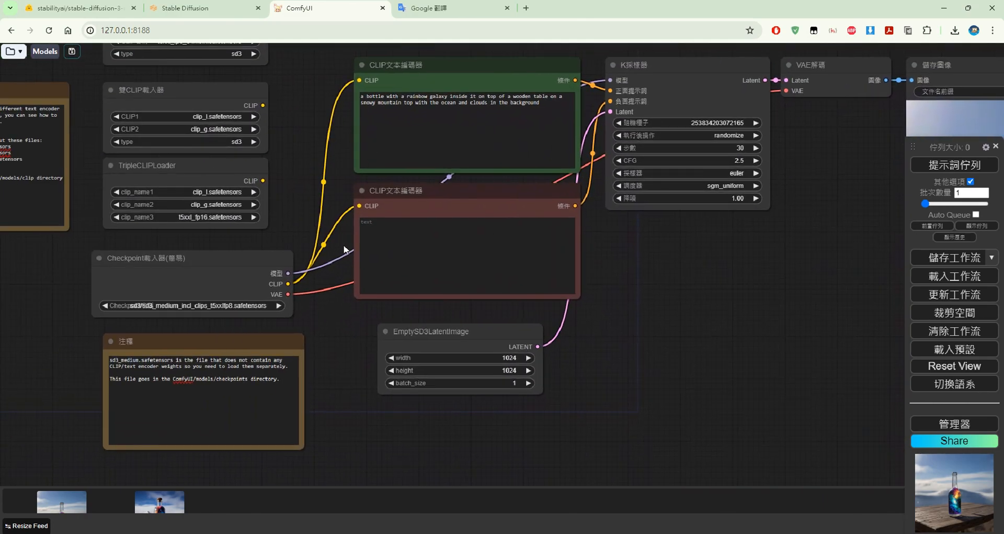
pyautogui.moveTo(349, 334); pyautogui.dragTo(360, 362)
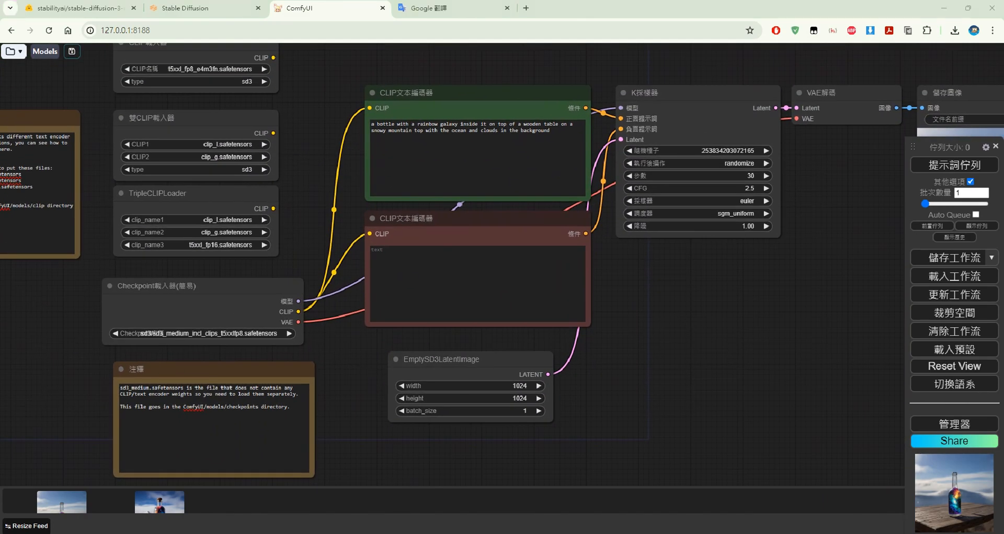
pyautogui.hotkey('ctrl', 'shift', 'Escape')
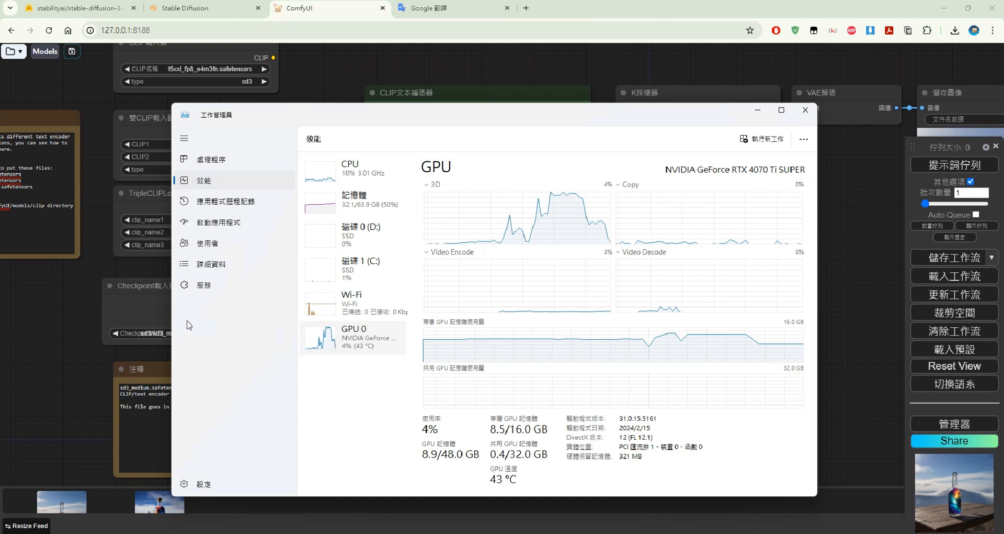
pyautogui.click(93, 320)
# Step: Check the Hugging Face model file list, return to ComfyUI, filter the checkpoints by SD and choose sd3/sd3_medium.safetensors in the checkpoint loader
pyautogui.click(68, 10)
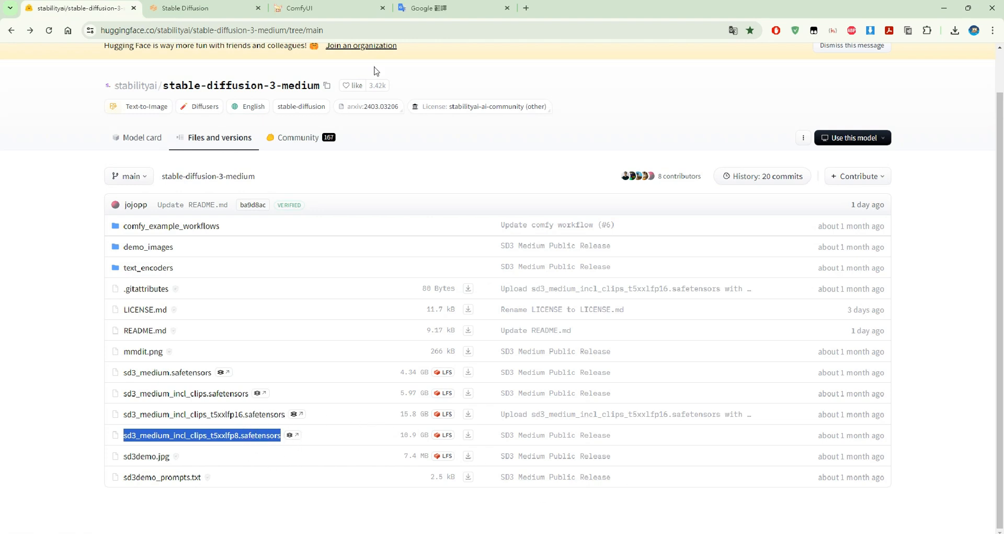
pyautogui.click(321, 16)
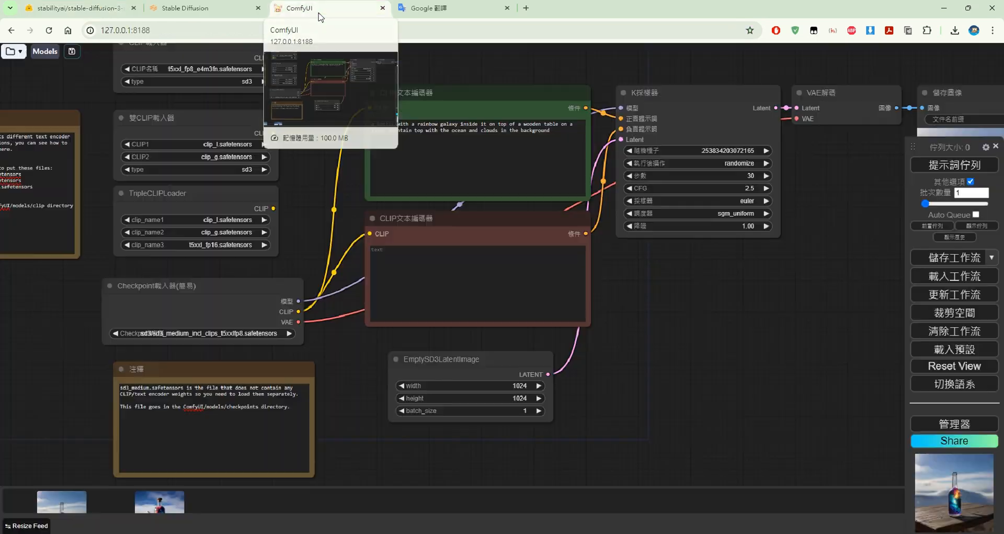
pyautogui.click(228, 331)
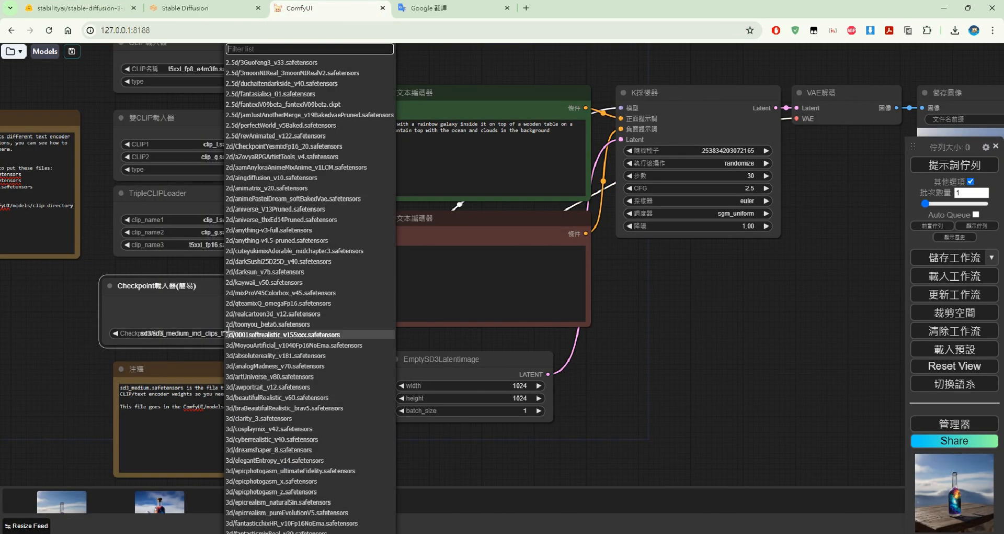
pyautogui.click(351, 533)
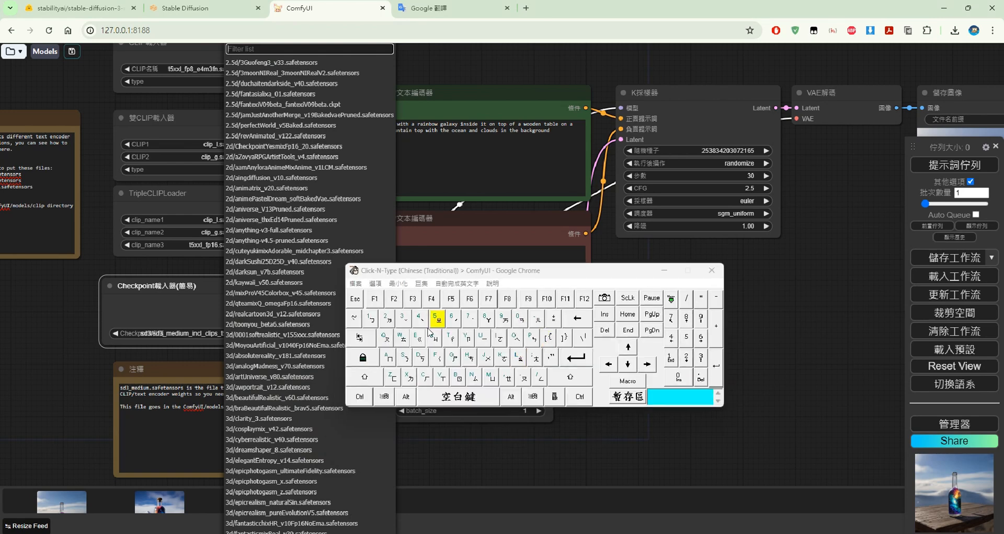
pyautogui.click(374, 376)
pyautogui.click(405, 357)
pyautogui.click(365, 377)
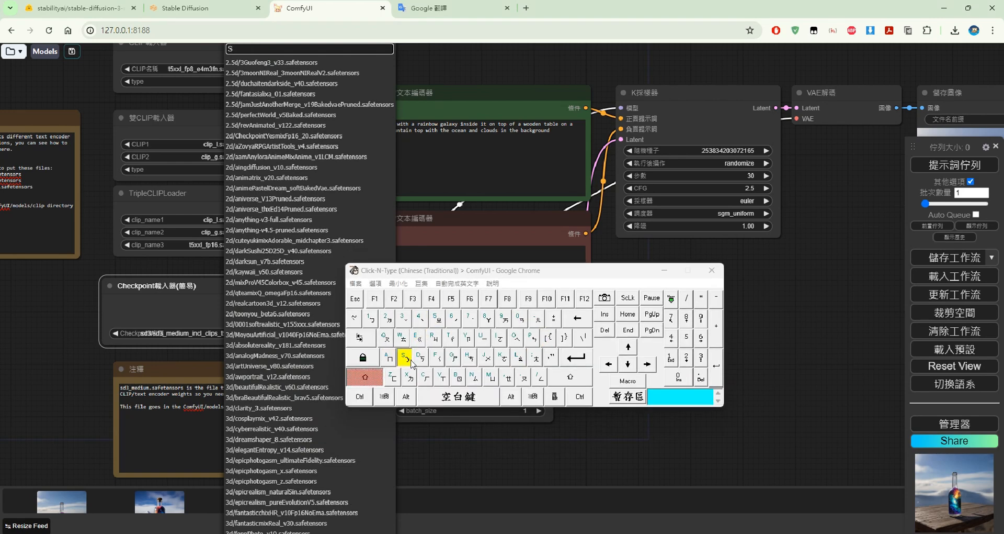
pyautogui.click(420, 357)
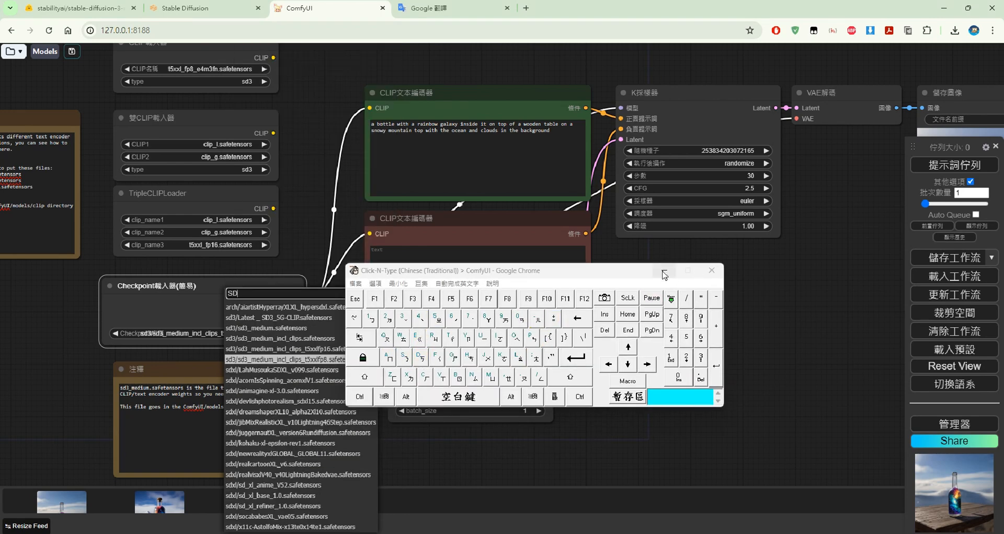
pyautogui.click(665, 271)
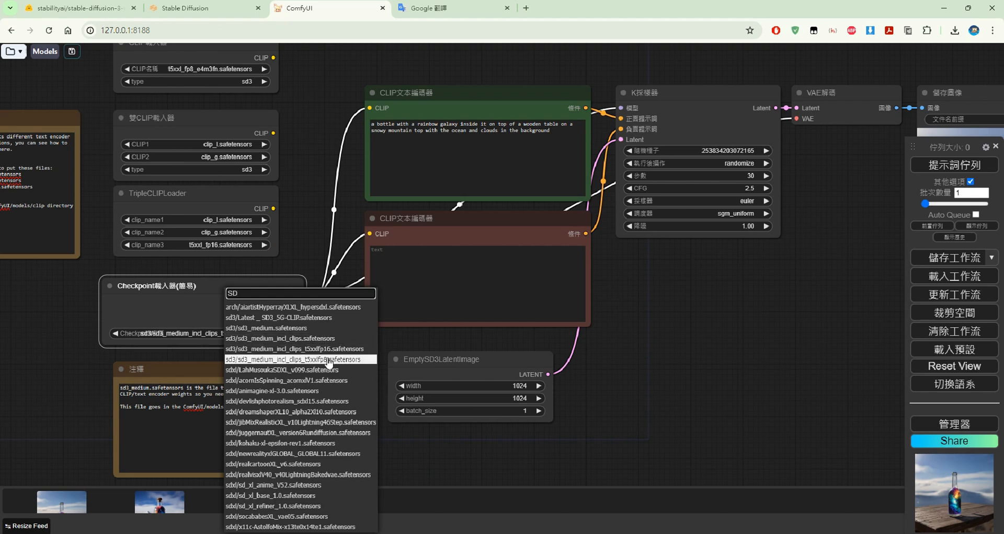
pyautogui.click(301, 328)
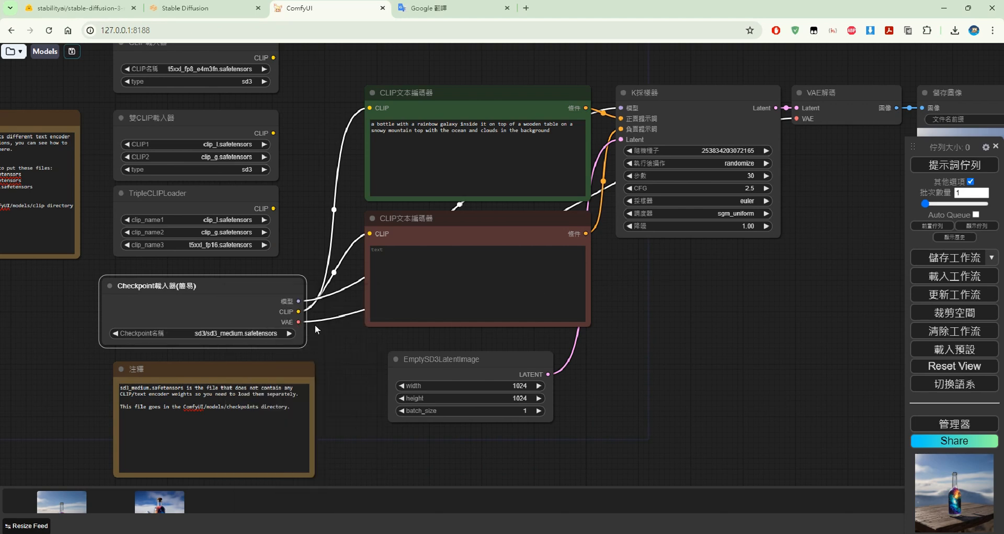
# Step: Delete the checkpoint loader's CLIP links and connect TripleCLIPLoader's CLIP output to the negative and positive text encoders instead
pyautogui.click(337, 271)
pyautogui.click(334, 272)
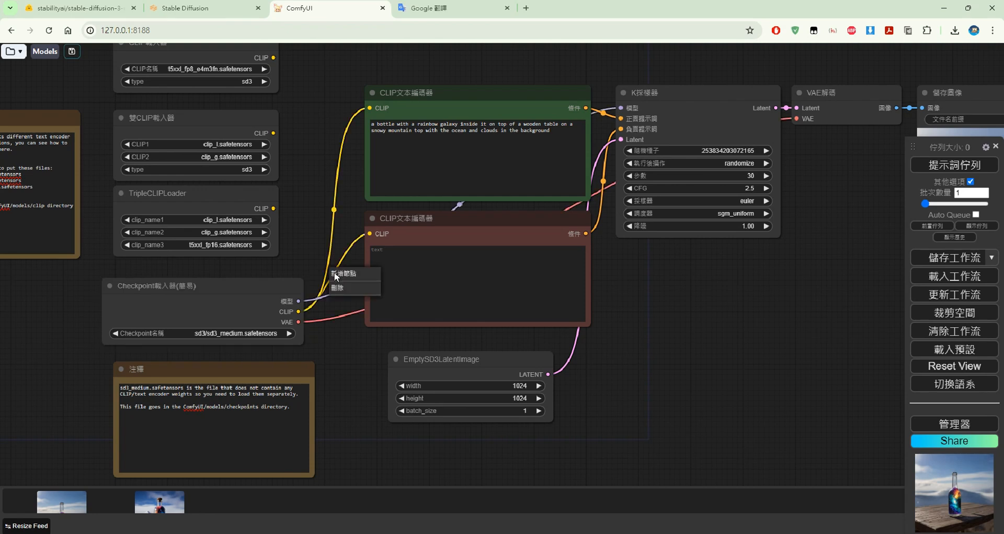
pyautogui.click(349, 288)
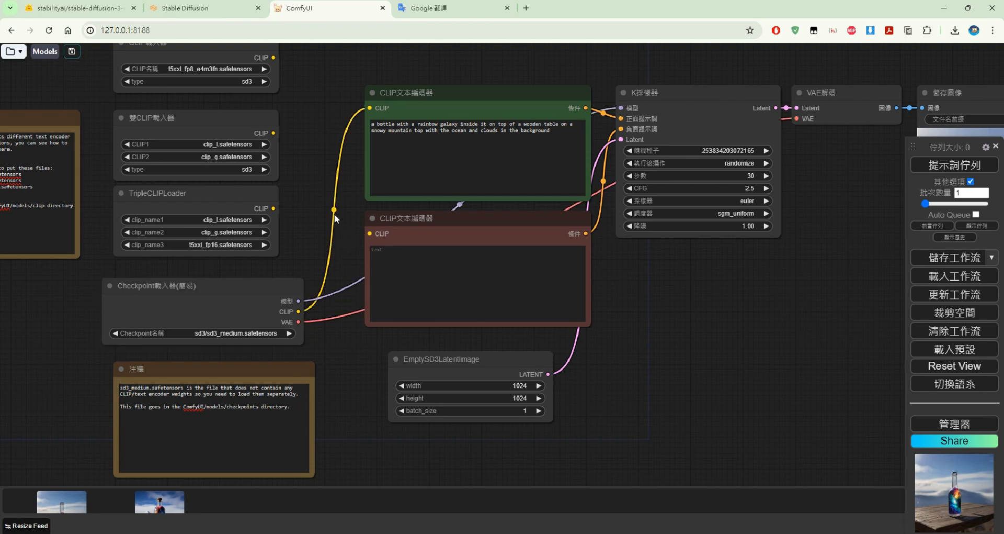
pyautogui.click(334, 210)
pyautogui.click(349, 225)
pyautogui.moveTo(273, 208); pyautogui.dragTo(370, 233)
pyautogui.moveTo(273, 208); pyautogui.dragTo(372, 107)
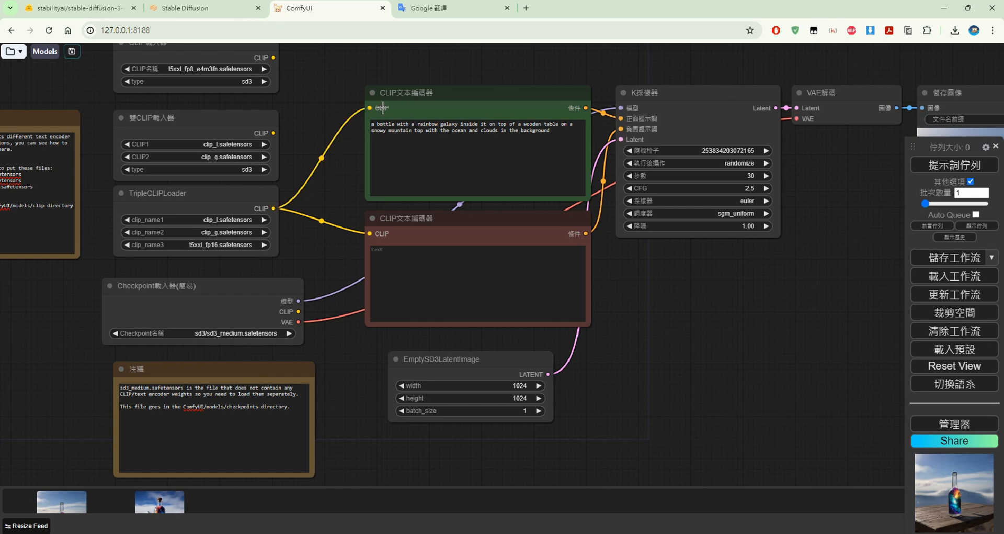
# Step: Queue the prompt to generate an image with TripleCLIPLoader, check the GPU usage in Task Manager, and review the workflow nodes
pyautogui.click(947, 165)
pyautogui.moveTo(725, 310); pyautogui.dragTo(657, 325)
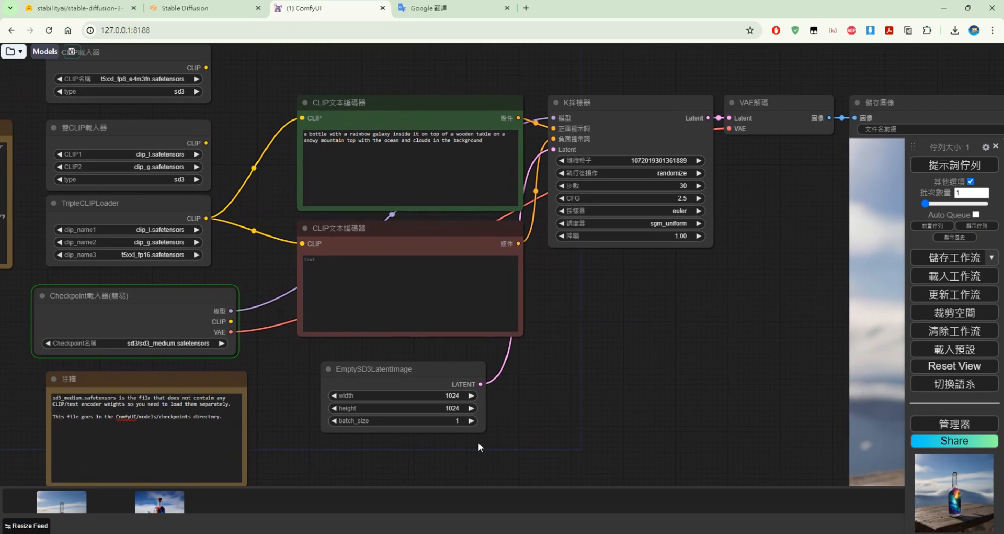
pyautogui.hotkey('ctrl', 'shift', 'Escape')
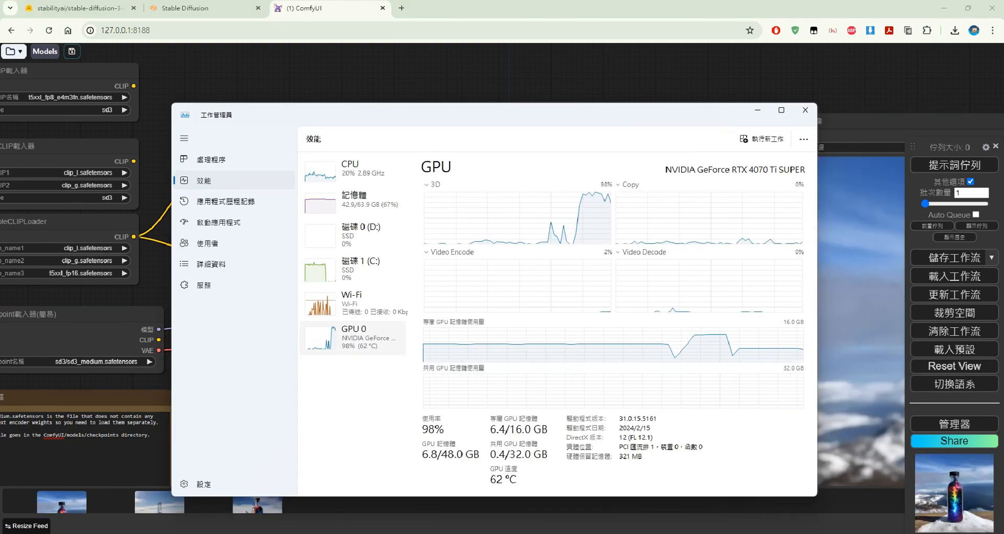
pyautogui.press('super+Down')
pyautogui.moveTo(629, 372); pyautogui.dragTo(580, 293)
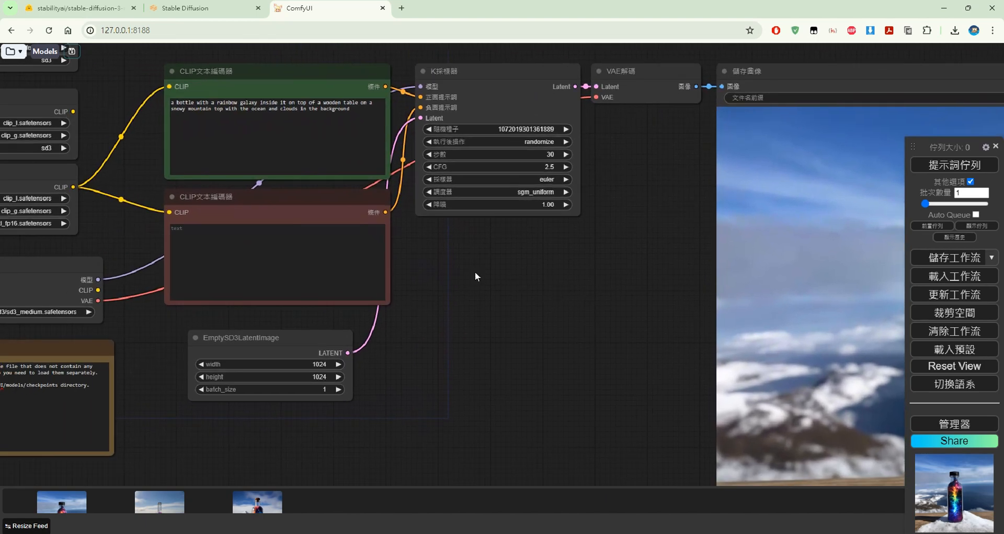
pyautogui.moveTo(112, 243); pyautogui.dragTo(210, 262)
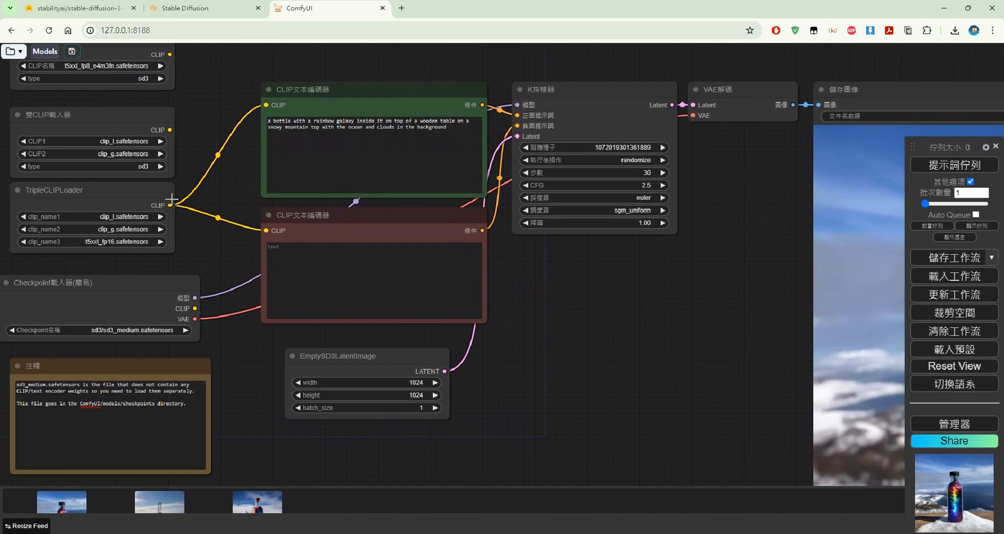
pyautogui.moveTo(722, 295); pyautogui.dragTo(642, 280)
pyautogui.moveTo(466, 300); pyautogui.dragTo(703, 381)
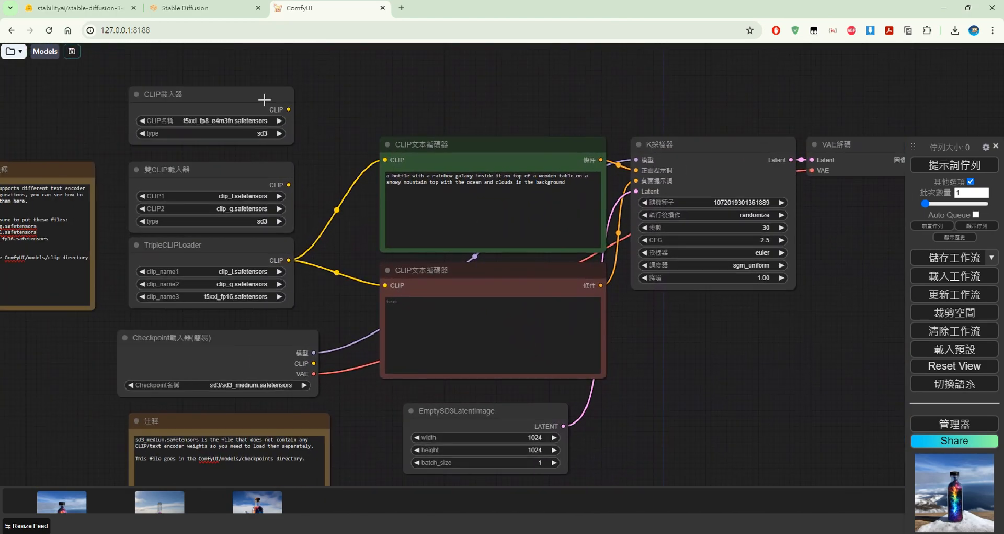
# Step: Clear the current workflow and load sd3_simple_example from the workspace's sd3 folder onto the canvas
pyautogui.click(11, 50)
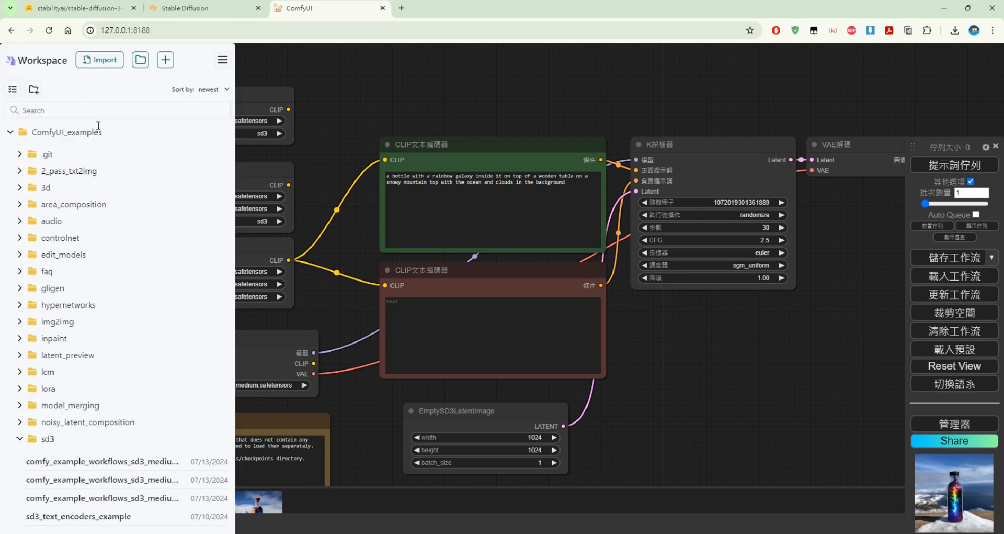
pyautogui.scroll(-3, 142, 319)
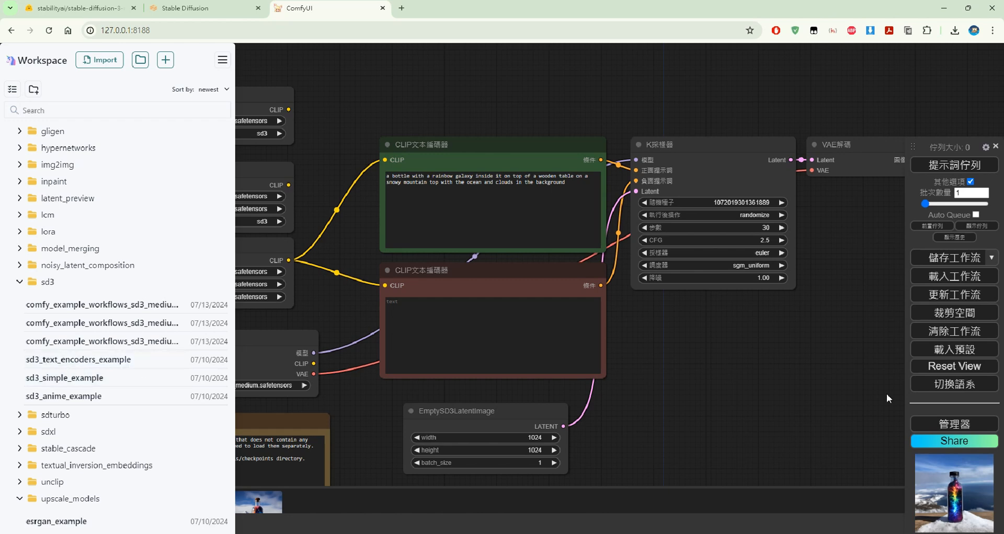
pyautogui.click(967, 337)
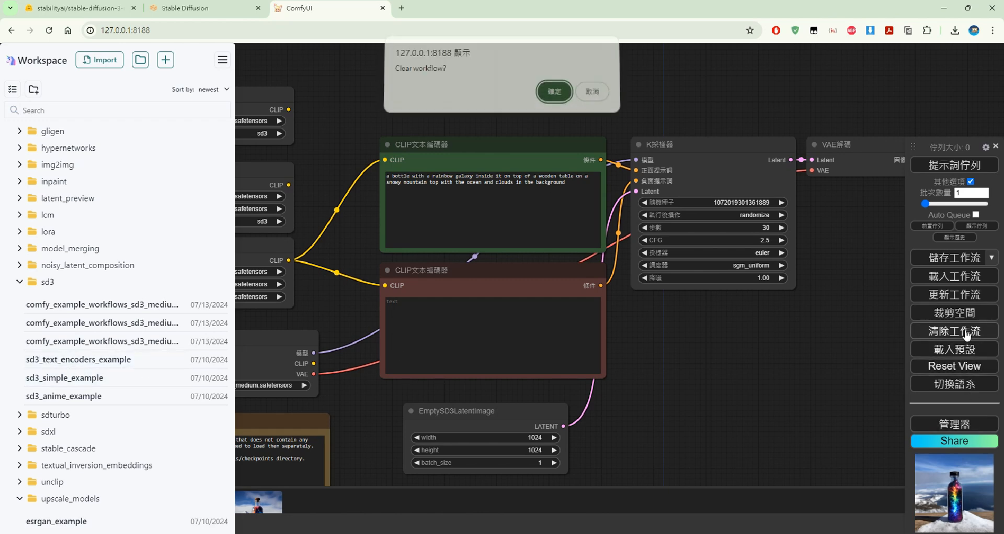
pyautogui.click(551, 94)
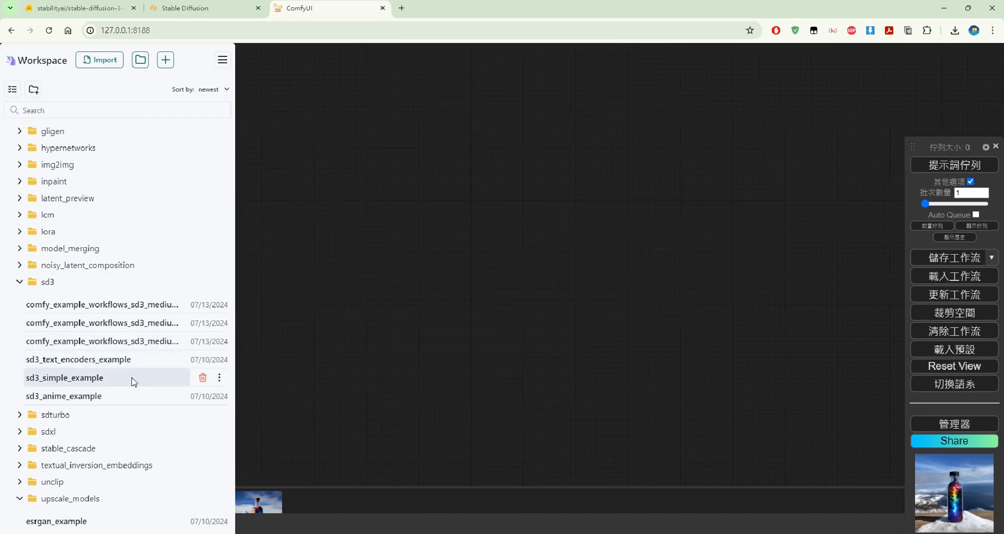
pyautogui.moveTo(134, 376); pyautogui.dragTo(526, 345)
pyautogui.moveTo(671, 249); pyautogui.dragTo(403, 61)
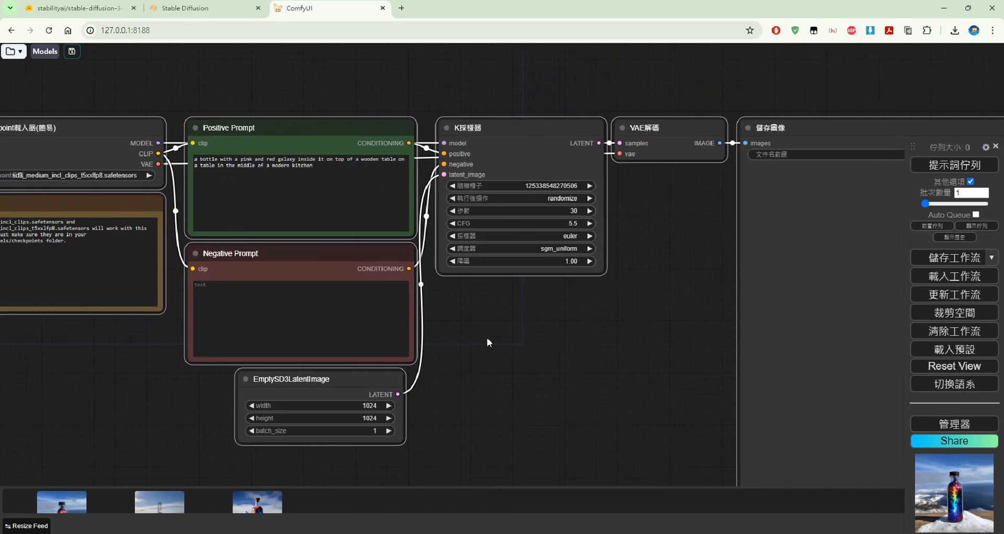
pyautogui.moveTo(487, 337); pyautogui.dragTo(598, 356)
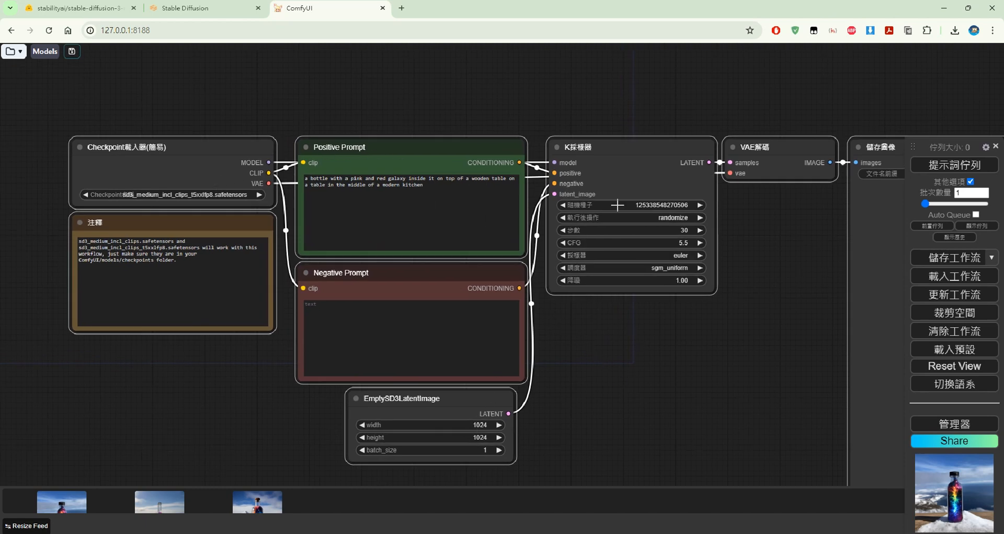
# Step: Clear the simple example workflow and load sd3_anime_example from the workspace's sd3 folder in its place
pyautogui.click(14, 51)
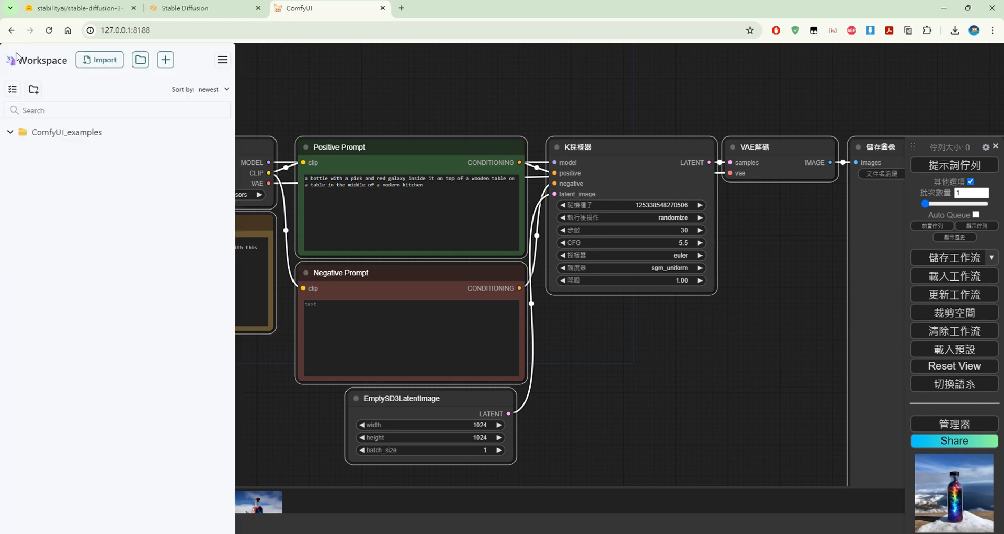
pyautogui.moveTo(278, 80); pyautogui.dragTo(460, 149)
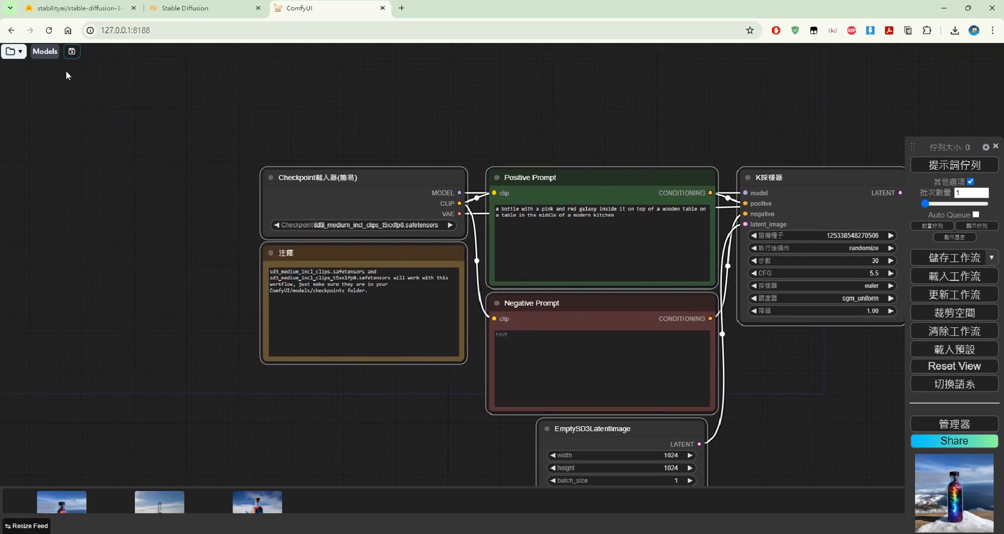
pyautogui.click(959, 332)
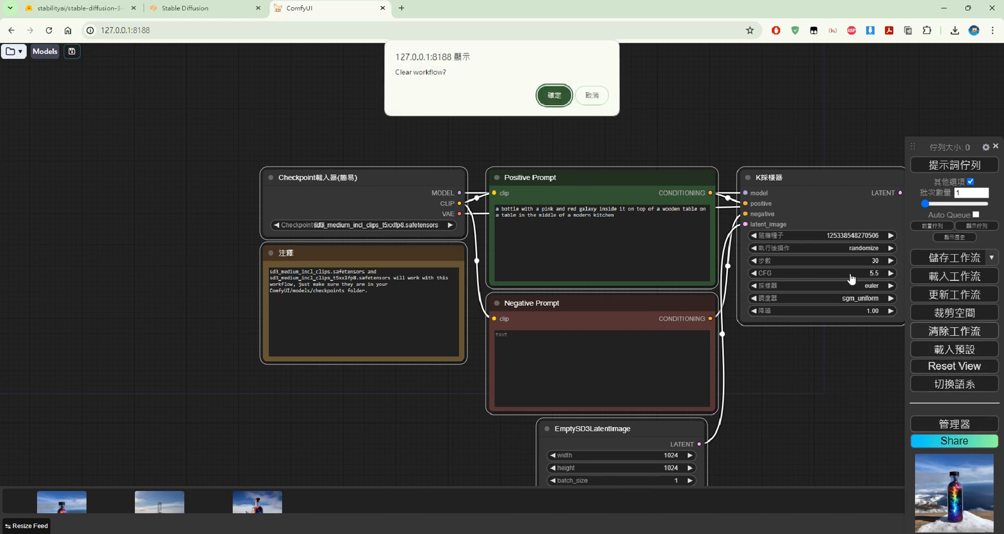
pyautogui.click(555, 96)
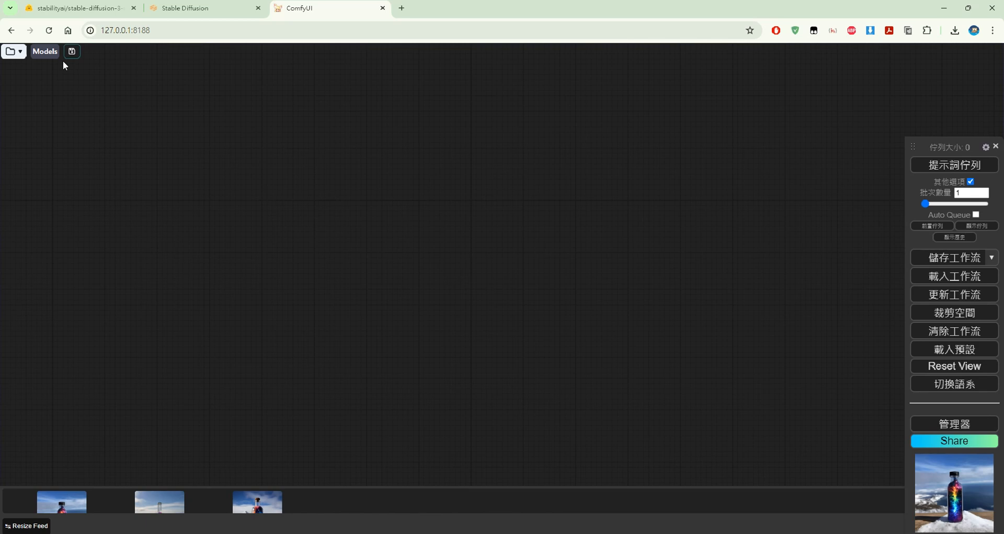
pyautogui.click(12, 52)
pyautogui.scroll(-2, 131, 424)
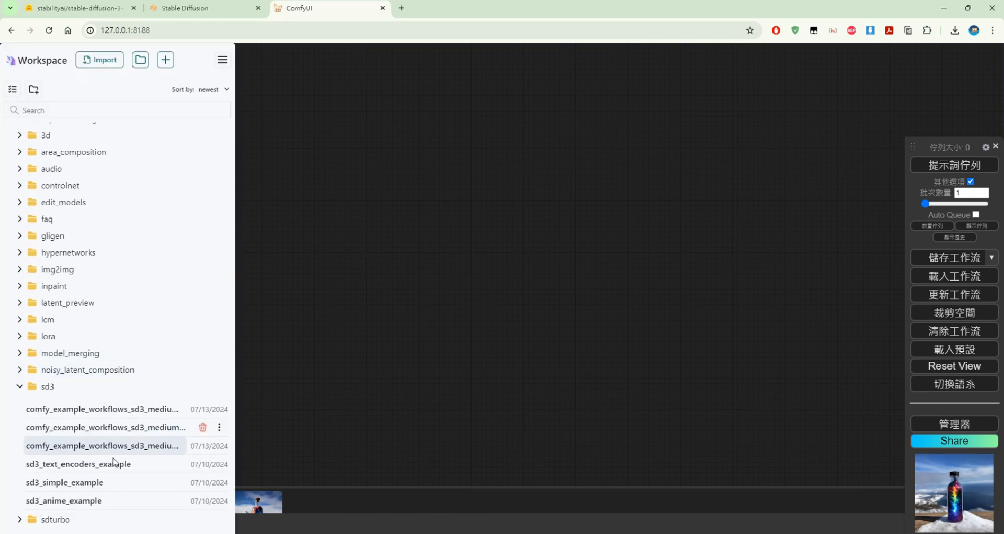
pyautogui.moveTo(104, 500); pyautogui.dragTo(326, 363)
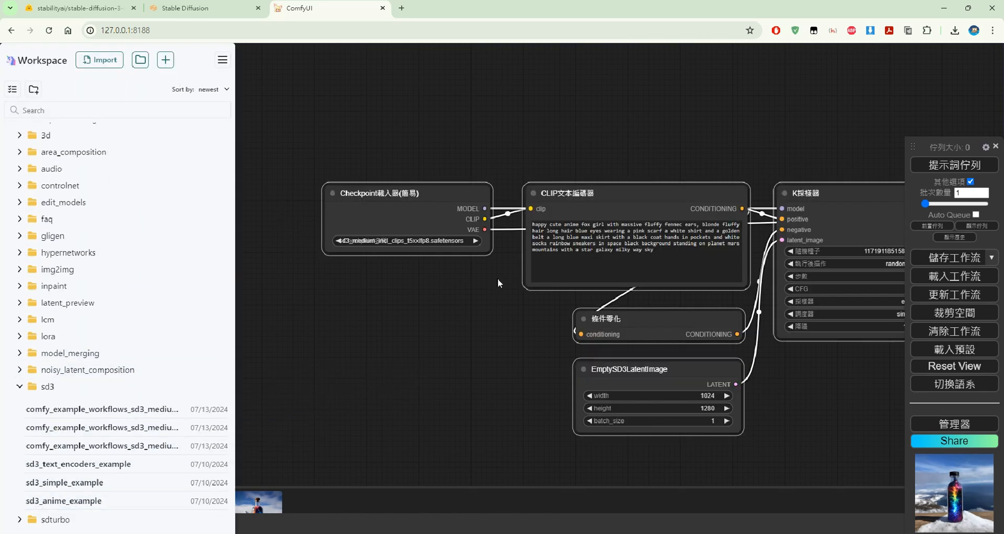
pyautogui.moveTo(506, 307); pyautogui.dragTo(354, 287)
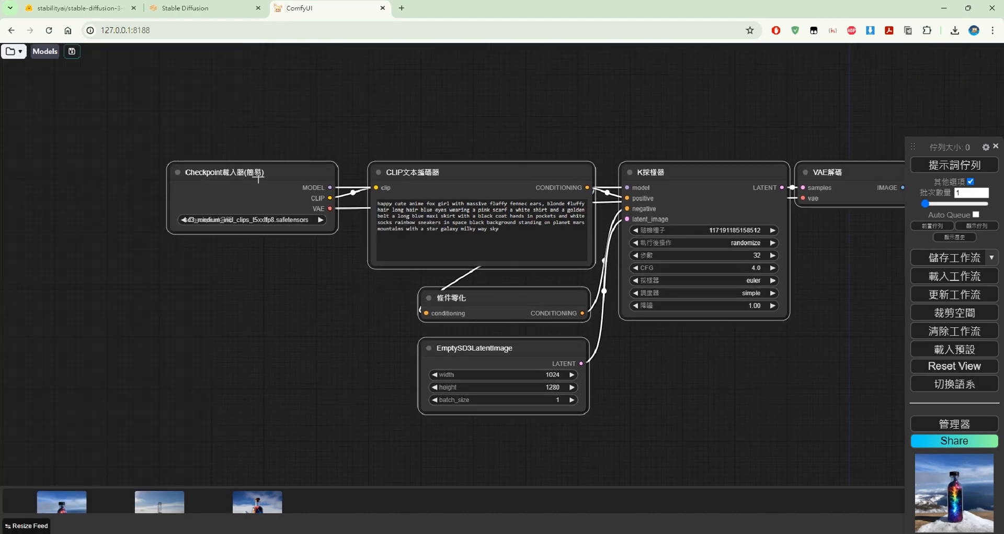
# Step: Spread out the EmptySD3LatentImage, 條件零化, Checkpoint loader and CLIP文本編碼器 nodes so their connecting links can be followed
pyautogui.moveTo(863, 362); pyautogui.dragTo(792, 366)
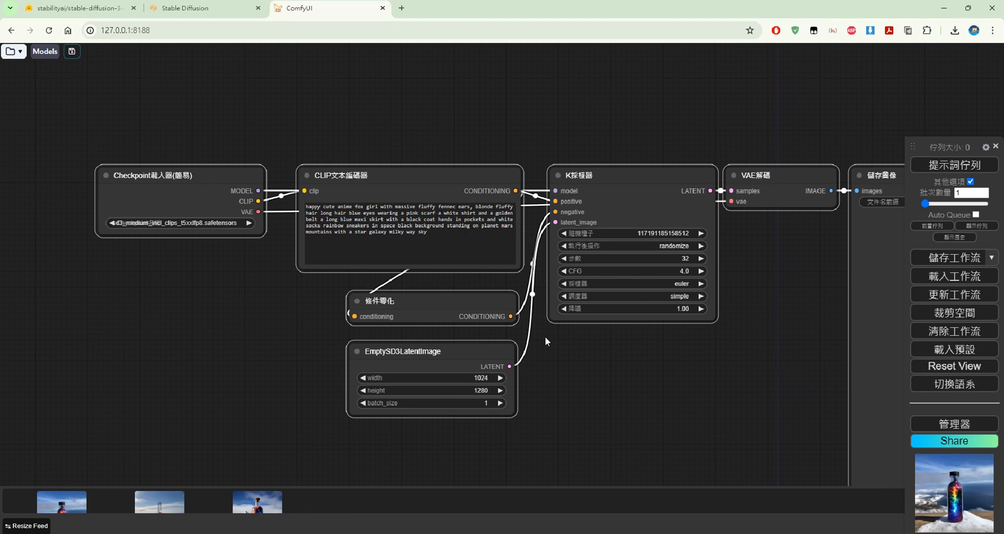
pyautogui.moveTo(466, 345); pyautogui.dragTo(366, 395)
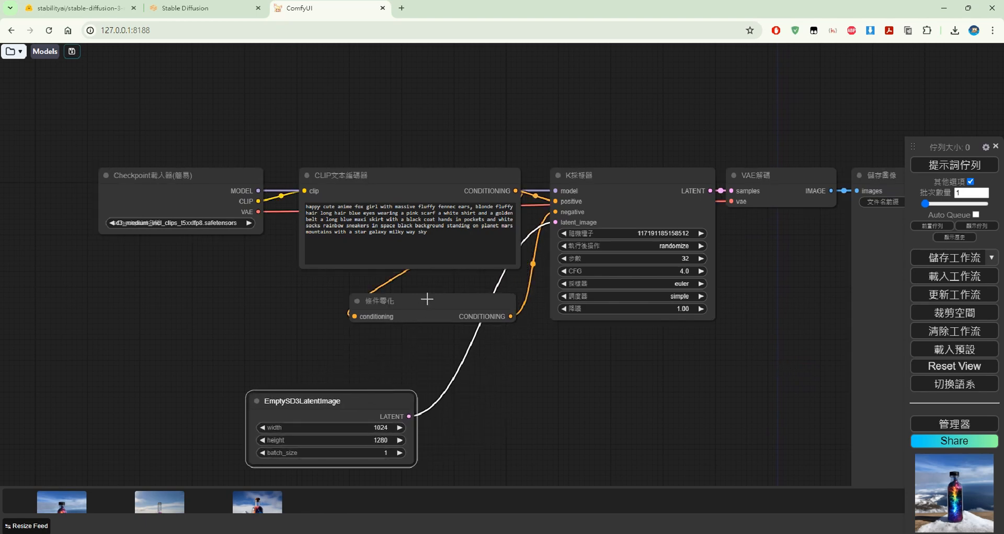
pyautogui.moveTo(448, 308); pyautogui.dragTo(498, 359)
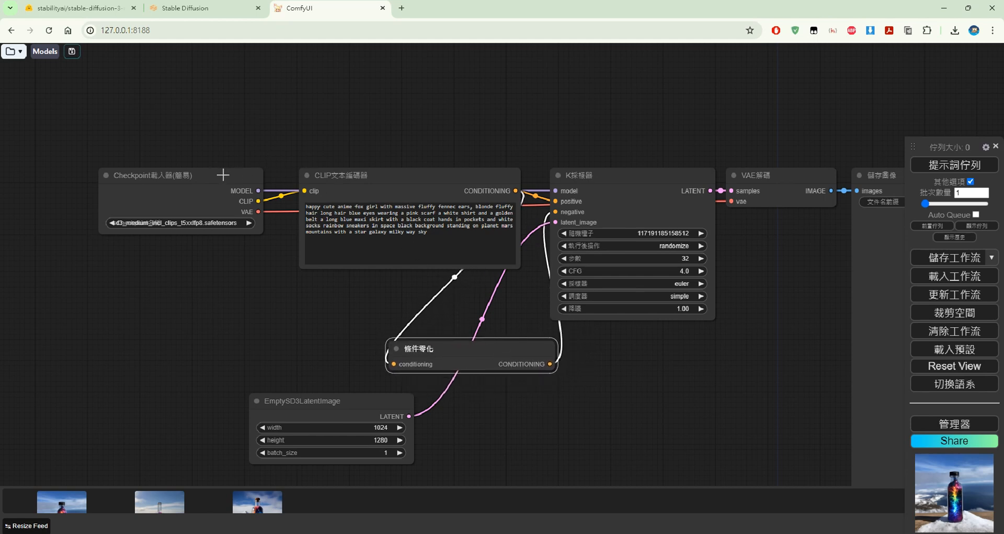
pyautogui.moveTo(223, 175); pyautogui.dragTo(189, 178)
pyautogui.moveTo(412, 173); pyautogui.dragTo(381, 124)
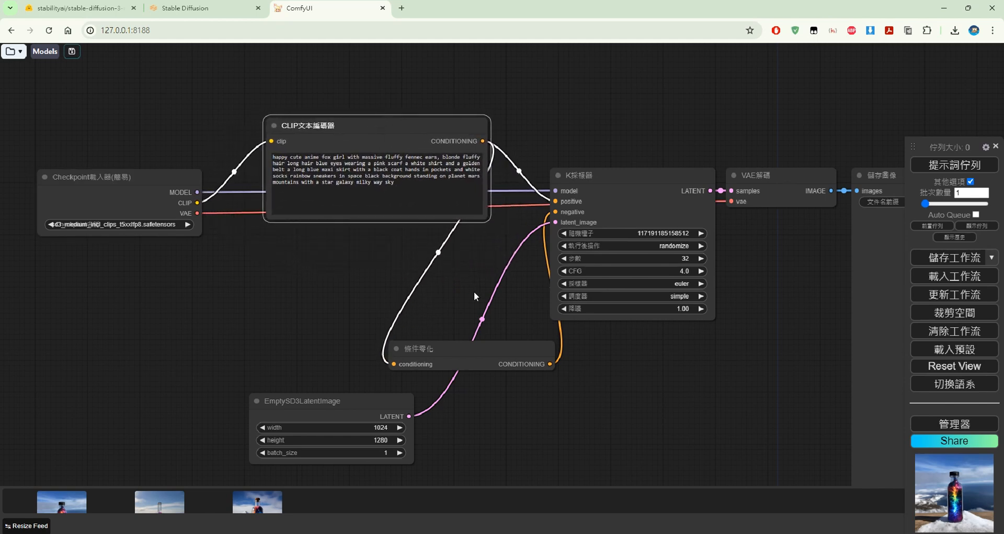
# Step: Reposition the 條件零化 node between the CLIP文本編碼器 and EmptySD3LatentImage nodes, clear of the sampler
pyautogui.click(481, 342)
pyautogui.moveTo(473, 349); pyautogui.dragTo(341, 320)
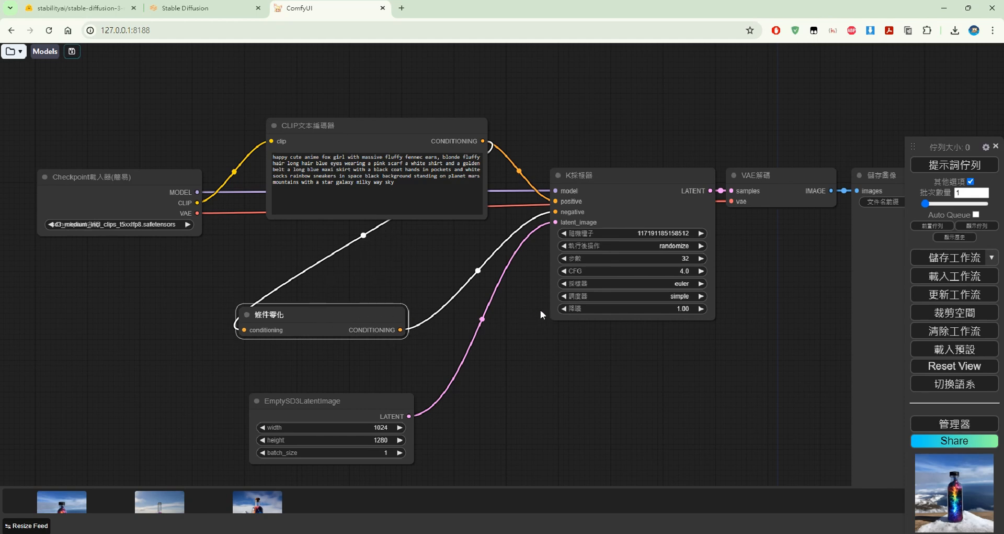
pyautogui.moveTo(652, 335); pyautogui.dragTo(521, 347)
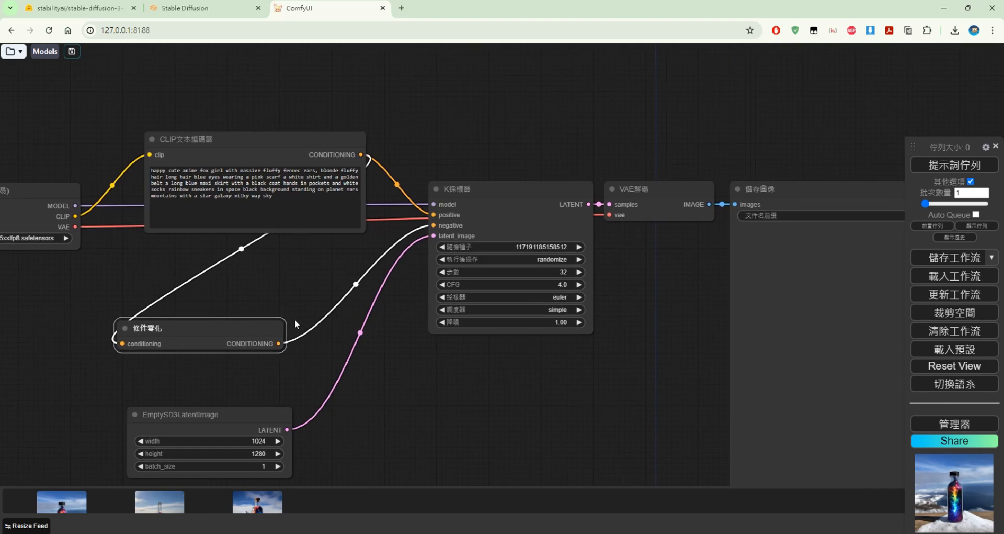
pyautogui.moveTo(259, 322); pyautogui.dragTo(348, 326)
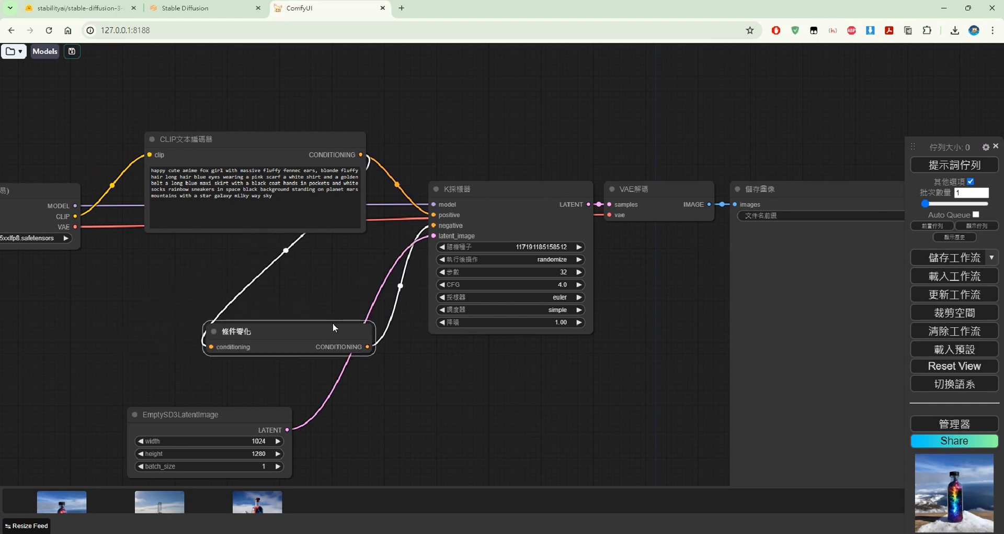
pyautogui.moveTo(332, 322); pyautogui.dragTo(293, 322)
pyautogui.moveTo(159, 287); pyautogui.dragTo(289, 303)
pyautogui.moveTo(637, 412); pyautogui.dragTo(544, 396)
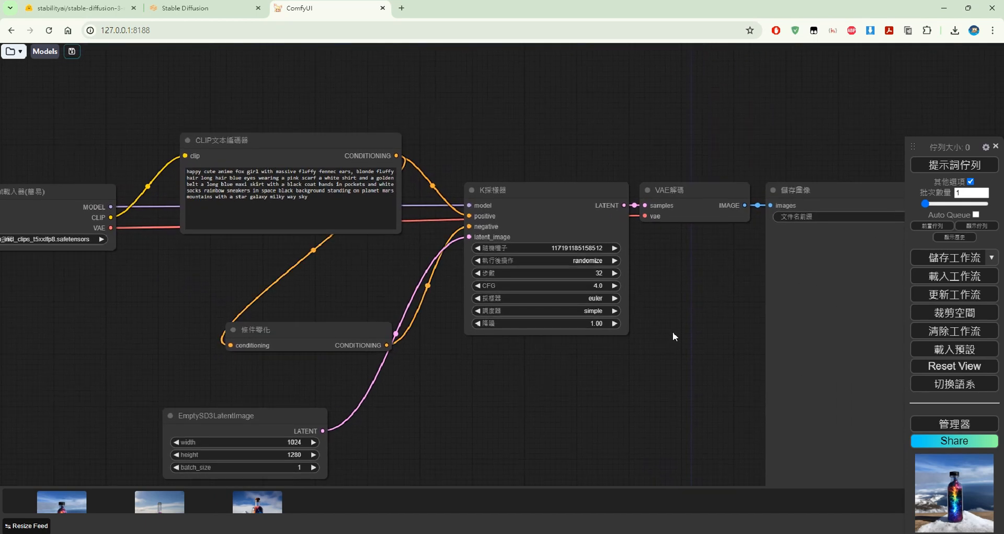
# Step: Set the K採樣器 node's CFG to 2.0 and its scheduler to sgm_uniform
pyautogui.click(594, 284)
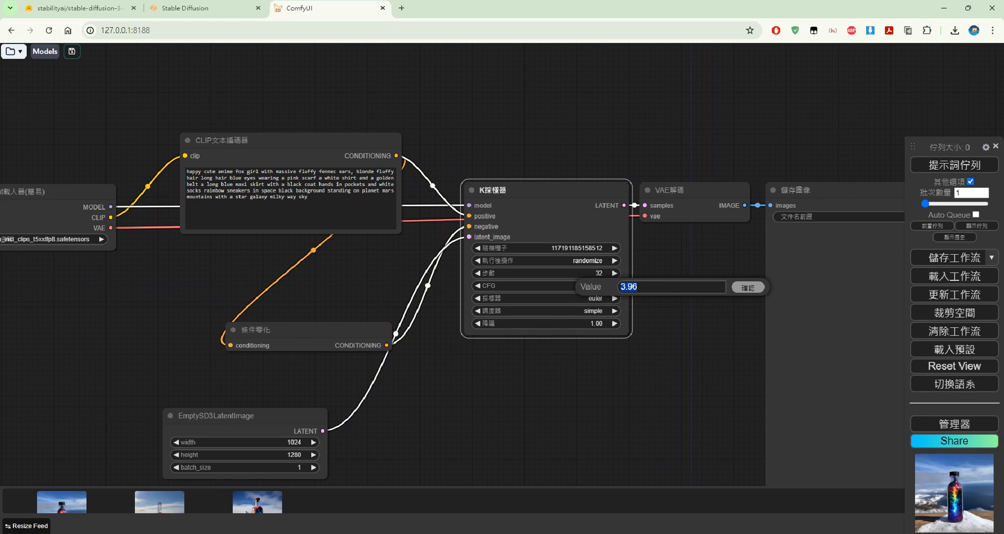
pyautogui.hotkey('alt', 'Tab')
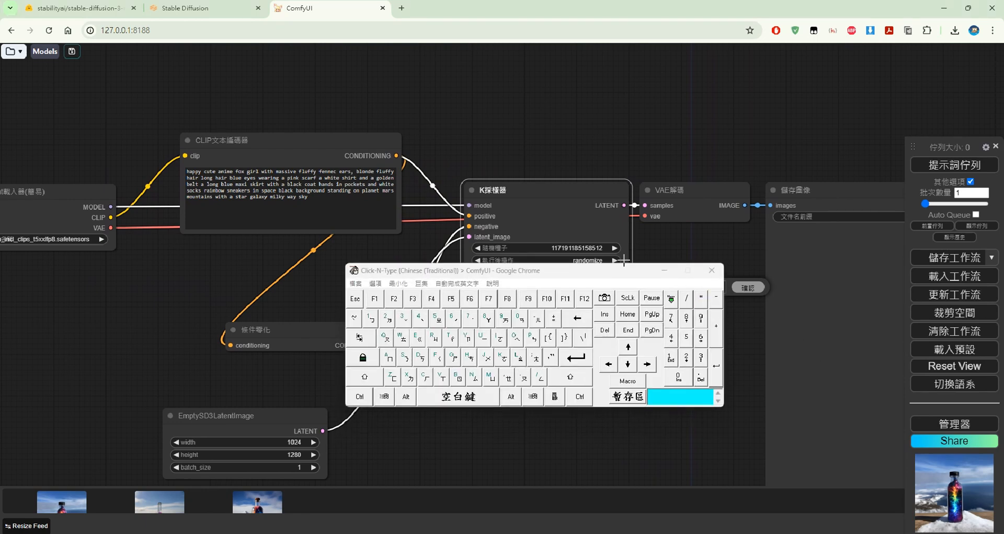
pyautogui.moveTo(624, 264); pyautogui.dragTo(565, 339)
pyautogui.click(654, 287)
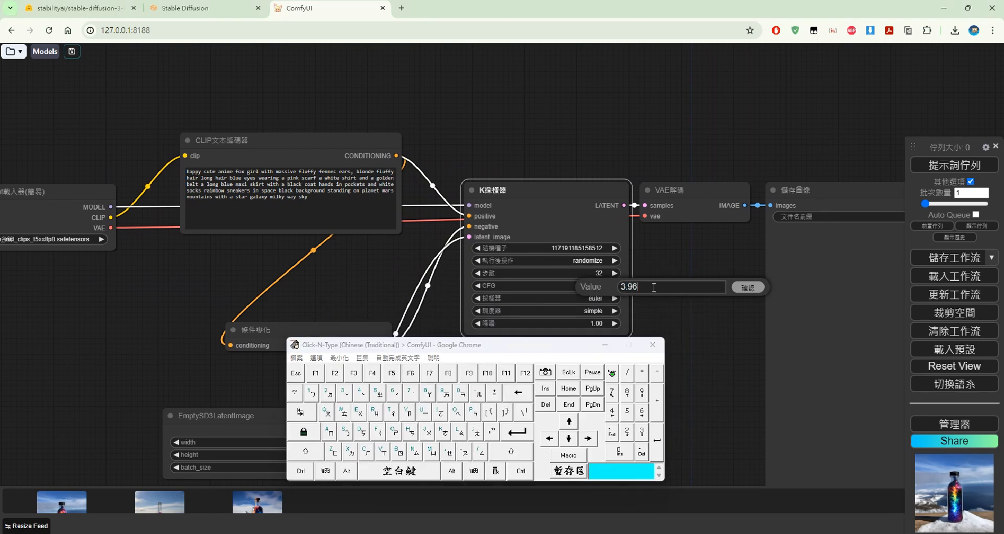
pyautogui.doubleClick(654, 287)
pyautogui.click(627, 432)
pyautogui.click(742, 288)
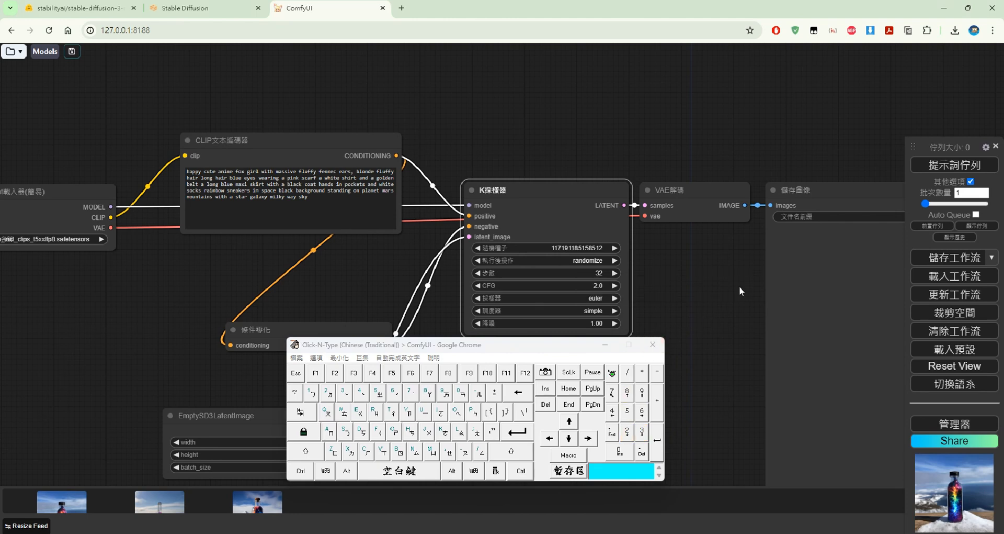
pyautogui.click(606, 344)
pyautogui.click(584, 312)
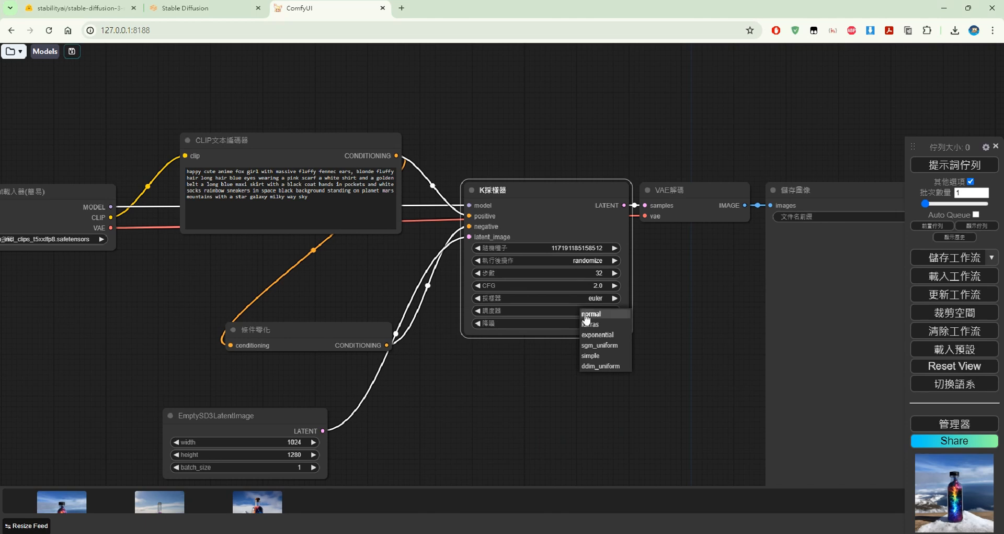
pyautogui.click(606, 348)
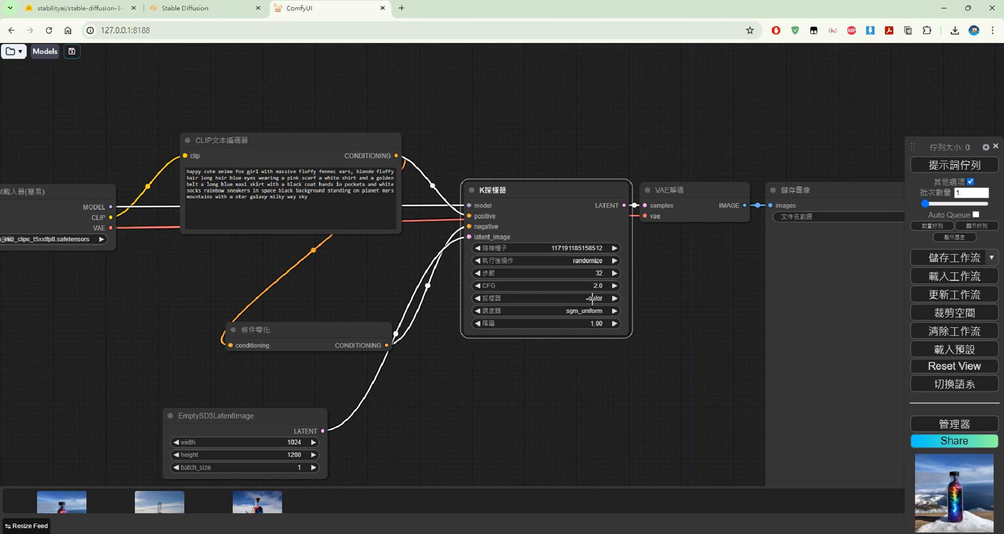
# Step: Queue the prompt to generate the anime fox girl image and check the GPU usage in Task Manager
pyautogui.moveTo(661, 281); pyautogui.dragTo(586, 265)
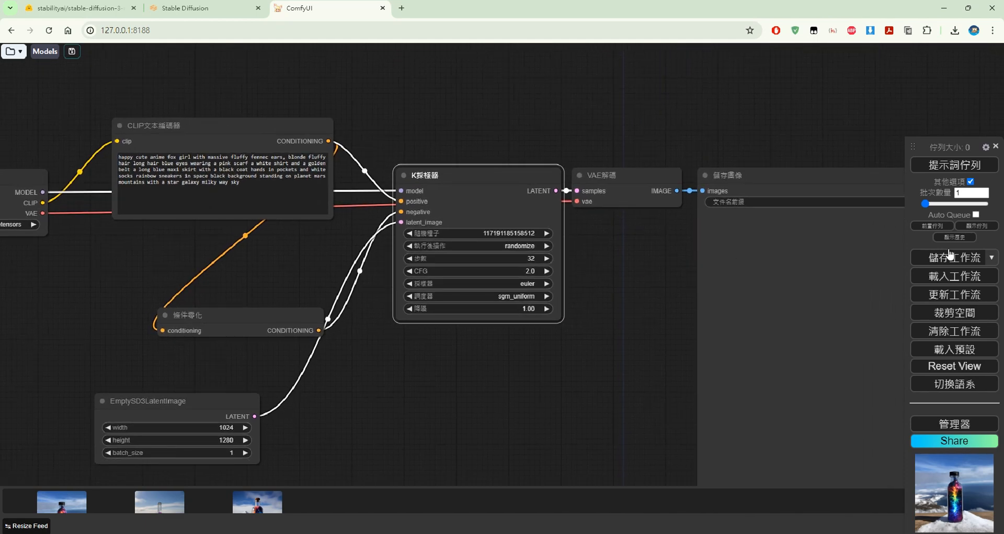
pyautogui.click(943, 165)
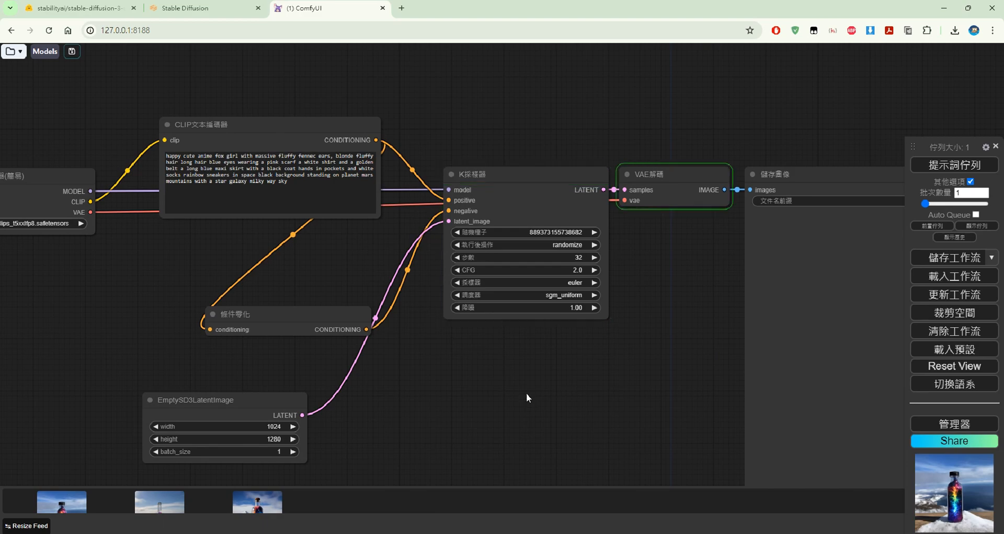
pyautogui.moveTo(525, 392); pyautogui.dragTo(353, 357)
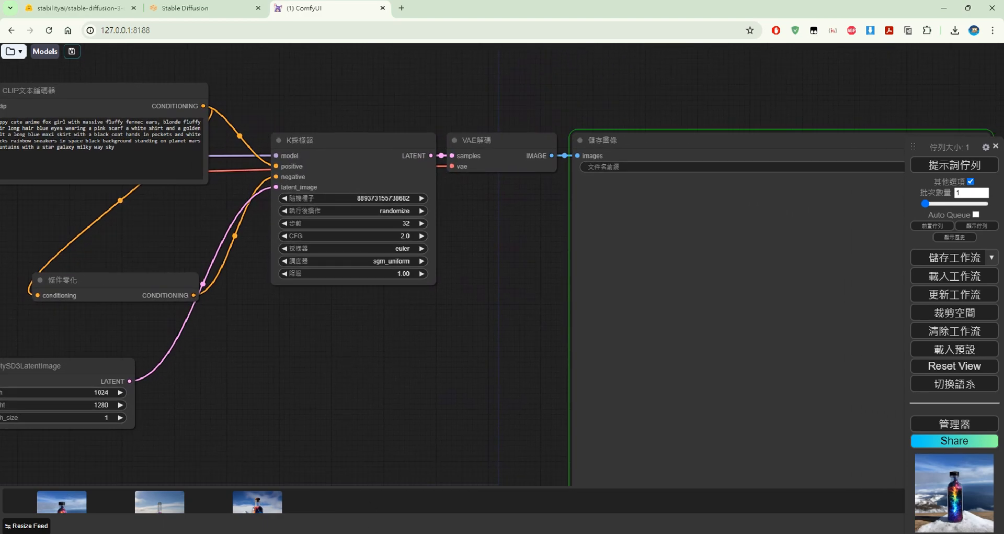
pyautogui.hotkey('ctrl', 'shift', 'Escape')
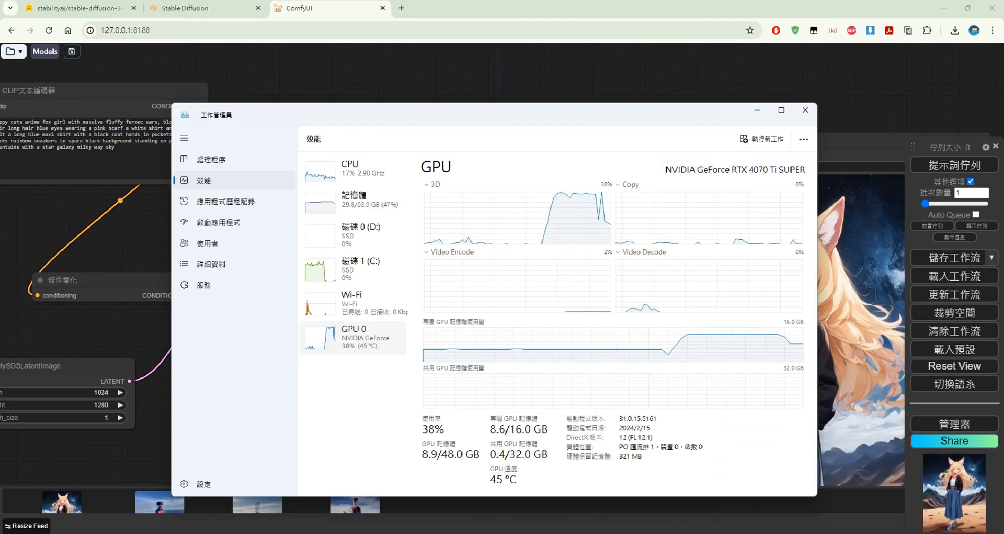
pyautogui.click(382, 533)
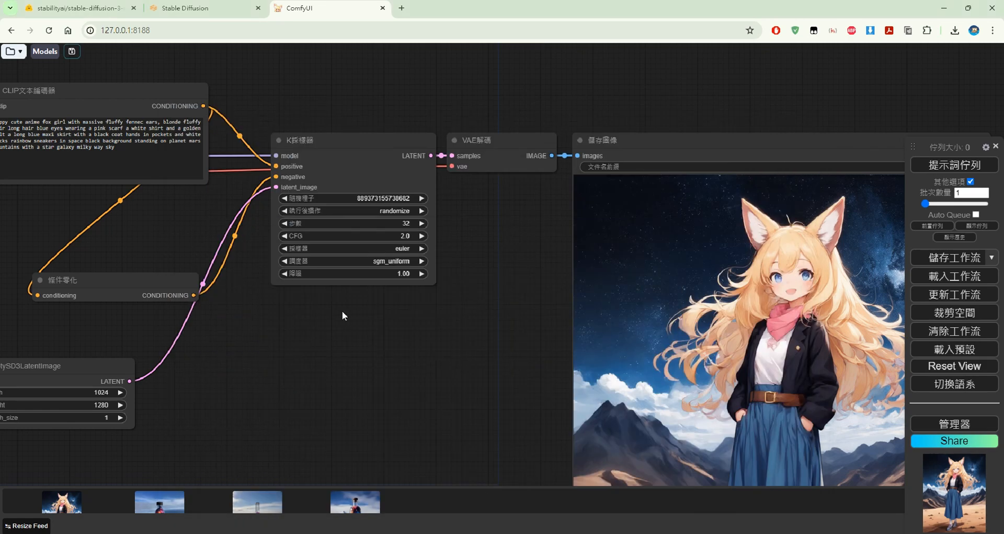
# Step: Examine the generated anime image and its workflow nodes, and check the schedule type options in the Stable Diffusion web UI
pyautogui.moveTo(343, 311); pyautogui.dragTo(653, 320)
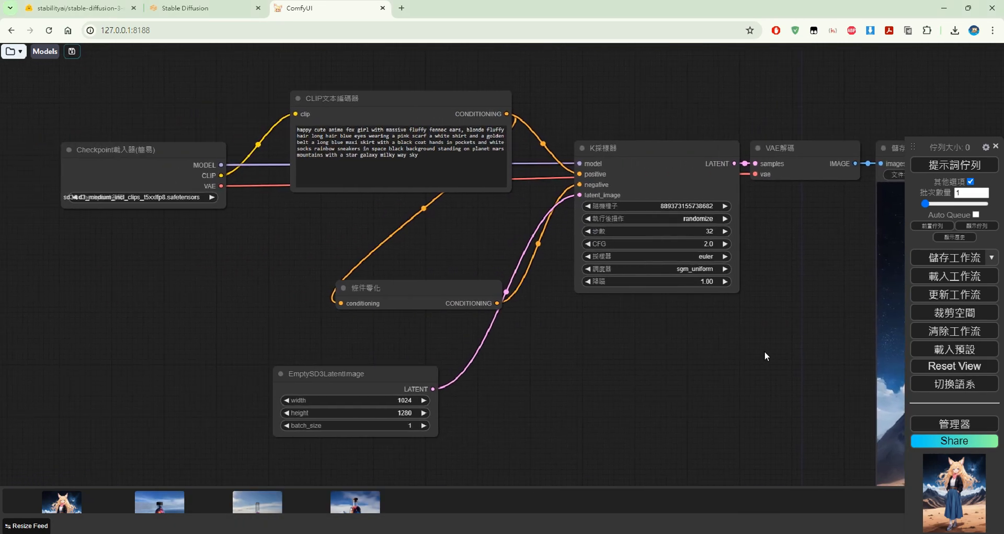
pyautogui.moveTo(765, 350); pyautogui.dragTo(431, 326)
pyautogui.moveTo(560, 286); pyautogui.dragTo(523, 268)
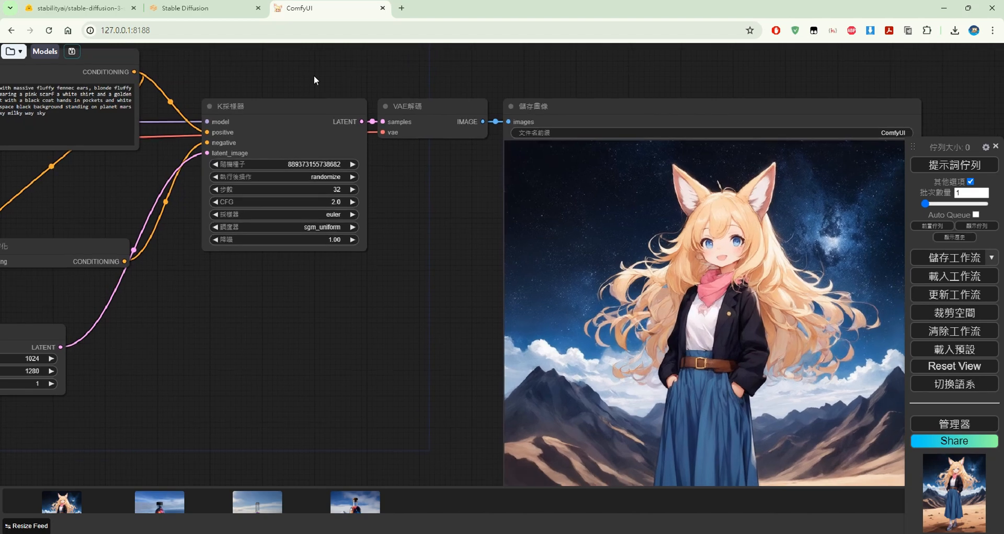
pyautogui.click(242, 12)
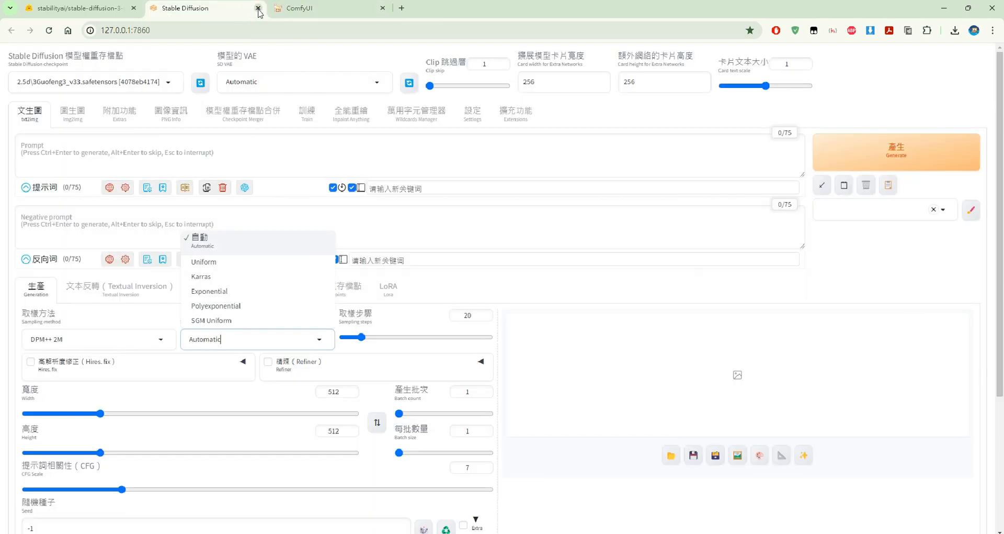
pyautogui.click(287, 11)
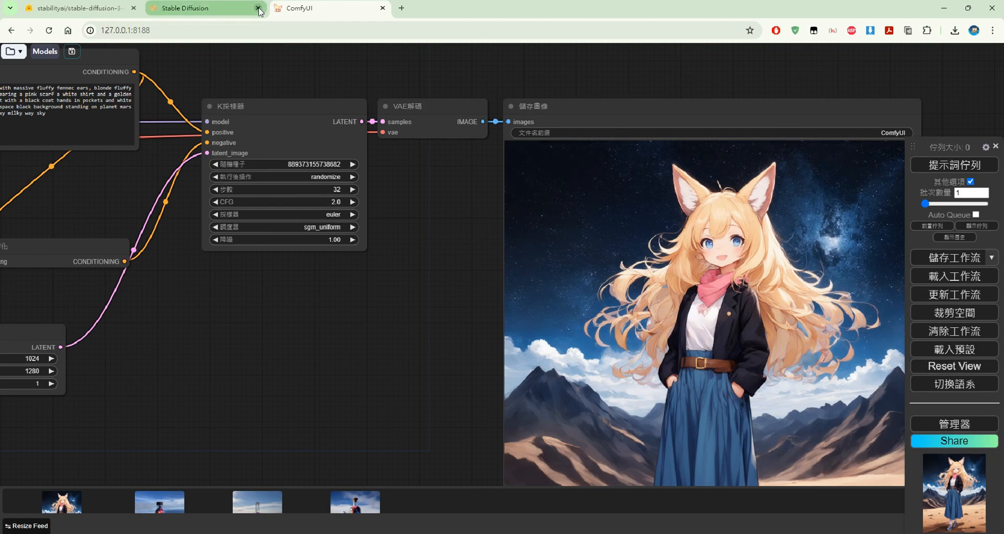
pyautogui.moveTo(459, 215); pyautogui.dragTo(341, 218)
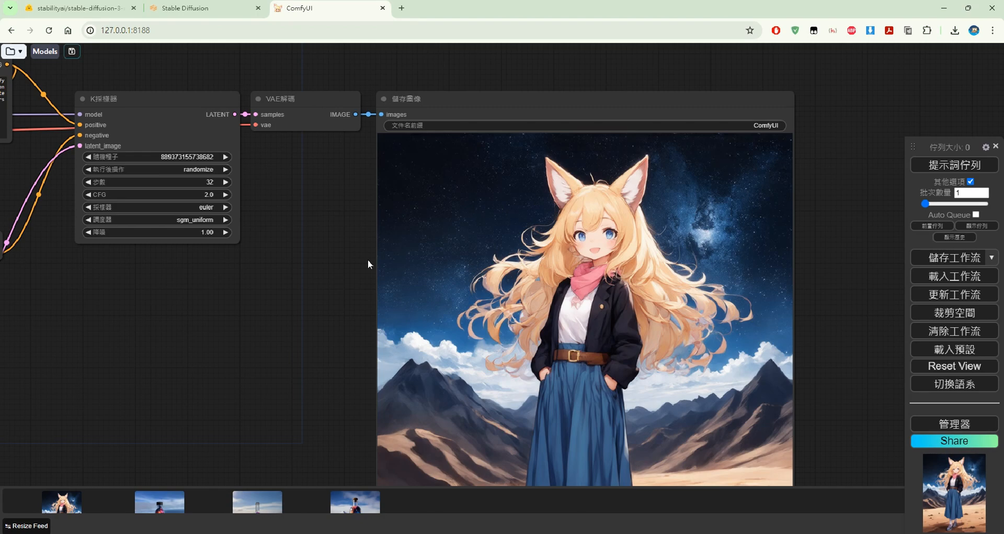
pyautogui.moveTo(369, 259); pyautogui.dragTo(692, 252)
pyautogui.moveTo(560, 283); pyautogui.dragTo(707, 329)
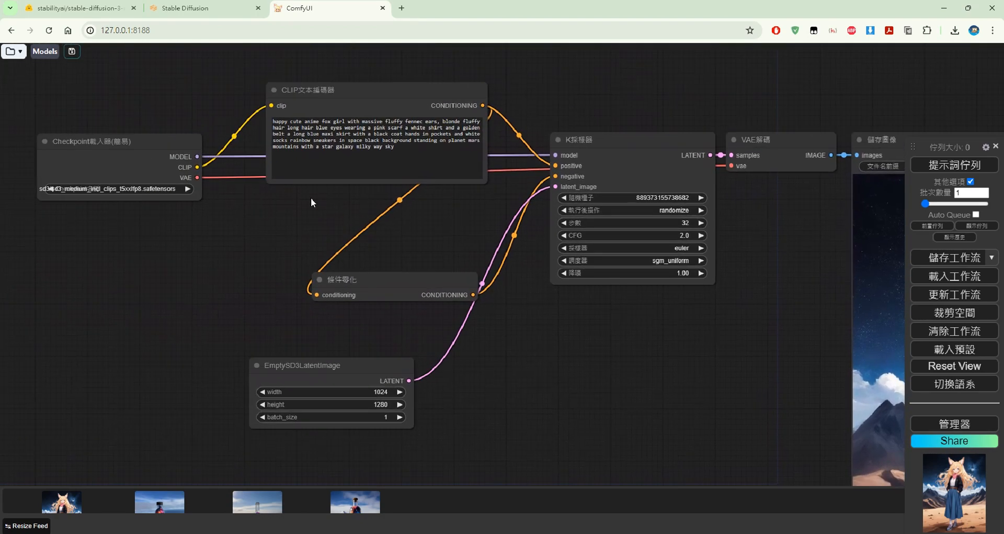
# Step: Clear the anime workflow and load the first comfy_example_workflows_sd3_medium entry from the workspace's sd3 folder onto the canvas
pyautogui.click(10, 51)
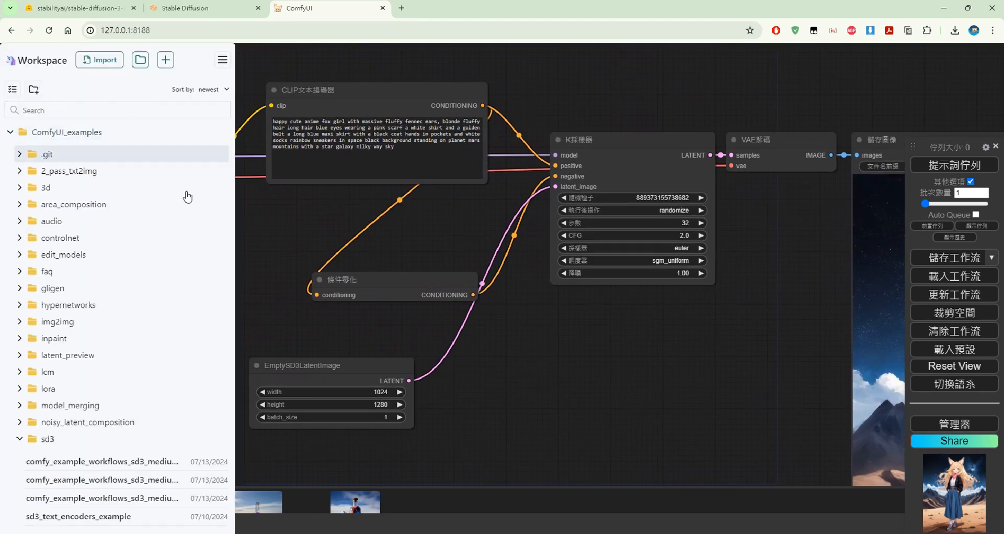
pyautogui.scroll(-1, 84, 466)
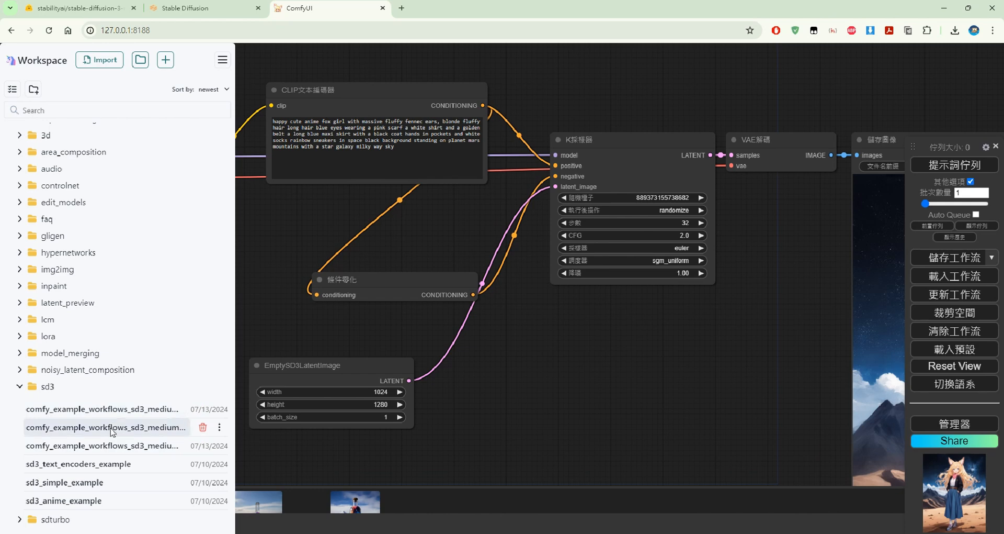
pyautogui.click(960, 332)
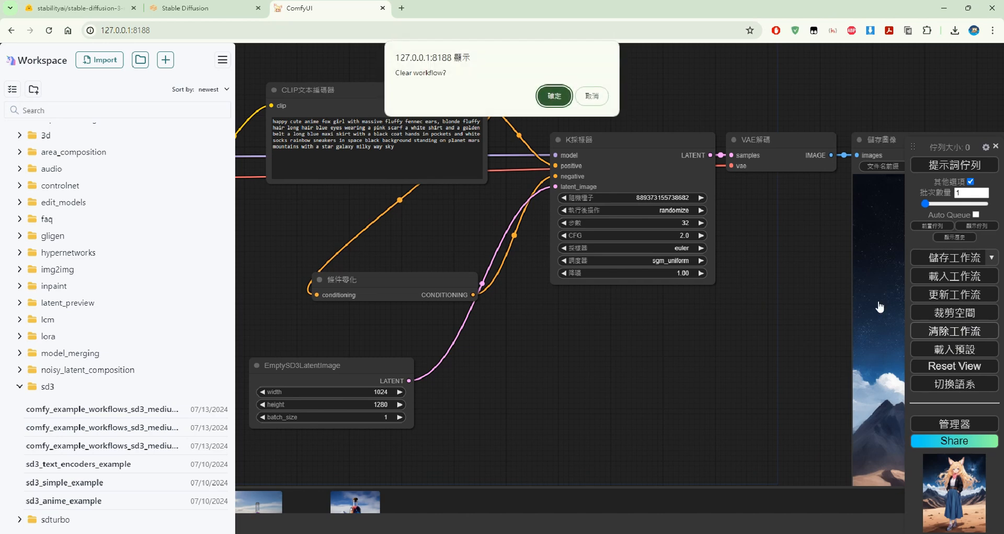
pyautogui.click(553, 97)
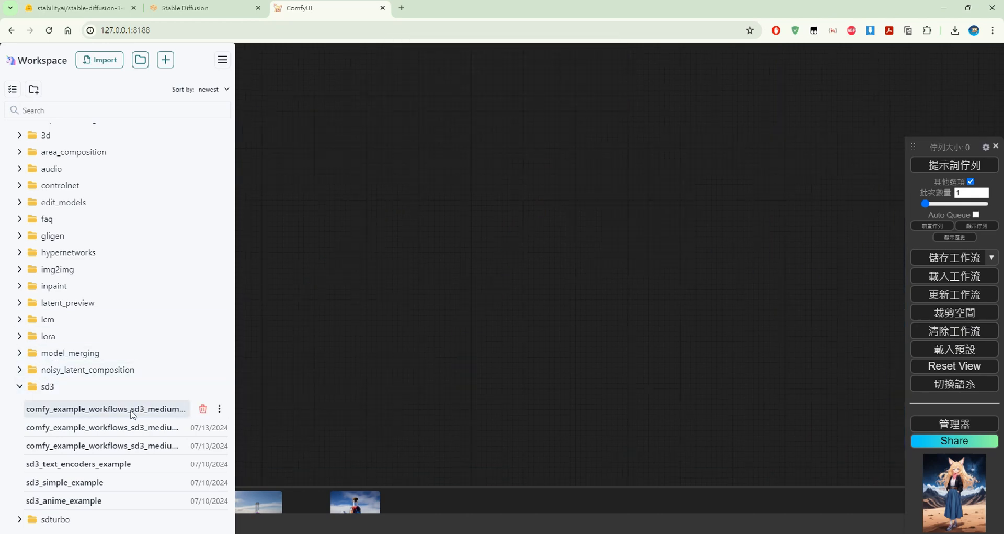
pyautogui.moveTo(132, 414); pyautogui.dragTo(431, 350)
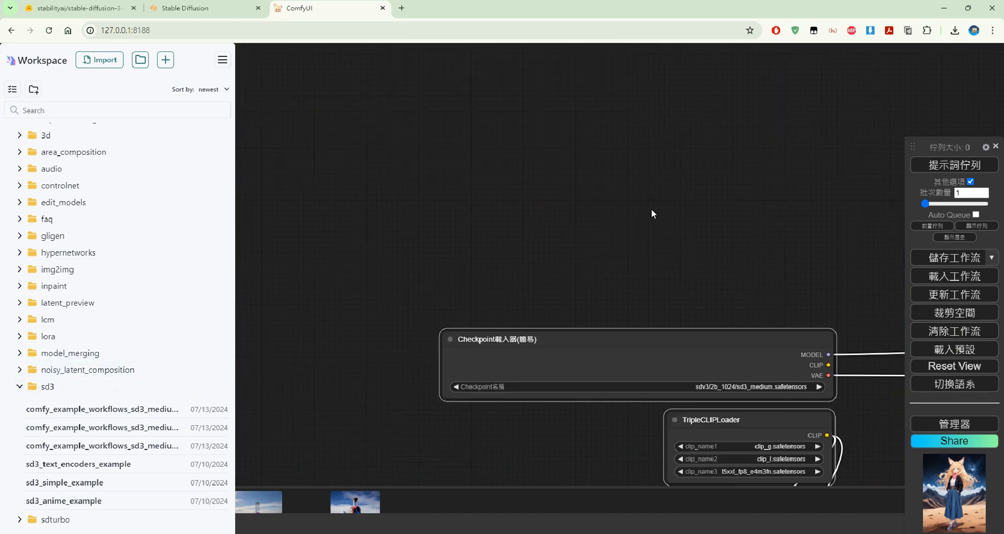
# Step: Move the TripleCLIPLoader node beneath the start of the Checkpoint loader to expose its links to both text encoders
pyautogui.moveTo(652, 210); pyautogui.dragTo(461, 87)
pyautogui.moveTo(797, 347); pyautogui.dragTo(644, 186)
pyautogui.scroll(-1, 565, 179)
pyautogui.moveTo(566, 231); pyautogui.dragTo(557, 206)
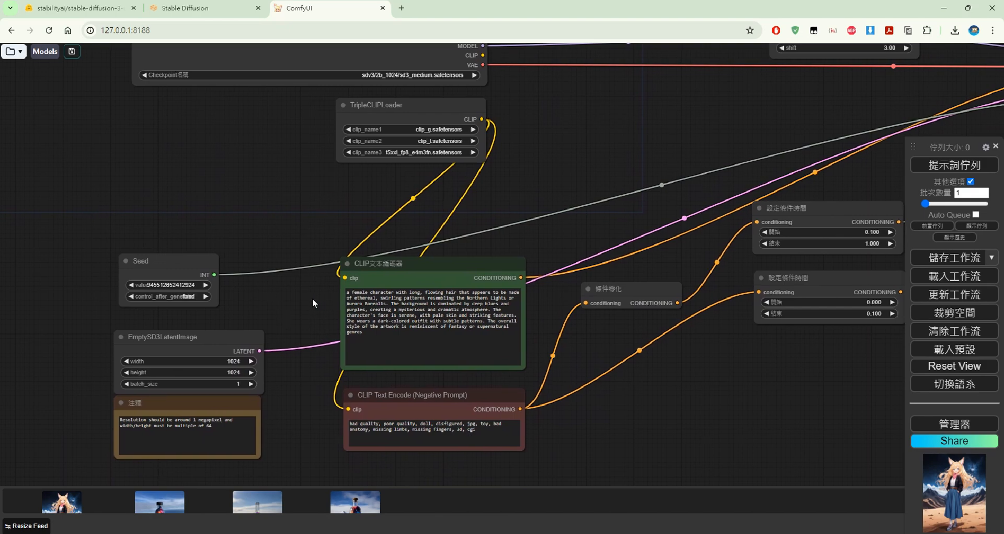
pyautogui.moveTo(312, 298); pyautogui.dragTo(287, 319)
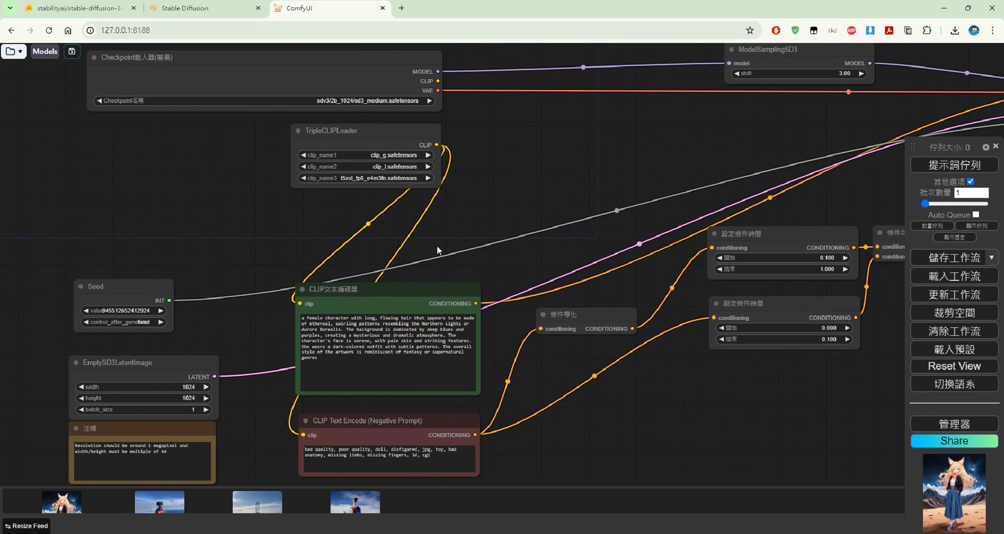
pyautogui.moveTo(405, 137); pyautogui.dragTo(215, 152)
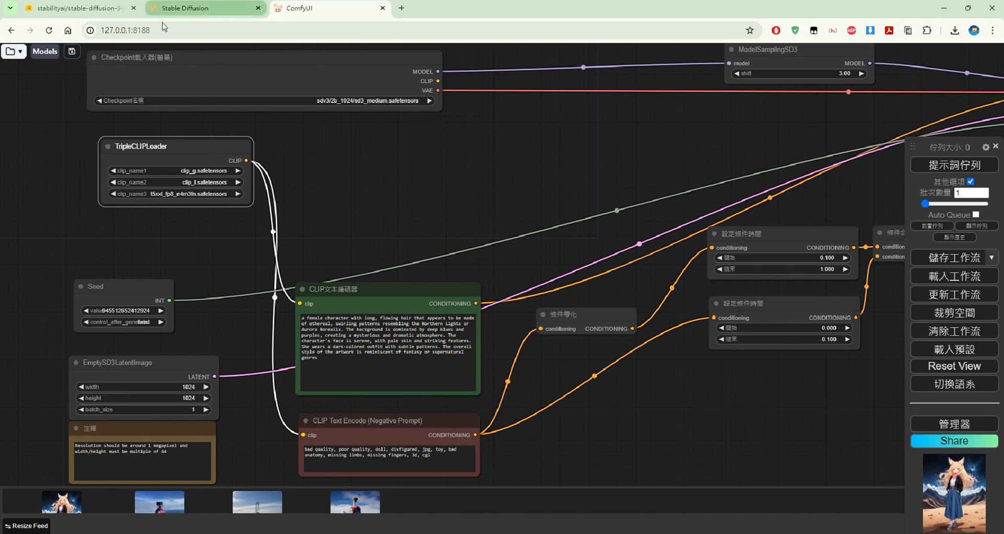
# Step: Switch to the Hugging Face stable-diffusion-3-medium files page and highlight the sd3_medium.safetensors file name
pyautogui.click(83, 8)
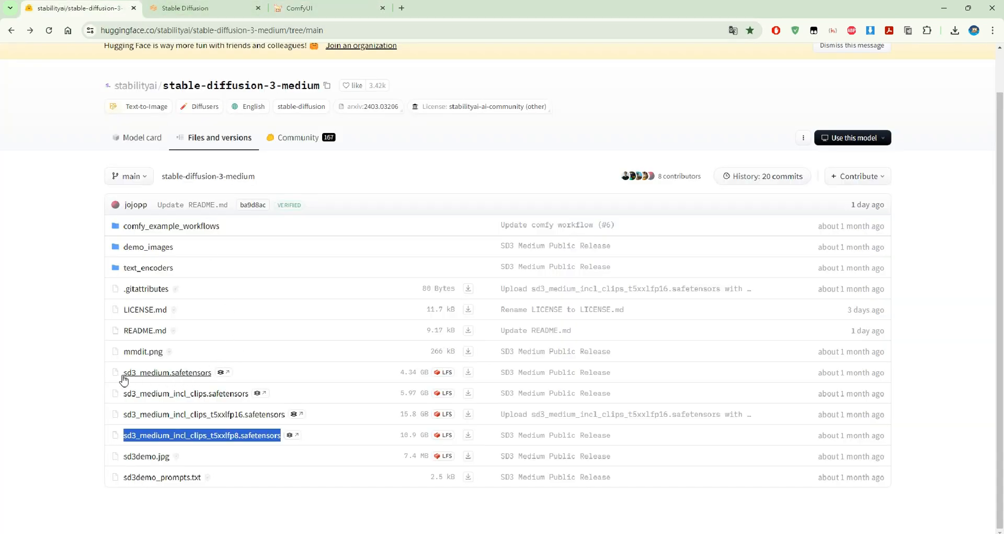
pyautogui.moveTo(99, 375); pyautogui.dragTo(270, 370)
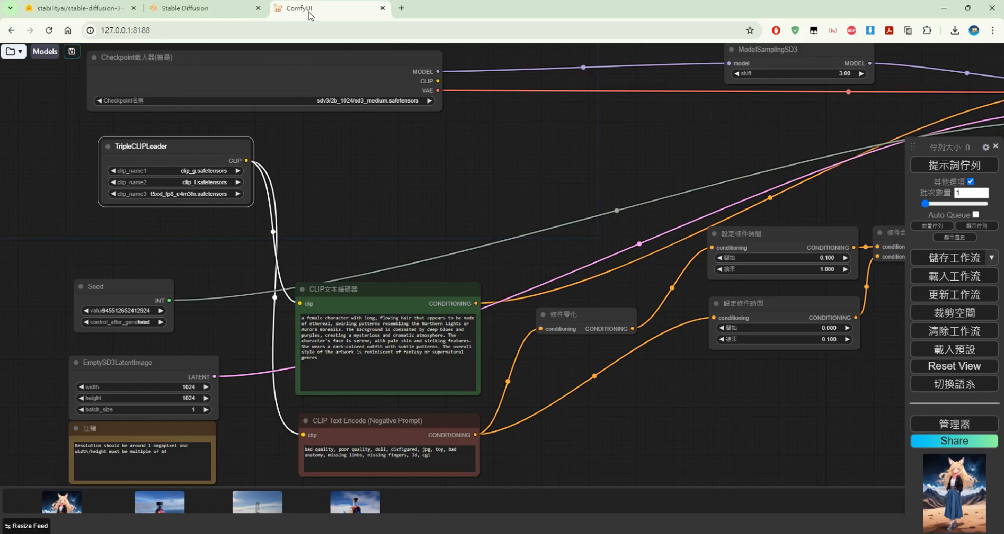
# Step: Check the Hugging Face file list against the ComfyUI workflow, and examine its nodes from the text encoders to the image preview
pyautogui.click(324, 8)
pyautogui.click(79, 7)
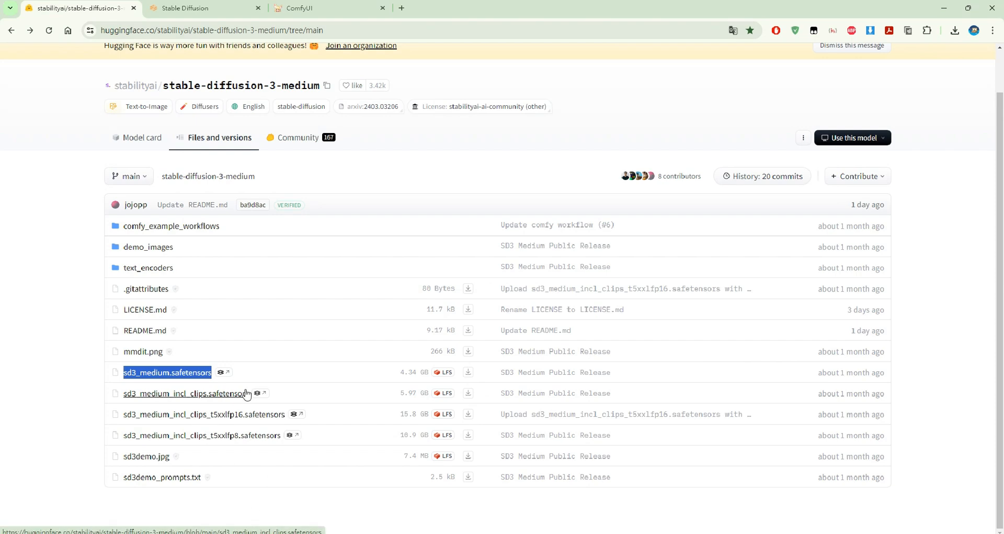
pyautogui.click(311, 6)
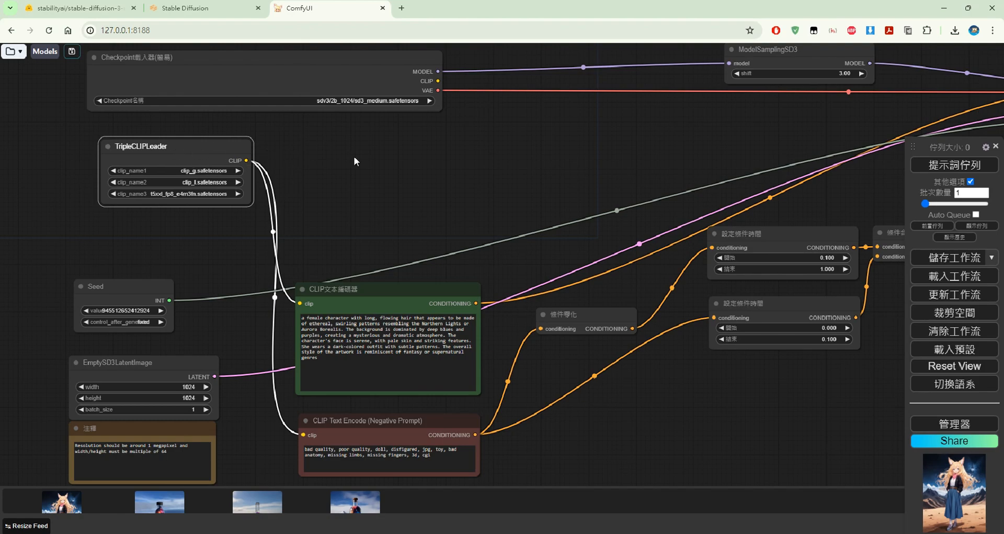
pyautogui.moveTo(428, 187); pyautogui.dragTo(366, 148)
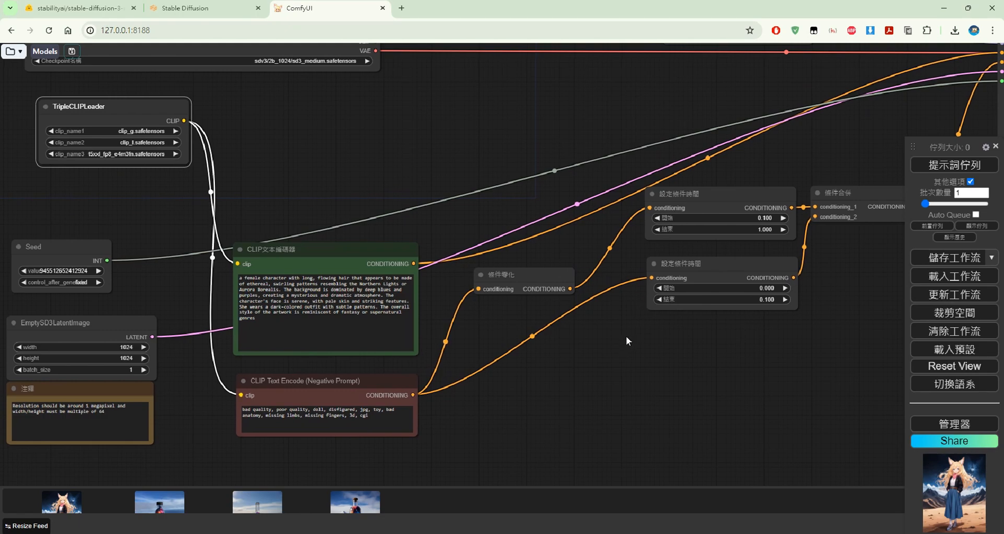
pyautogui.moveTo(626, 335); pyautogui.dragTo(406, 365)
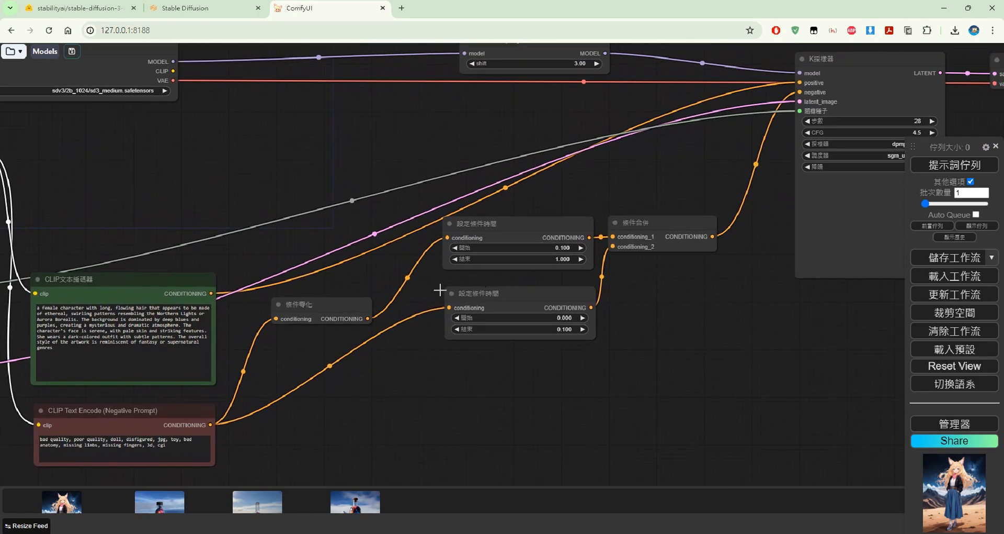
pyautogui.moveTo(387, 201); pyautogui.dragTo(443, 197)
pyautogui.doubleClick(432, 196)
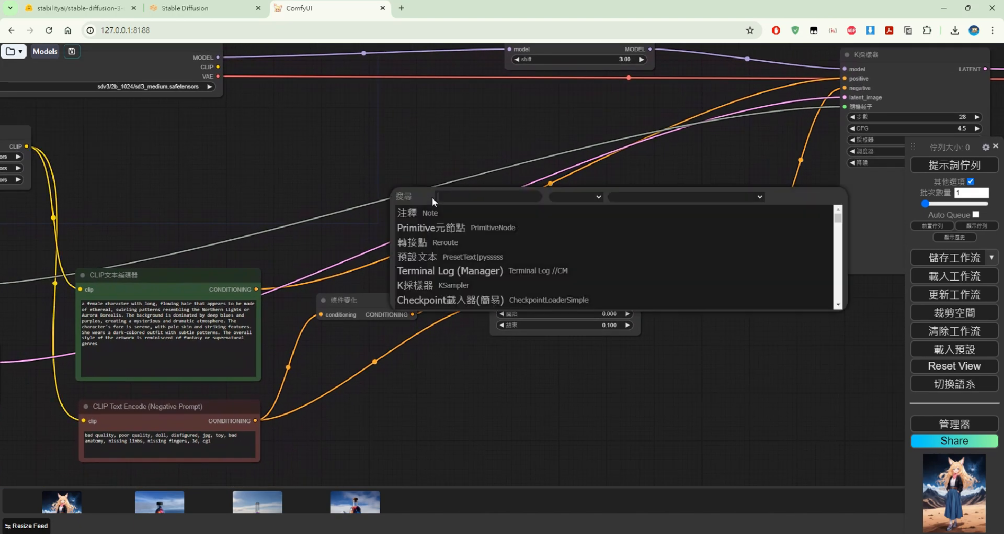
pyautogui.moveTo(455, 136); pyautogui.dragTo(423, 142)
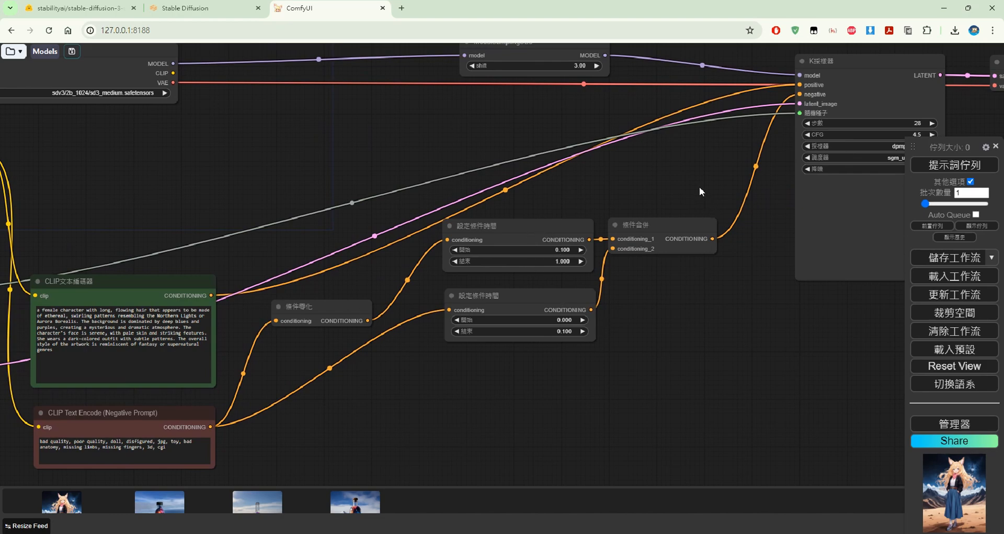
pyautogui.moveTo(701, 191); pyautogui.dragTo(421, 299)
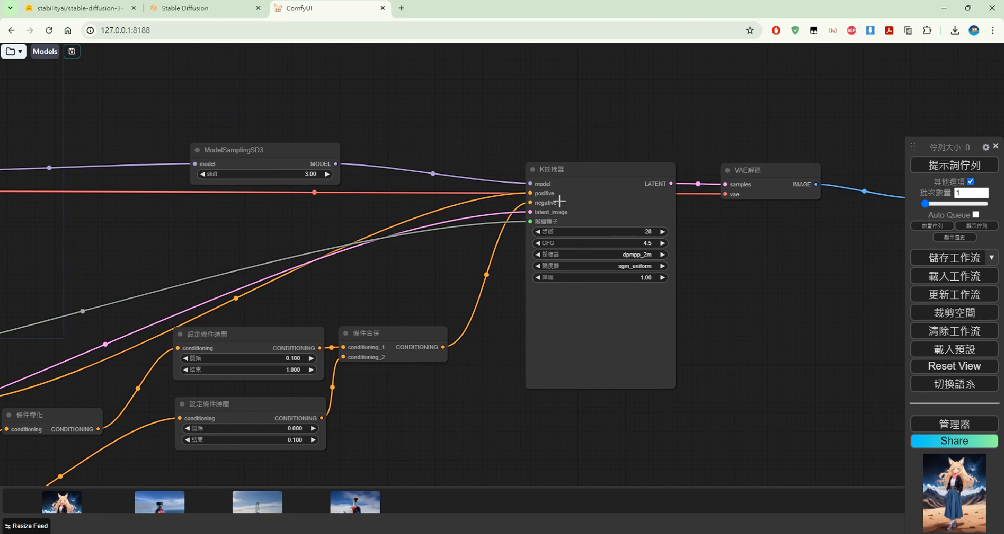
pyautogui.moveTo(776, 244); pyautogui.dragTo(466, 184)
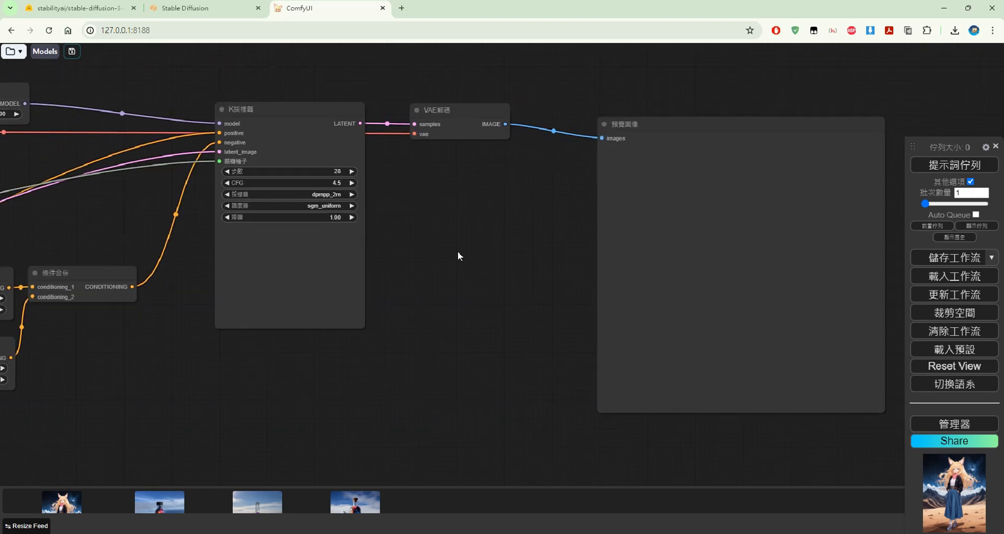
pyautogui.moveTo(458, 256); pyautogui.dragTo(717, 258)
pyautogui.moveTo(332, 257); pyautogui.dragTo(653, 261)
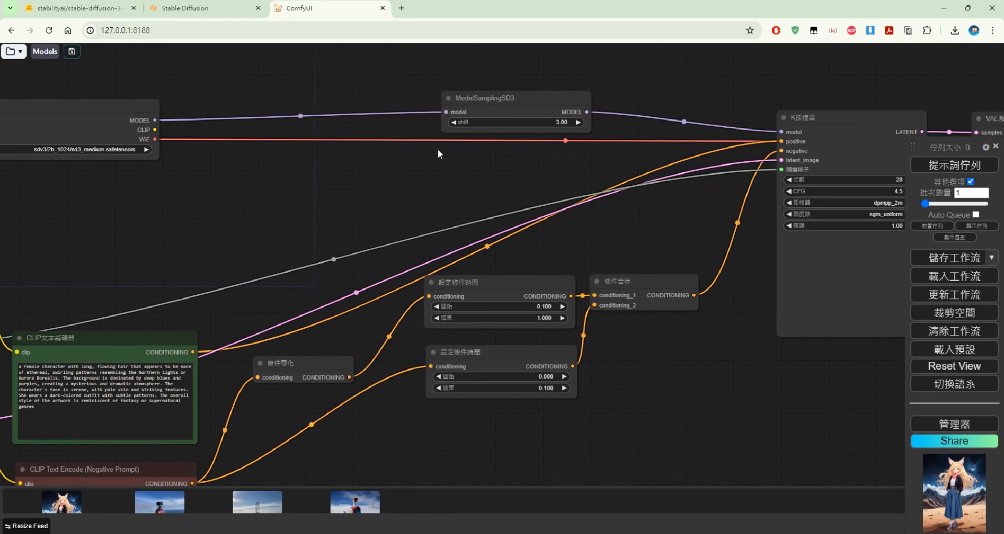
# Step: Check the shift value in the ModelSamplingSD3 node and review the checkpoint, TripleCLIPLoader and text encoder nodes
pyautogui.moveTo(562, 158); pyautogui.dragTo(623, 227)
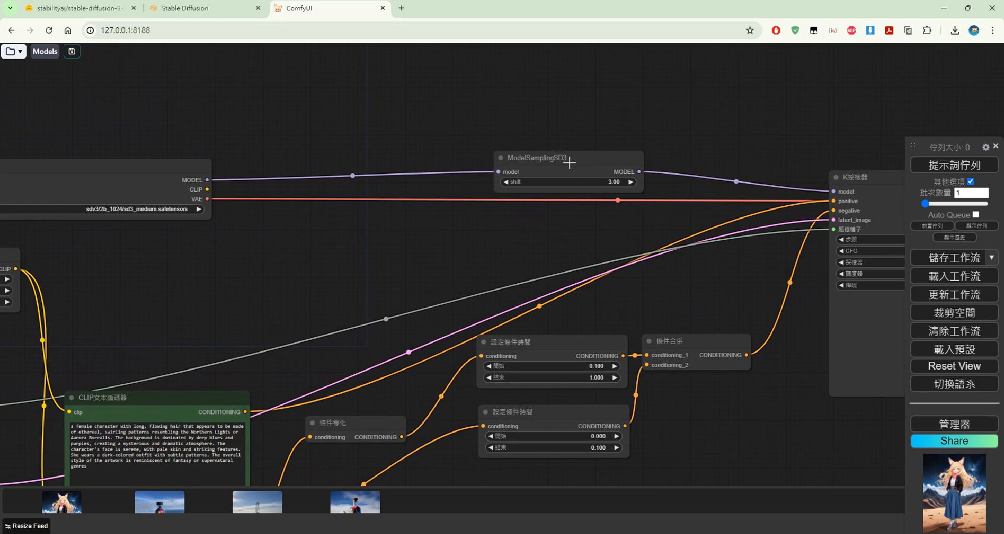
pyautogui.click(558, 183)
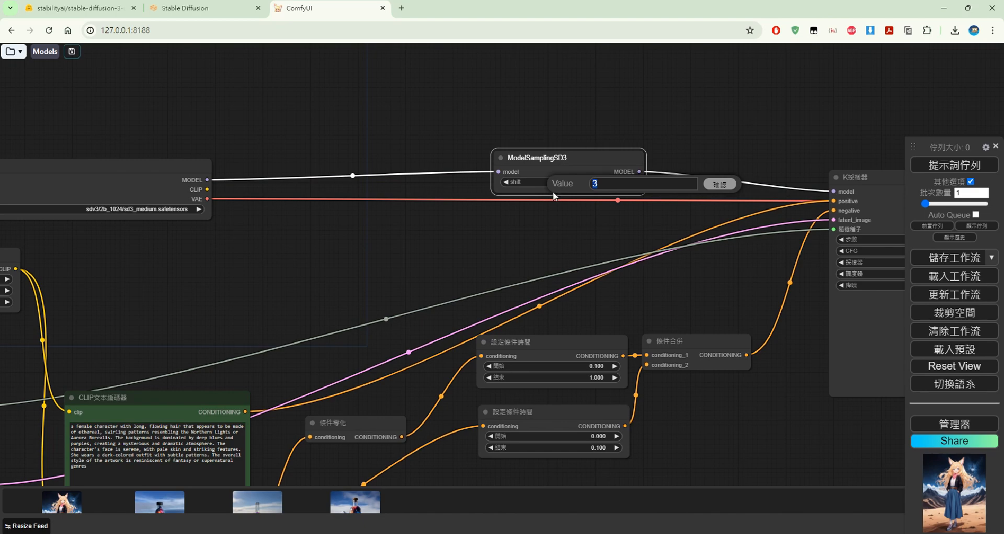
pyautogui.moveTo(533, 219); pyautogui.dragTo(531, 222)
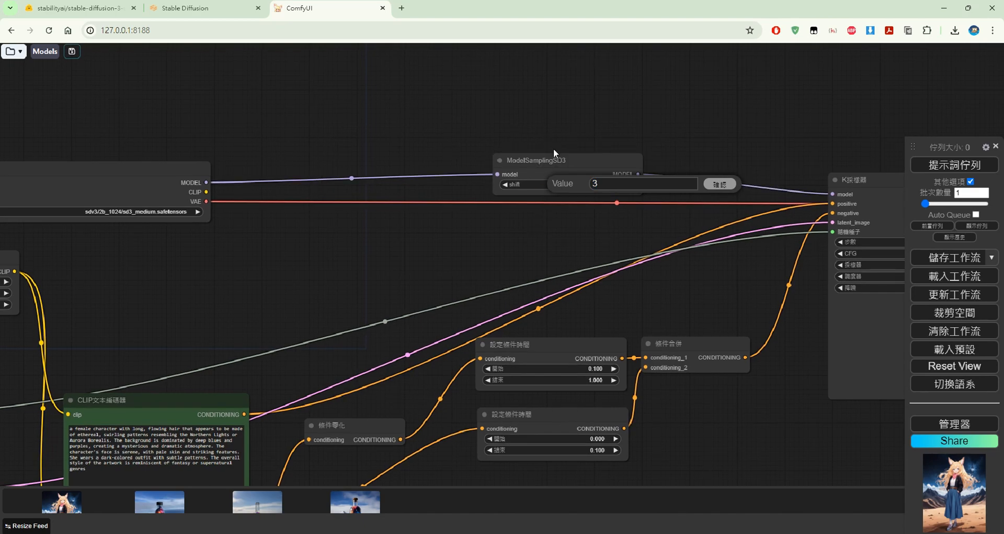
pyautogui.click(713, 183)
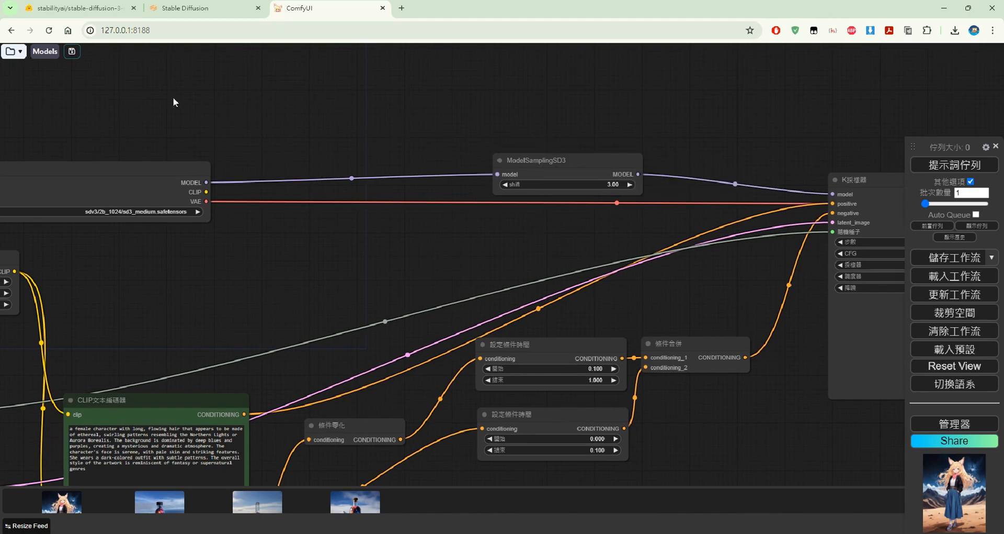
pyautogui.moveTo(215, 96); pyautogui.dragTo(365, 82)
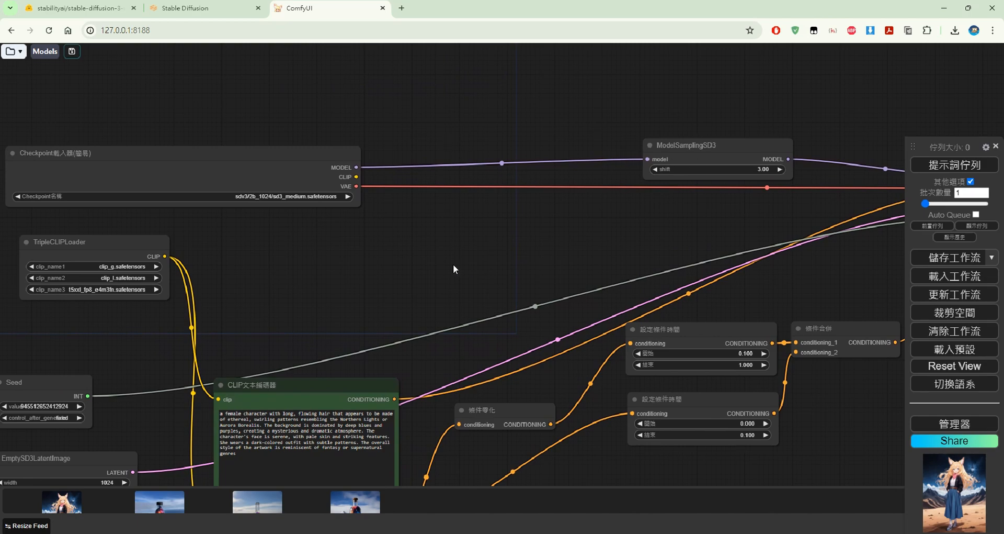
pyautogui.moveTo(453, 264); pyautogui.dragTo(684, 205)
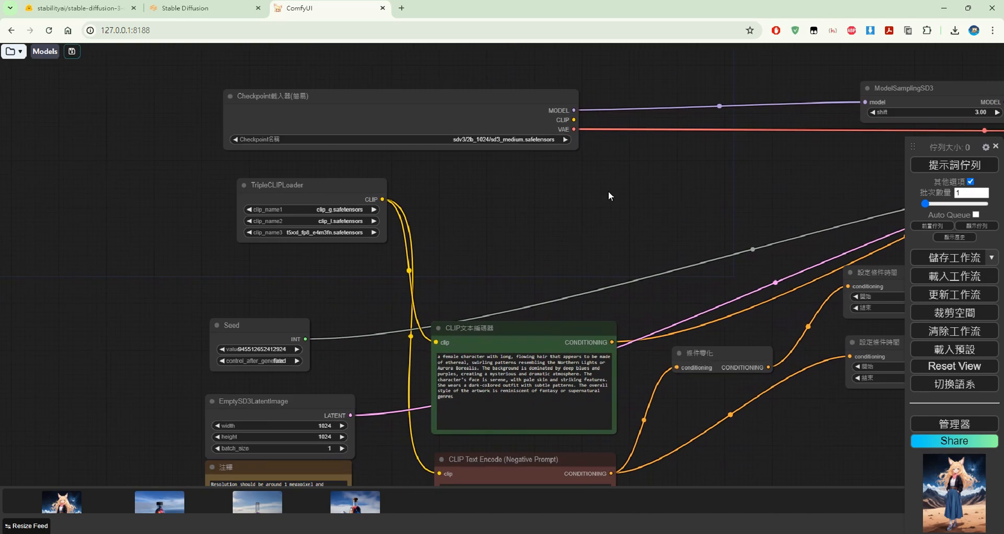
pyautogui.moveTo(608, 190); pyautogui.dragTo(478, 94)
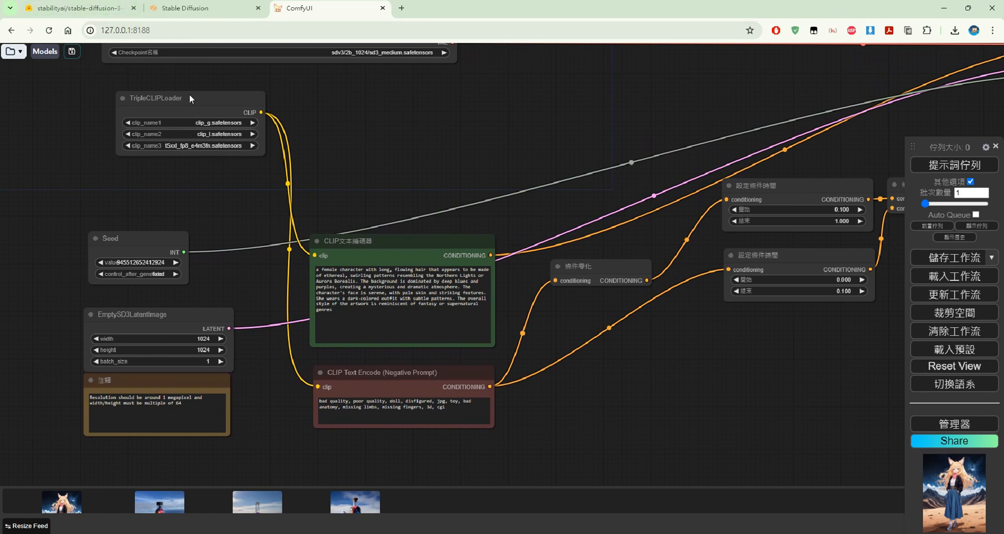
# Step: Clear the current workflow and load the second comfy_example_workflows_sd3_medium entry from the workspace's sd3 folder
pyautogui.click(942, 331)
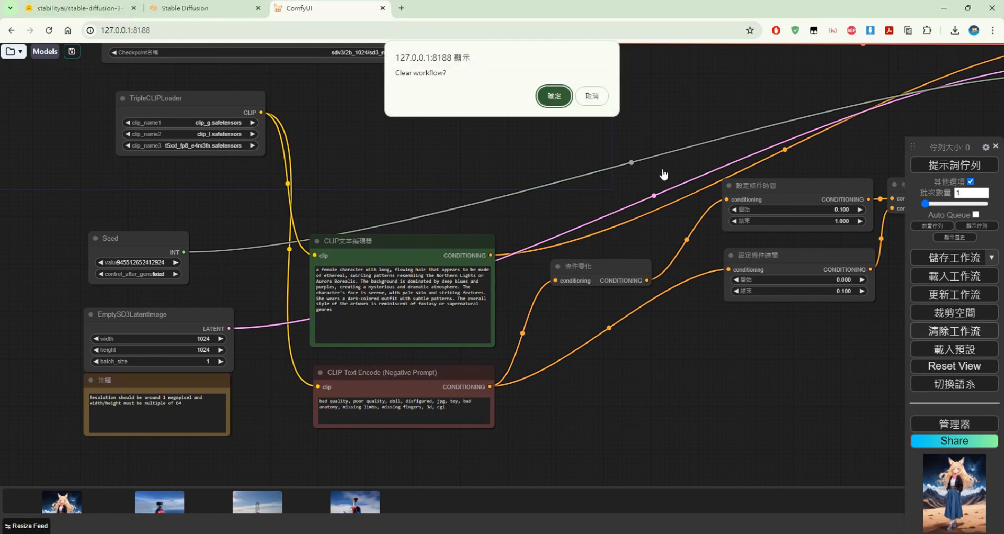
pyautogui.click(554, 95)
pyautogui.click(11, 51)
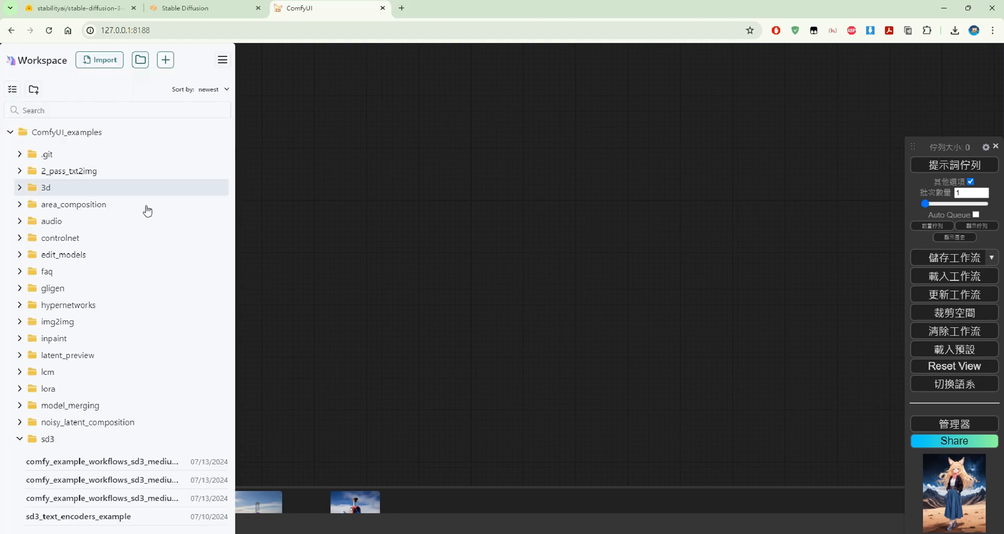
pyautogui.scroll(-1, 183, 398)
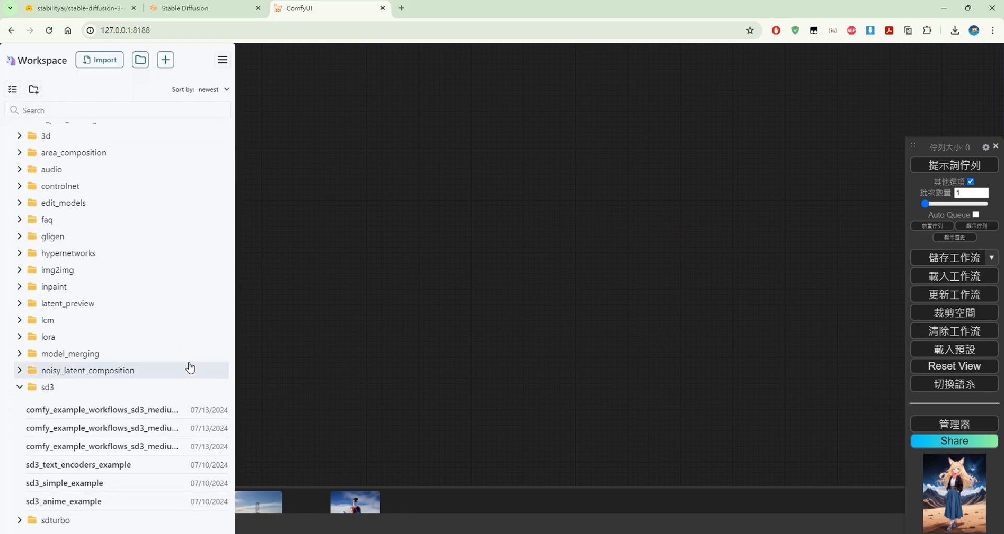
pyautogui.click(167, 433)
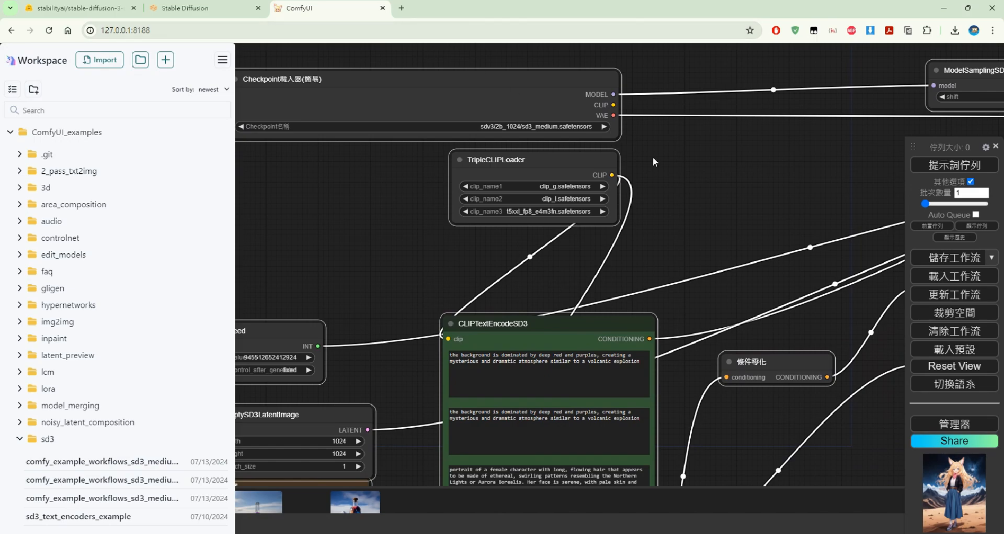
# Step: Move the CLIPTextEncodeSD3 node up and slightly right, farther from the negative prompt node
pyautogui.moveTo(679, 187); pyautogui.dragTo(443, 104)
pyautogui.moveTo(433, 217); pyautogui.dragTo(560, 142)
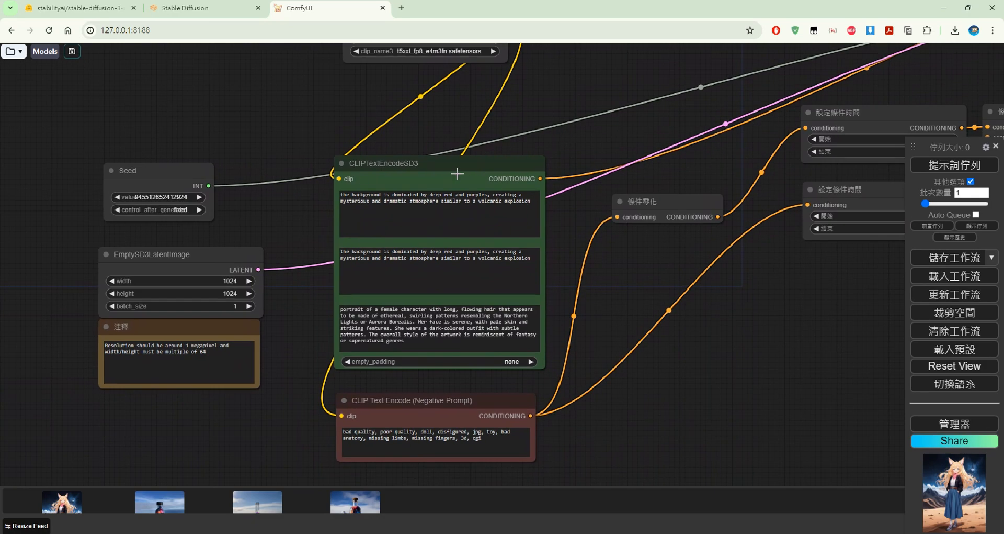
pyautogui.moveTo(452, 168); pyautogui.dragTo(484, 121)
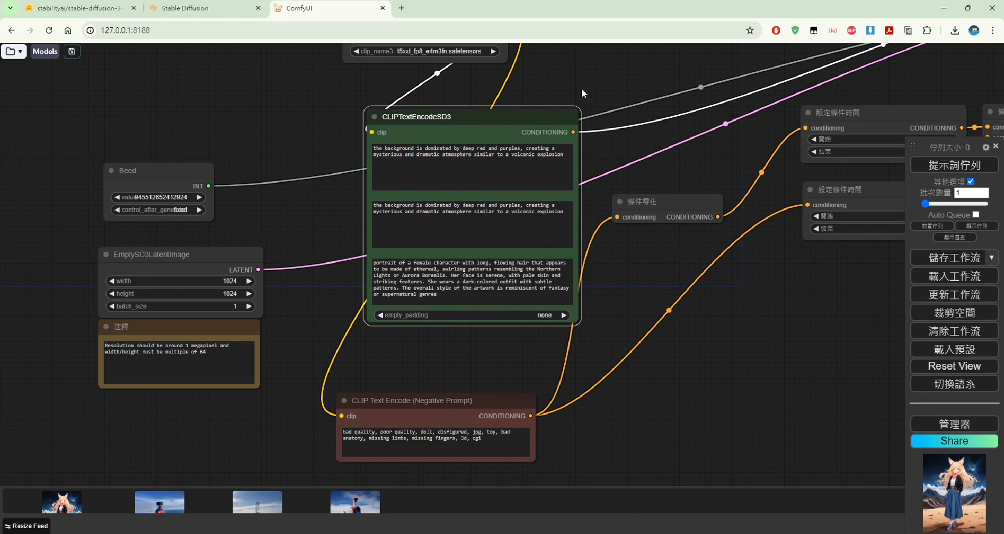
pyautogui.moveTo(613, 82); pyautogui.dragTo(606, 182)
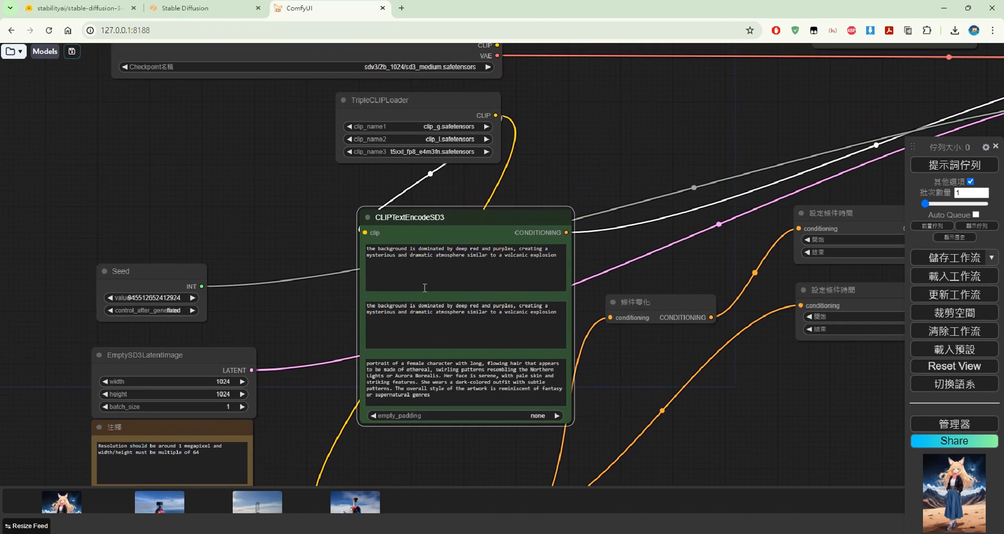
# Step: Examine the three CLIPTextEncodeSD3 prompts and follow the workflow through the conditioning nodes and sampler to the image preview
pyautogui.click(435, 396)
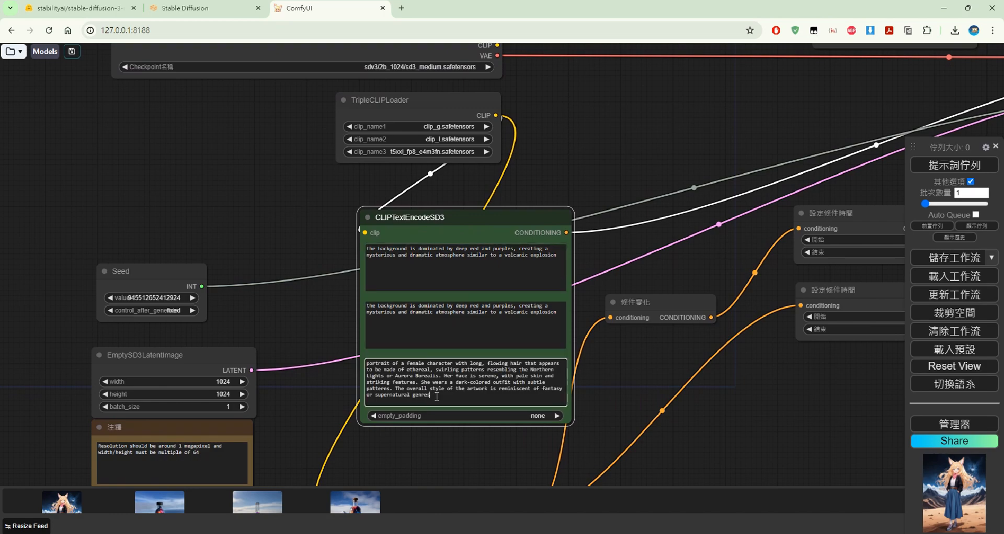
pyautogui.moveTo(795, 343); pyautogui.dragTo(526, 202)
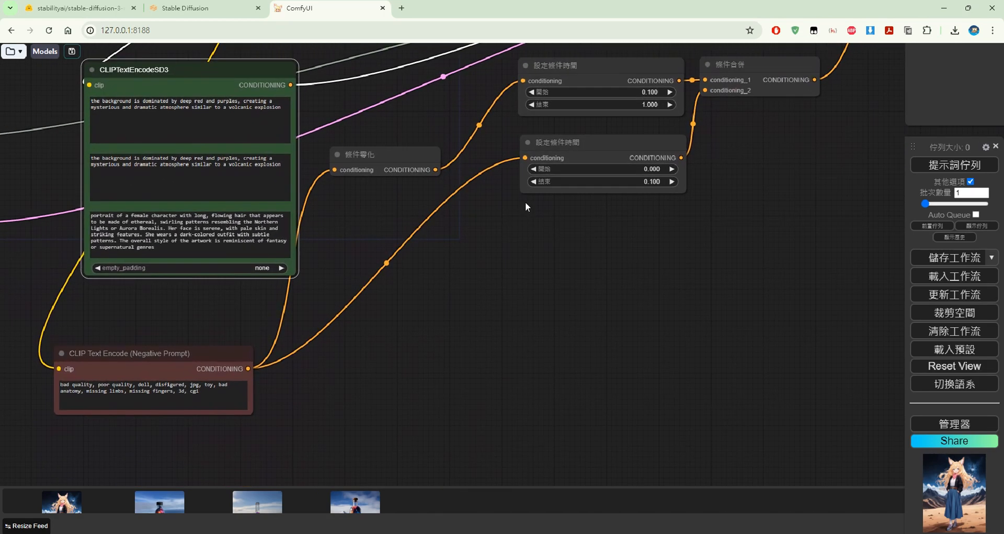
pyautogui.moveTo(741, 203); pyautogui.dragTo(629, 284)
pyautogui.moveTo(702, 254); pyautogui.dragTo(504, 361)
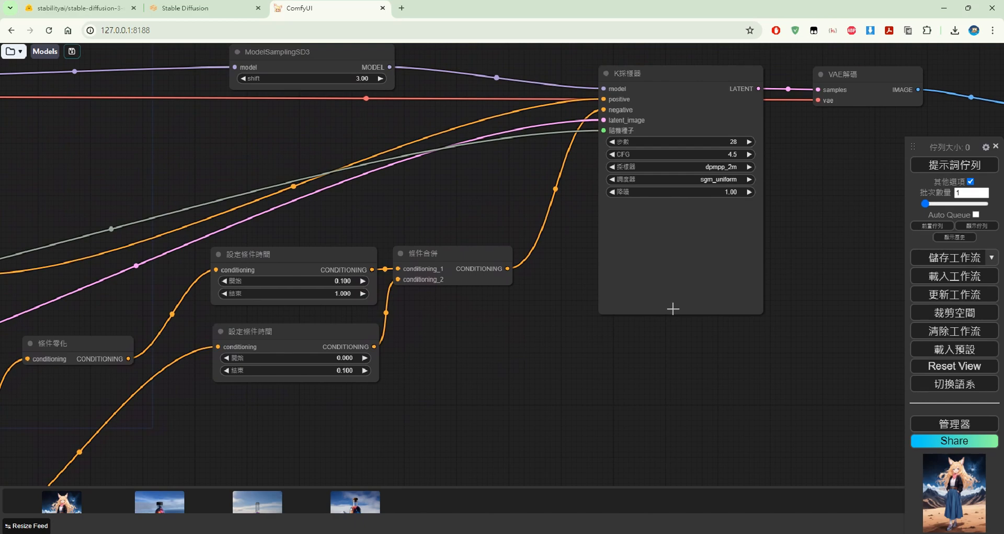
pyautogui.moveTo(764, 313); pyautogui.dragTo(566, 254)
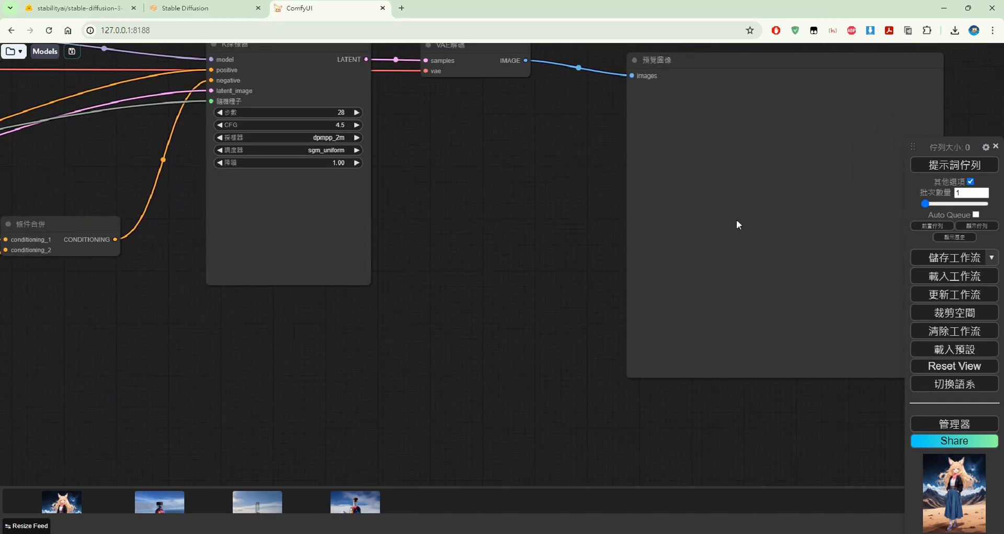
pyautogui.moveTo(504, 142); pyautogui.dragTo(803, 184)
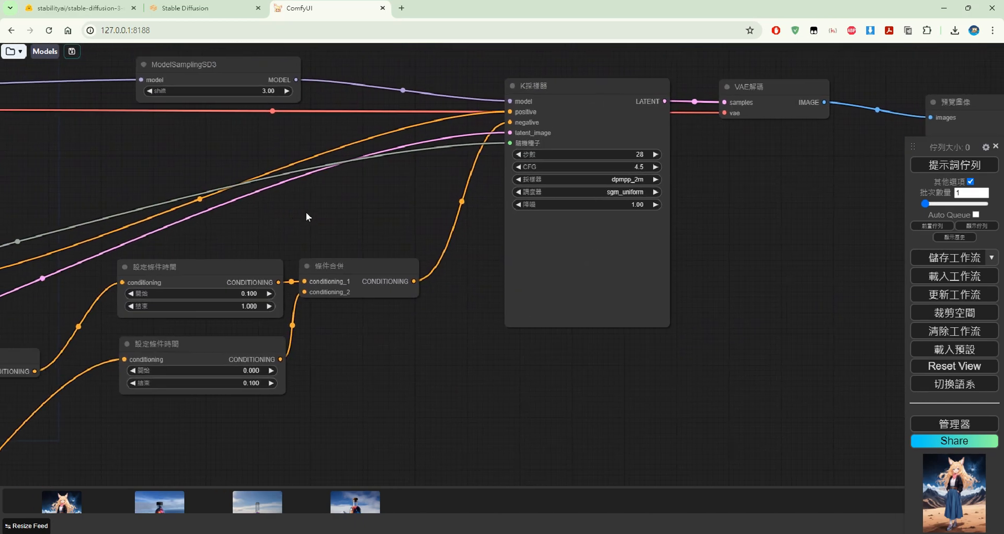
pyautogui.moveTo(307, 216); pyautogui.dragTo(565, 245)
pyautogui.moveTo(224, 325); pyautogui.dragTo(481, 327)
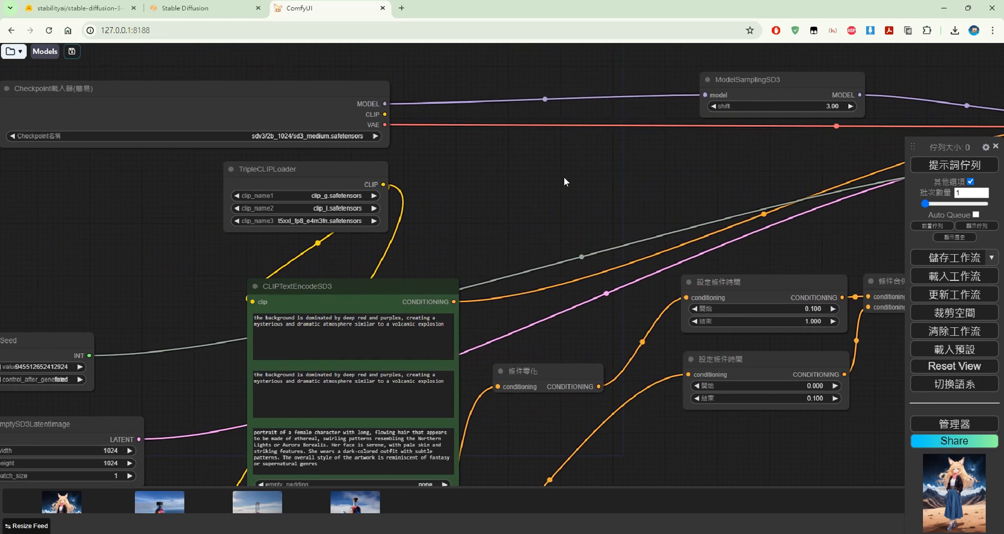
pyautogui.moveTo(643, 167); pyautogui.dragTo(676, 118)
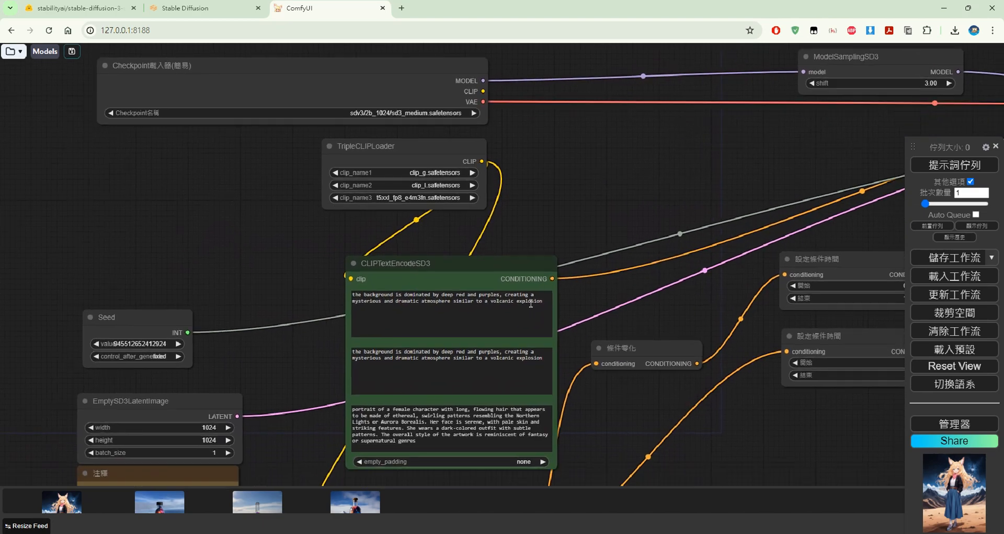
# Step: Translate the first CLIPTextEncodeSD3 prompt into Traditional Chinese in Google Translate, and return to the ComfyUI workflow
pyautogui.moveTo(548, 300); pyautogui.dragTo(352, 294)
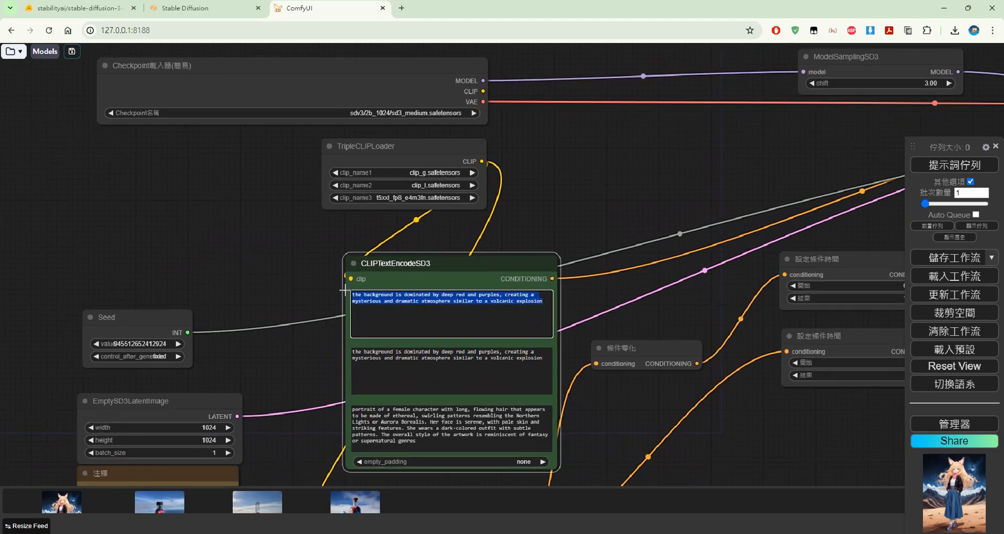
pyautogui.rightClick(421, 295)
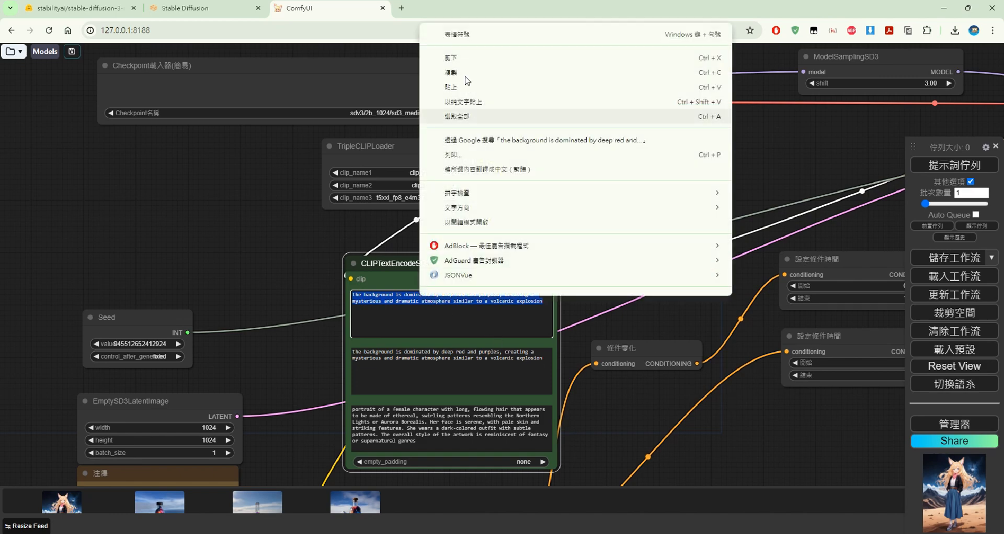
pyautogui.click(487, 169)
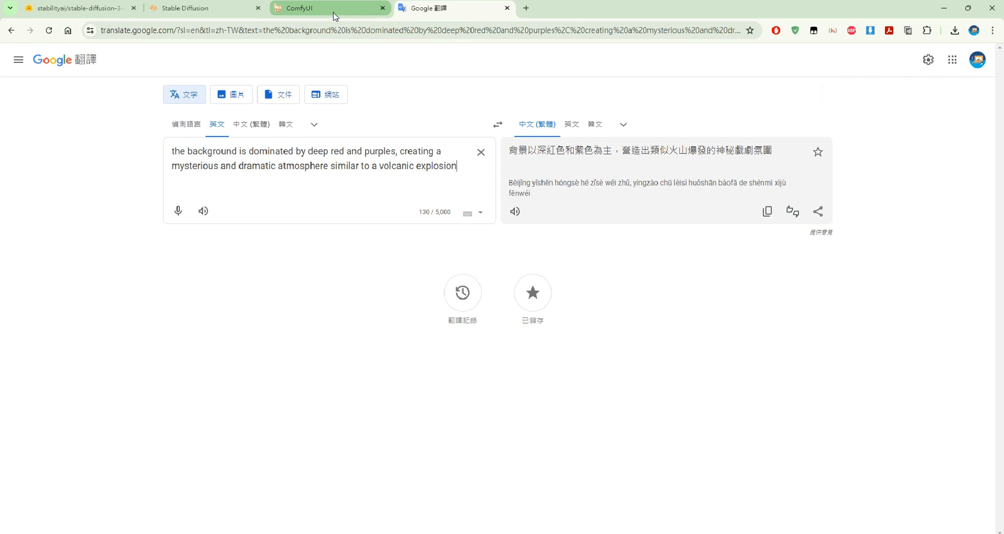
pyautogui.click(335, 16)
# Step: Translate the second CLIPTextEncodeSD3 prompt into Traditional Chinese in Google Translate, replacing the earlier text, and return to ComfyUI
pyautogui.click(531, 370)
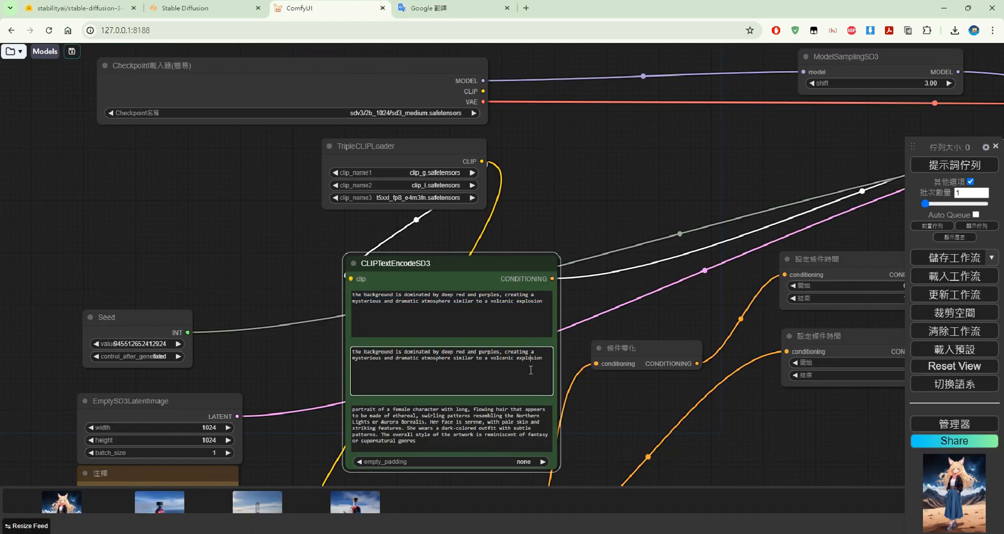
pyautogui.hotkey('ctrl', 'a')
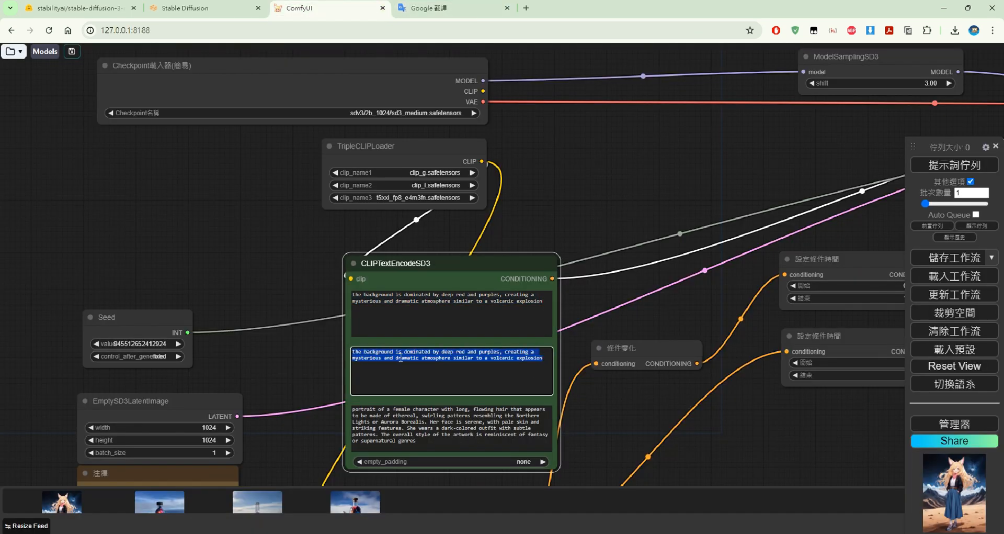
pyautogui.rightClick(405, 358)
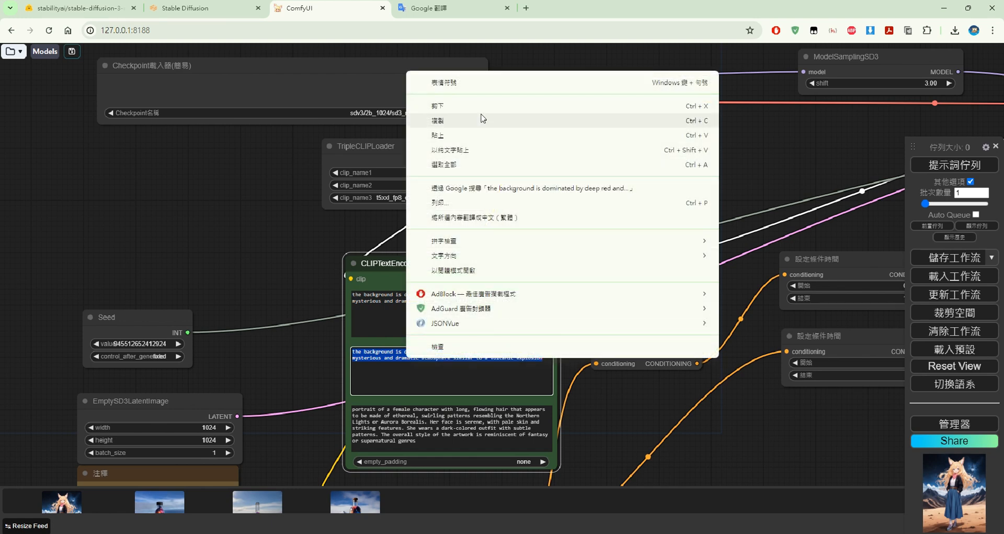
pyautogui.click(430, 116)
pyautogui.click(439, 12)
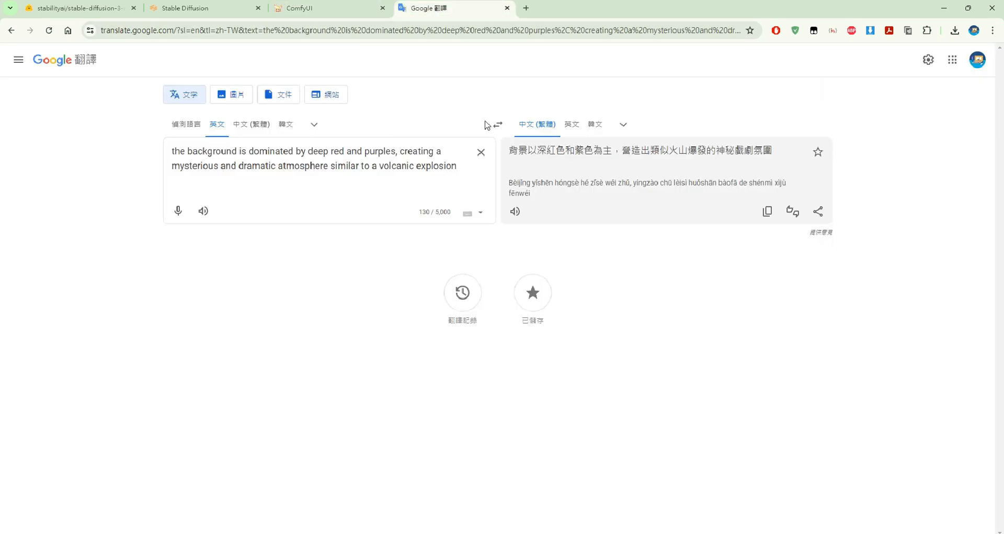
pyautogui.click(478, 157)
pyautogui.rightClick(432, 161)
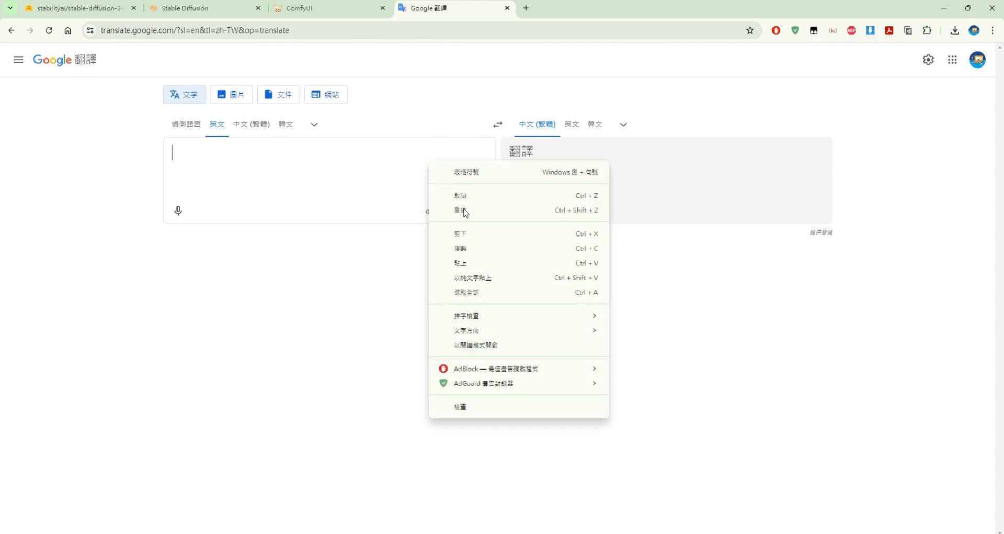
pyautogui.click(479, 262)
pyautogui.click(309, 14)
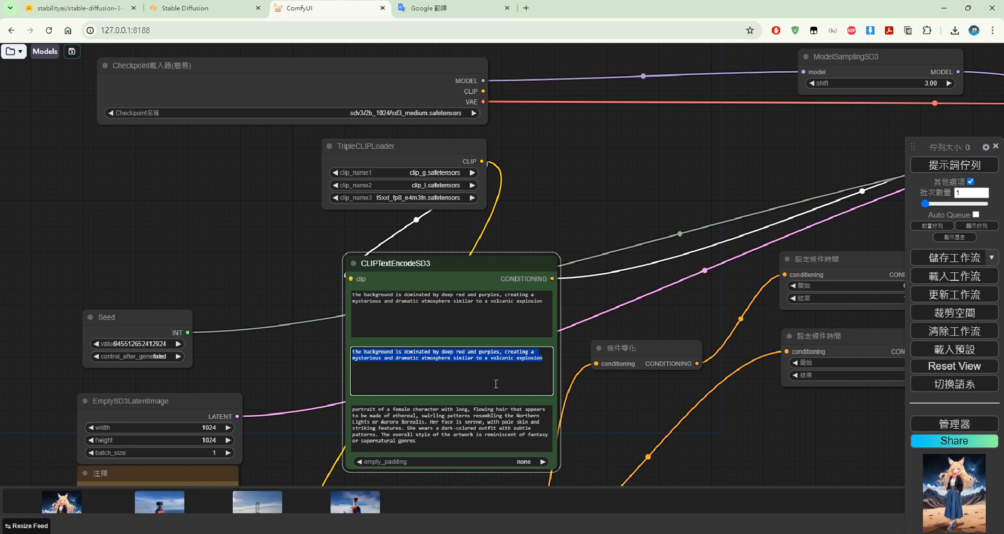
# Step: Translate the third CLIPTextEncodeSD3 prompt, the female character portrait, into Traditional Chinese in Google Translate, and switch back to ComfyUI
pyautogui.moveTo(466, 446); pyautogui.dragTo(342, 403)
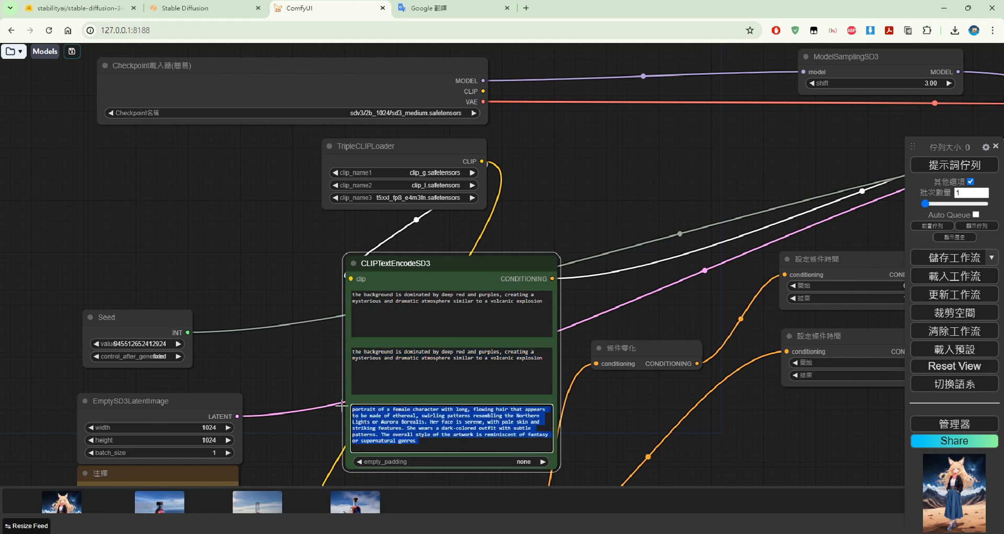
pyautogui.rightClick(408, 412)
pyautogui.click(574, 174)
pyautogui.click(476, 20)
pyautogui.click(479, 152)
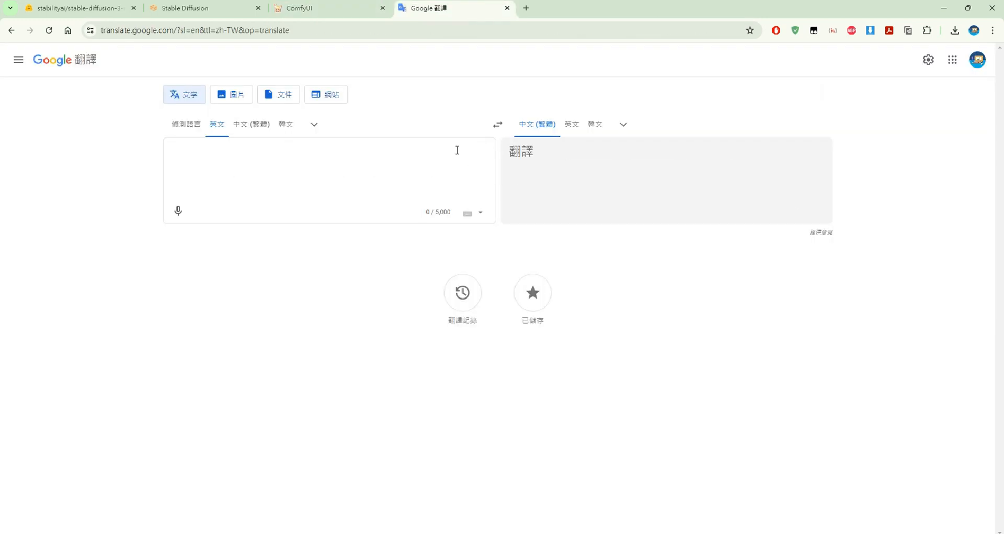
pyautogui.rightClick(457, 150)
pyautogui.click(513, 250)
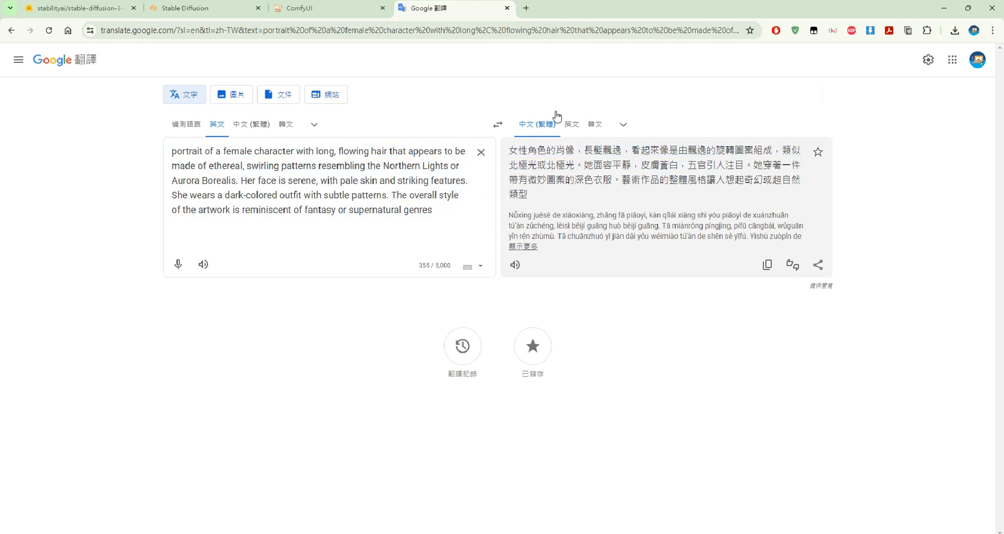
pyautogui.click(339, 9)
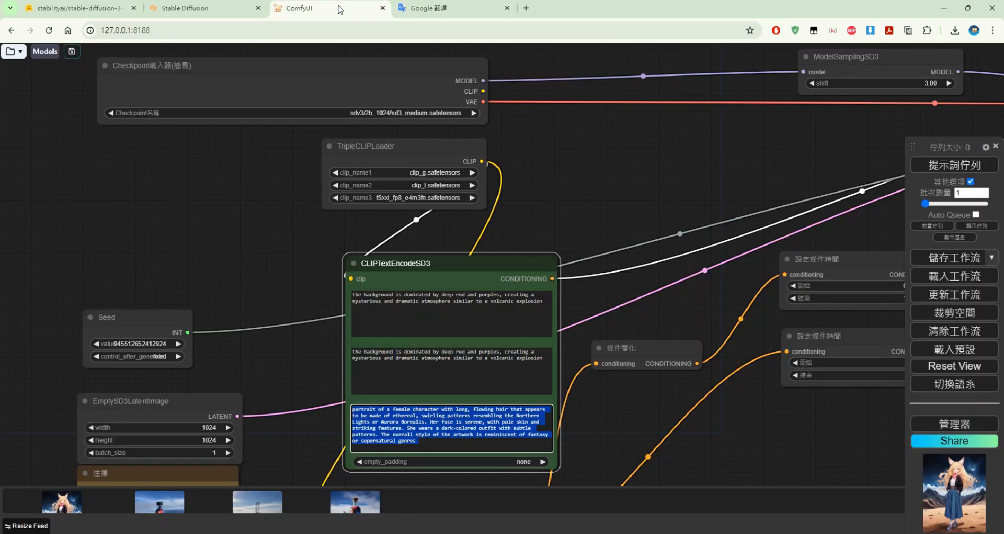
# Step: Filter the checkpoint loader's models by SD3 and choose sd3/sd3_medium.safetensors as the checkpoint
pyautogui.click(586, 184)
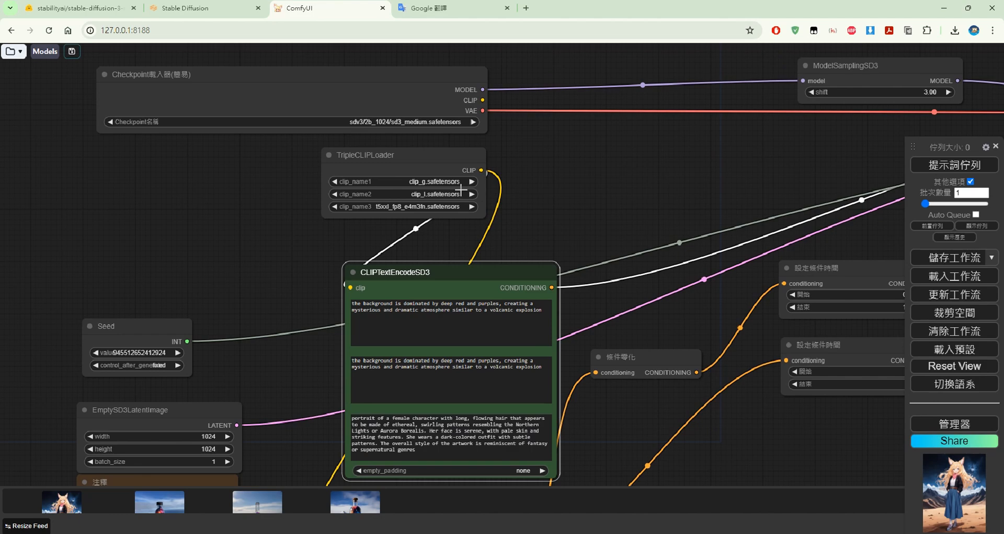
pyautogui.click(399, 121)
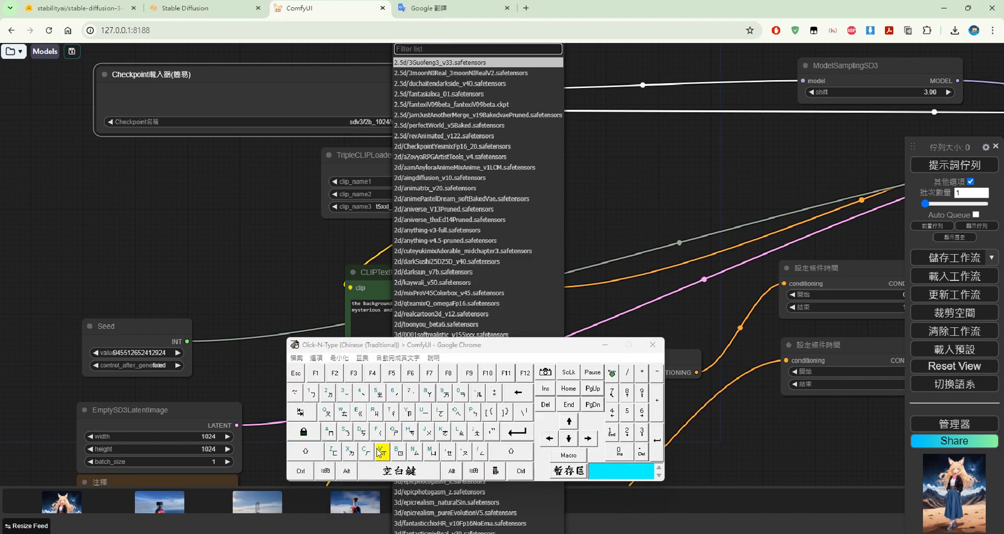
pyautogui.click(318, 451)
pyautogui.click(345, 432)
pyautogui.click(361, 431)
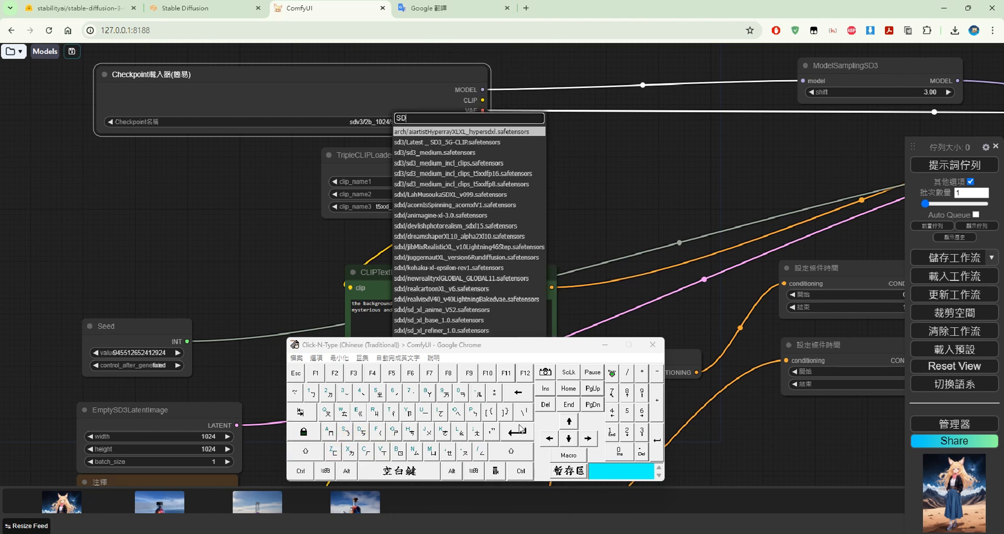
pyautogui.click(642, 433)
pyautogui.click(605, 344)
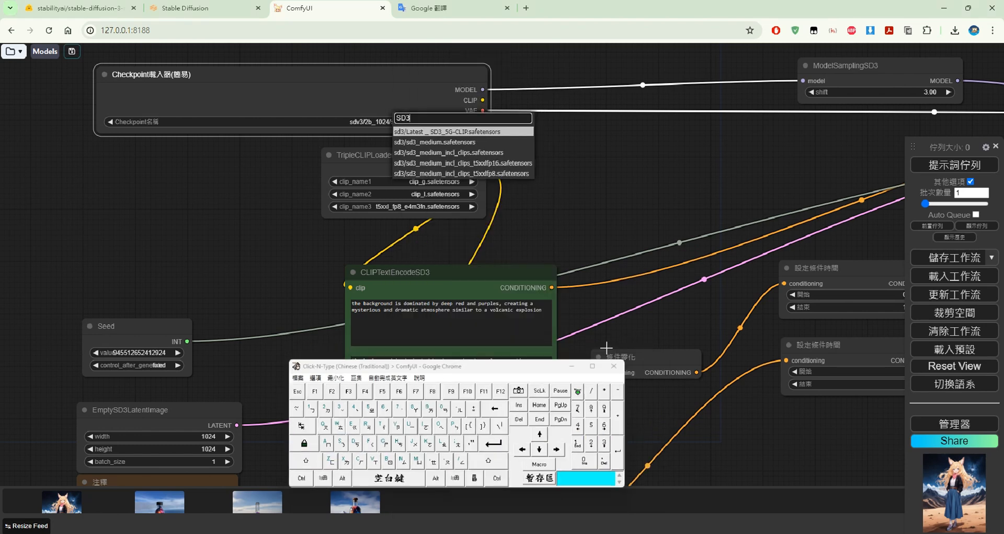
pyautogui.click(441, 143)
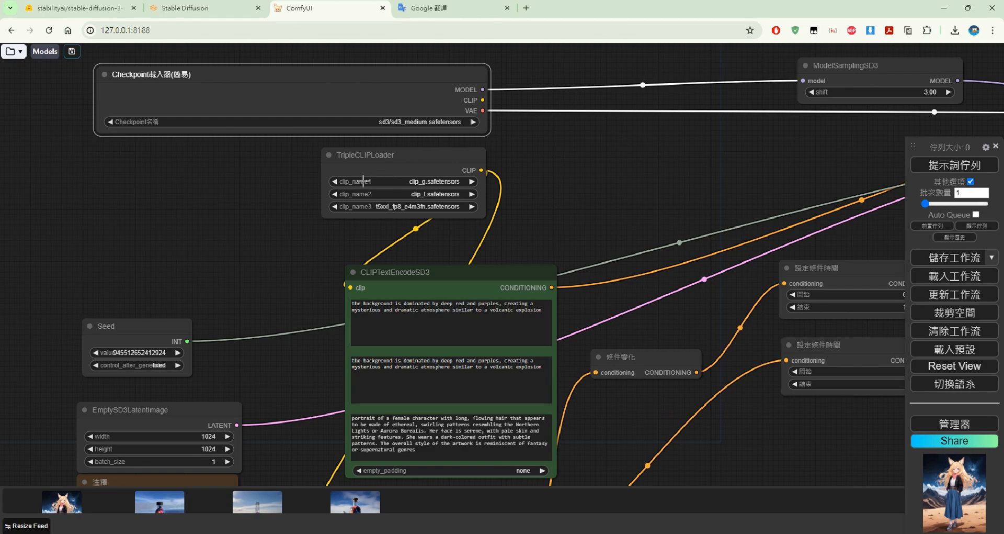
# Step: Set the sampler node's CFG to 2.5
pyautogui.moveTo(428, 161); pyautogui.dragTo(203, 166)
pyautogui.moveTo(469, 216); pyautogui.dragTo(236, 161)
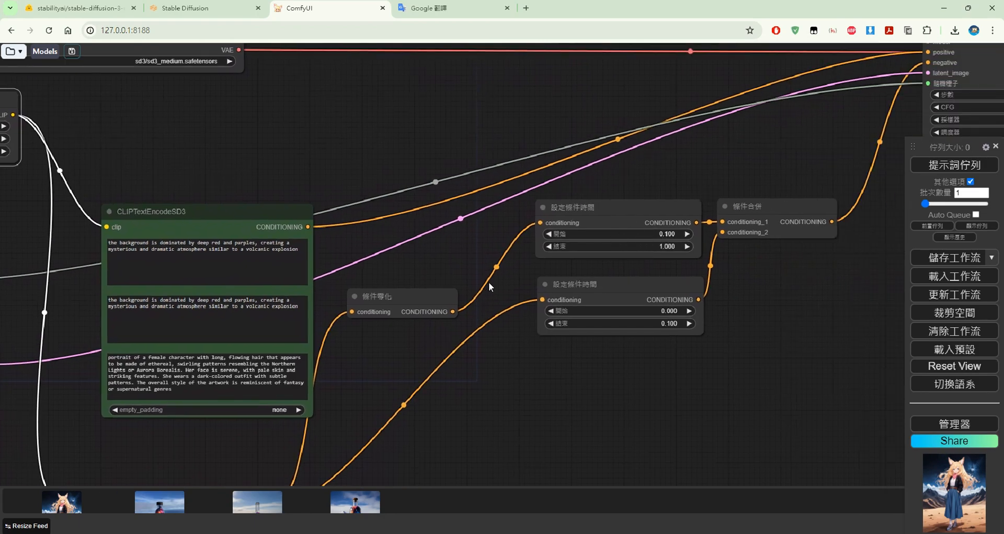
pyautogui.moveTo(749, 349); pyautogui.dragTo(597, 408)
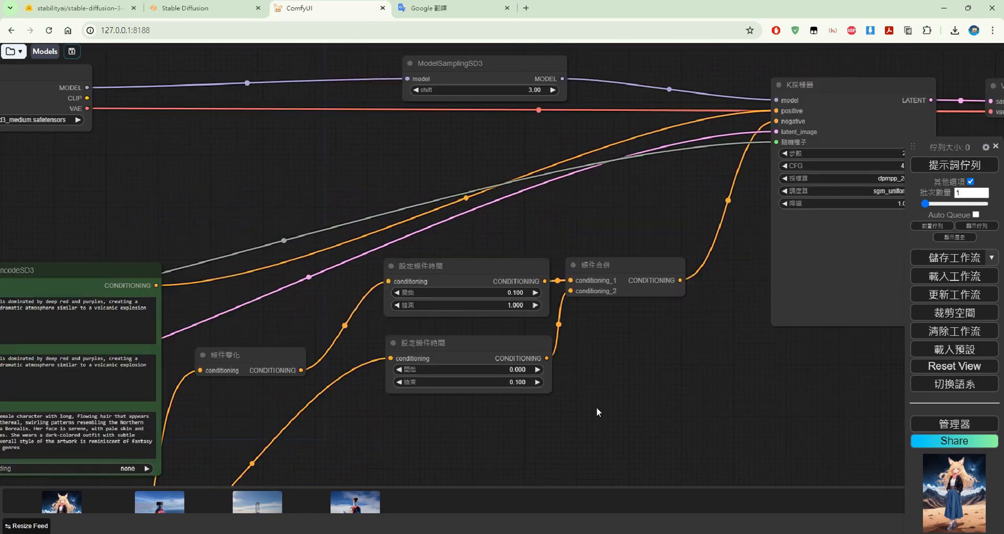
pyautogui.moveTo(760, 375); pyautogui.dragTo(687, 386)
pyautogui.moveTo(792, 386); pyautogui.dragTo(671, 434)
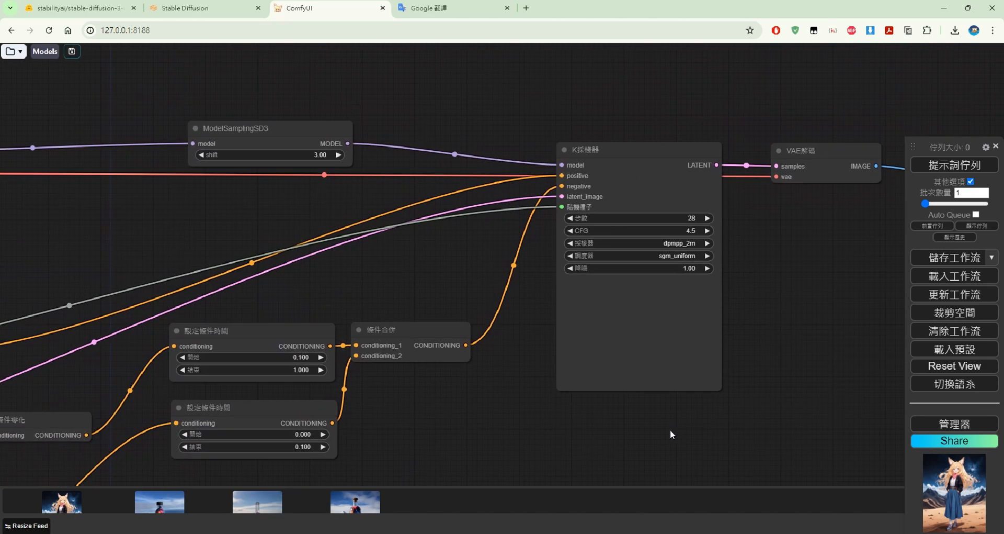
pyautogui.click(685, 230)
pyautogui.click(370, 532)
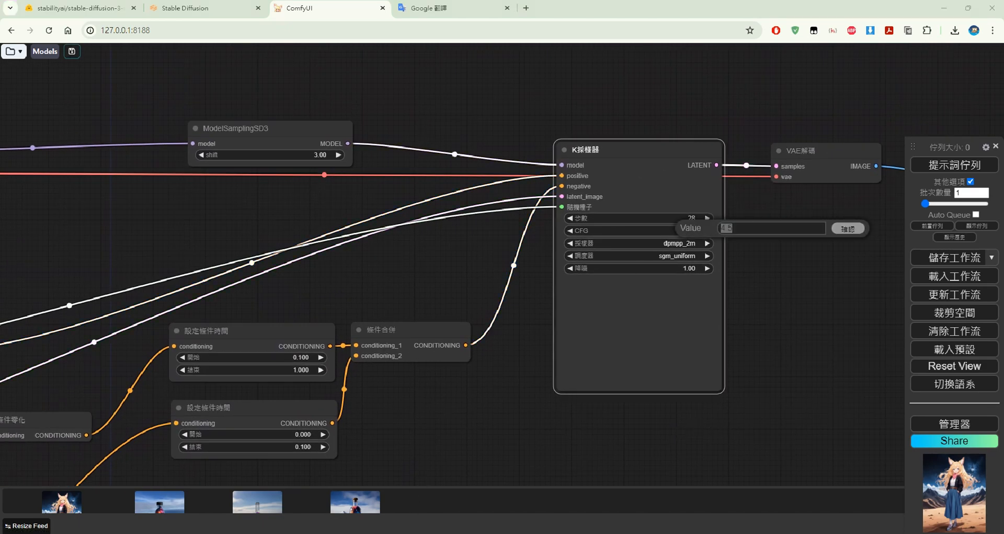
pyautogui.click(627, 431)
pyautogui.click(642, 451)
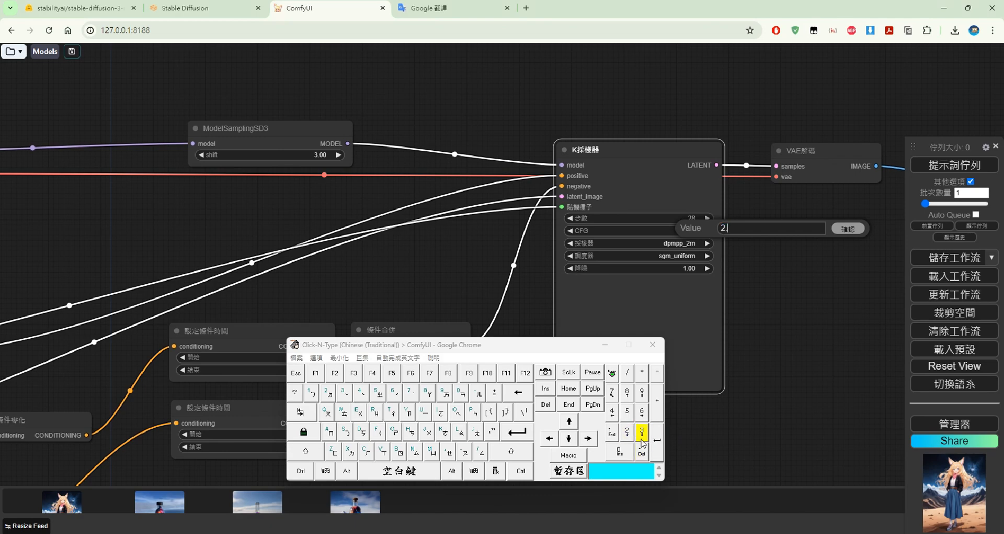
pyautogui.click(627, 411)
pyautogui.click(657, 442)
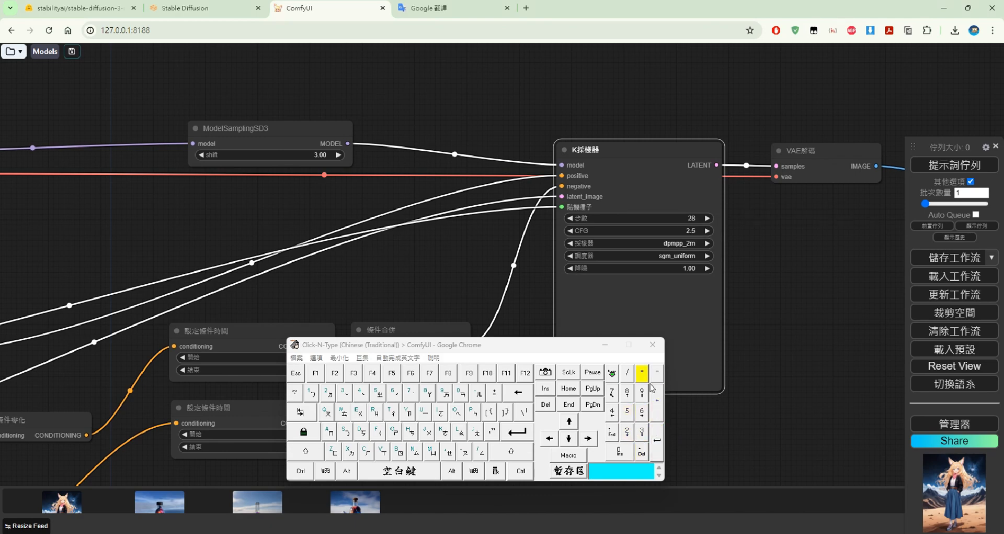
pyautogui.click(611, 345)
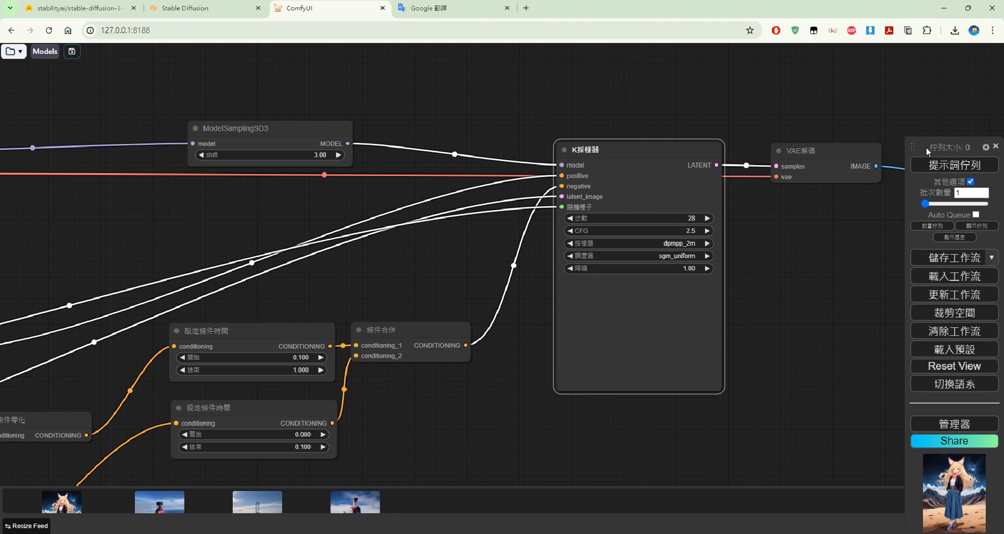
# Step: Queue the workflow for generation and inspect the resulting portrait in the image preview node
pyautogui.click(940, 169)
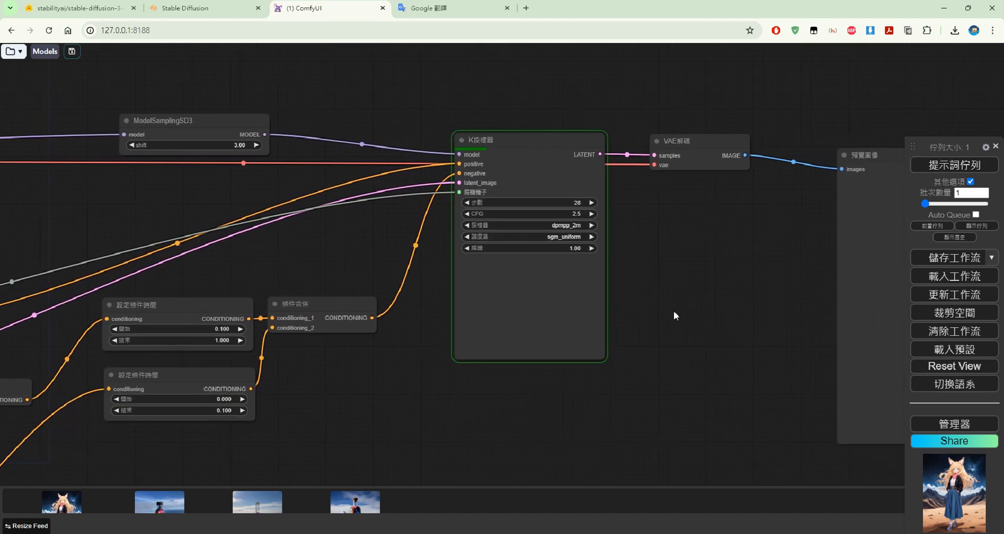
pyautogui.moveTo(674, 311); pyautogui.dragTo(603, 305)
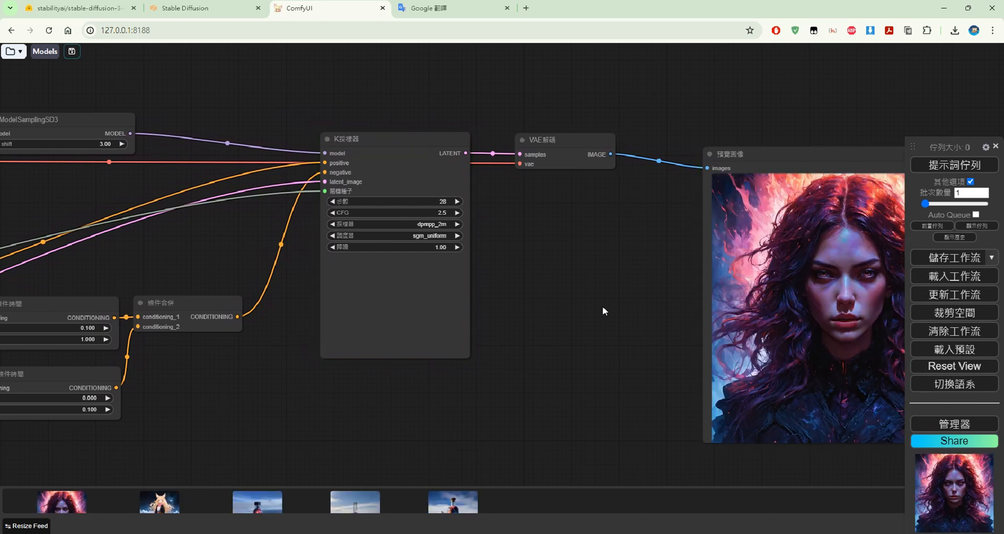
pyautogui.moveTo(606, 310); pyautogui.dragTo(485, 278)
# Step: Return to the prompt nodes and move the green CLIPTextEncodeSD3 node slightly left, closer to the TripleCLIPLoader
pyautogui.moveTo(375, 385); pyautogui.dragTo(785, 309)
pyautogui.moveTo(109, 191); pyautogui.dragTo(556, 202)
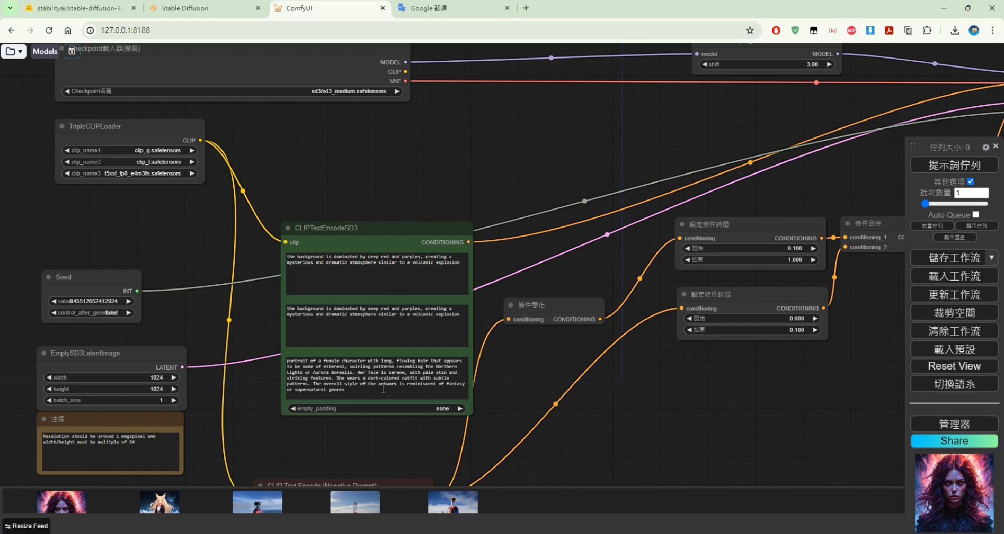
pyautogui.moveTo(673, 378); pyautogui.dragTo(706, 381)
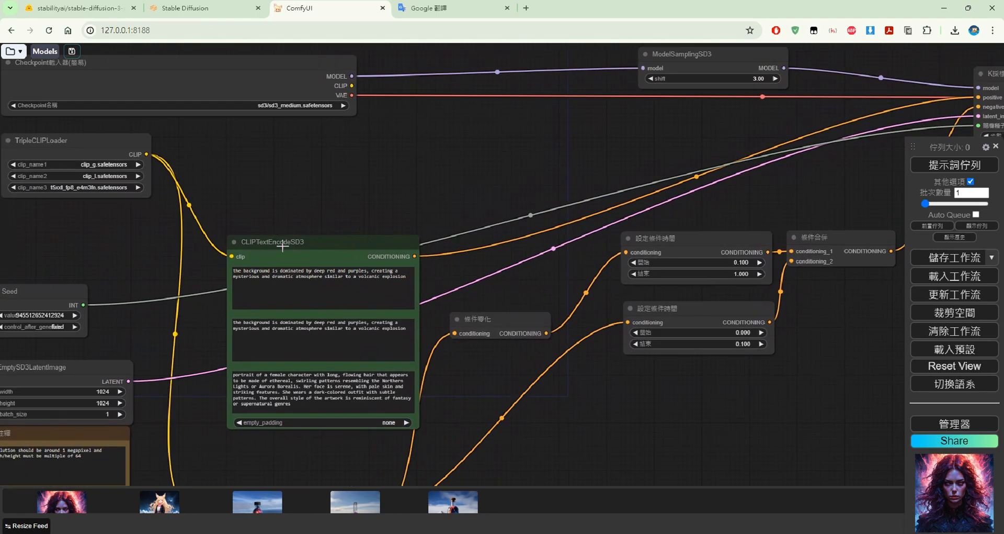
pyautogui.moveTo(282, 242); pyautogui.dragTo(242, 239)
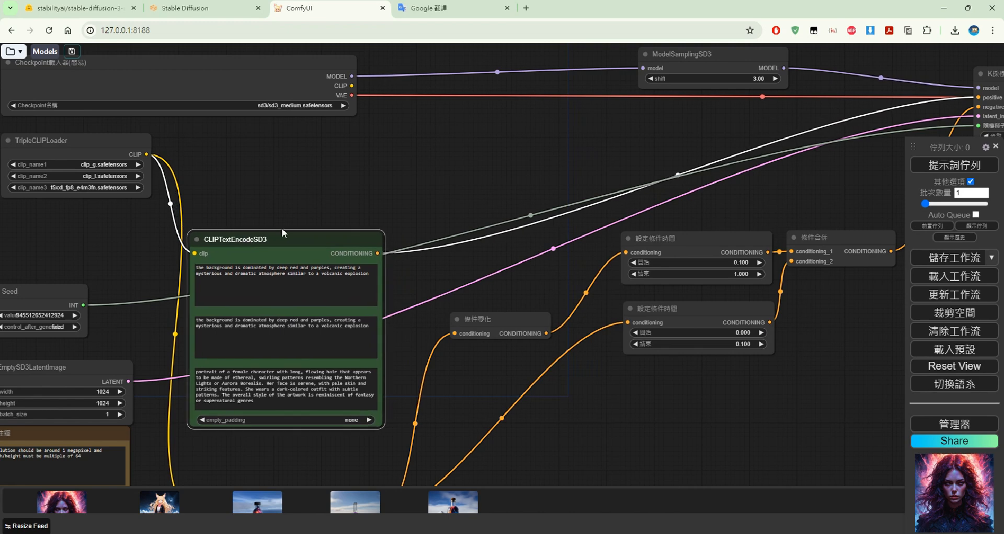
# Step: Add an empty CLIPTextEncodeSD3 node from the advanced conditioning category and place it to the right of the green prompt node
pyautogui.rightClick(331, 145)
pyautogui.click(367, 146)
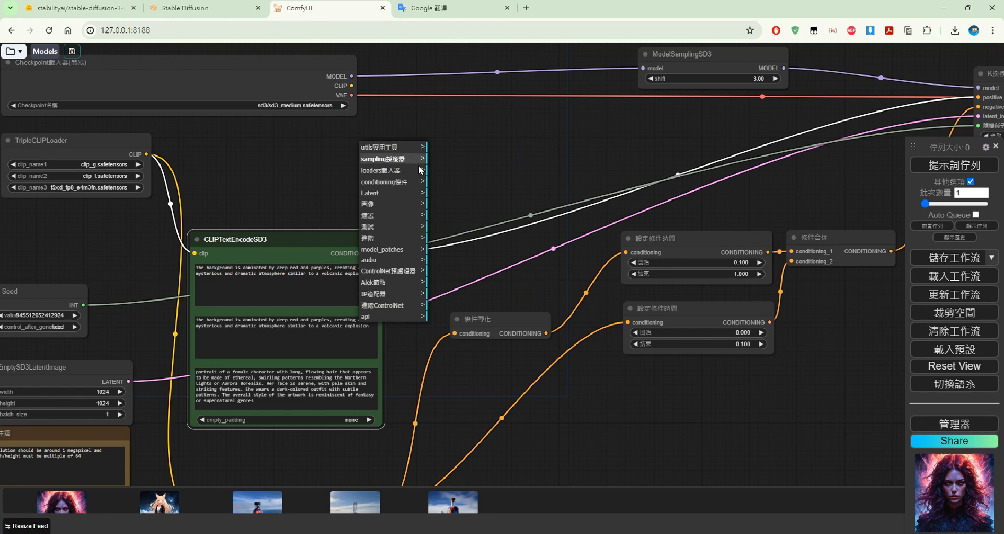
pyautogui.click(393, 238)
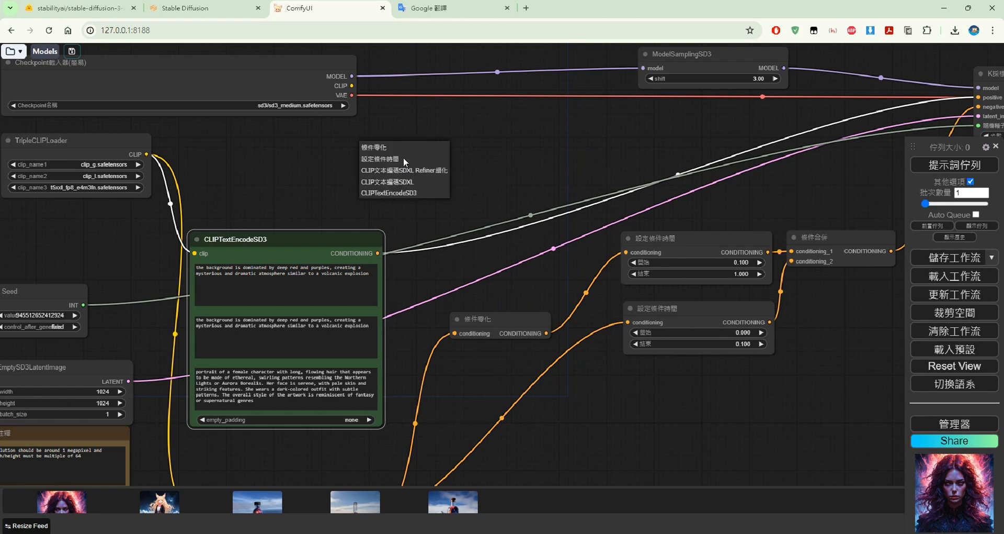
pyautogui.click(403, 158)
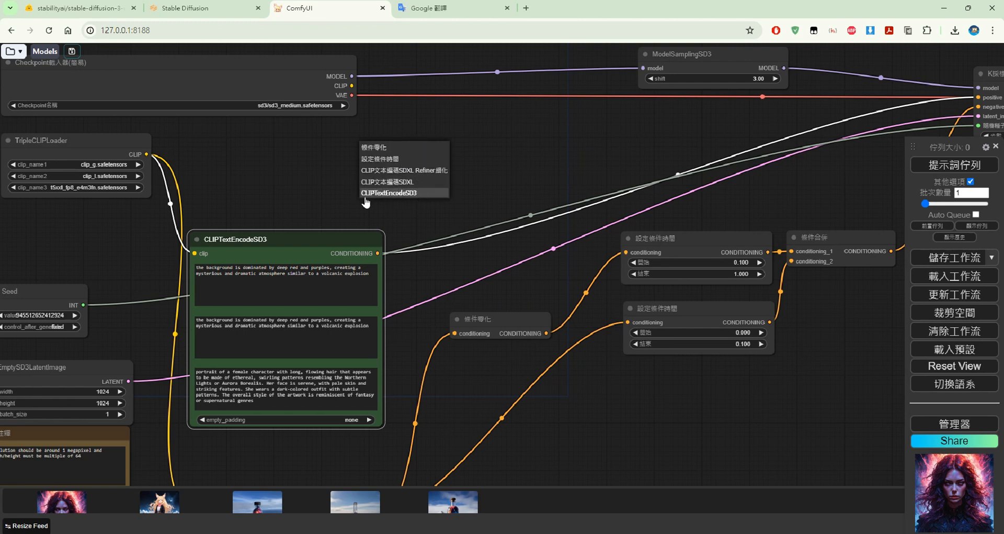
pyautogui.click(419, 199)
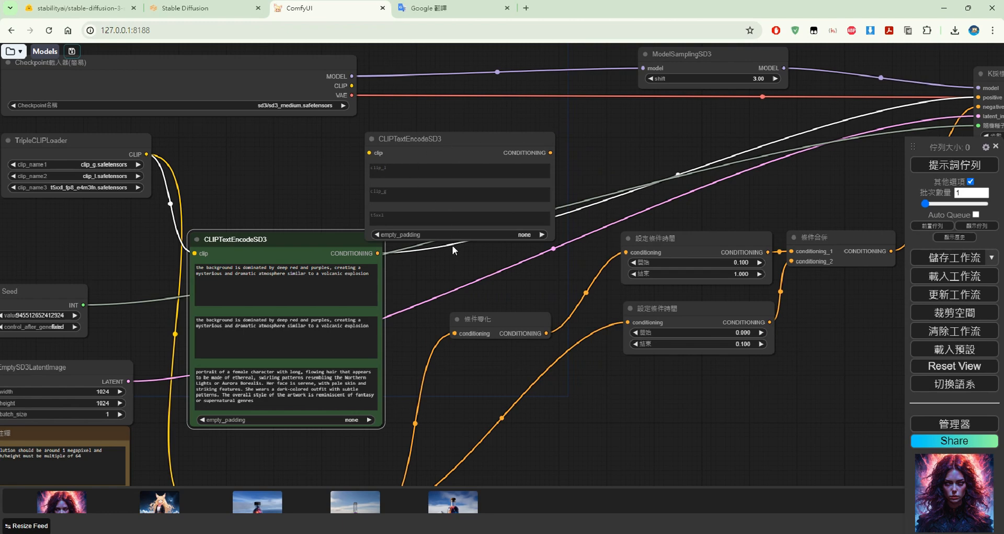
pyautogui.moveTo(456, 239); pyautogui.dragTo(522, 307)
# Step: Compare the empty node's clip_l, clip_g and t5xxl fields with the three prompts in the green CLIPTextEncodeSD3 node
pyautogui.click(474, 239)
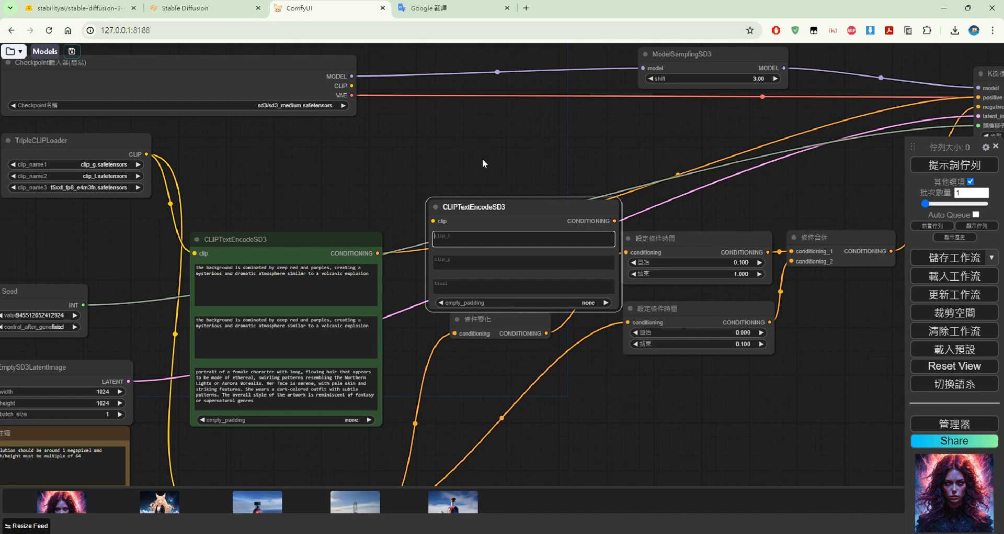
pyautogui.scroll(3, 484, 160)
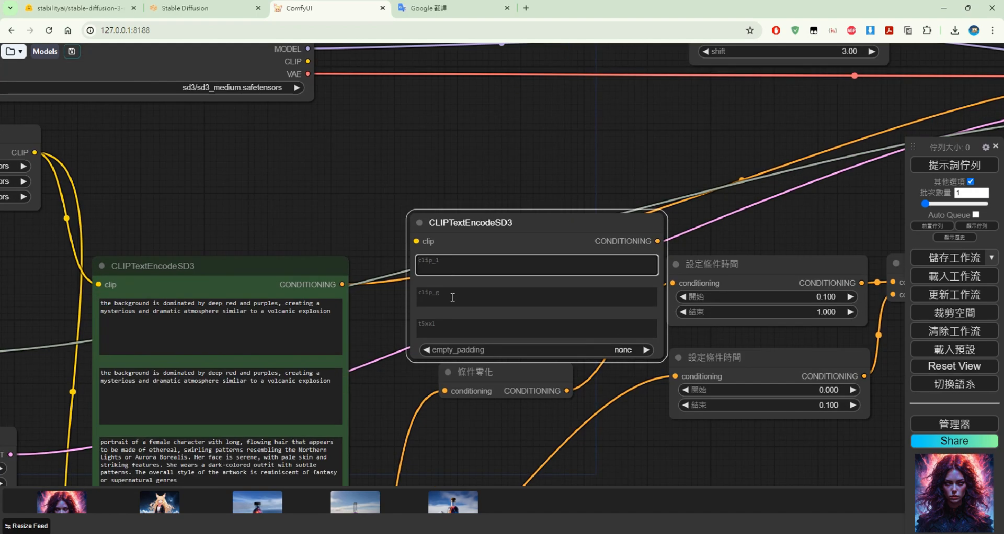
pyautogui.click(447, 324)
pyautogui.moveTo(360, 216); pyautogui.dragTo(550, 134)
pyautogui.click(433, 239)
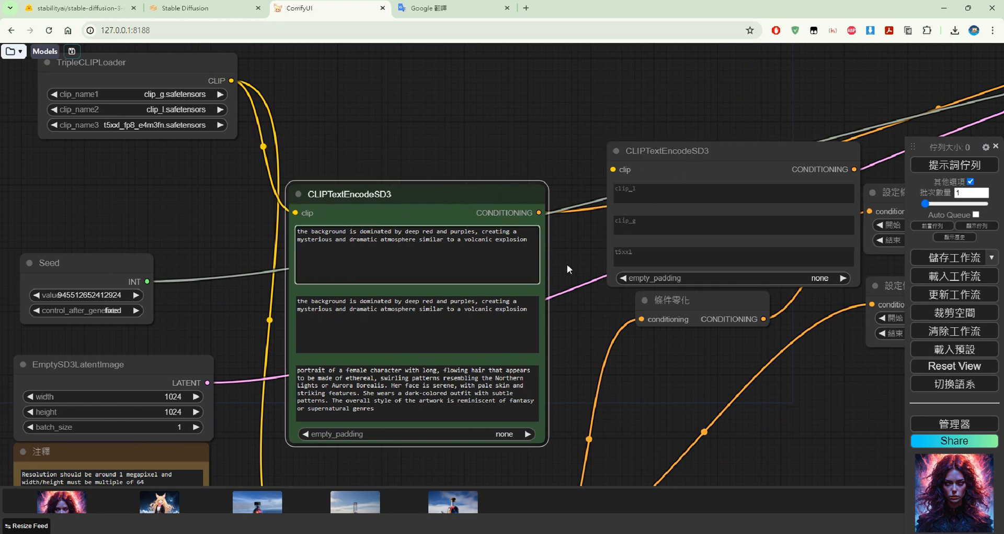
pyautogui.click(702, 254)
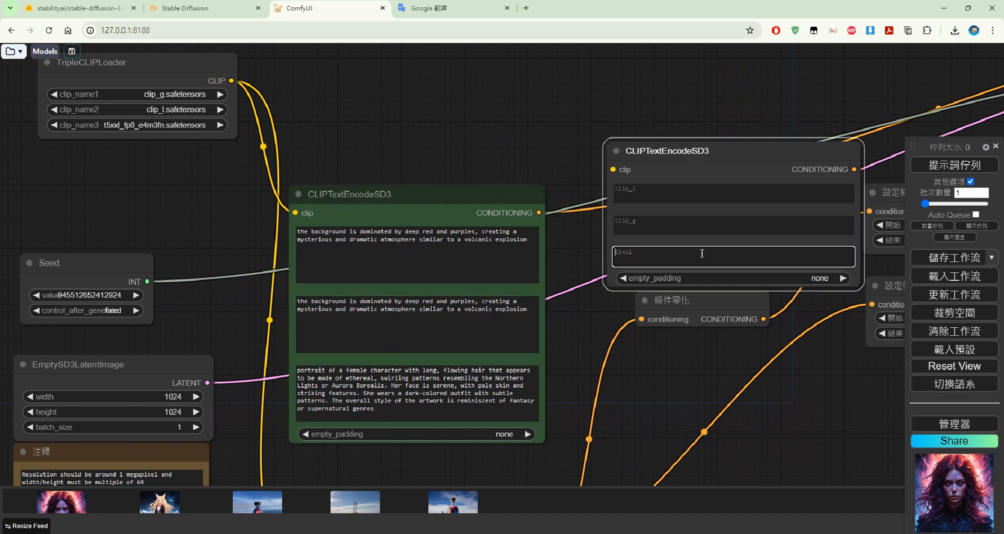
# Step: Remove the empty CLIPTextEncodeSD3 node beside the green prompt node
pyautogui.click(459, 364)
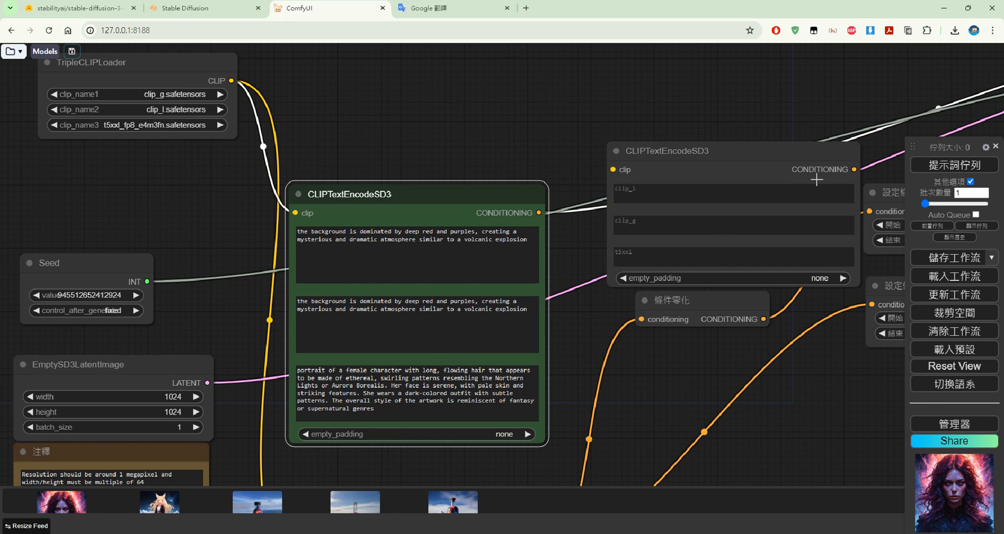
pyautogui.moveTo(776, 152); pyautogui.dragTo(679, 78)
pyautogui.rightClick(677, 78)
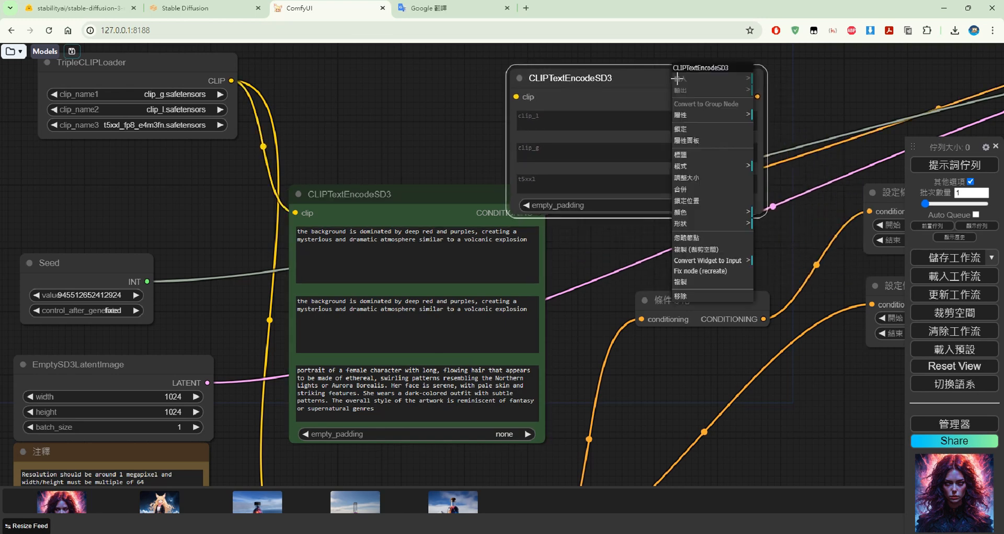
pyautogui.click(743, 301)
pyautogui.scroll(-4, 531, 104)
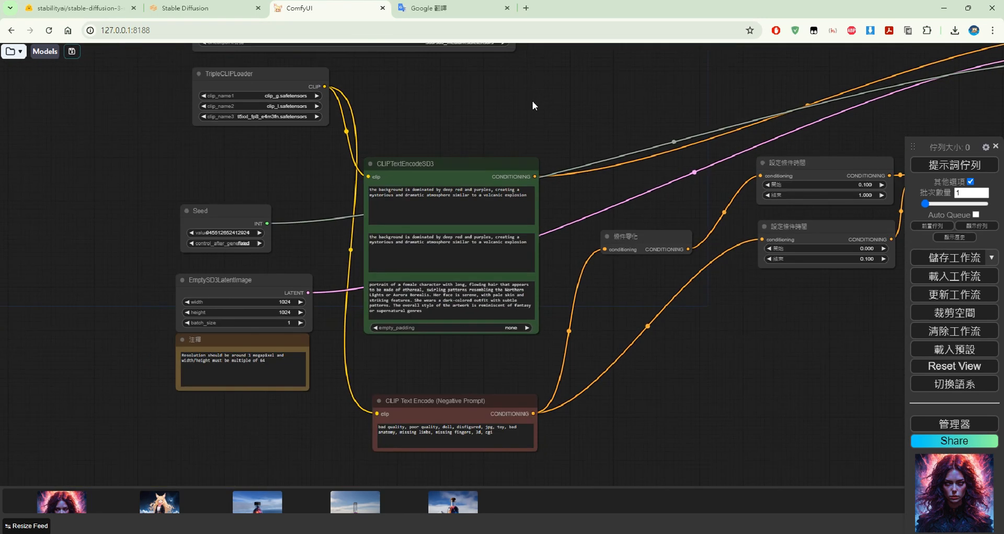
# Step: Clear the current workflow from the canvas and browse the sd3 folder of example workflows in the workspace
pyautogui.click(930, 331)
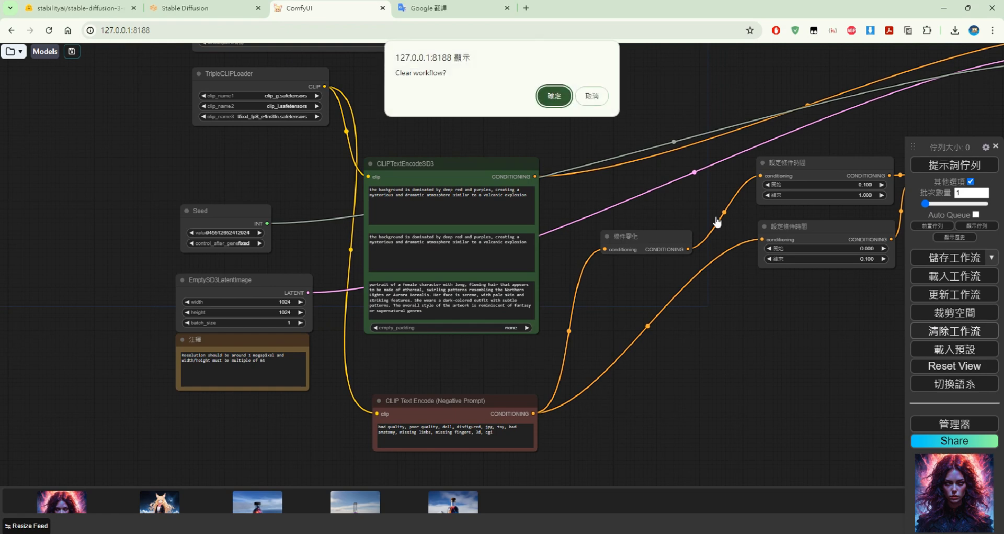
pyautogui.click(553, 96)
pyautogui.click(6, 56)
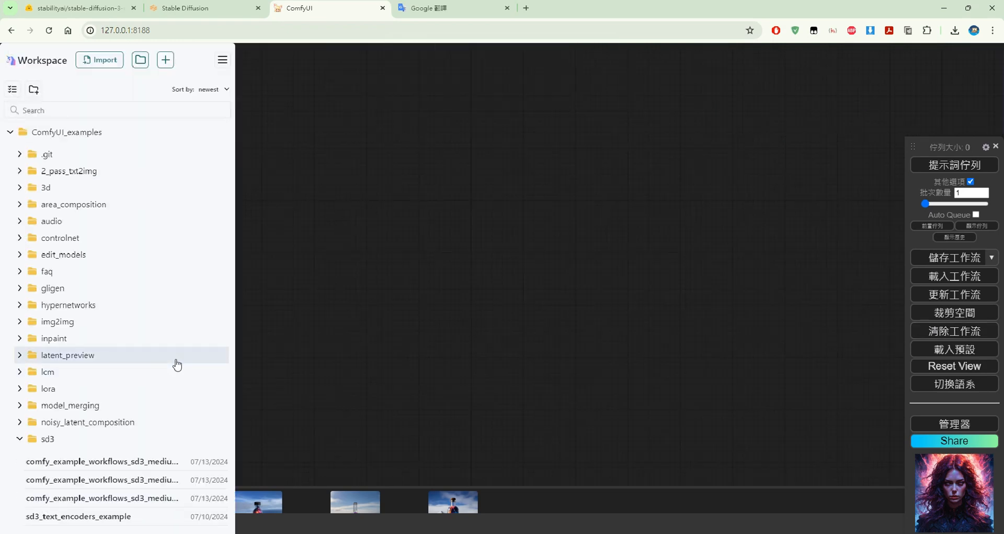
pyautogui.scroll(-2, 131, 361)
pyautogui.moveTo(102, 453); pyautogui.dragTo(392, 184)
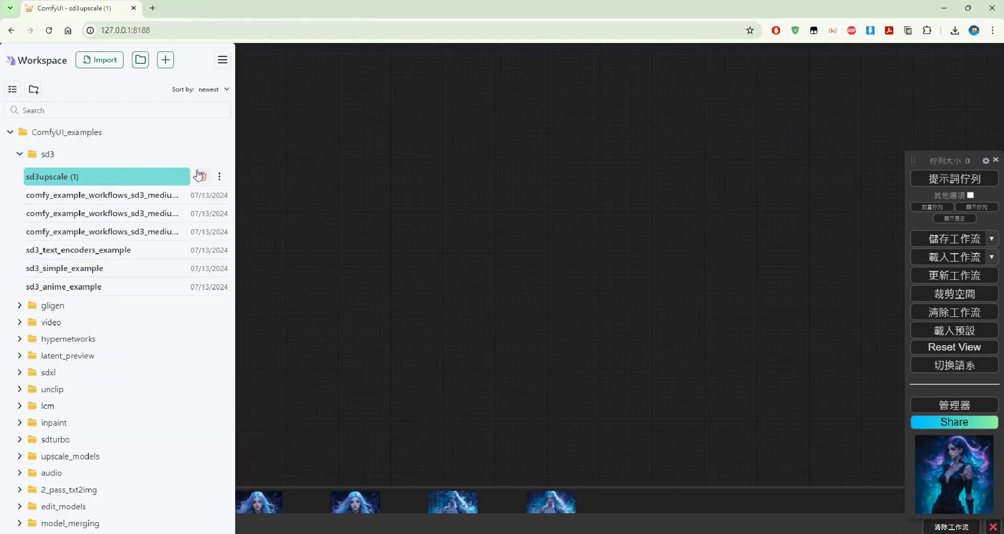
# Step: Open the sd3upscale (1) workflow and examine its checkpoint, upscale model and TripleCLIPLoader nodes, prompts, conditioning chain and KSampler
pyautogui.moveTo(142, 237); pyautogui.dragTo(403, 204)
pyautogui.moveTo(414, 278); pyautogui.dragTo(283, 165)
pyautogui.moveTo(517, 266); pyautogui.dragTo(425, 247)
pyautogui.scroll(-2, 620, 240)
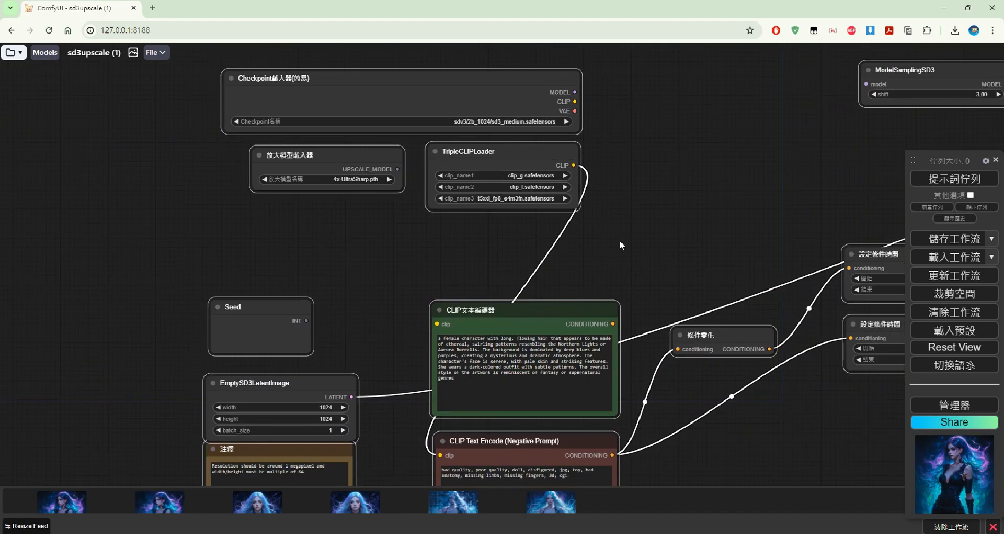
pyautogui.moveTo(640, 220); pyautogui.dragTo(478, 260)
pyautogui.moveTo(680, 244); pyautogui.dragTo(397, 218)
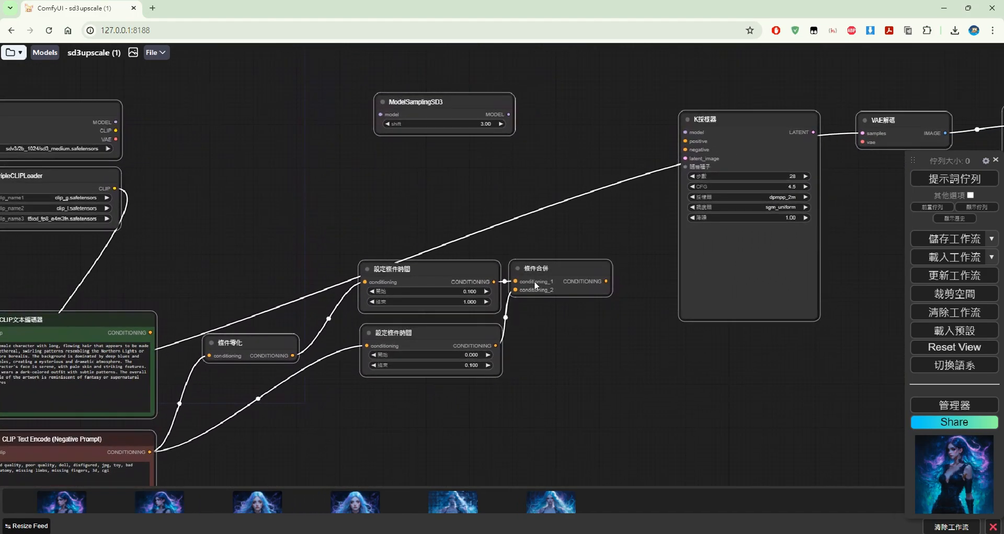
pyautogui.moveTo(669, 408); pyautogui.dragTo(859, 389)
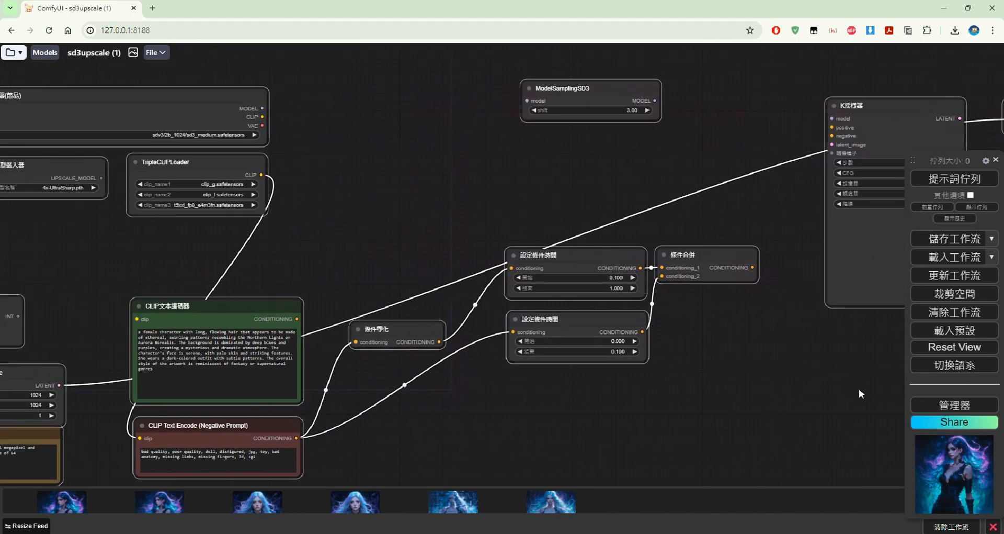
pyautogui.moveTo(500, 263); pyautogui.dragTo(598, 290)
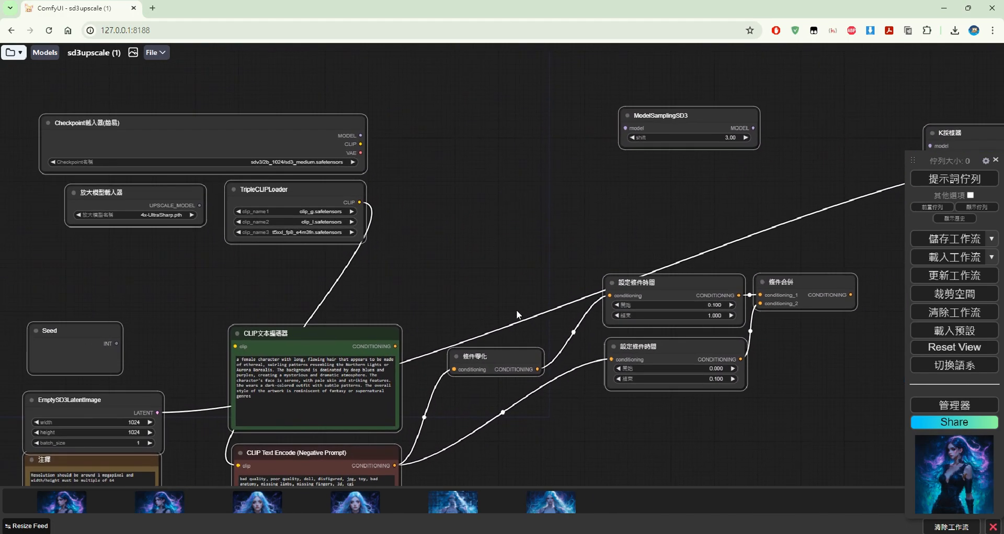
# Step: Move the upscale model loader above the conditioning nodes and ModelSamplingSD3 closer to the checkpoint loader
pyautogui.moveTo(177, 197); pyautogui.dragTo(718, 66)
pyautogui.moveTo(687, 118); pyautogui.dragTo(516, 128)
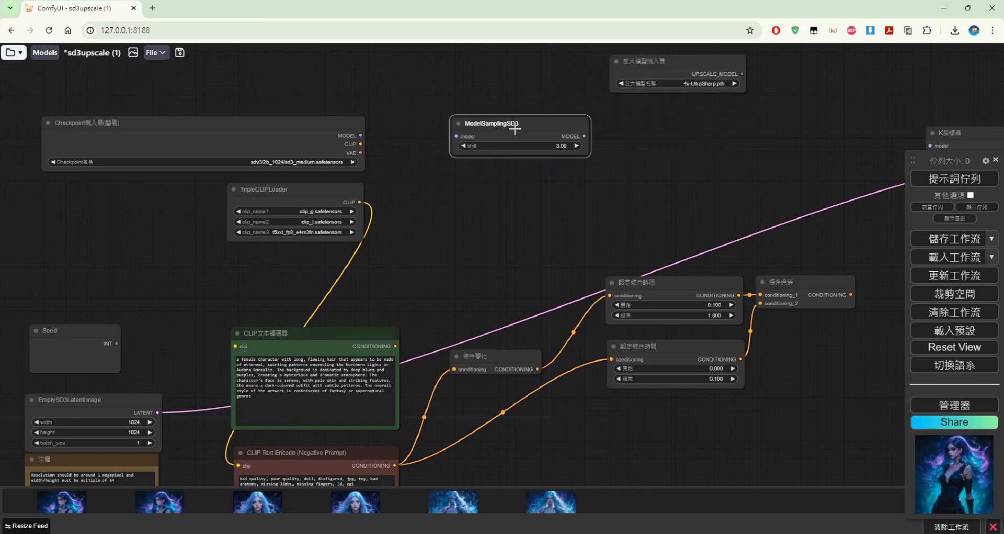
# Step: Browse the workspace's example folders and expand 2_pass_txt2img to review its latent upscale and hiresfix workflows
pyautogui.click(19, 54)
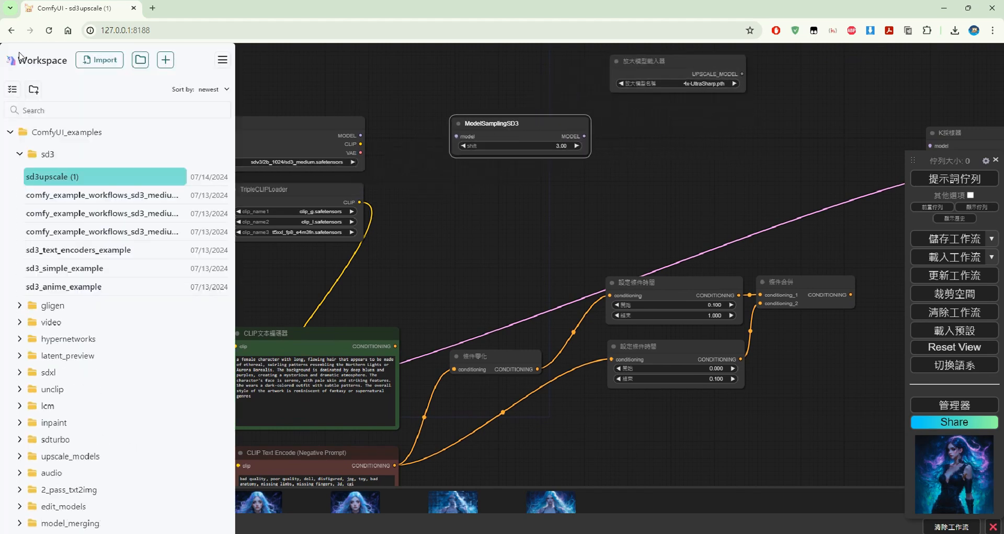
pyautogui.scroll(-3, 123, 361)
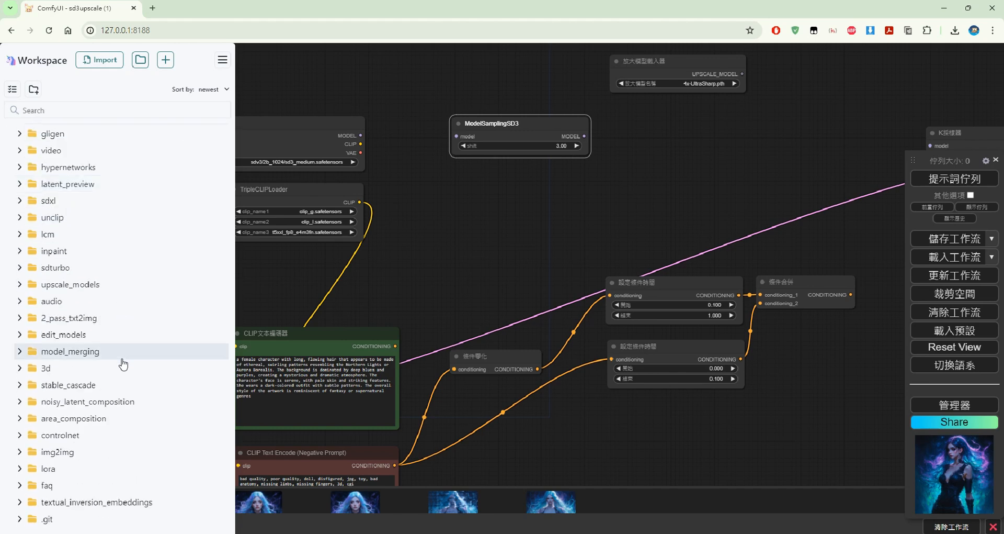
pyautogui.click(95, 317)
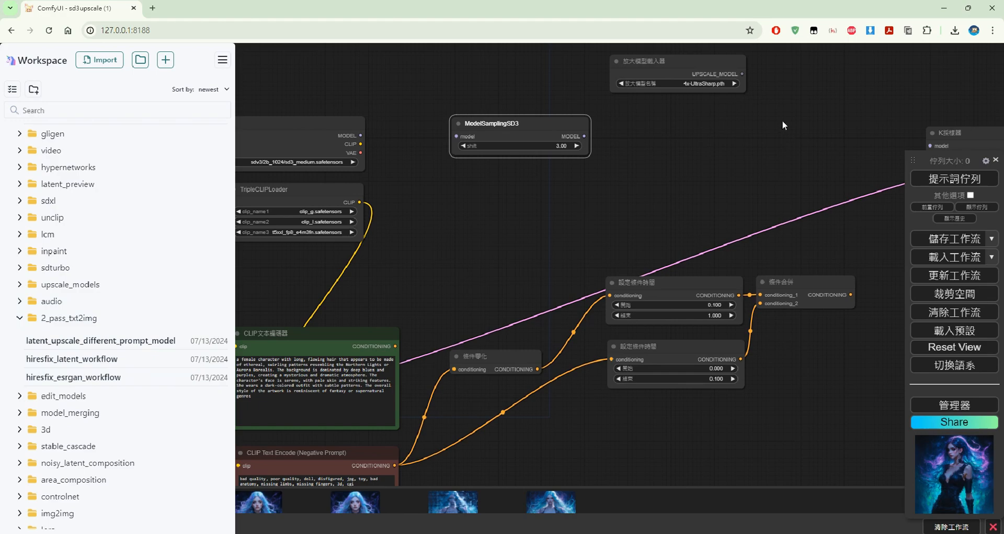
pyautogui.moveTo(783, 120); pyautogui.dragTo(547, 165)
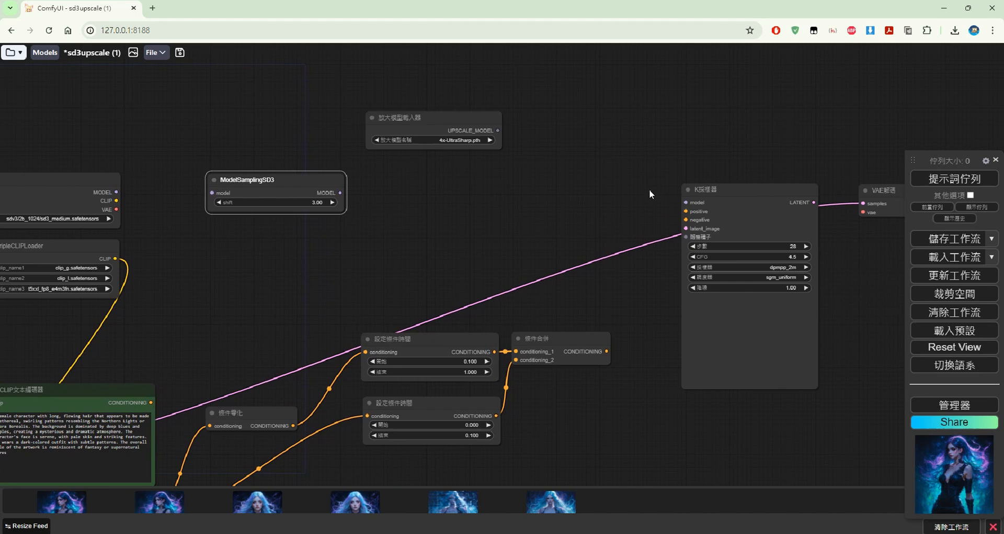
pyautogui.click(16, 53)
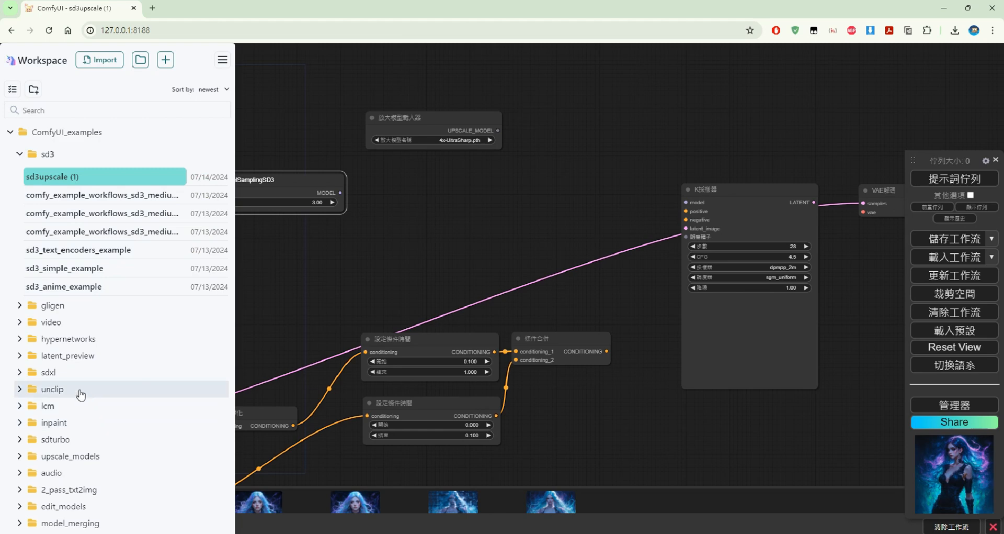
pyautogui.click(103, 358)
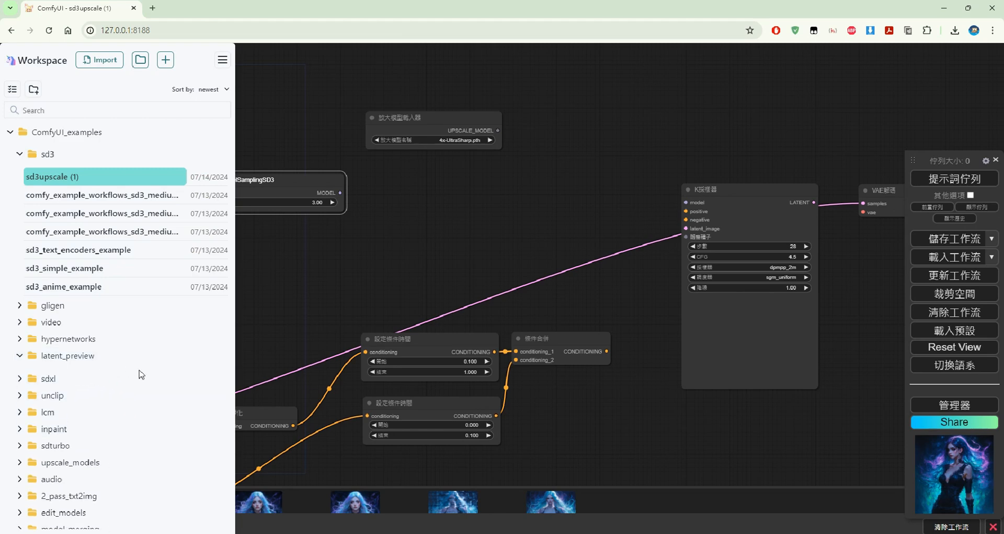
pyautogui.click(99, 360)
pyautogui.scroll(-2, 113, 387)
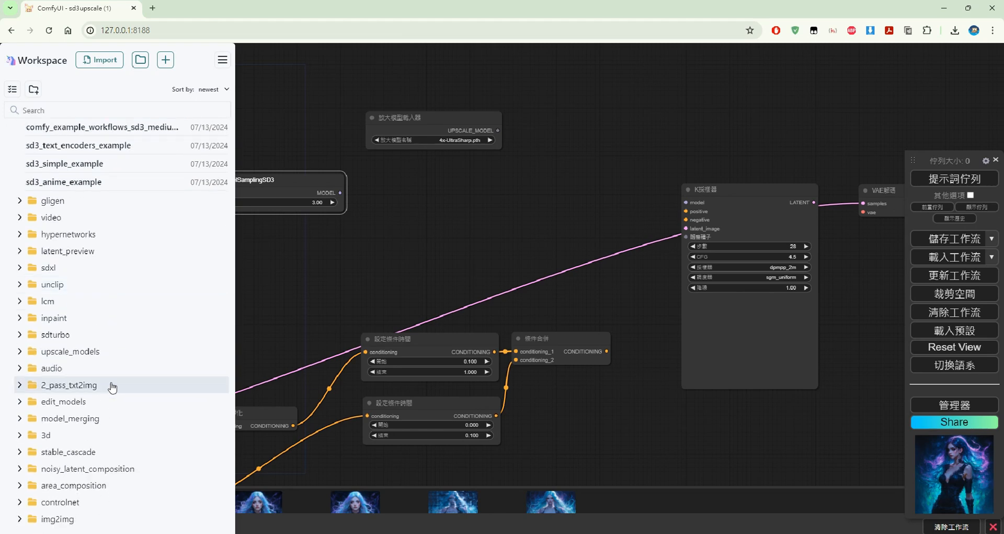
pyautogui.click(96, 387)
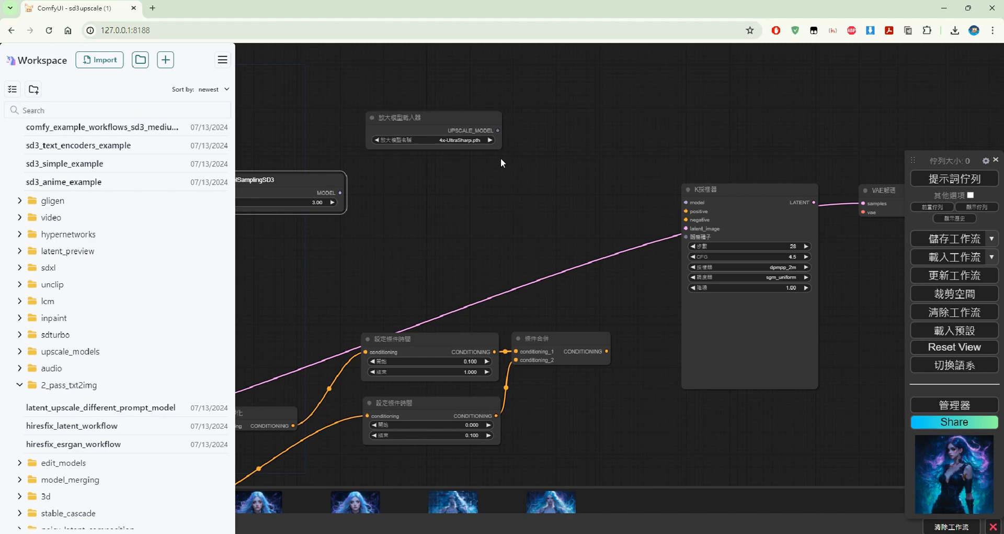
# Step: Reposition the upscale model loader above and beyond ModelSamplingSD3, and clear the workflow from the canvas
pyautogui.moveTo(469, 116); pyautogui.dragTo(551, 152)
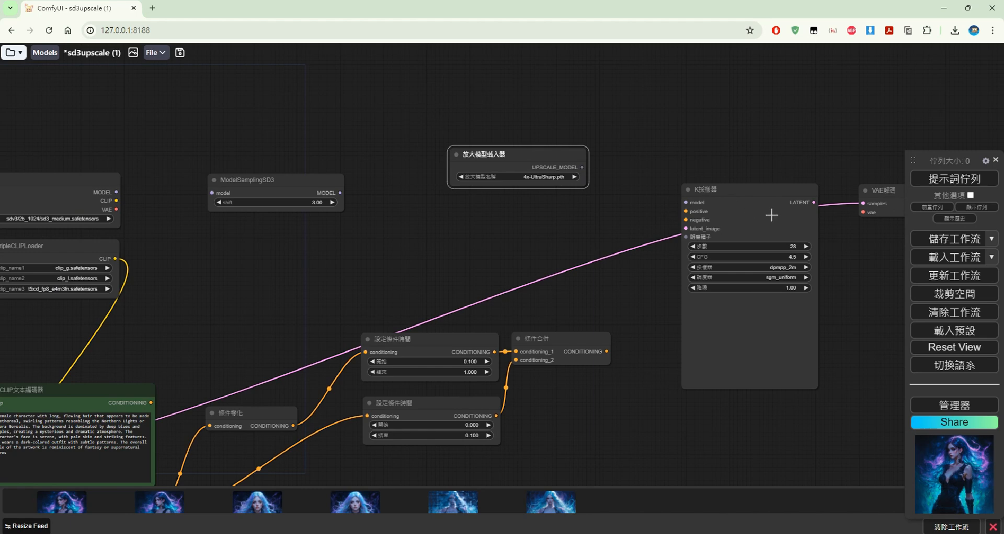
pyautogui.moveTo(532, 156); pyautogui.dragTo(439, 100)
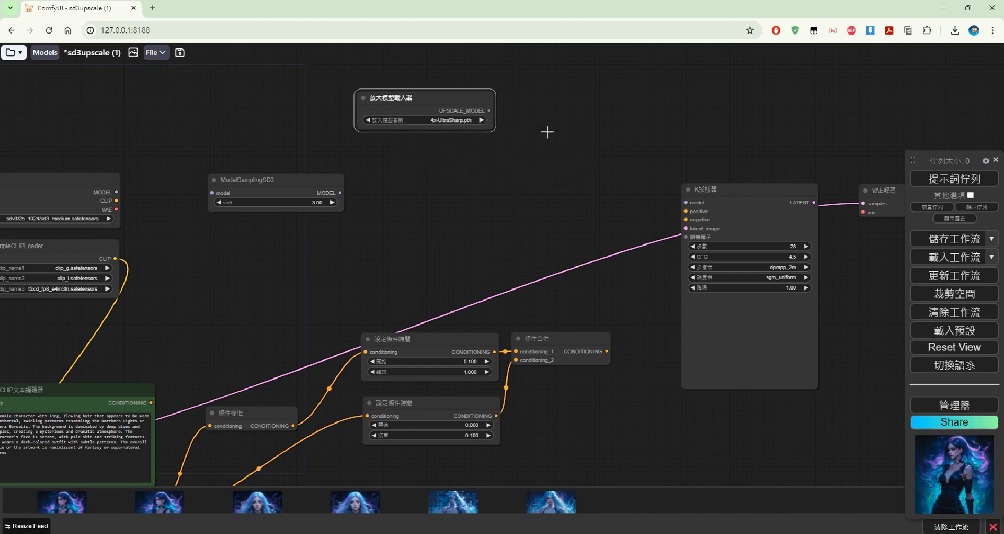
pyautogui.click(965, 314)
pyautogui.click(551, 95)
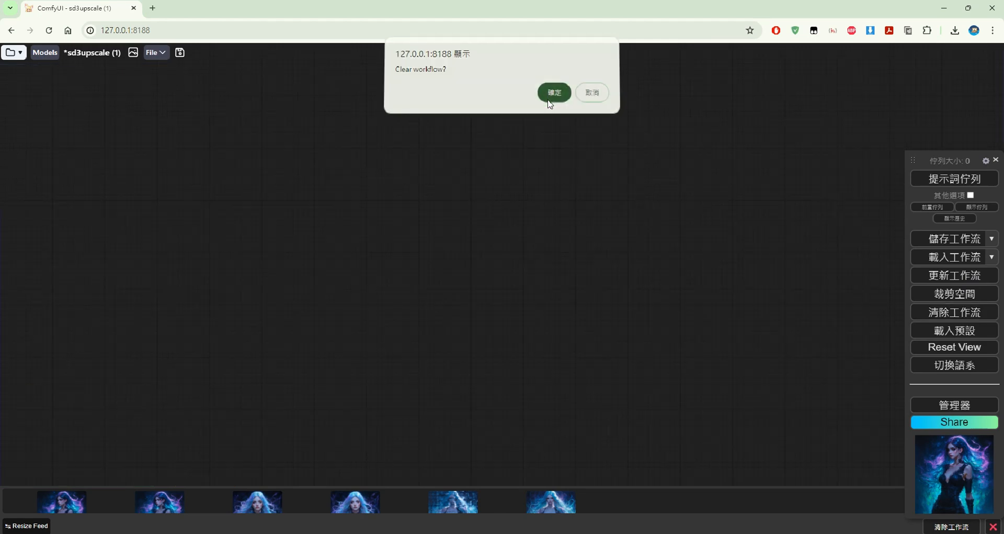
pyautogui.click(46, 53)
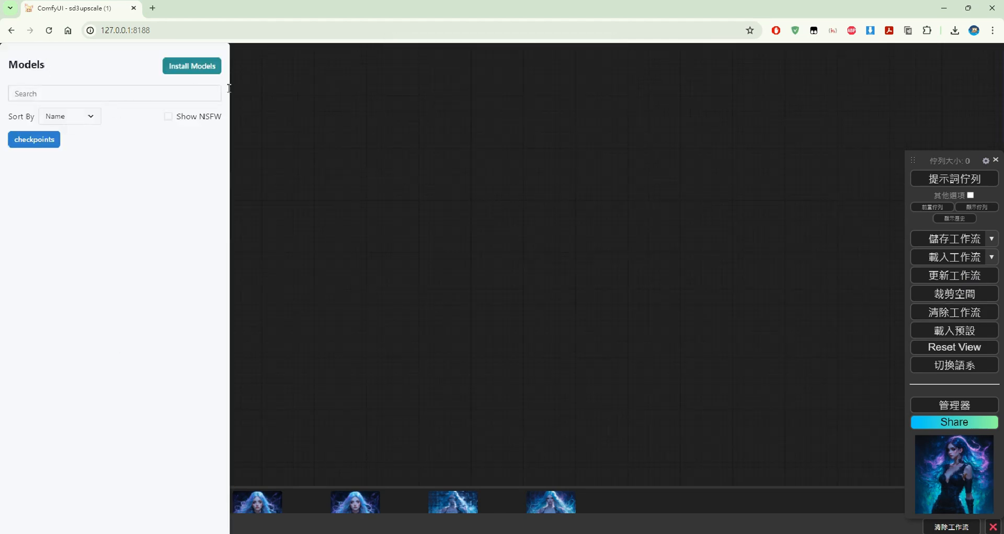
pyautogui.click(324, 89)
pyautogui.click(45, 52)
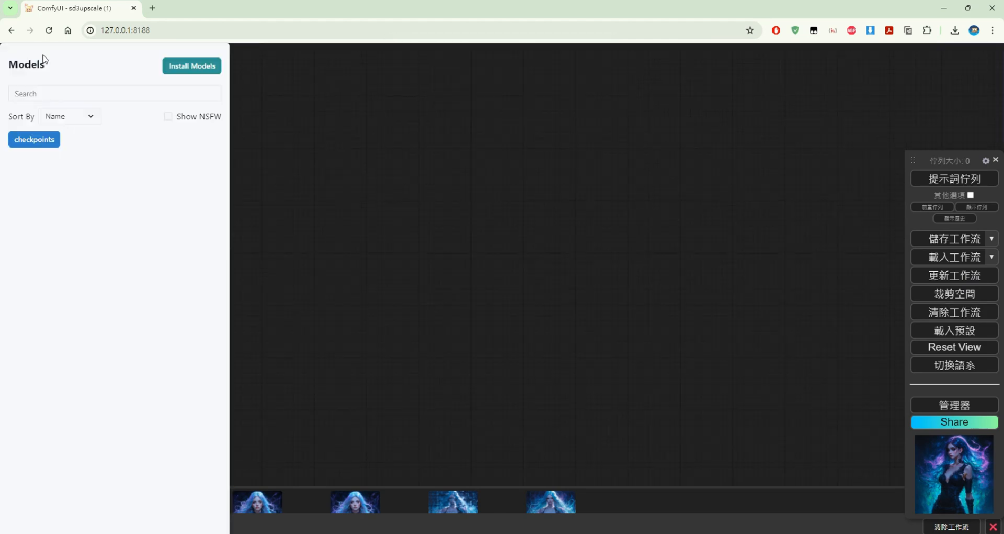
pyautogui.click(401, 139)
# Step: Load sd3upscale (1) from the workspace's sd3 folder, check its node layout and clear it from the canvas
pyautogui.click(14, 52)
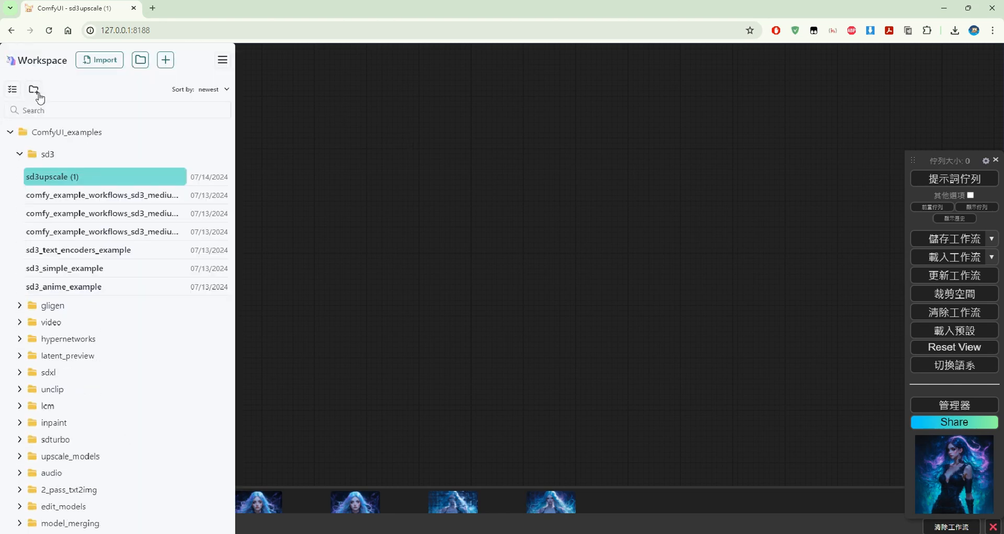
pyautogui.click(66, 177)
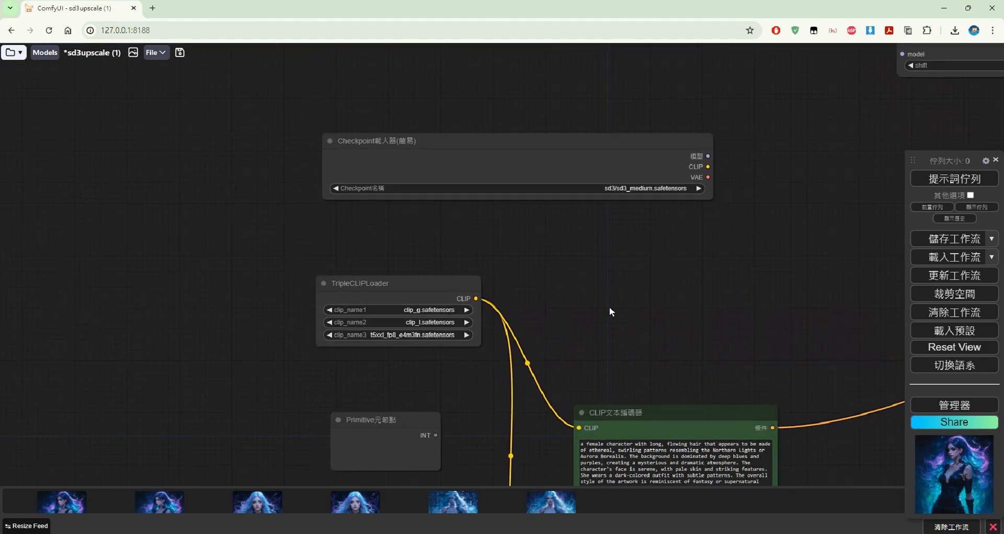
pyautogui.scroll(-3, 523, 264)
pyautogui.moveTo(587, 258); pyautogui.dragTo(464, 315)
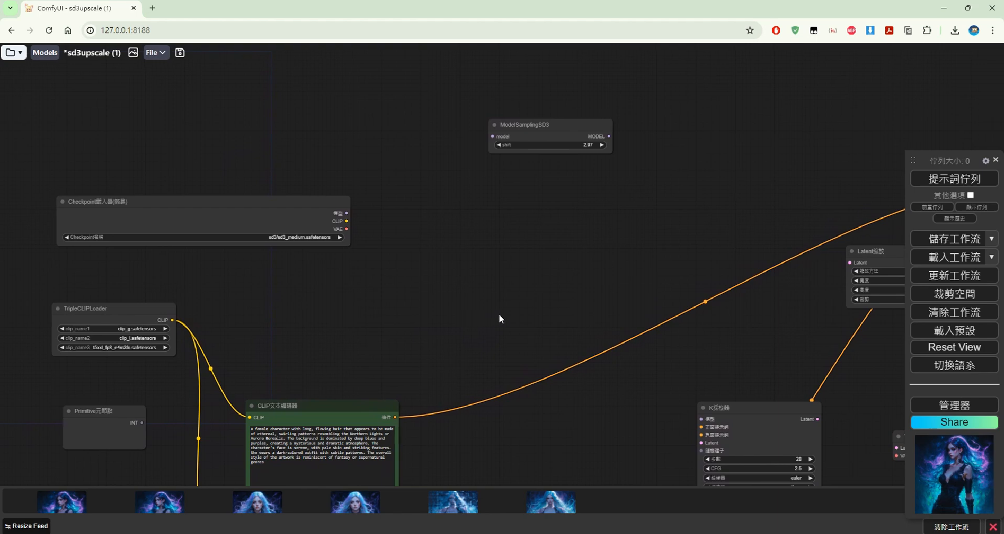
pyautogui.click(961, 312)
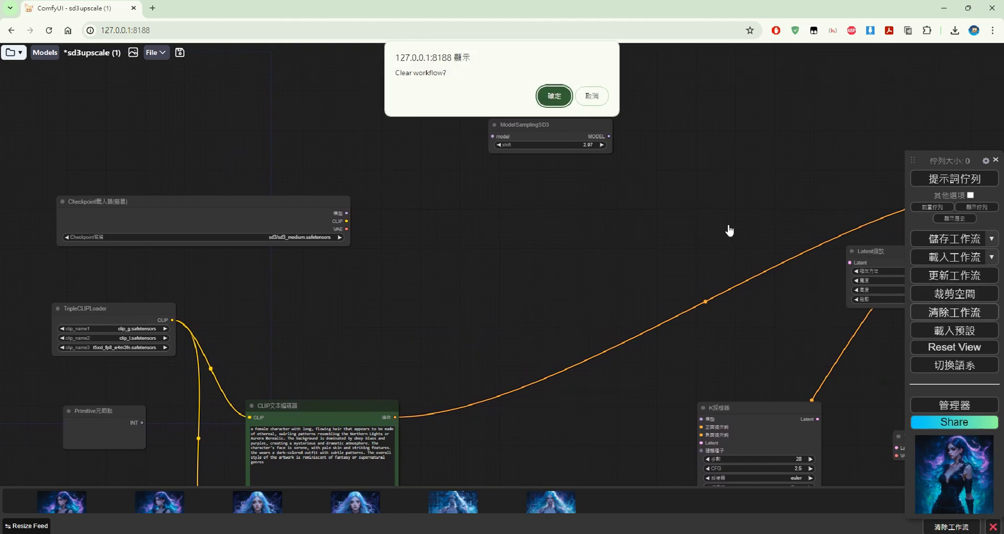
pyautogui.click(554, 96)
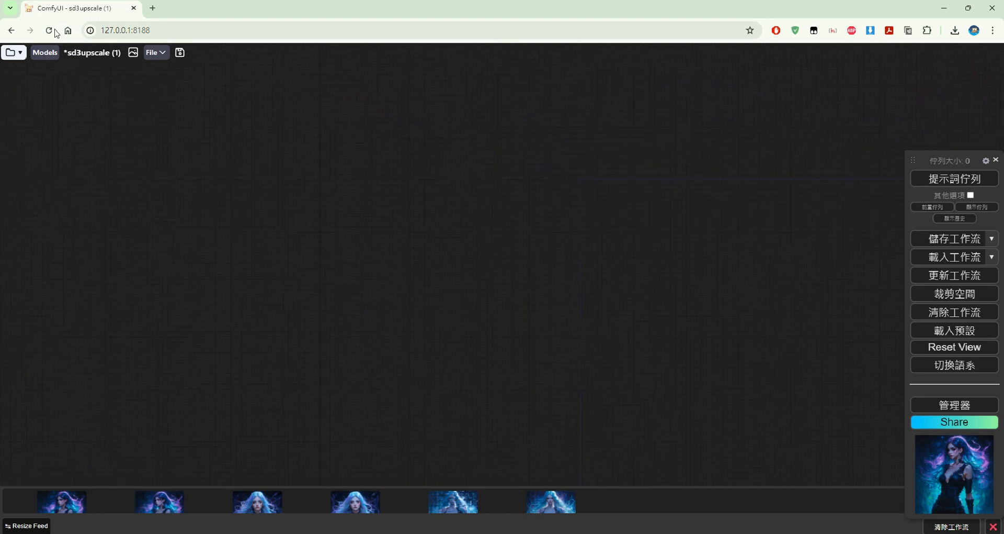
# Step: Reopen the sd3upscale (1) workflow from the sd3 folder of the workspace
pyautogui.click(13, 52)
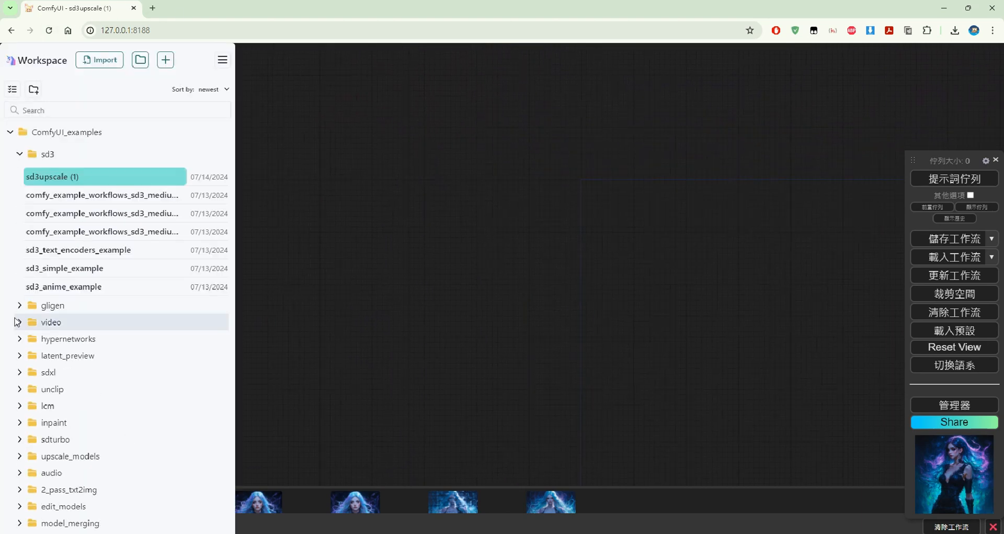
pyautogui.click(63, 177)
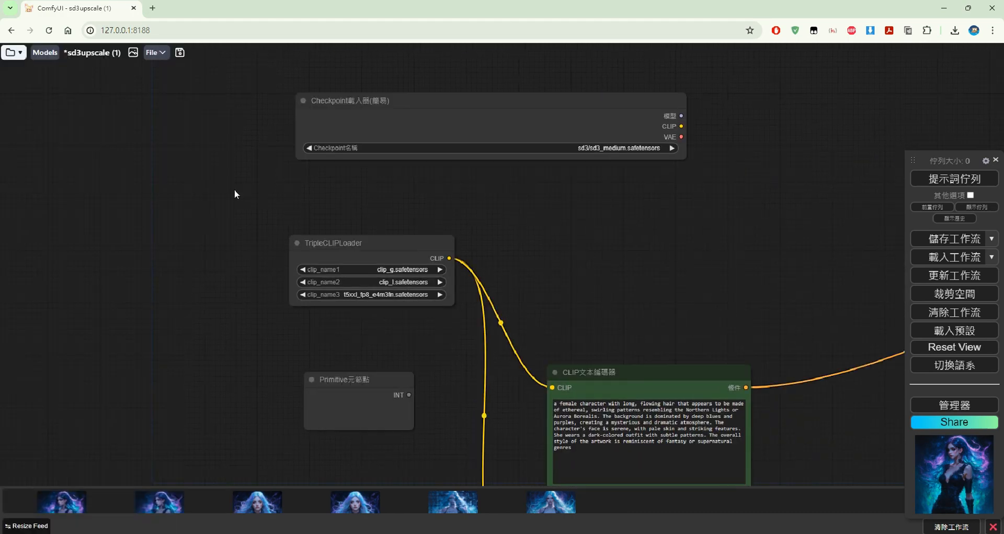
pyautogui.moveTo(780, 291); pyautogui.dragTo(517, 255)
pyautogui.scroll(-5, 695, 301)
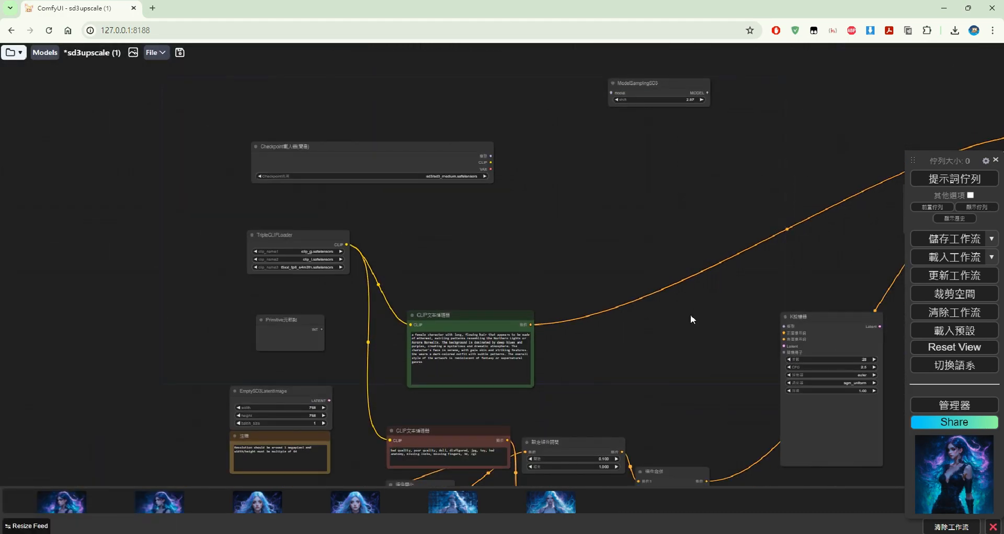
# Step: Examine the two-pass layout from the loaders and prompts through both KSamplers, the latent upscale node and ModelSamplingSD3
pyautogui.moveTo(691, 318); pyautogui.dragTo(421, 368)
pyautogui.scroll(2, 403, 191)
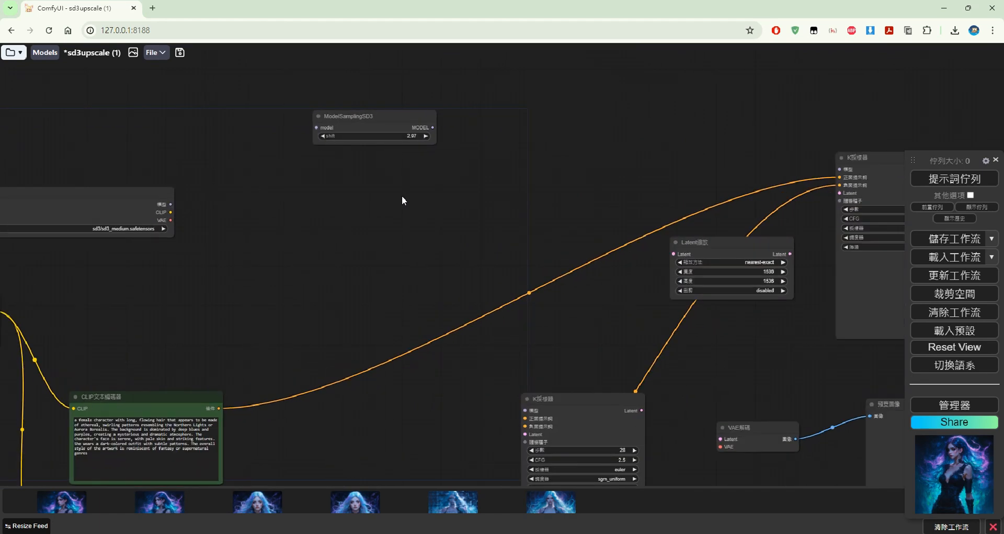
pyautogui.scroll(-3, 398, 212)
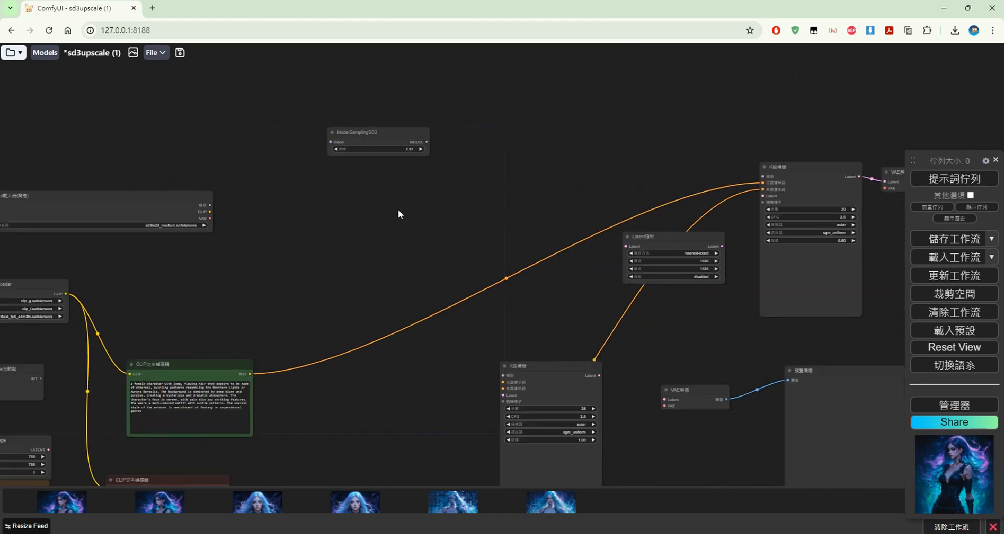
pyautogui.scroll(3, 398, 217)
pyautogui.scroll(1, 398, 221)
pyautogui.moveTo(388, 233); pyautogui.dragTo(445, 59)
pyautogui.moveTo(431, 159); pyautogui.dragTo(700, 171)
pyautogui.moveTo(447, 100); pyautogui.dragTo(552, 239)
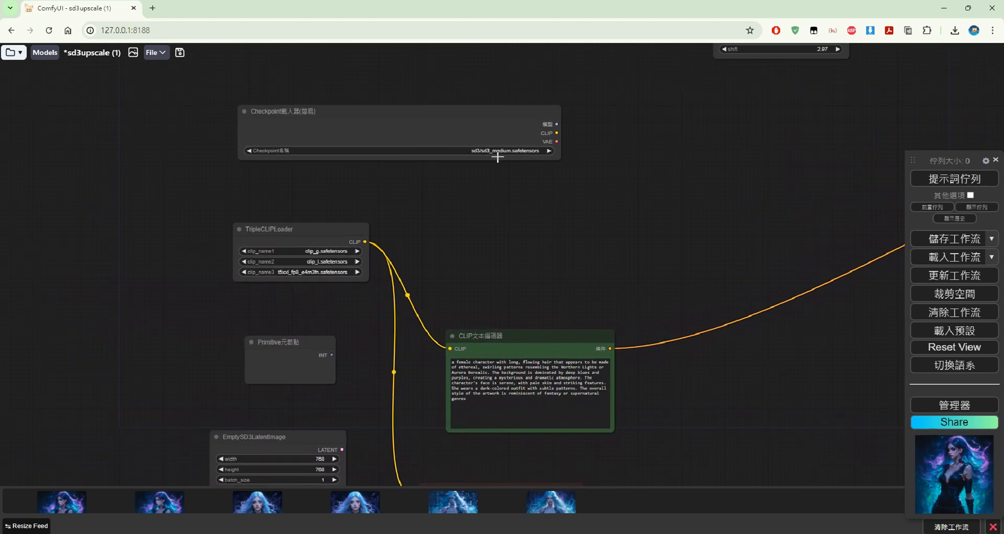
# Step: Stack the Primitive and EmptySD3LatentImage nodes beneath TripleCLIPLoader, and connect the empty latent to the first KSampler's latent input
pyautogui.moveTo(530, 216); pyautogui.dragTo(347, 148)
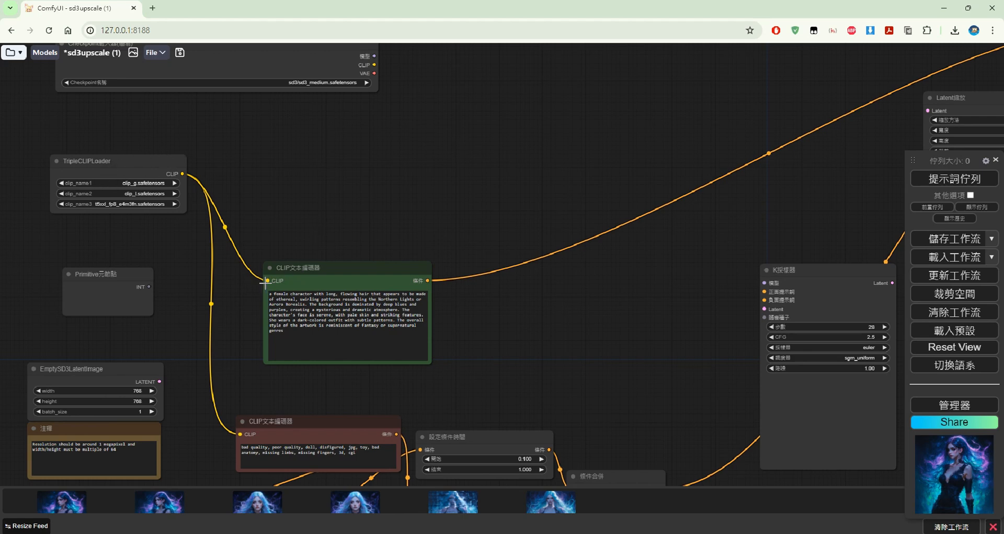
pyautogui.moveTo(145, 276); pyautogui.dragTo(139, 246)
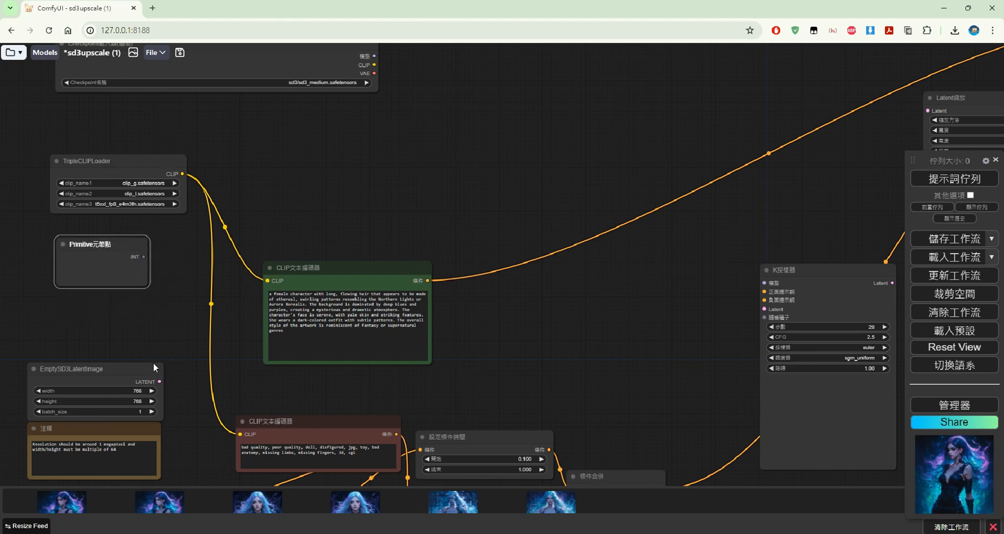
pyautogui.moveTo(139, 368); pyautogui.dragTo(158, 329)
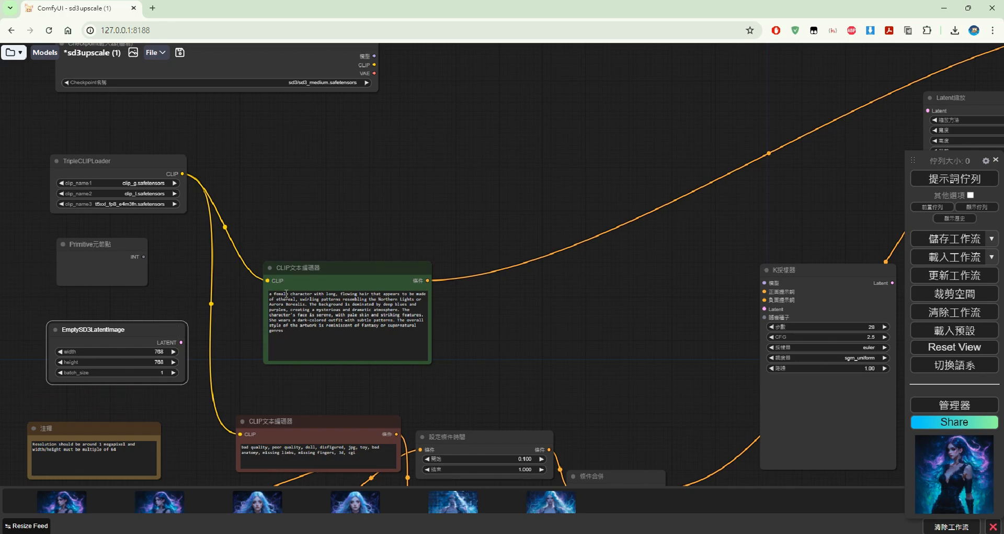
pyautogui.moveTo(471, 216); pyautogui.dragTo(425, 195)
pyautogui.scroll(-2, 413, 197)
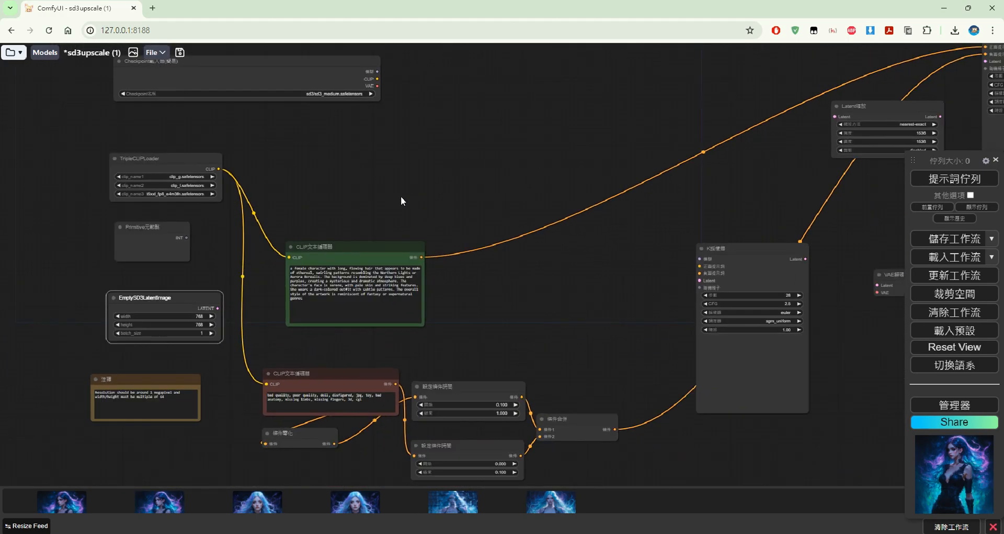
pyautogui.moveTo(219, 306); pyautogui.dragTo(700, 280)
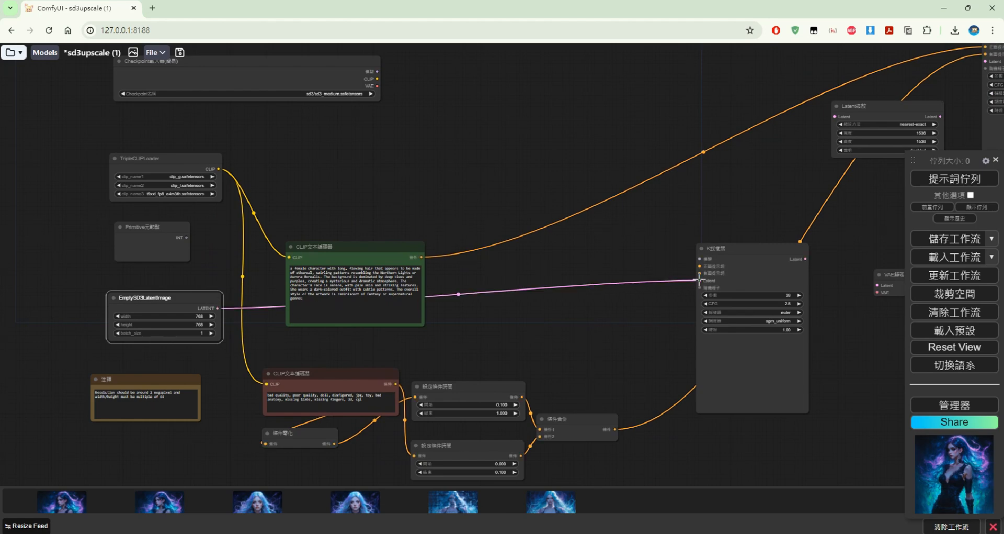
# Step: Connect the Primitive node's output to the first KSampler's seed input and reposition the Primitive node above EmptySD3LatentImage
pyautogui.scroll(2, 181, 236)
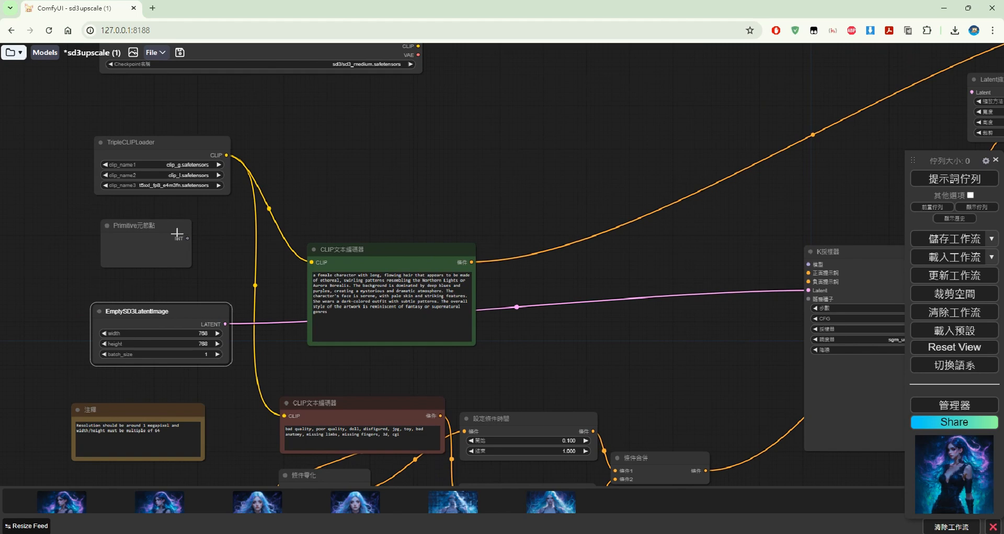
pyautogui.click(178, 234)
pyautogui.moveTo(180, 238); pyautogui.dragTo(805, 298)
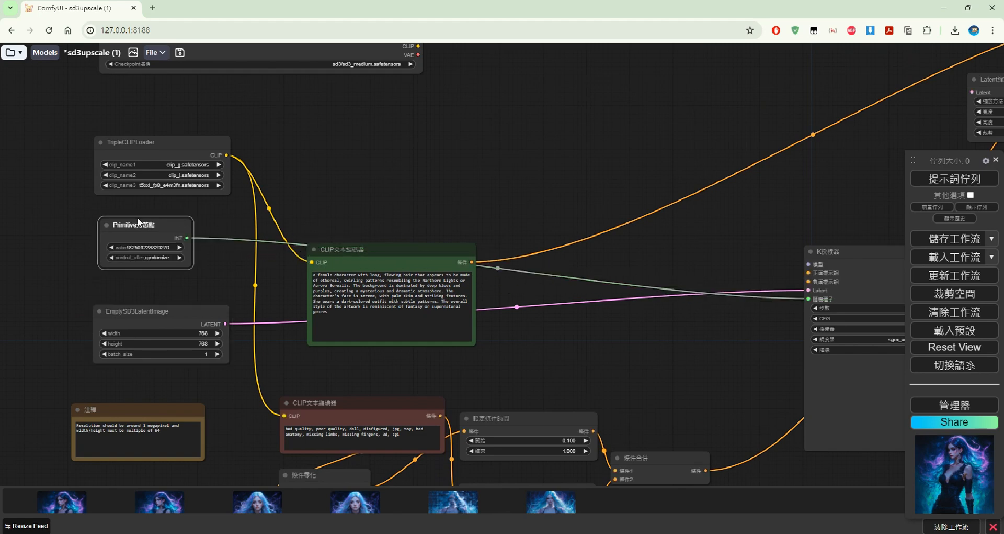
pyautogui.moveTo(139, 223); pyautogui.dragTo(132, 235)
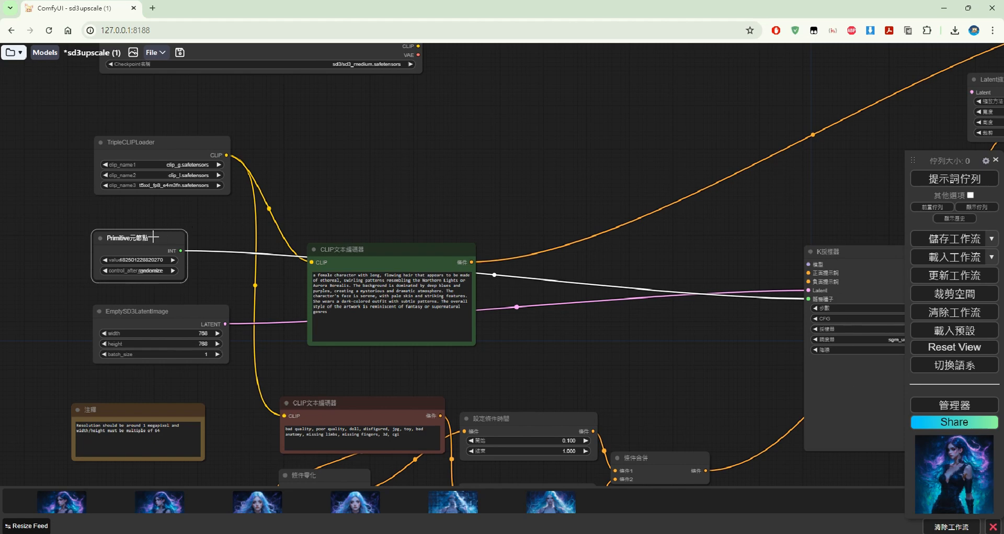
pyautogui.moveTo(153, 237); pyautogui.dragTo(174, 246)
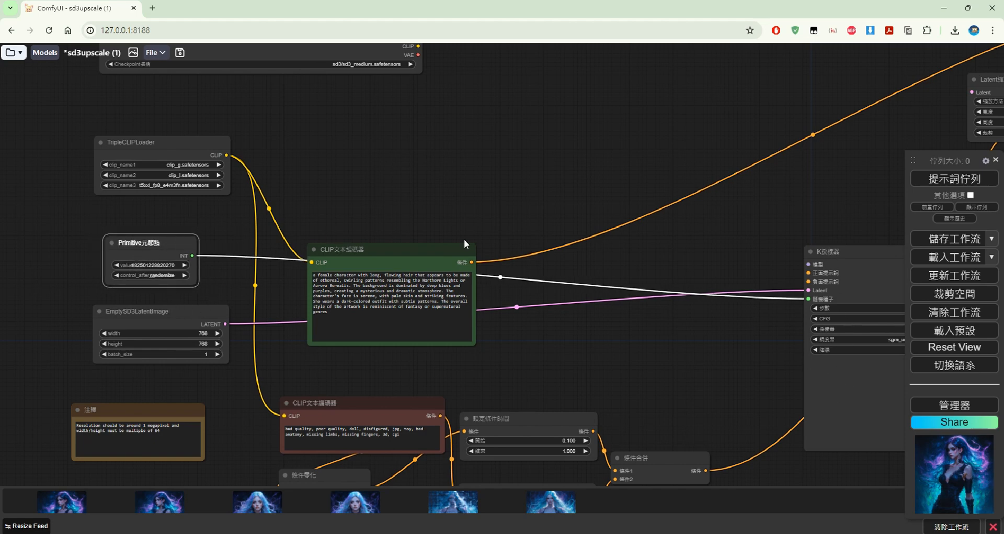
# Step: Nudge the latent upscale node and connect the first KSampler's latent output to its input
pyautogui.moveTo(704, 259); pyautogui.dragTo(455, 259)
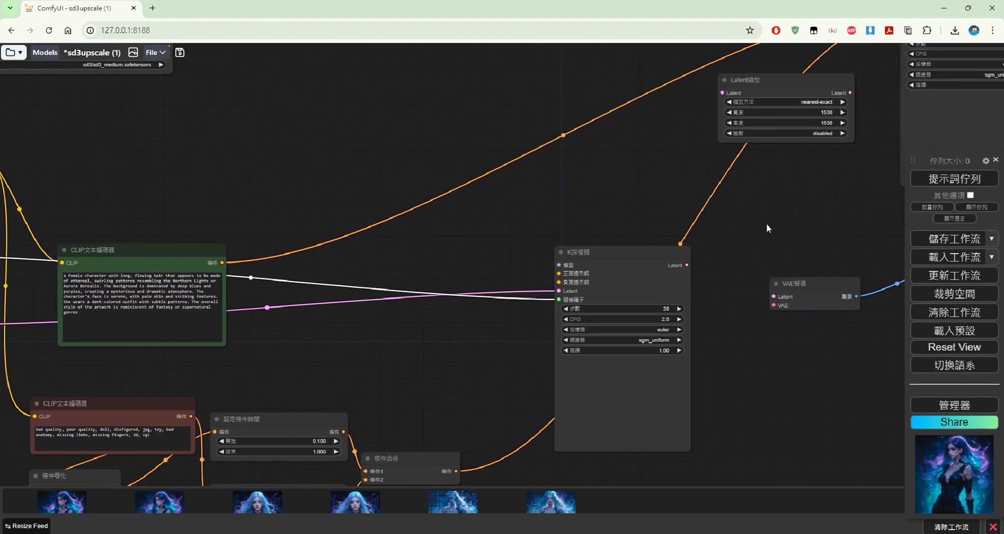
pyautogui.moveTo(767, 223); pyautogui.dragTo(576, 324)
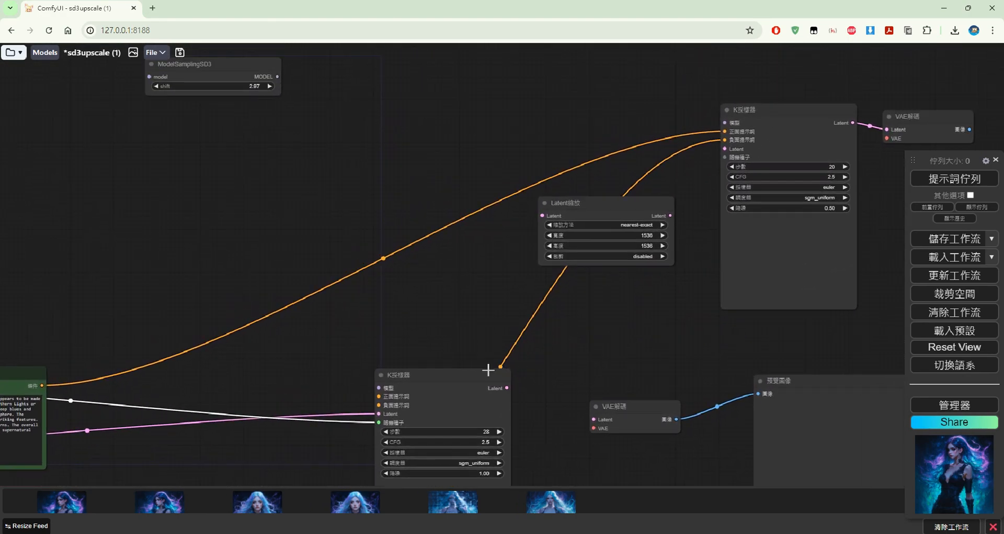
pyautogui.moveTo(572, 216); pyautogui.dragTo(575, 219)
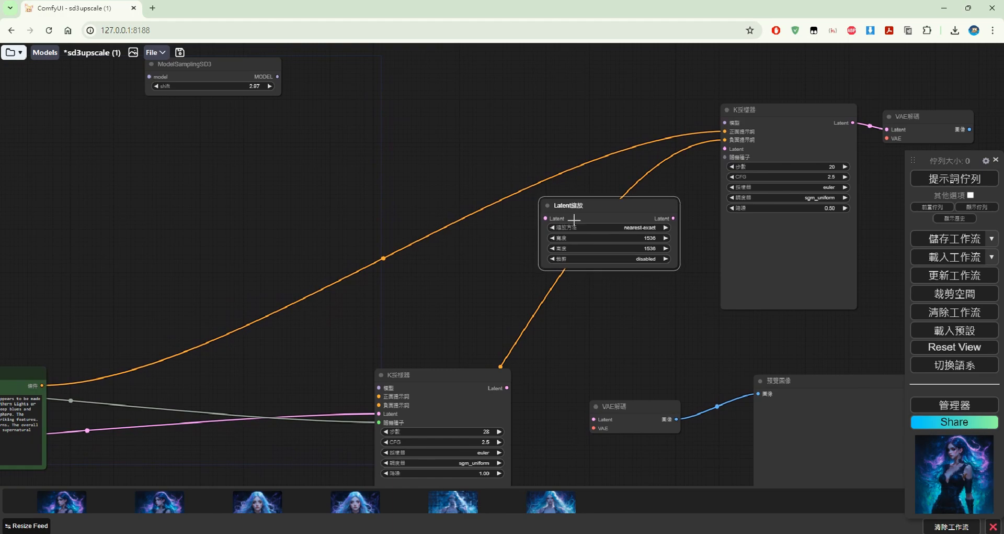
pyautogui.moveTo(507, 388); pyautogui.dragTo(545, 219)
pyautogui.moveTo(364, 315); pyautogui.dragTo(853, 130)
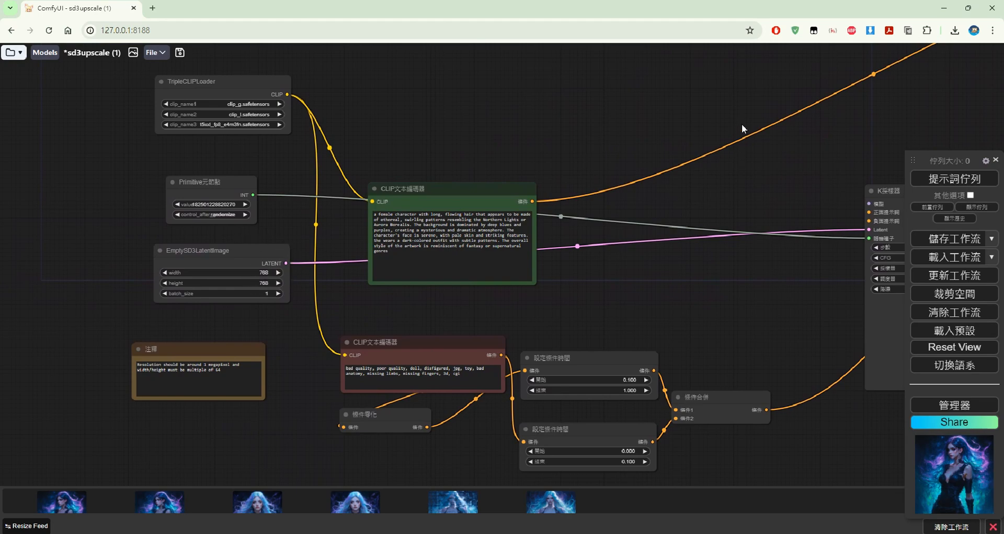
# Step: Feed the upscaled latent into the second KSampler and connect the final VAE decoder's image output to its image preview
pyautogui.moveTo(662, 136); pyautogui.dragTo(360, 292)
pyautogui.moveTo(666, 264); pyautogui.dragTo(546, 290)
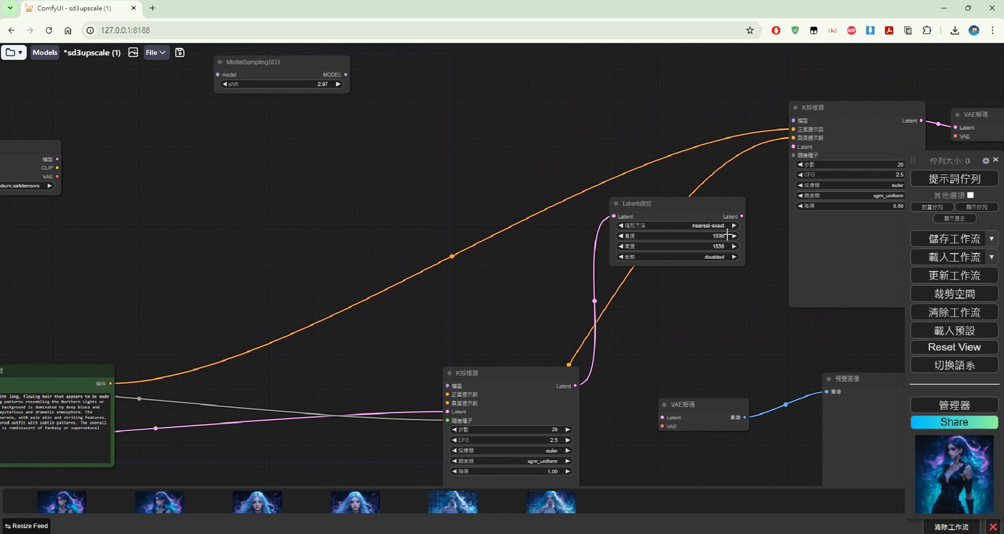
pyautogui.moveTo(736, 295); pyautogui.dragTo(560, 397)
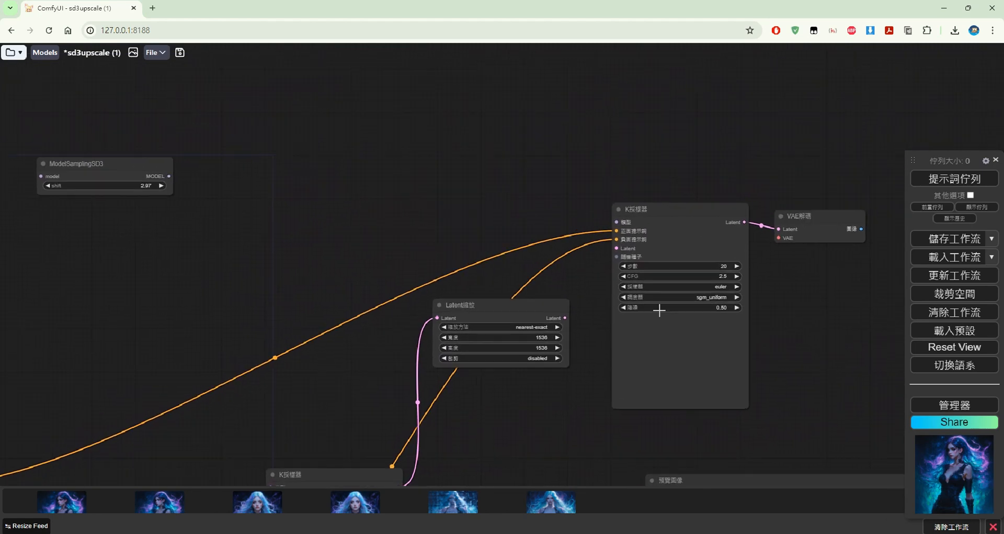
pyautogui.moveTo(567, 316); pyautogui.dragTo(617, 249)
pyautogui.moveTo(830, 283); pyautogui.dragTo(627, 266)
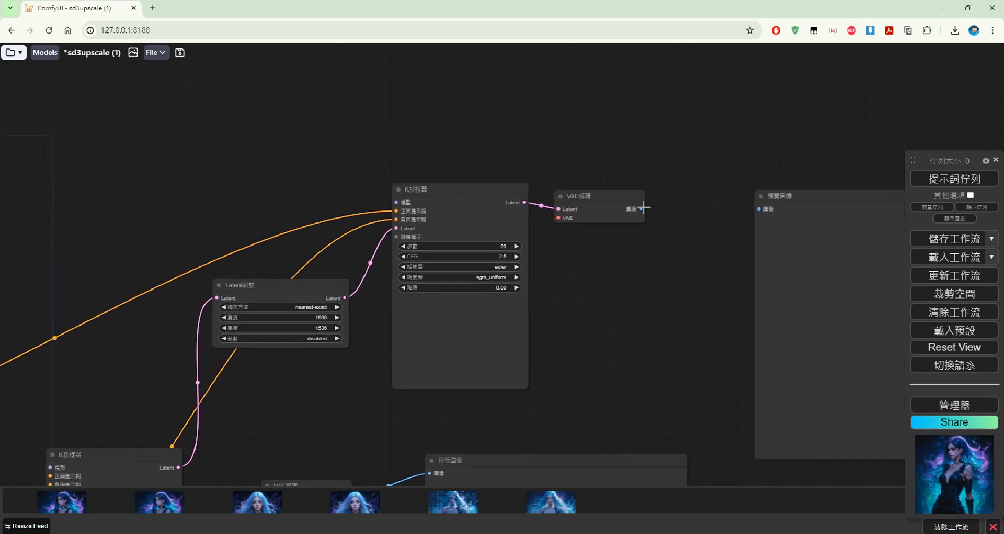
pyautogui.moveTo(641, 209); pyautogui.dragTo(760, 208)
# Step: Shift the ModelSamplingSD3 node slightly and connect the checkpoint loader's model output to it
pyautogui.moveTo(238, 181); pyautogui.dragTo(621, 198)
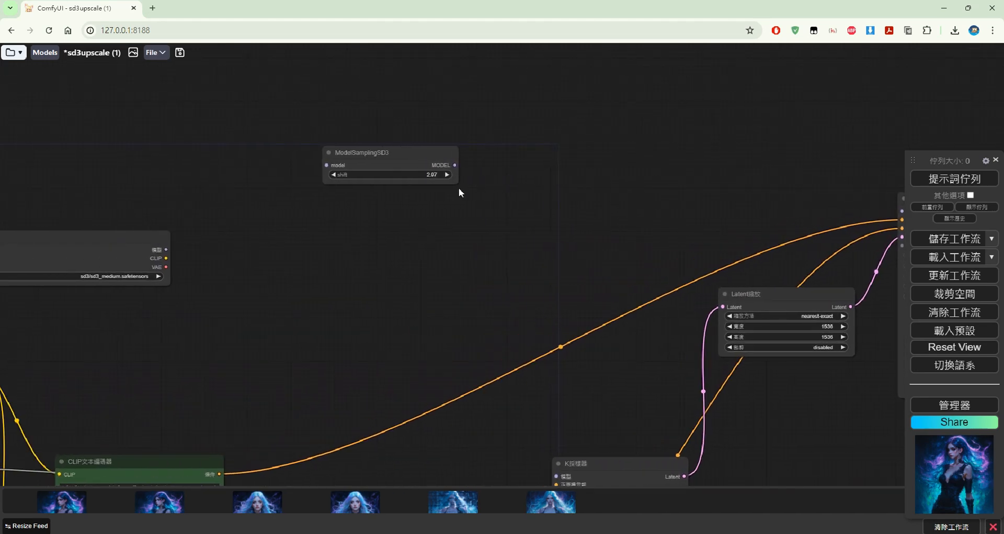
pyautogui.moveTo(386, 143); pyautogui.dragTo(395, 159)
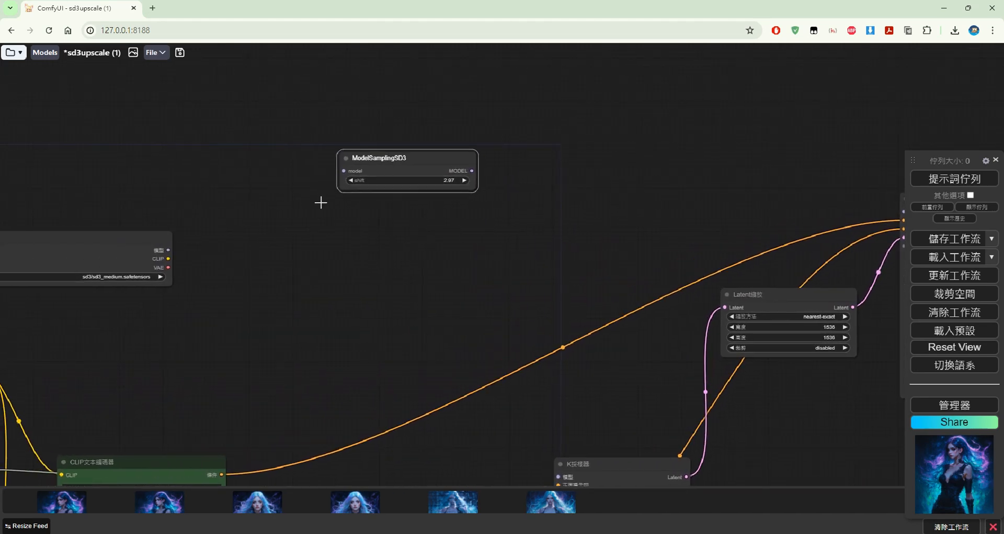
pyautogui.moveTo(168, 250); pyautogui.dragTo(345, 170)
# Step: Connect the ModelSamplingSD3 output to the model inputs of both the second and first KSamplers
pyautogui.moveTo(582, 173); pyautogui.dragTo(458, 157)
pyautogui.moveTo(343, 154); pyautogui.dragTo(597, 290)
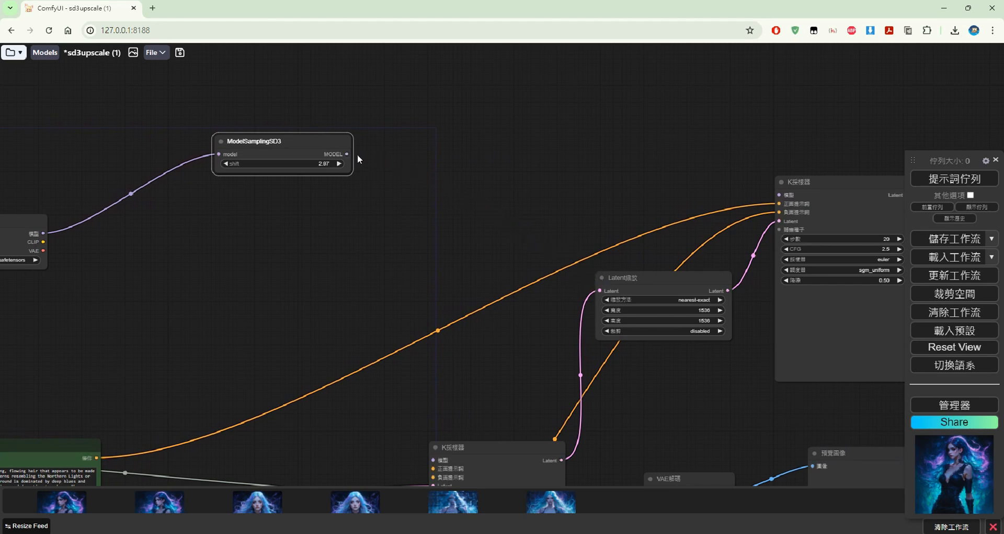
pyautogui.moveTo(347, 154); pyautogui.dragTo(779, 195)
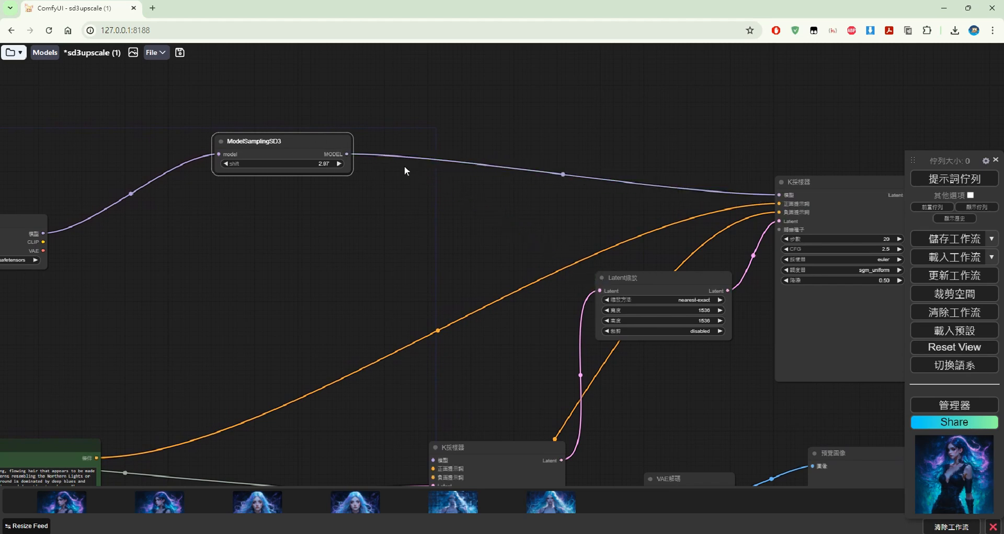
pyautogui.moveTo(369, 156); pyautogui.dragTo(389, 395)
pyautogui.moveTo(477, 140); pyautogui.dragTo(368, 166)
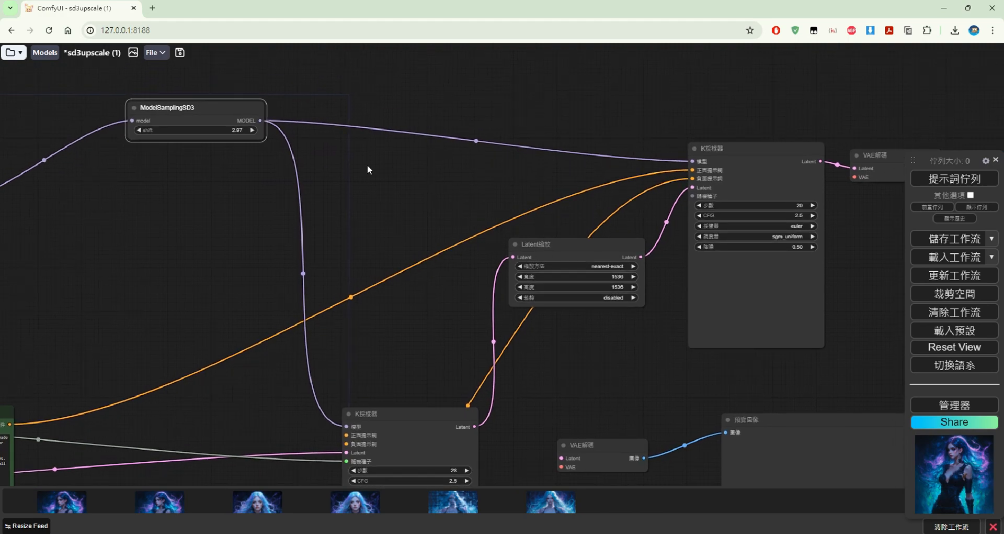
# Step: Connect the checkpoint loader's VAE output to the VAE decoders of both sampling passes
pyautogui.moveTo(507, 175); pyautogui.dragTo(630, 150)
pyautogui.moveTo(80, 192); pyautogui.dragTo(686, 445)
pyautogui.moveTo(482, 153); pyautogui.dragTo(442, 150)
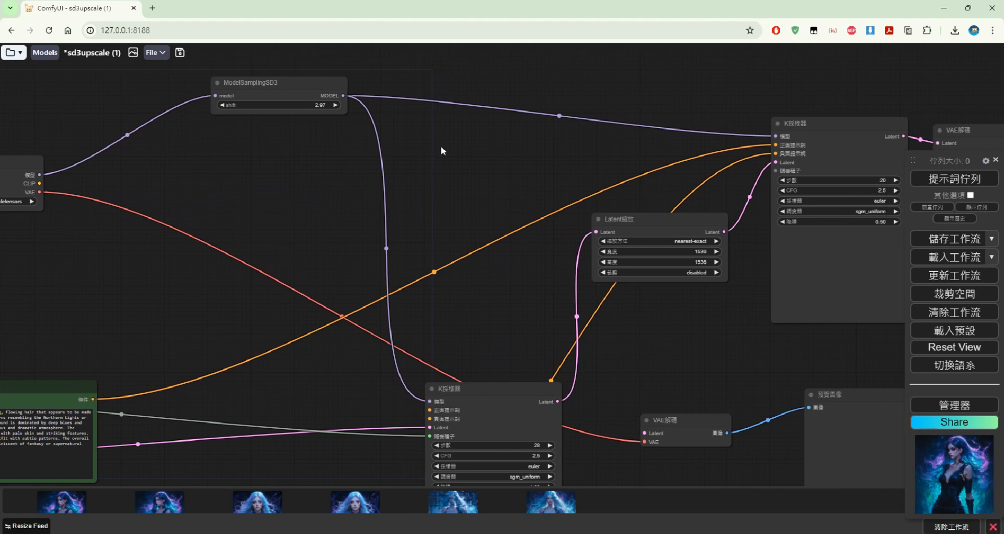
pyautogui.moveTo(50, 192); pyautogui.dragTo(950, 155)
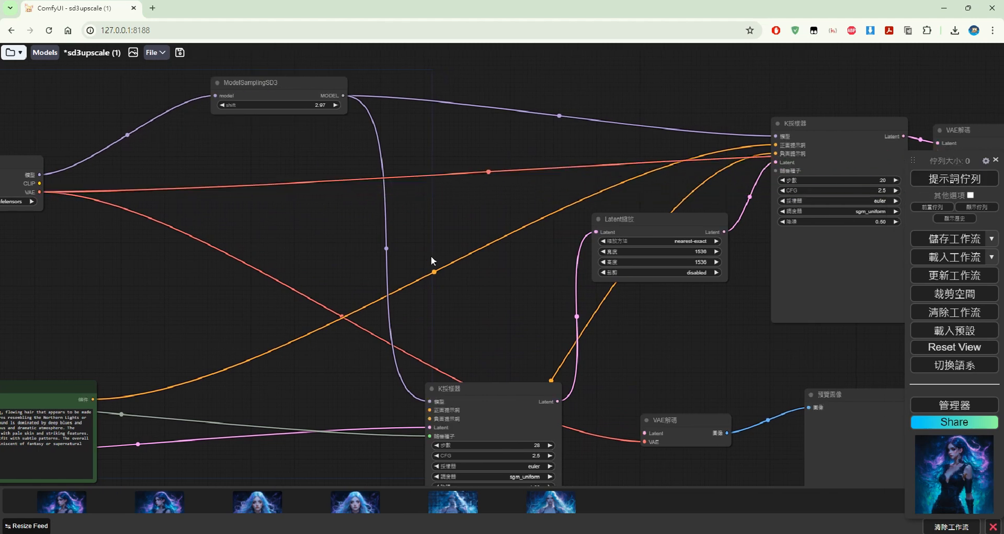
# Step: Connect the combined negative conditioning and the positive prompt conditioning to the first KSampler, and tidy the positive prompt and sampler node positions
pyautogui.moveTo(252, 284); pyautogui.dragTo(325, 169)
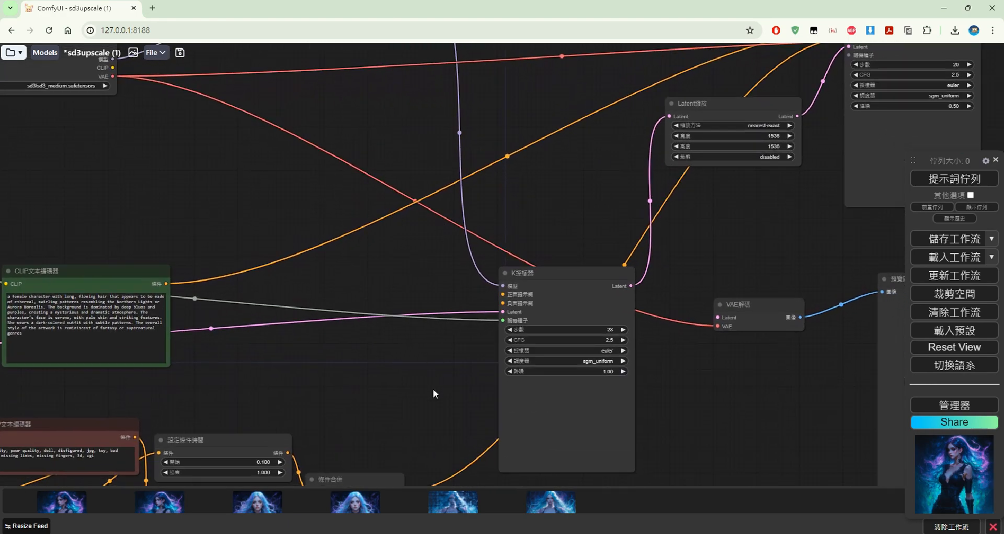
pyautogui.moveTo(433, 390); pyautogui.dragTo(333, 347)
pyautogui.moveTo(307, 422); pyautogui.dragTo(409, 234)
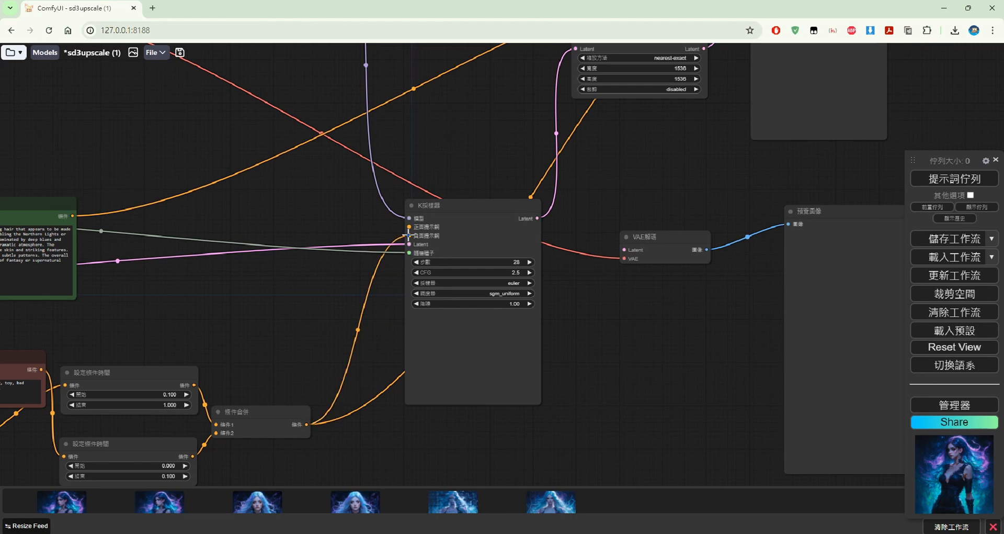
pyautogui.moveTo(242, 220); pyautogui.dragTo(273, 234)
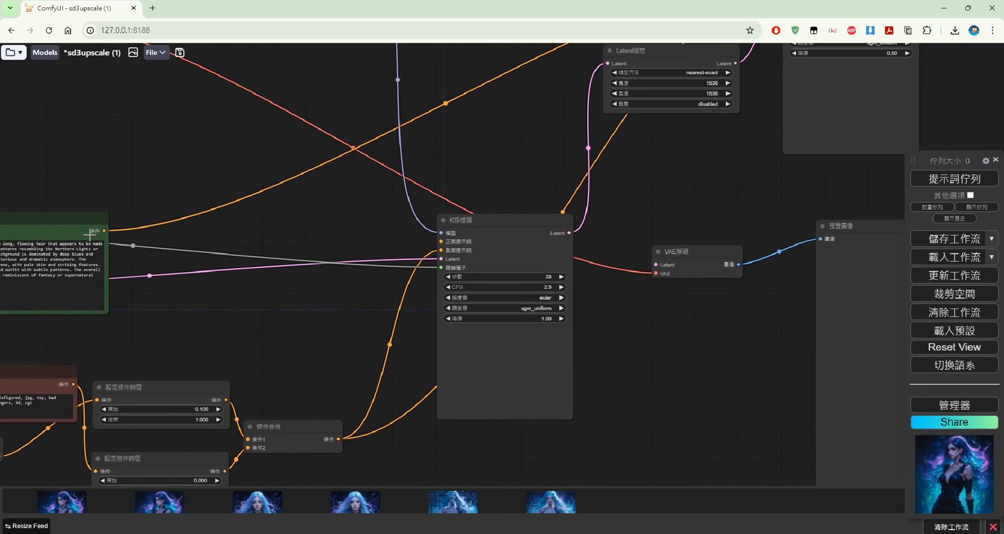
pyautogui.moveTo(100, 235); pyautogui.dragTo(441, 241)
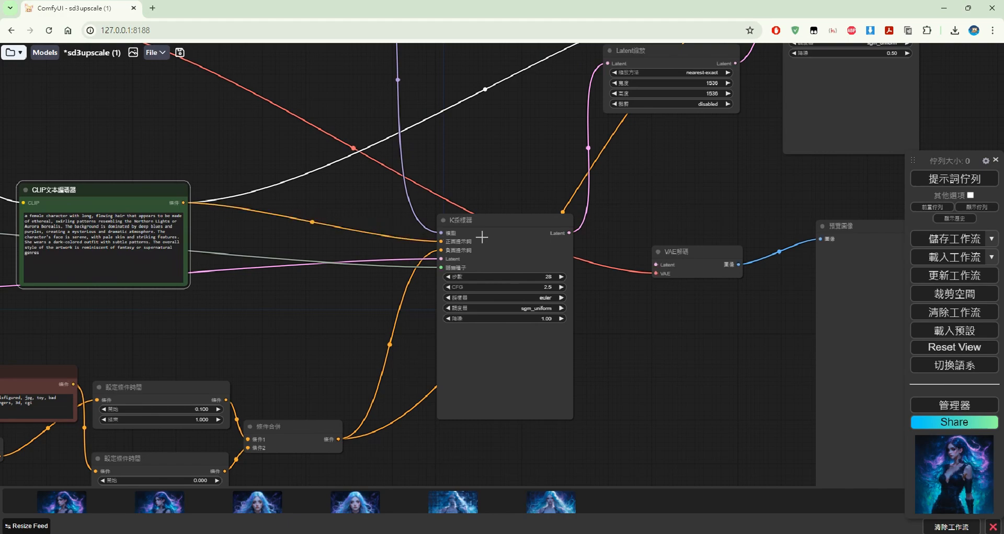
pyautogui.moveTo(522, 155); pyautogui.dragTo(416, 296)
pyautogui.moveTo(409, 360); pyautogui.dragTo(413, 295)
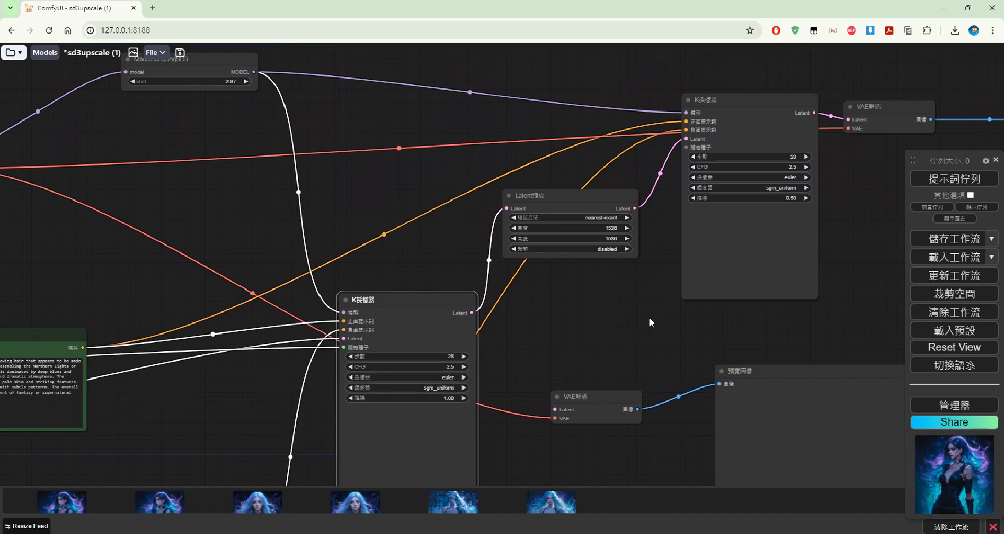
# Step: Review the wiring between the loader, prompts, both KSamplers, latent upscale node, VAE decoders and image previews
pyautogui.scroll(-2, 657, 345)
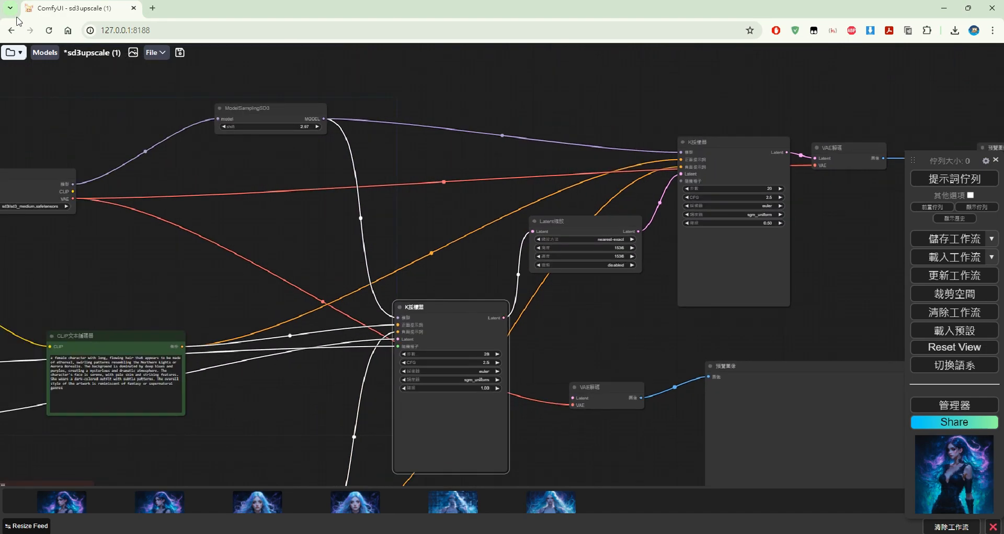
pyautogui.click(11, 52)
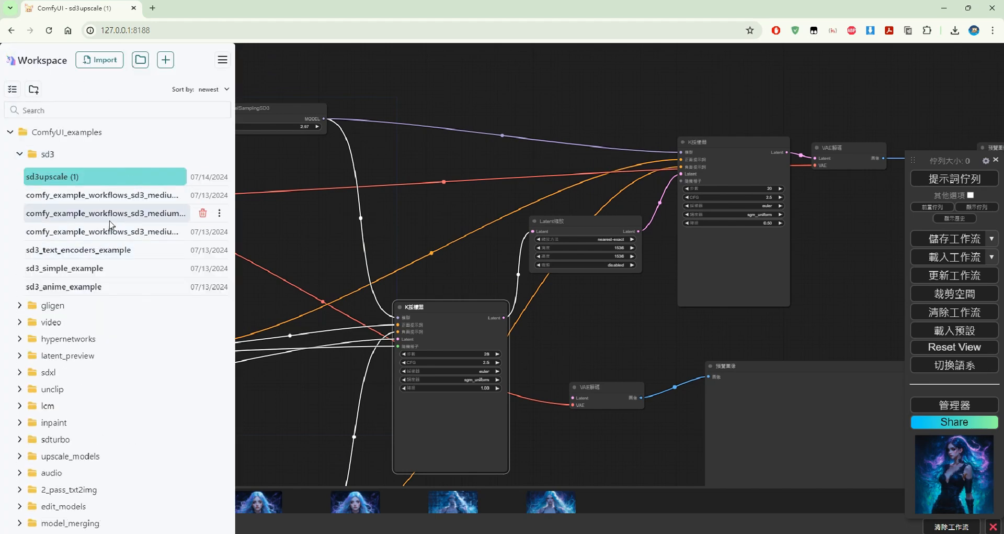
pyautogui.click(303, 62)
pyautogui.moveTo(290, 216); pyautogui.dragTo(365, 151)
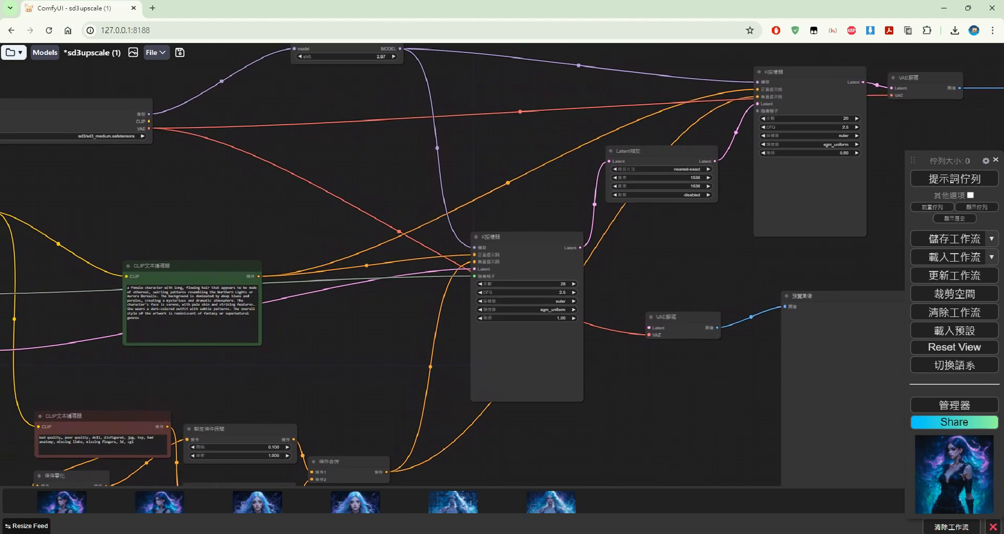
pyautogui.moveTo(704, 246); pyautogui.dragTo(516, 274)
pyautogui.moveTo(692, 180); pyautogui.dragTo(591, 255)
pyautogui.moveTo(661, 260); pyautogui.dragTo(858, 210)
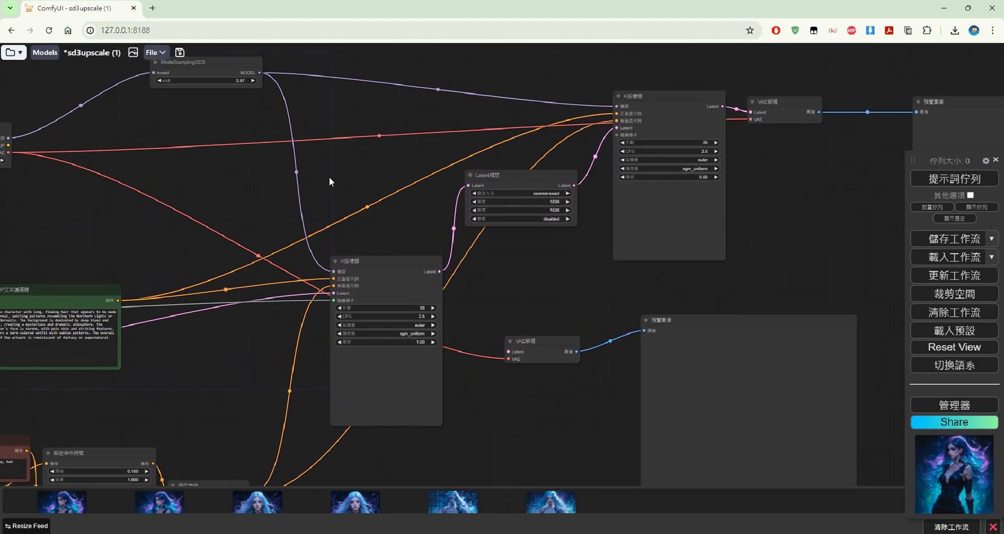
pyautogui.moveTo(330, 180); pyautogui.dragTo(464, 207)
# Step: Try to queue the rewired two-pass workflow for generation
pyautogui.click(954, 179)
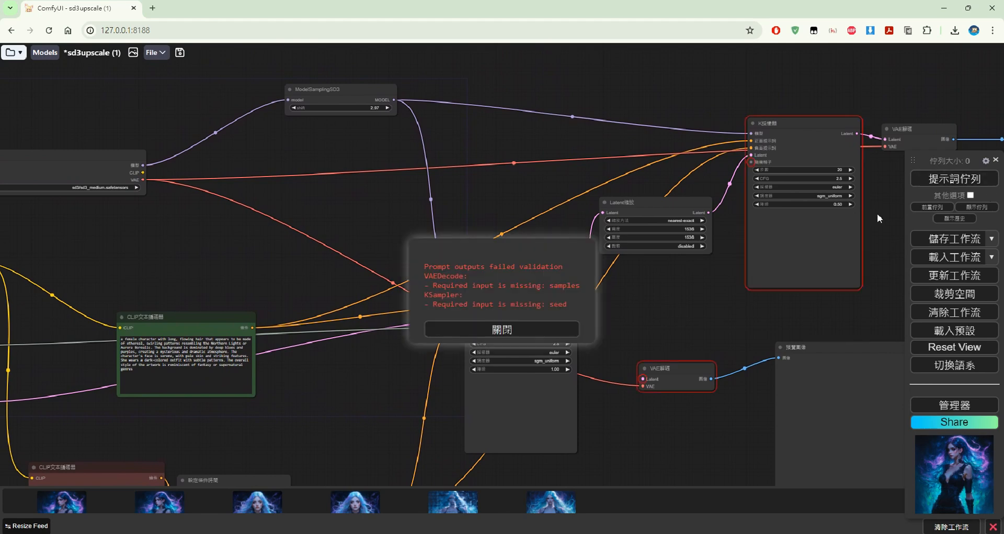
pyautogui.click(562, 328)
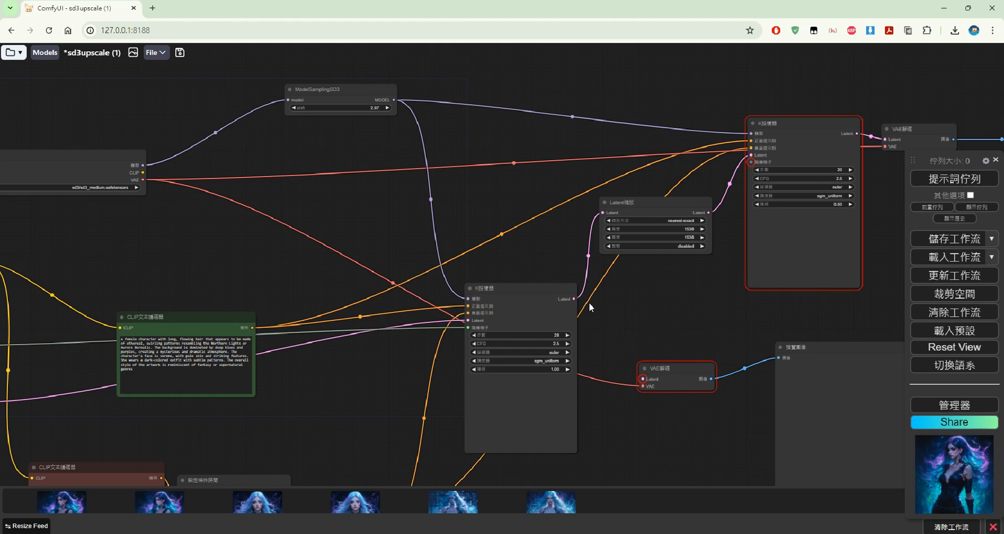
# Step: Connect the first KSampler's latent output to its VAE decoder and the Primitive node's output to the second KSampler's seed input
pyautogui.moveTo(574, 297); pyautogui.dragTo(588, 312)
pyautogui.moveTo(631, 356); pyautogui.dragTo(643, 377)
pyautogui.moveTo(165, 268); pyautogui.dragTo(224, 273)
pyautogui.moveTo(16, 345); pyautogui.dragTo(809, 168)
pyautogui.moveTo(797, 312); pyautogui.dragTo(686, 277)
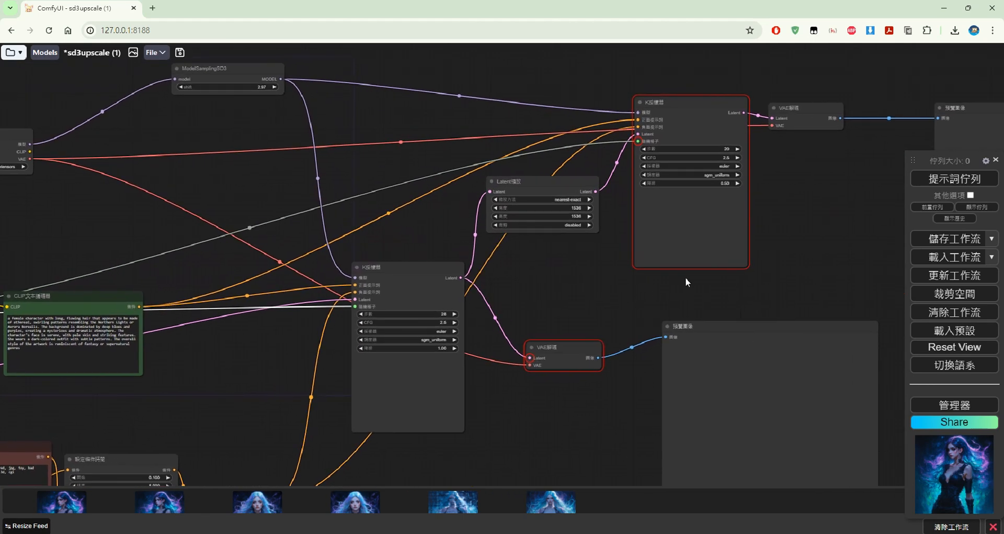
# Step: Queue the completed two-pass SD3 upscale workflow for generation and bring the image preview nodes into view
pyautogui.click(965, 180)
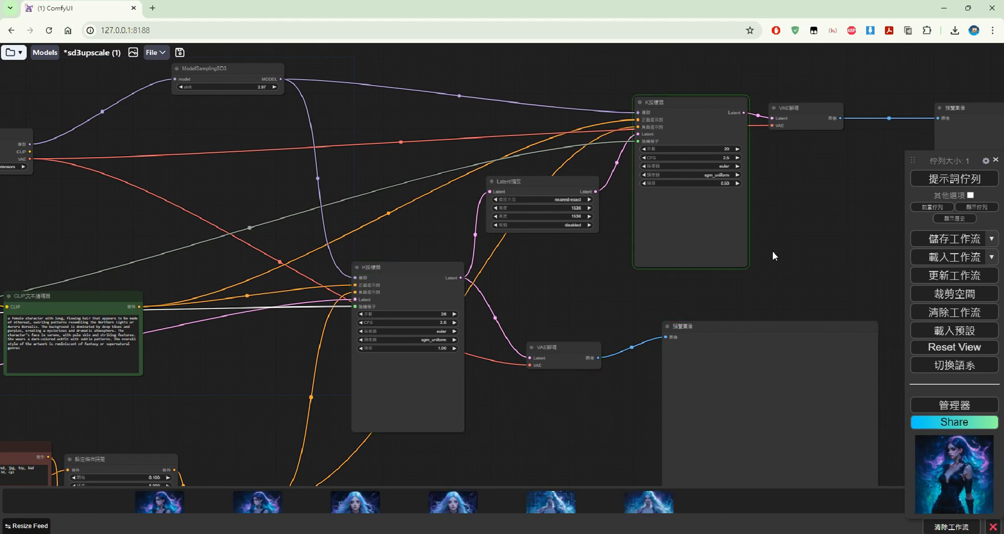
pyautogui.moveTo(773, 256); pyautogui.dragTo(661, 290)
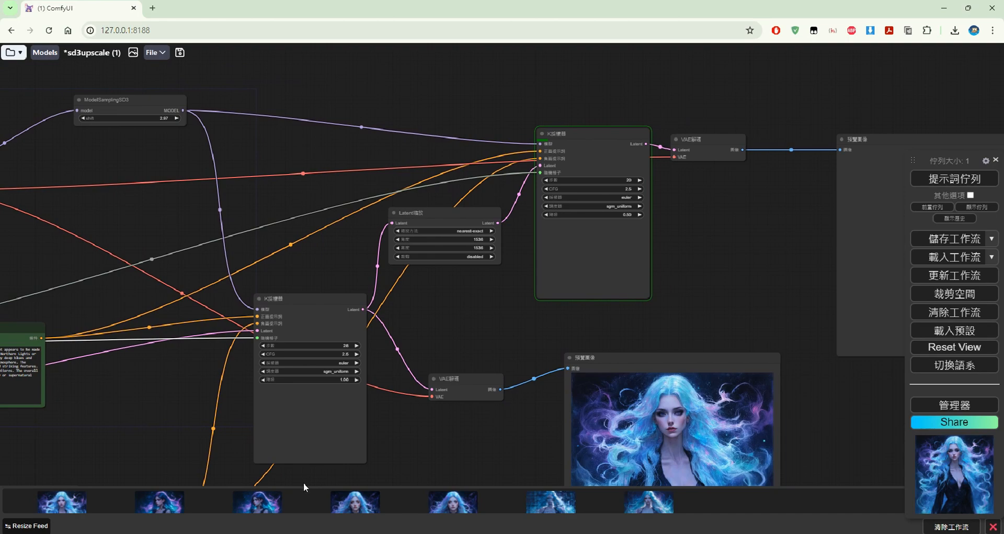
# Step: Switch to the terminal to check the sampling progress, and monitor the GPU load and memory in Task Manager during generation
pyautogui.hotkey('alt', 'Tab')
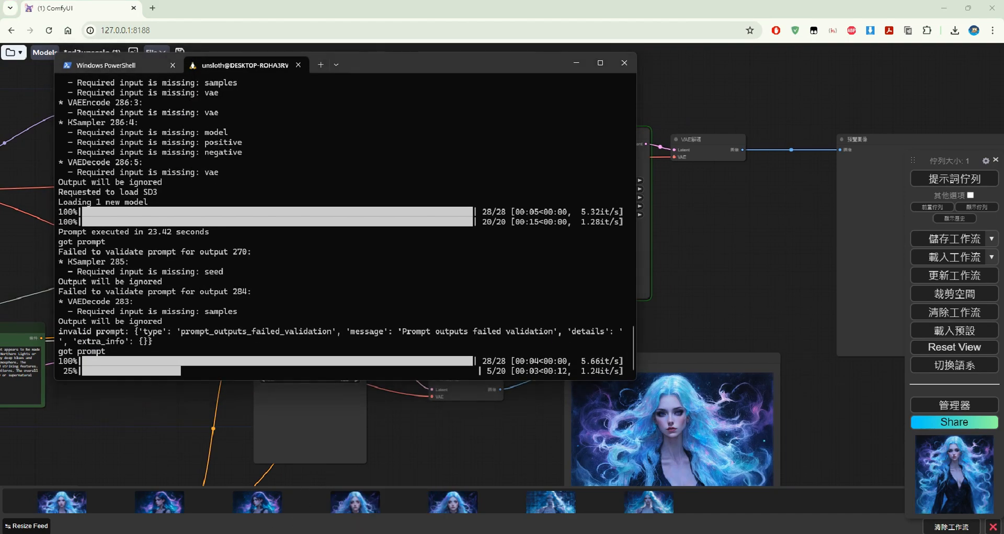
pyautogui.hotkey('ctrl', 'shift', 'Escape')
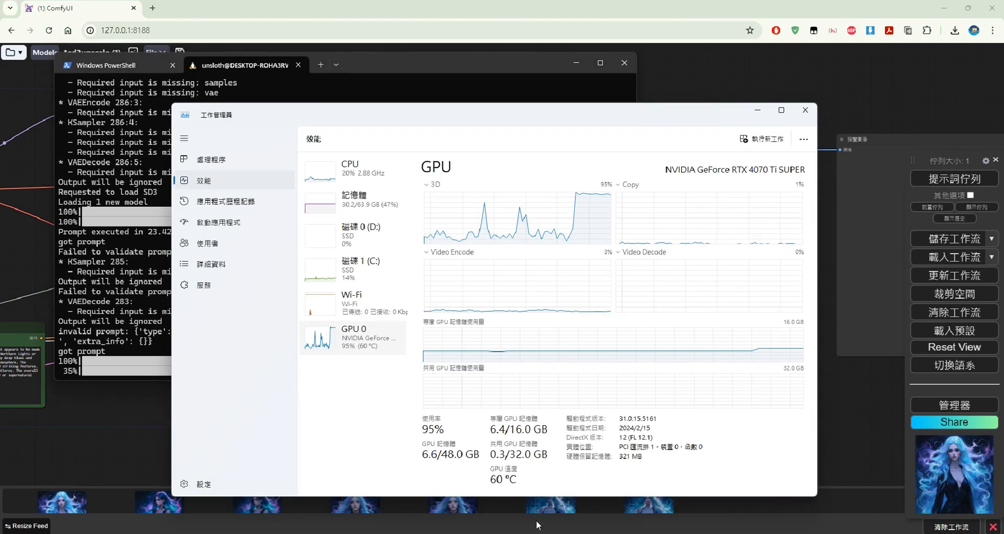
pyautogui.moveTo(536, 122); pyautogui.dragTo(663, 97)
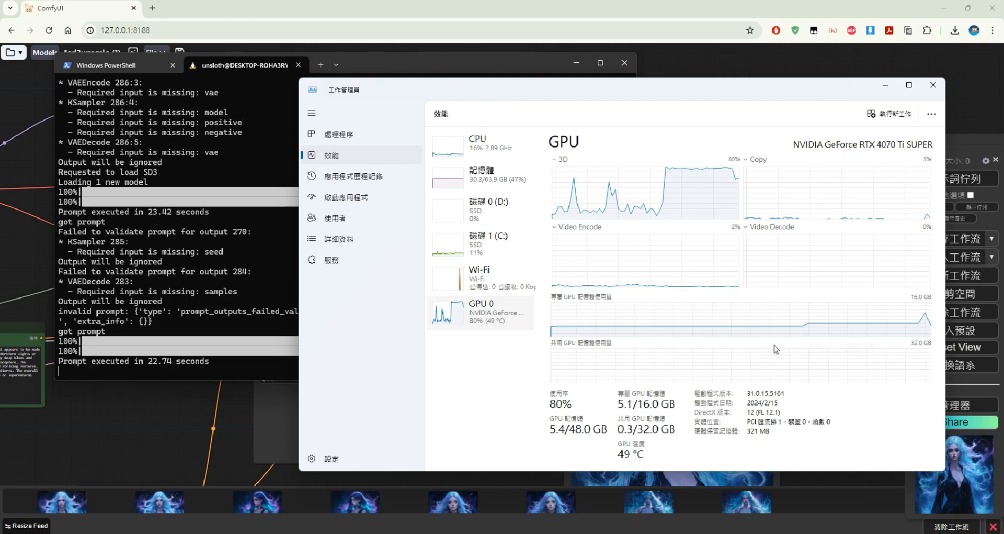
pyautogui.click(891, 86)
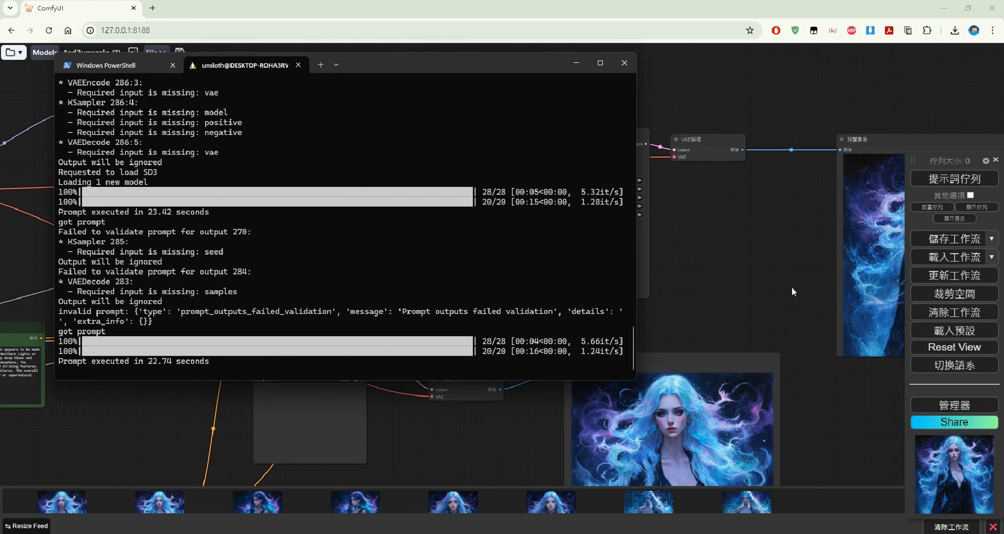
# Step: Return to ComfyUI and compare the first-pass preview image with the upscaled second-pass preview image
pyautogui.moveTo(792, 287); pyautogui.dragTo(505, 235)
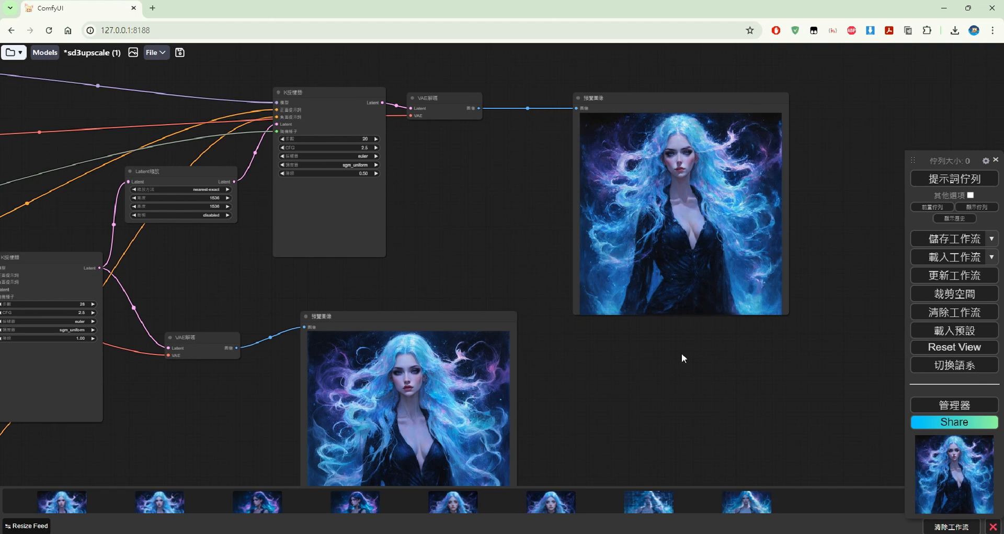
pyautogui.click(679, 265)
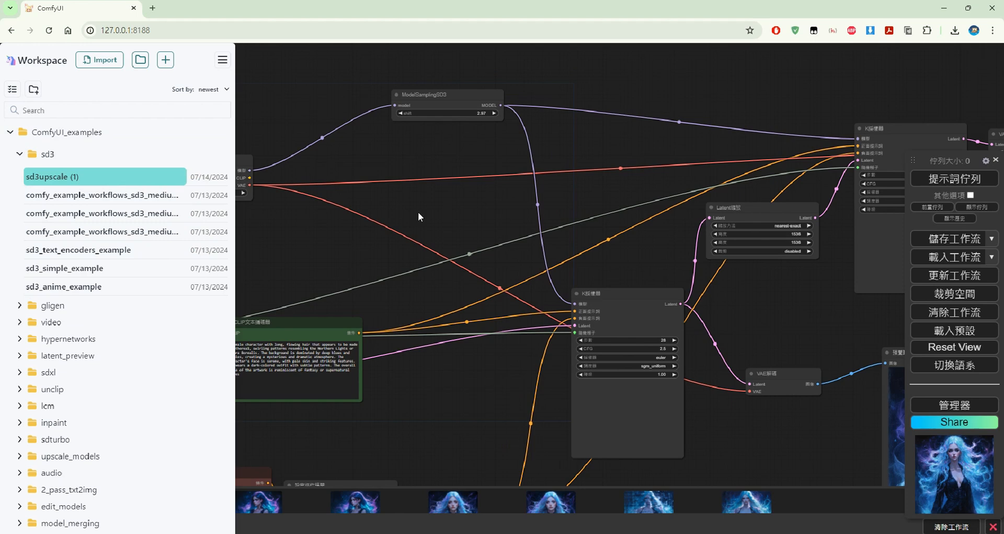
# Step: Browse the saved SD3 workflows and the other example folders under ComfyUI_examples in the workspace
pyautogui.click(350, 66)
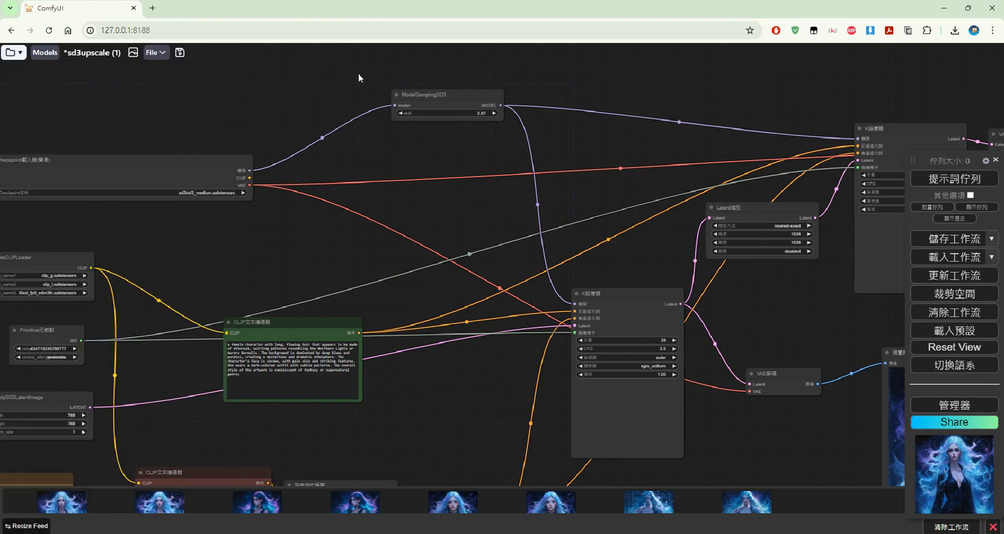
pyautogui.click(13, 53)
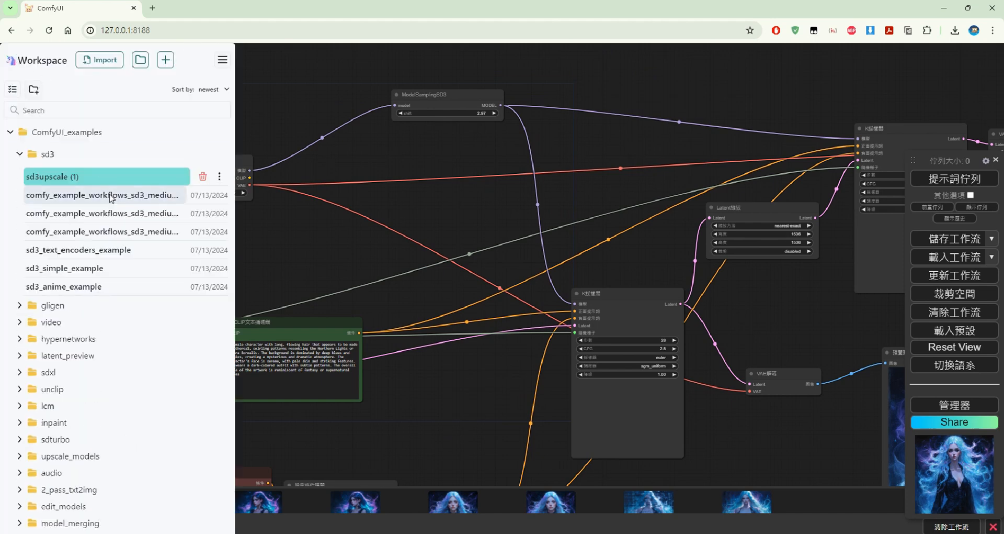
pyautogui.scroll(-3, 111, 293)
pyautogui.scroll(2, 107, 314)
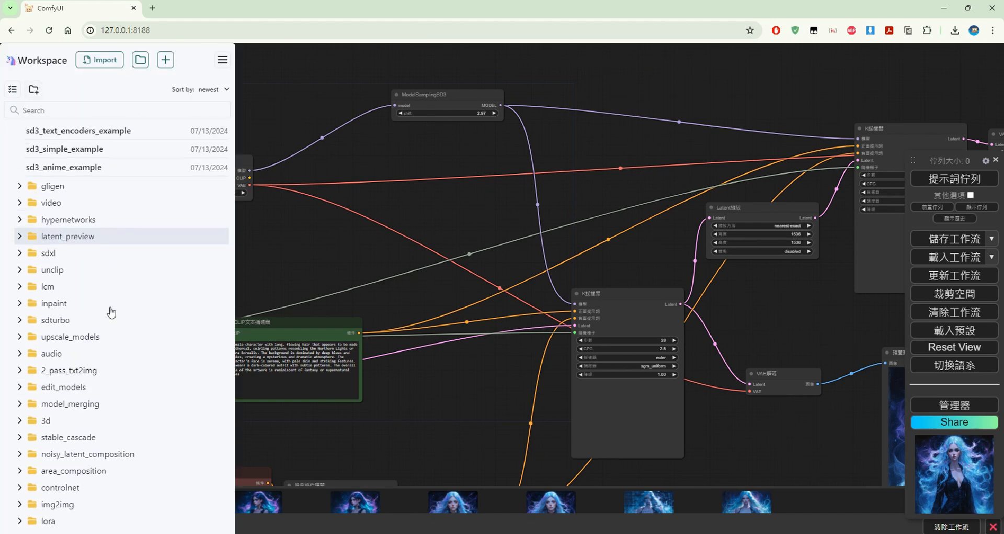
pyautogui.scroll(-3, 141, 230)
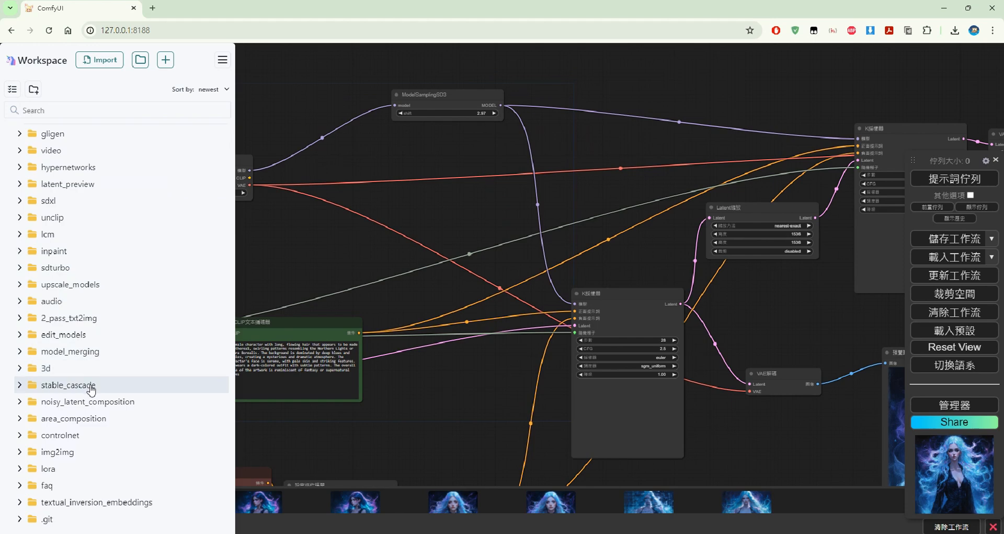